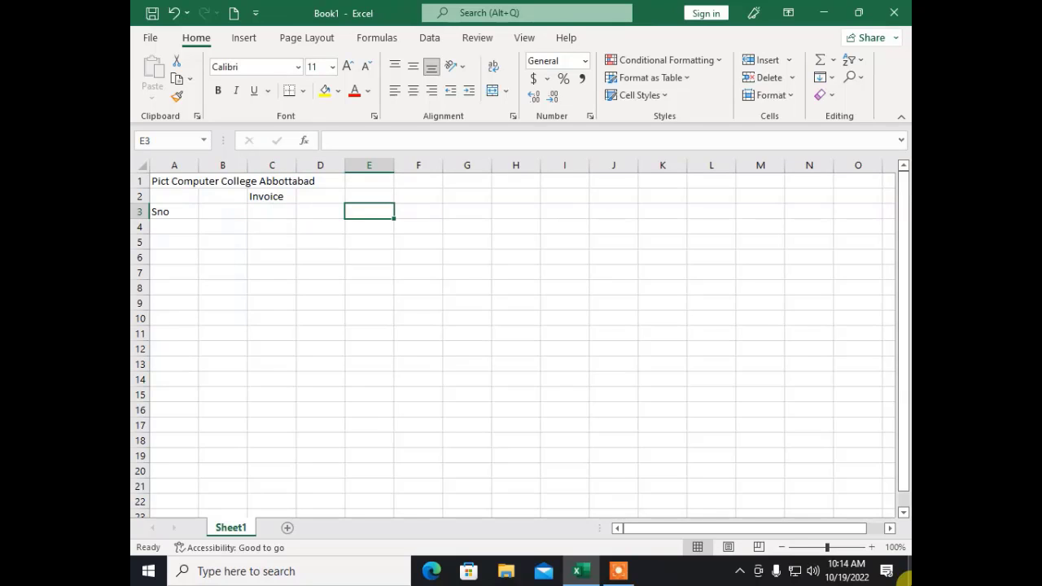
# Step: Switch the worksheet to Page Layout view to see it as a printed page
pyautogui.click(436, 352)
pyautogui.click(262, 291)
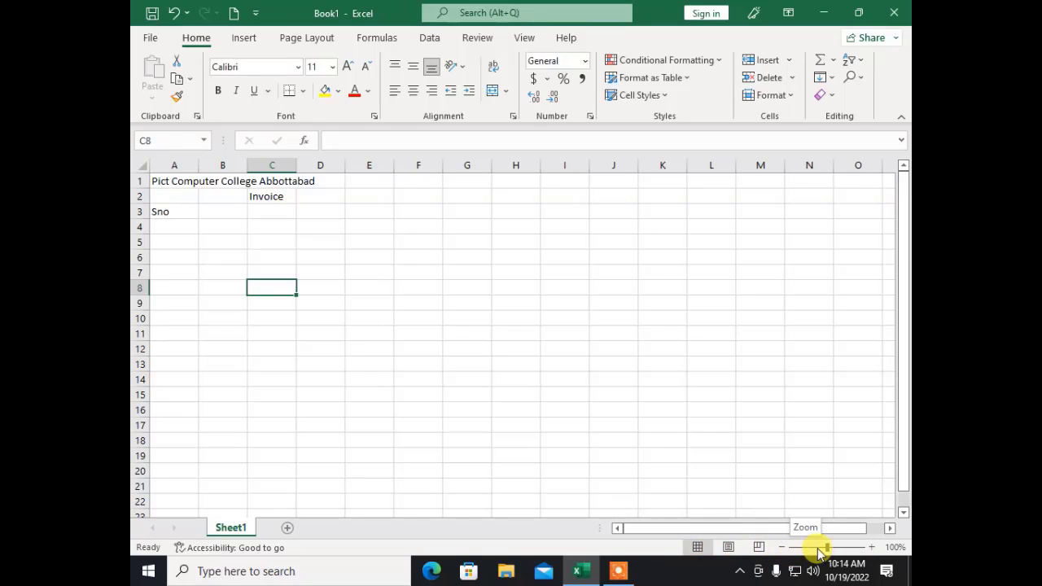
pyautogui.click(729, 547)
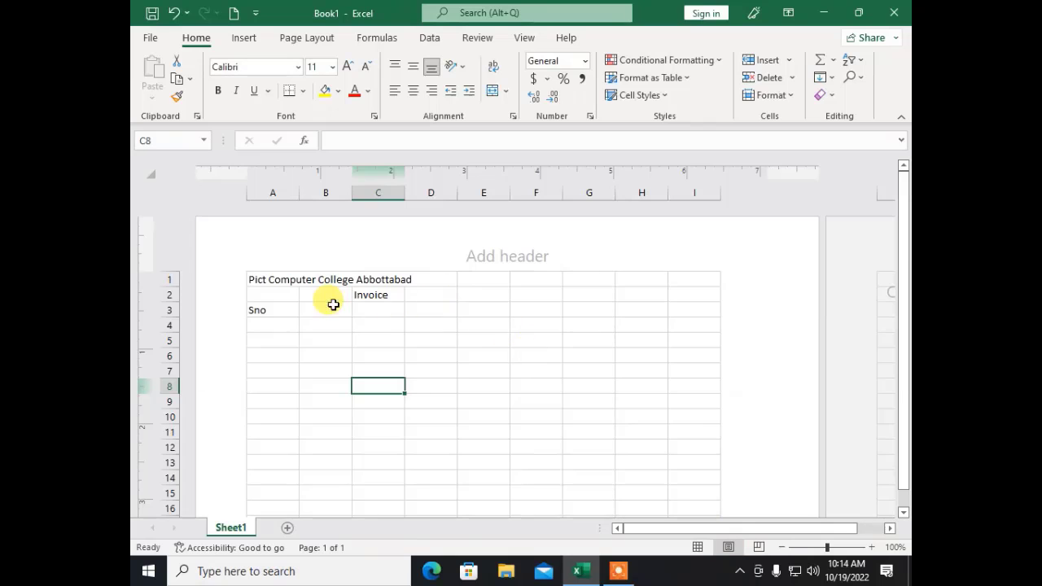
# Step: Merge and centre the college name across A1:I1 at size 20 in Bahnschrift
pyautogui.moveTo(281, 277); pyautogui.dragTo(684, 274)
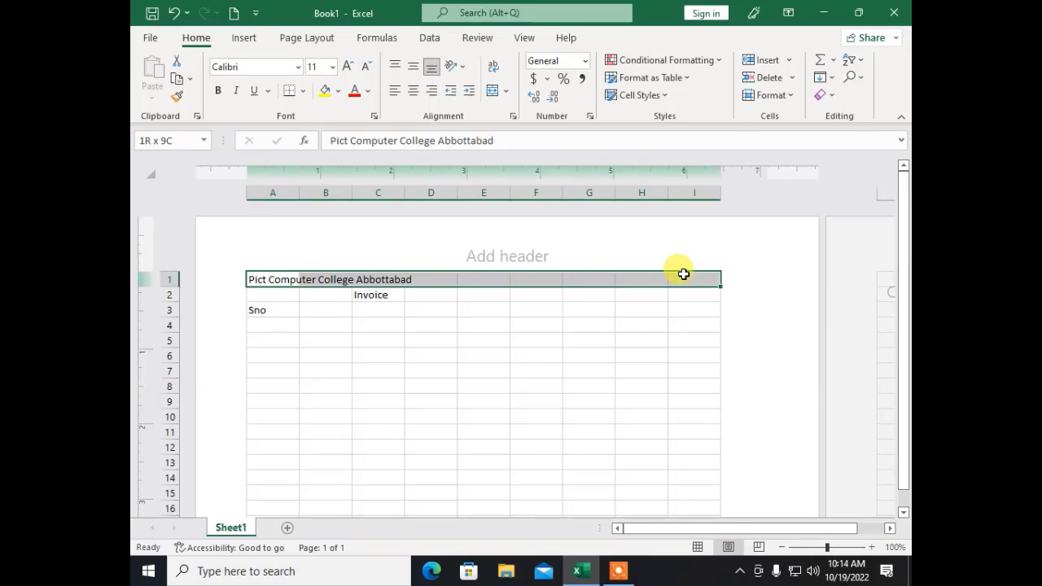
pyautogui.click(492, 91)
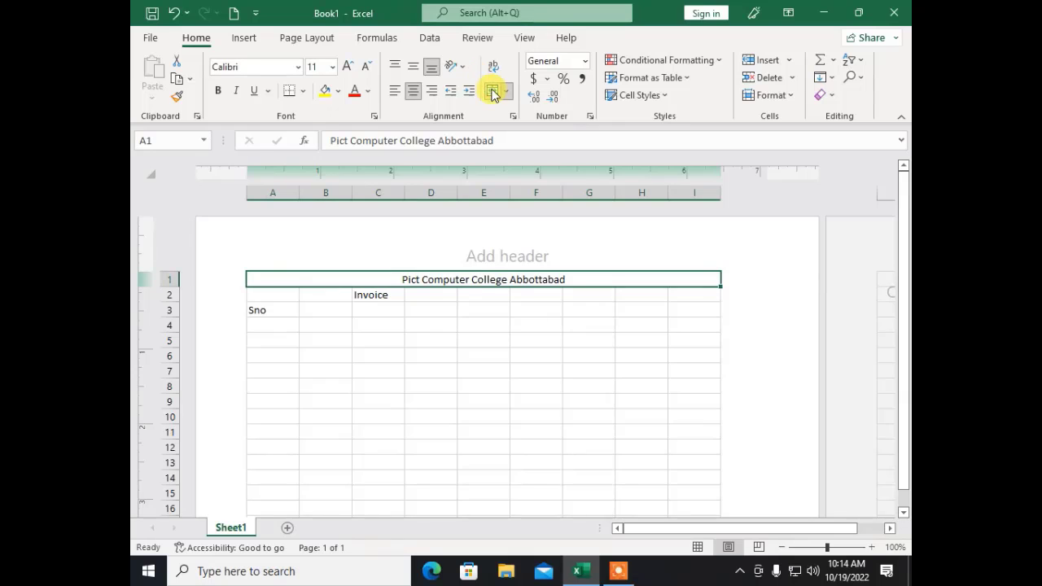
pyautogui.click(342, 66)
pyautogui.click(342, 66)
pyautogui.click(342, 66)
pyautogui.click(342, 66)
pyautogui.click(342, 66)
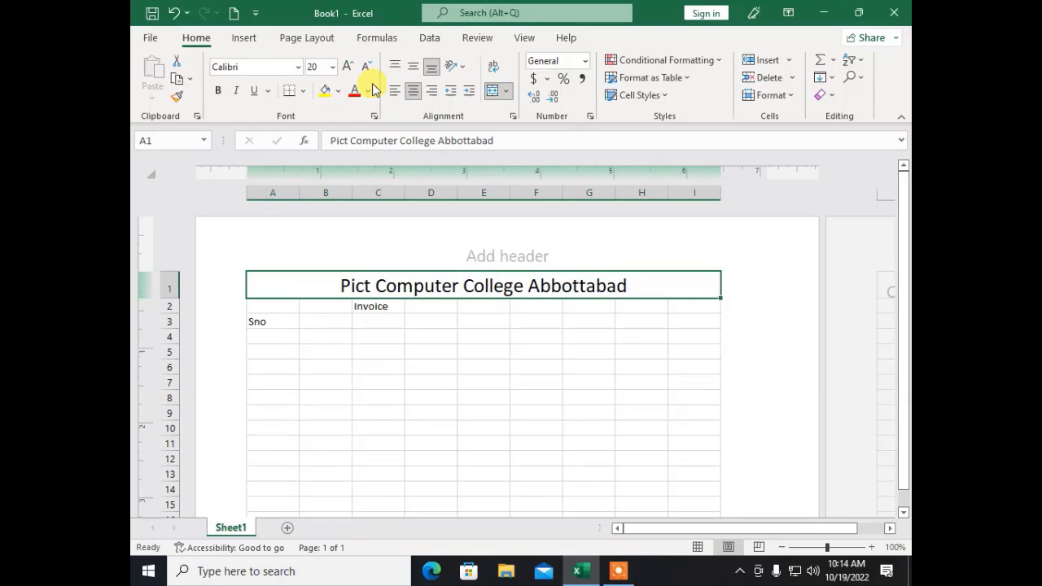
pyautogui.click(295, 67)
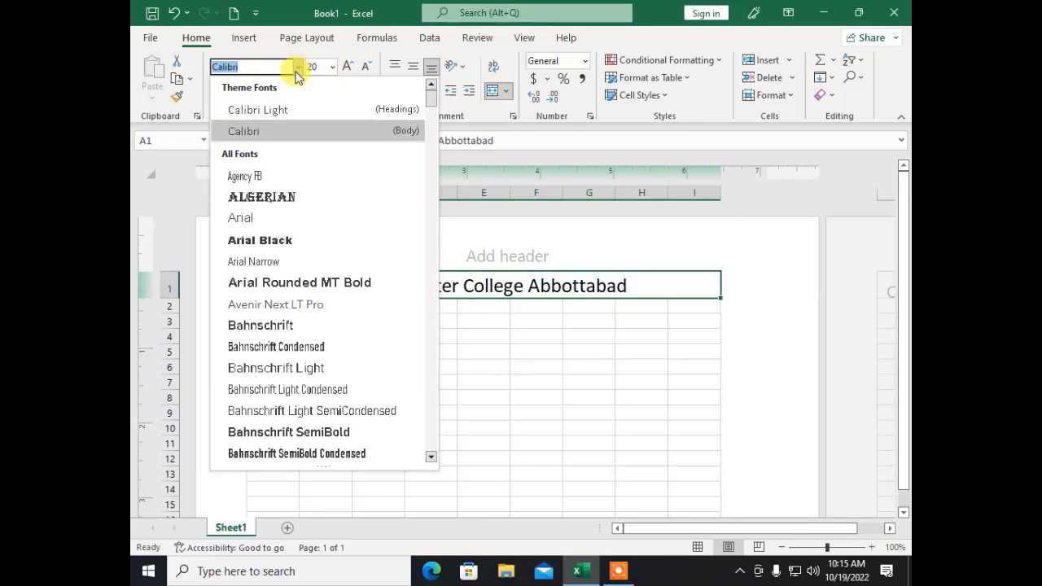
pyautogui.click(272, 327)
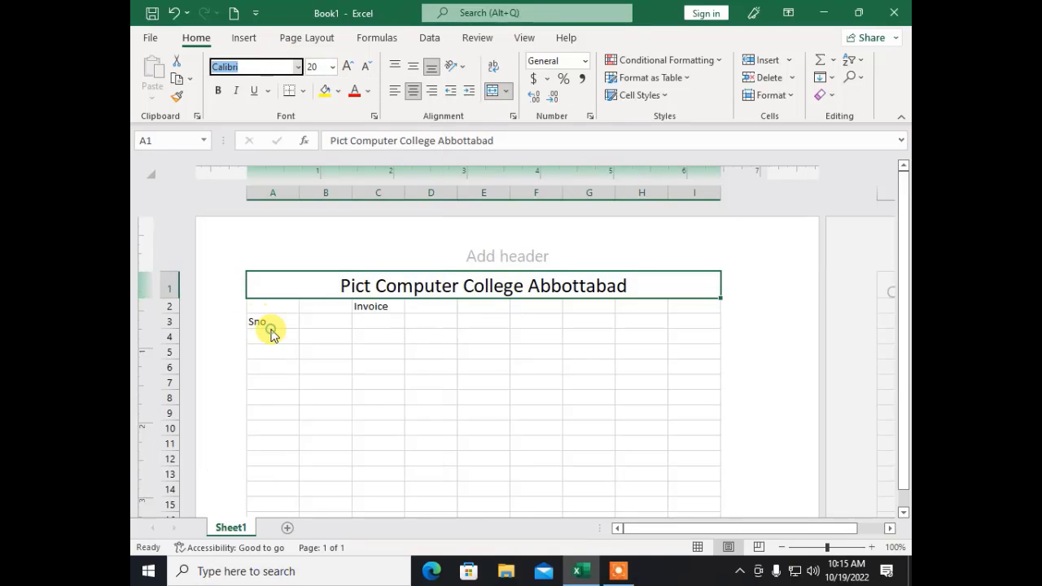
pyautogui.click(346, 372)
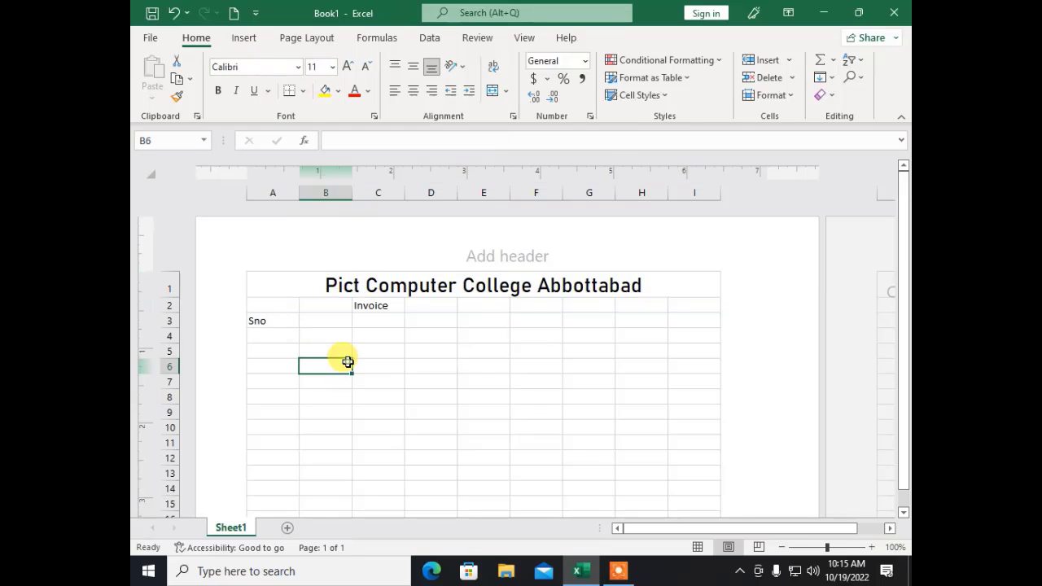
# Step: Merge and centre Invoice across A2:I2 and size it to 36 pt
pyautogui.moveTo(271, 304); pyautogui.dragTo(714, 302)
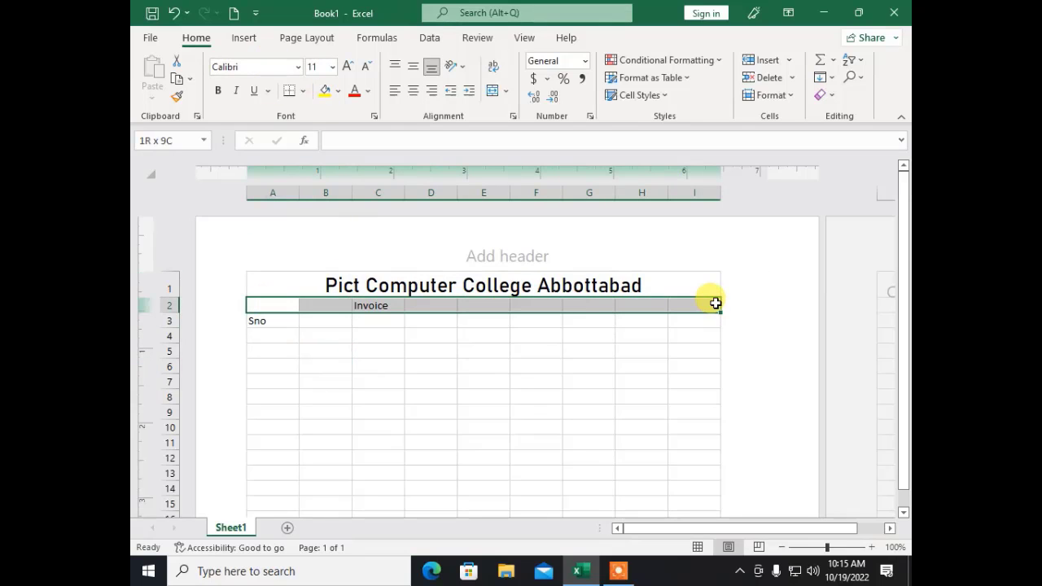
pyautogui.click(492, 92)
pyautogui.click(346, 67)
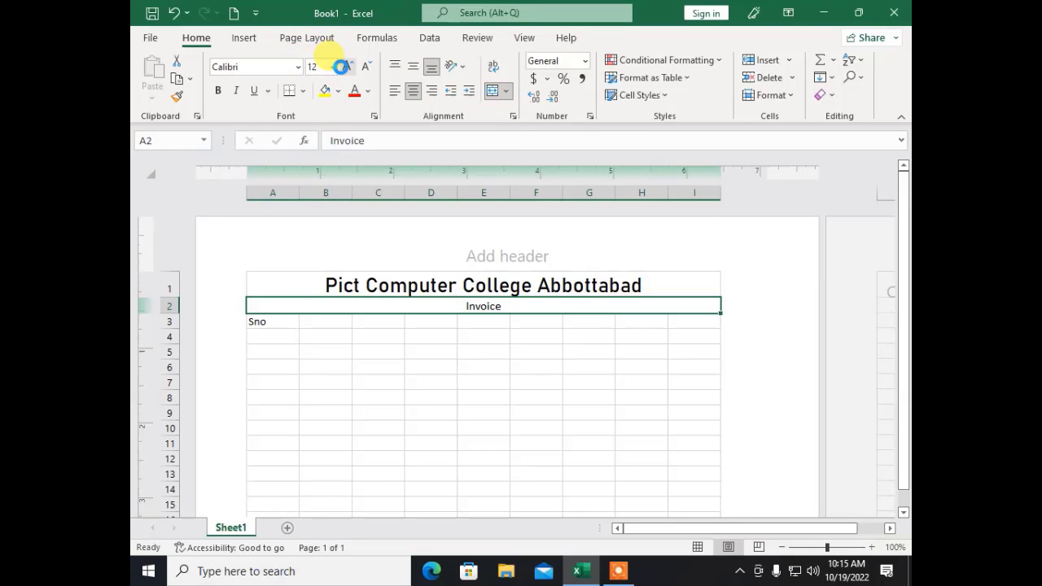
pyautogui.click(346, 67)
pyautogui.click(346, 66)
pyautogui.click(346, 67)
pyautogui.click(346, 67)
pyautogui.click(346, 67)
pyautogui.click(346, 67)
pyautogui.click(346, 66)
pyautogui.click(346, 67)
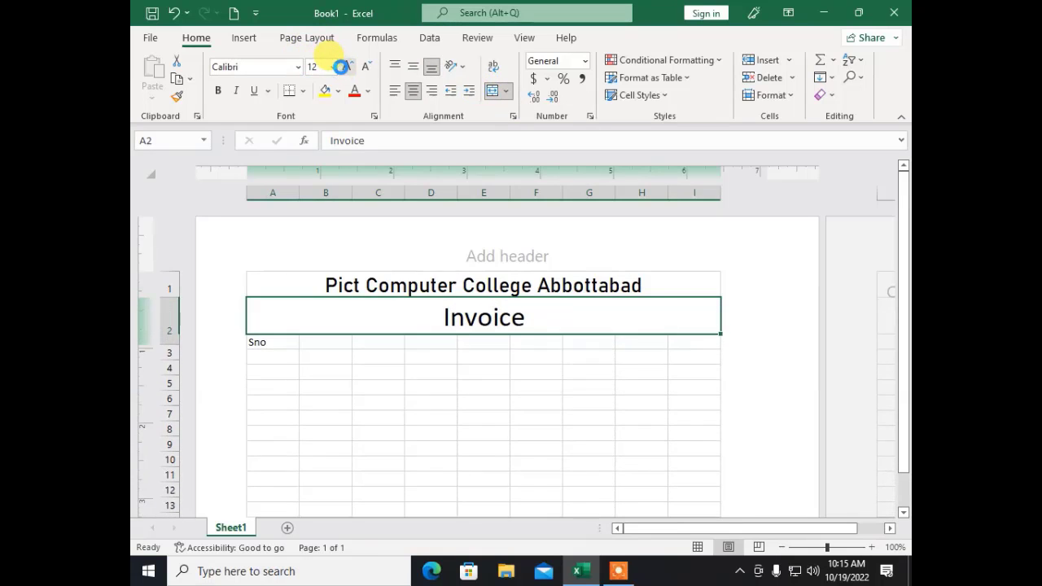
pyautogui.click(346, 67)
pyautogui.click(346, 67)
pyautogui.click(346, 67)
pyautogui.click(346, 67)
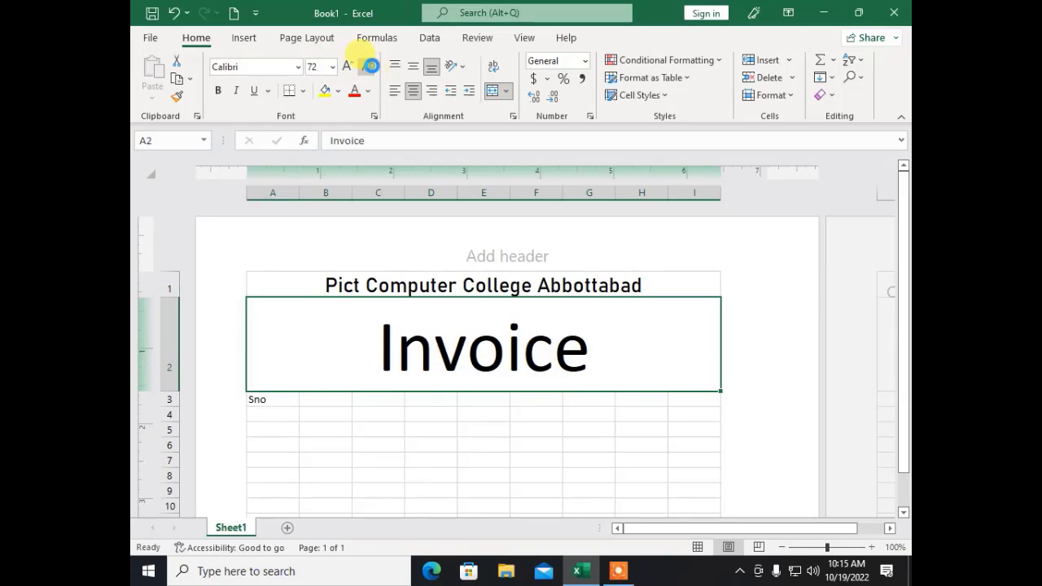
pyautogui.click(368, 66)
pyautogui.click(368, 66)
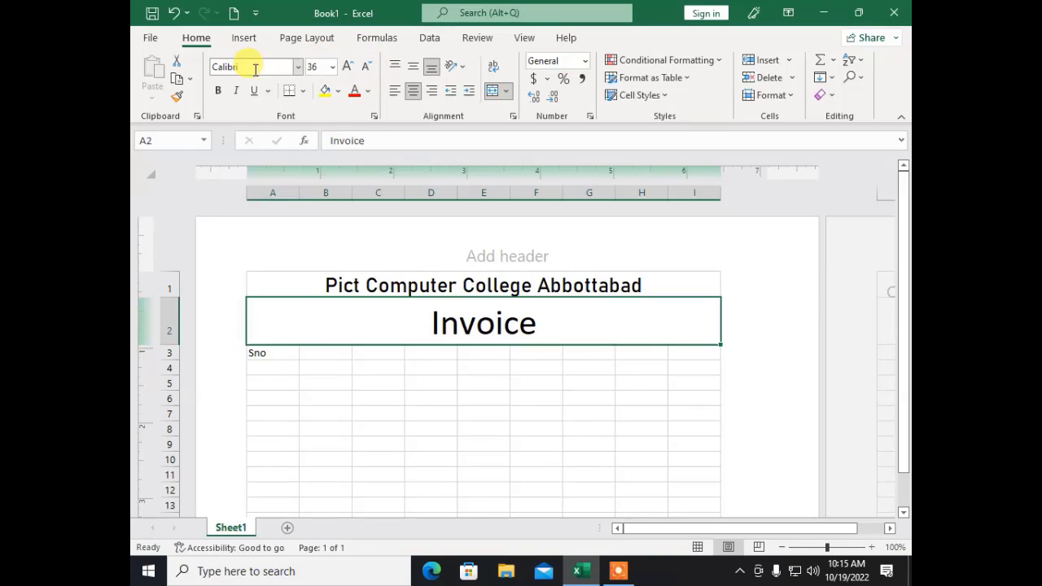
# Step: Apply the Brush Script MT font to the Invoice heading
pyautogui.click(296, 67)
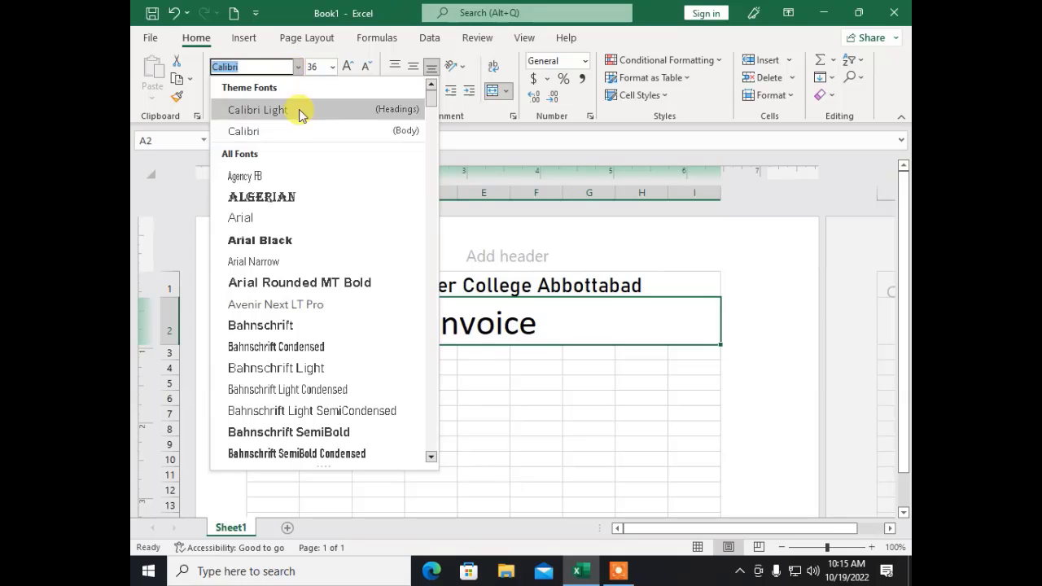
pyautogui.scroll(-4, 300, 244)
pyautogui.scroll(-3, 297, 271)
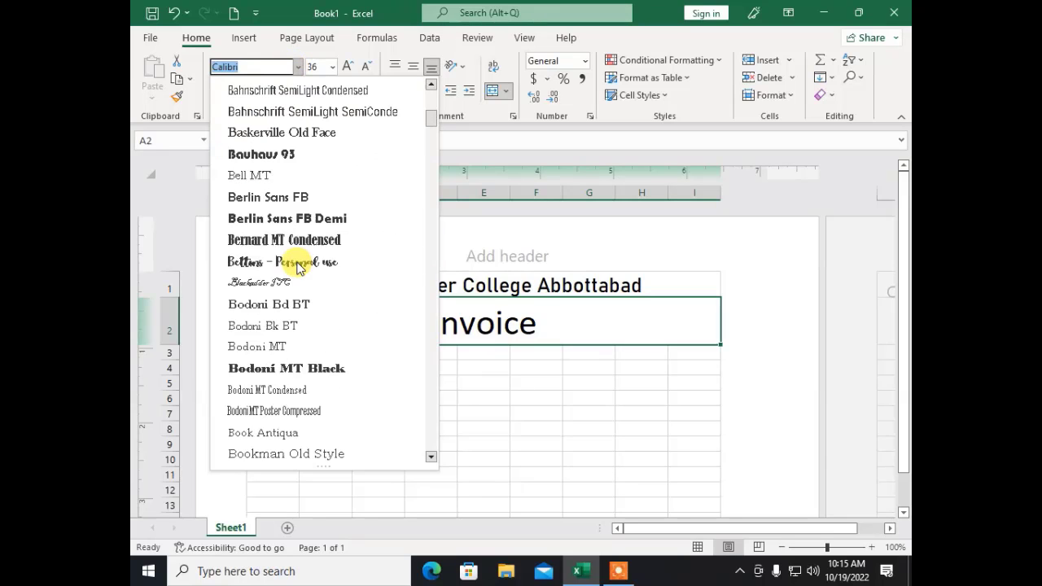
pyautogui.scroll(-2, 277, 289)
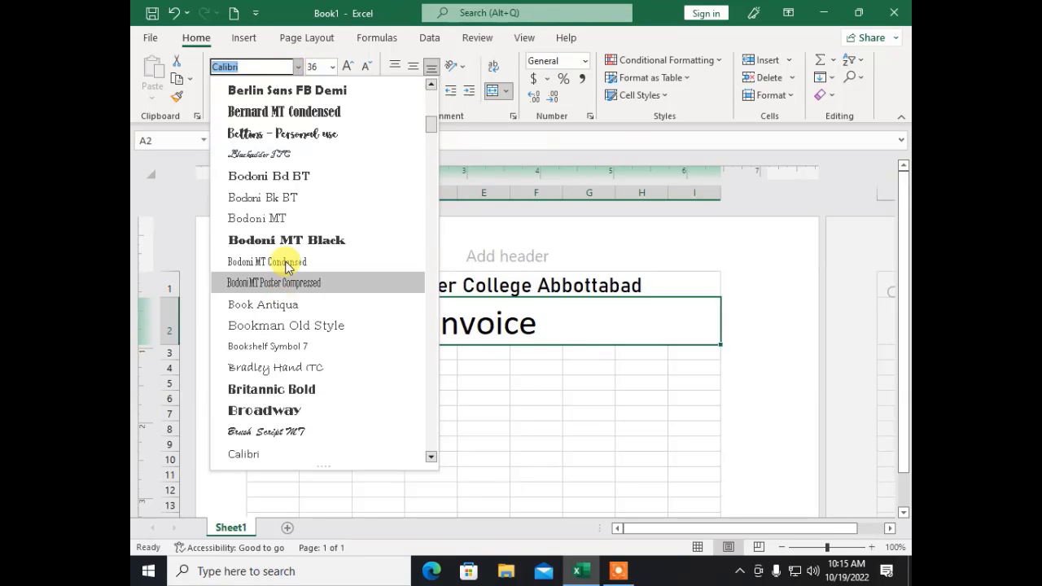
pyautogui.click(260, 432)
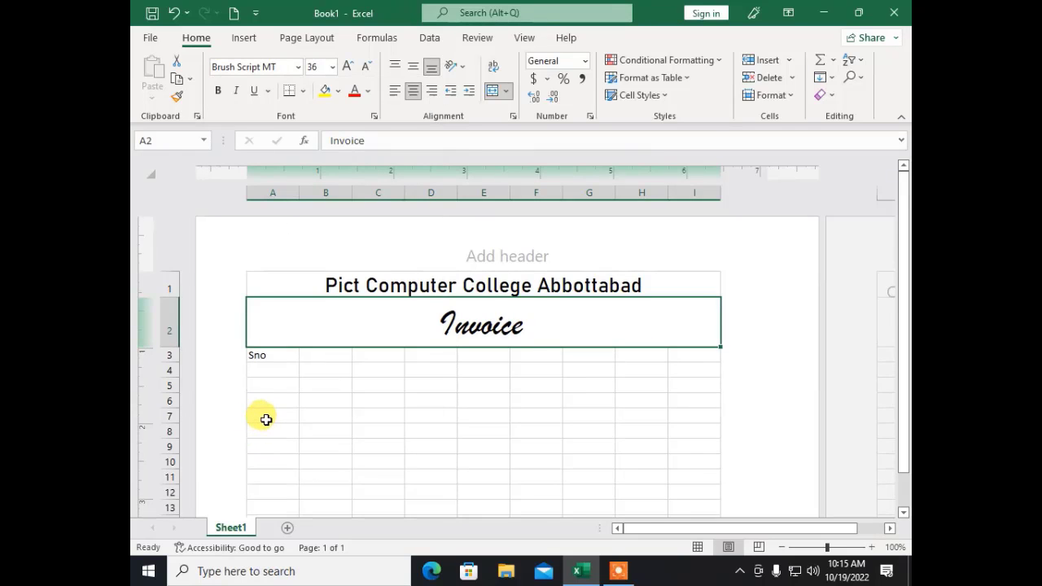
pyautogui.click(330, 435)
# Step: Enter the label 'Dated' in cell H3
pyautogui.click(277, 355)
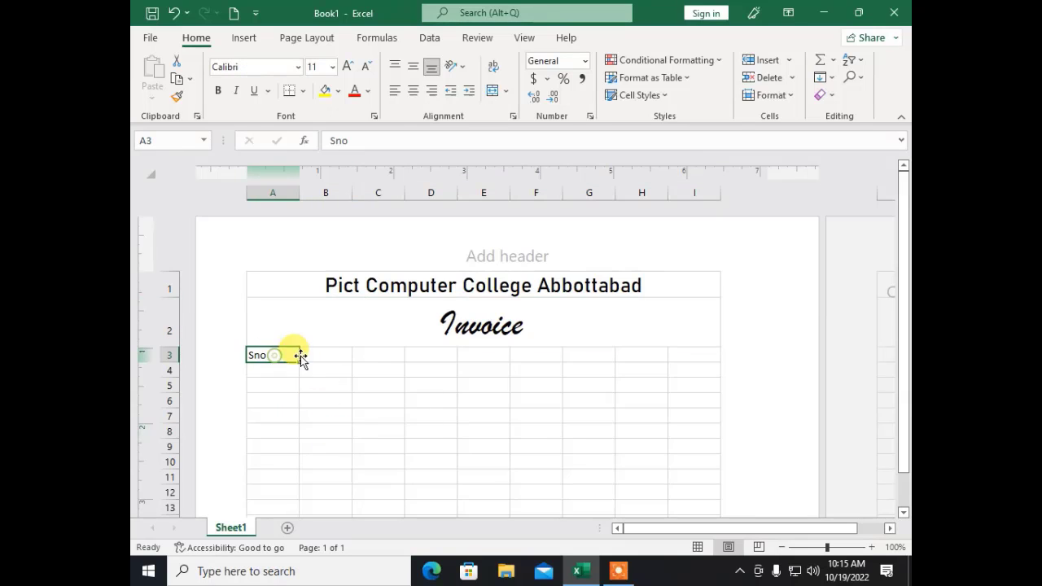
pyautogui.click(318, 357)
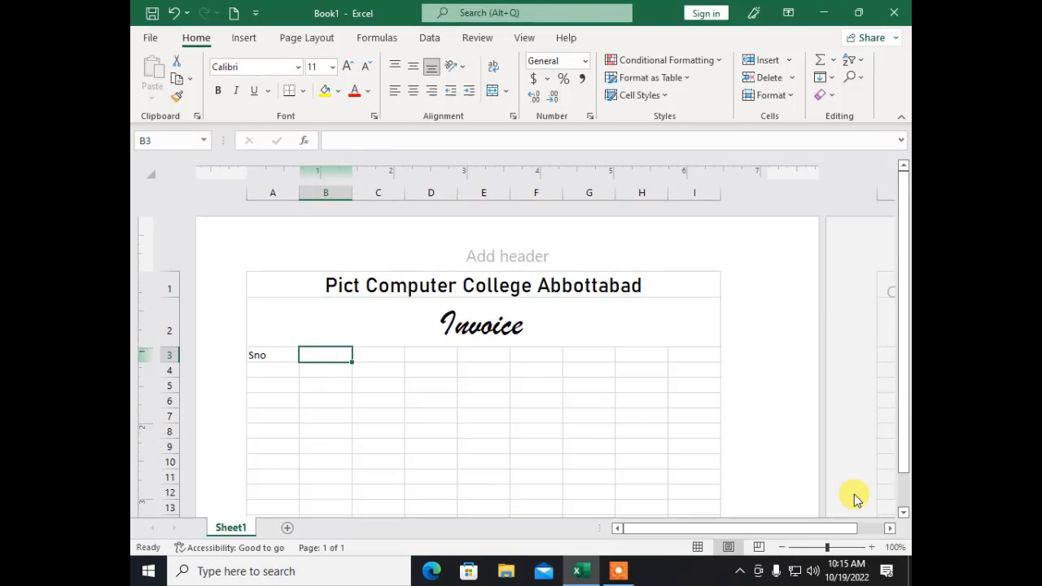
pyautogui.press('Right')
pyautogui.press('Right')
pyautogui.press('Right')
pyautogui.press('Right')
pyautogui.press('Right')
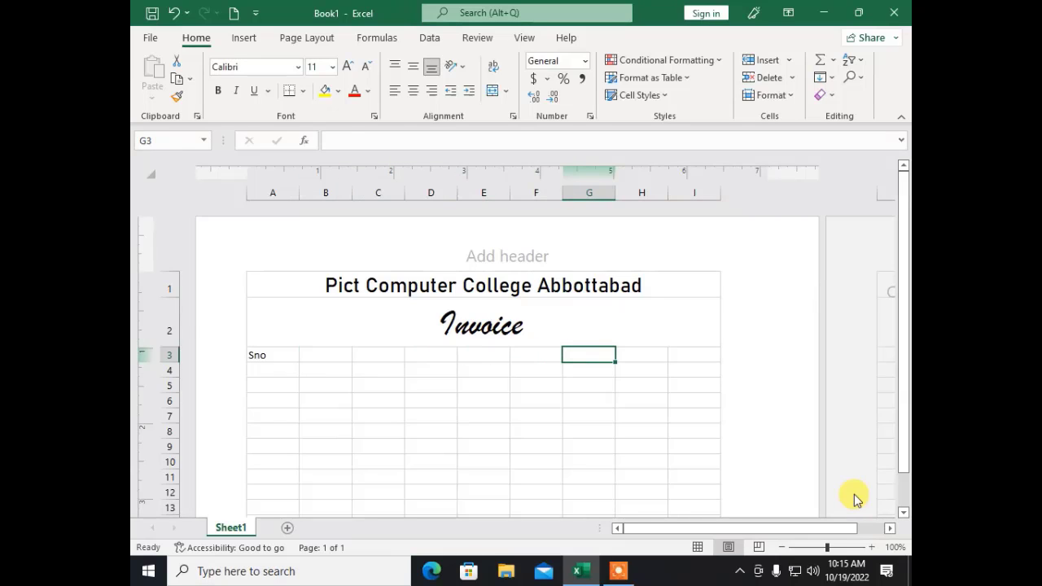
pyautogui.press('Right')
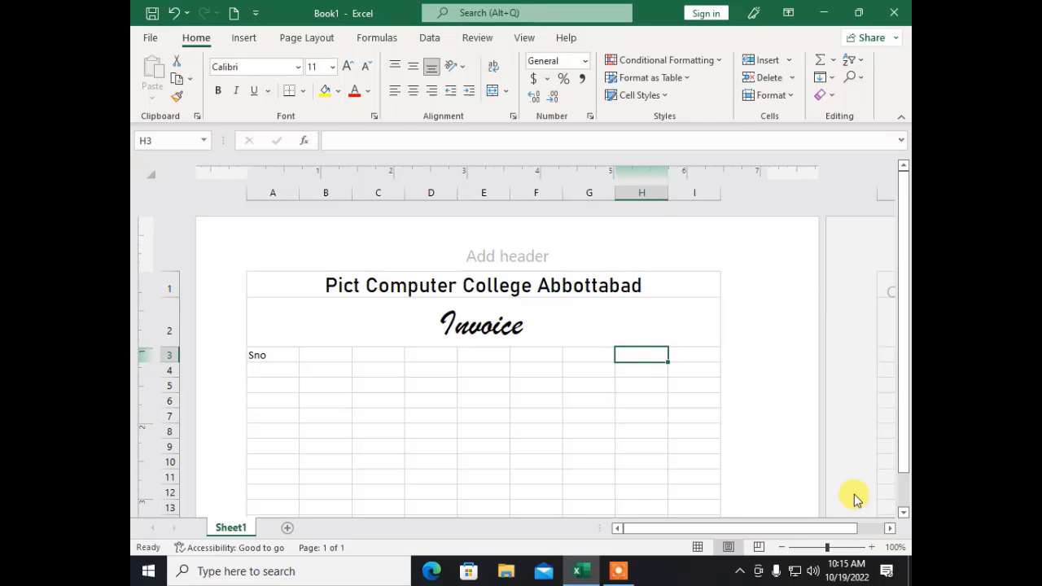
pyautogui.write('Dated')
pyautogui.press('Return')
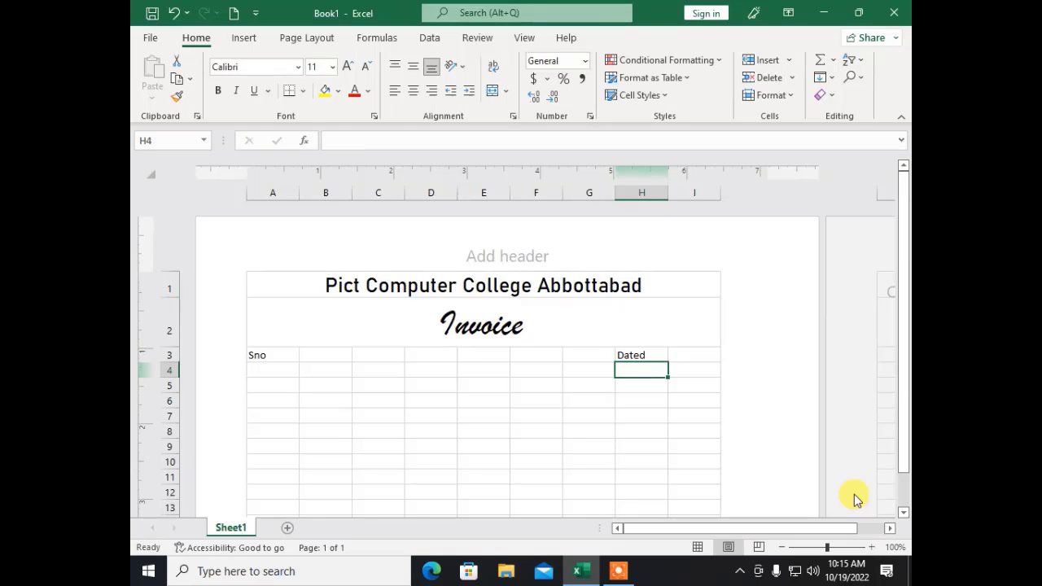
# Step: Enter 'Customer Number' in A4 and 'Custmoer Name' in A5
pyautogui.press('Left')
pyautogui.press('Left')
pyautogui.press('Left')
pyautogui.press('Left')
pyautogui.press('Left')
pyautogui.press('Left')
pyautogui.press('Left')
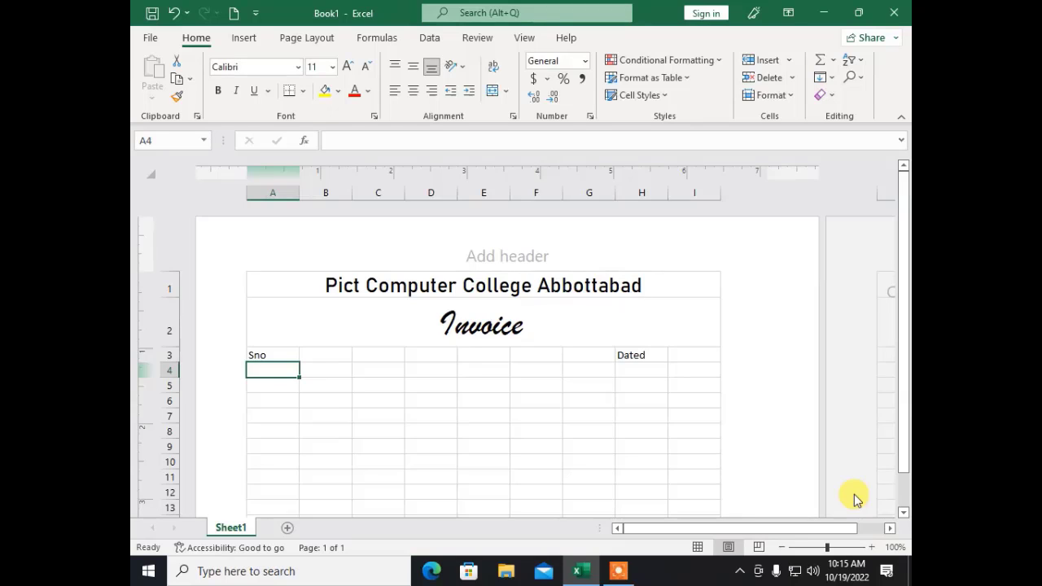
pyautogui.write('Cu')
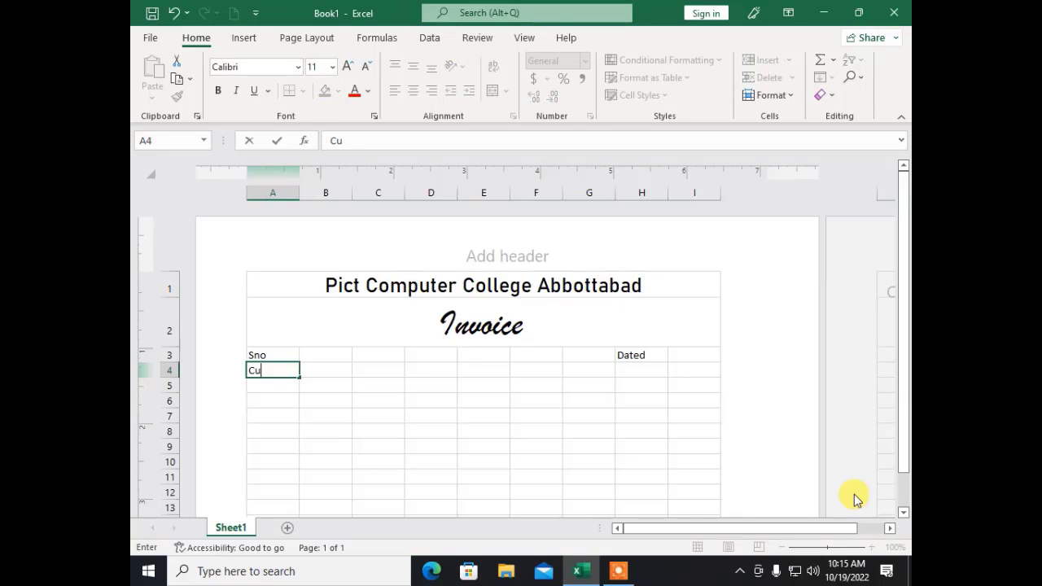
pyautogui.write('st Nu')
pyautogui.write('umber')
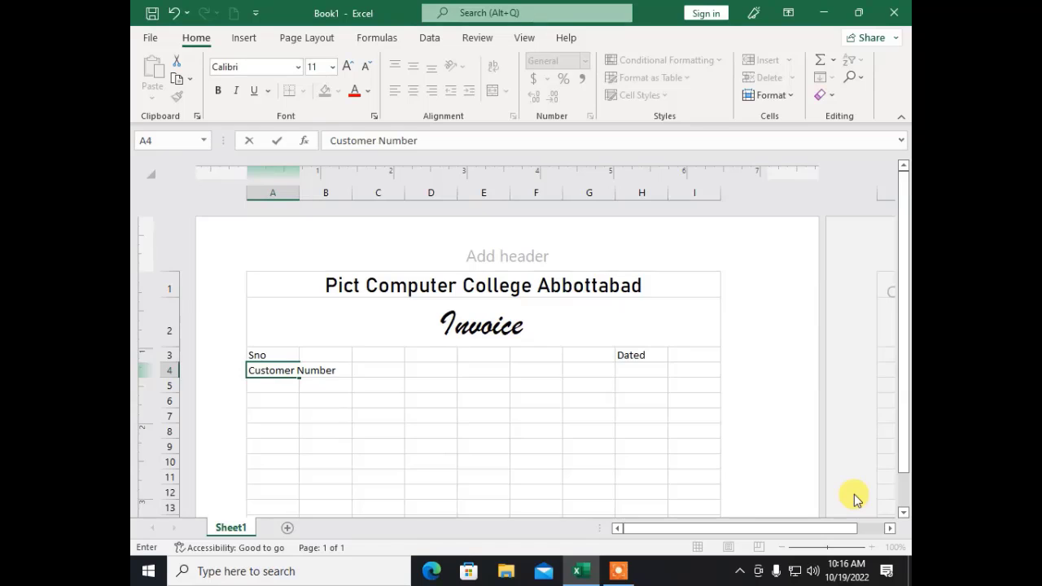
pyautogui.press('Return')
pyautogui.write('C')
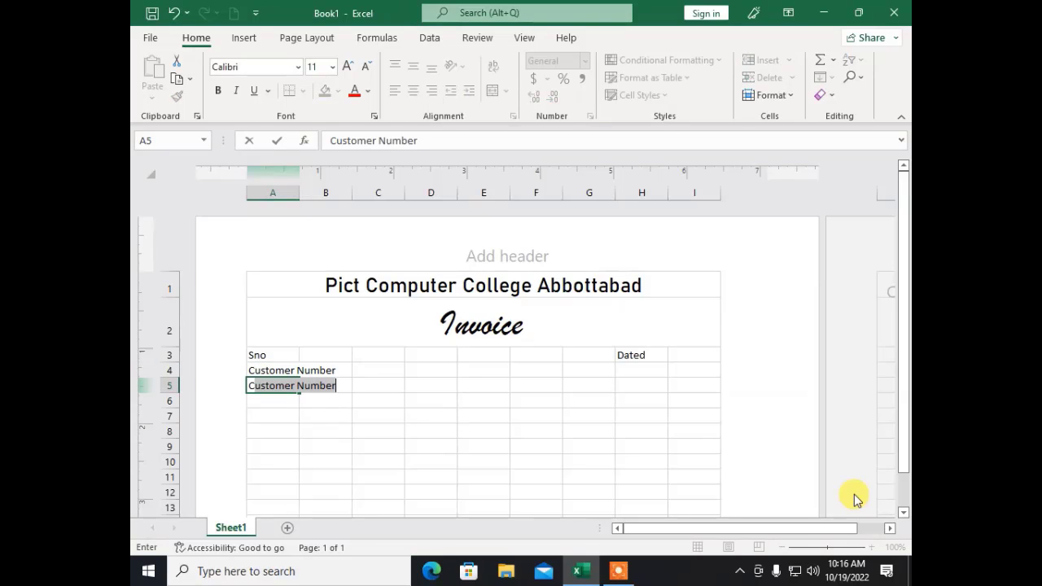
pyautogui.write('ustm')
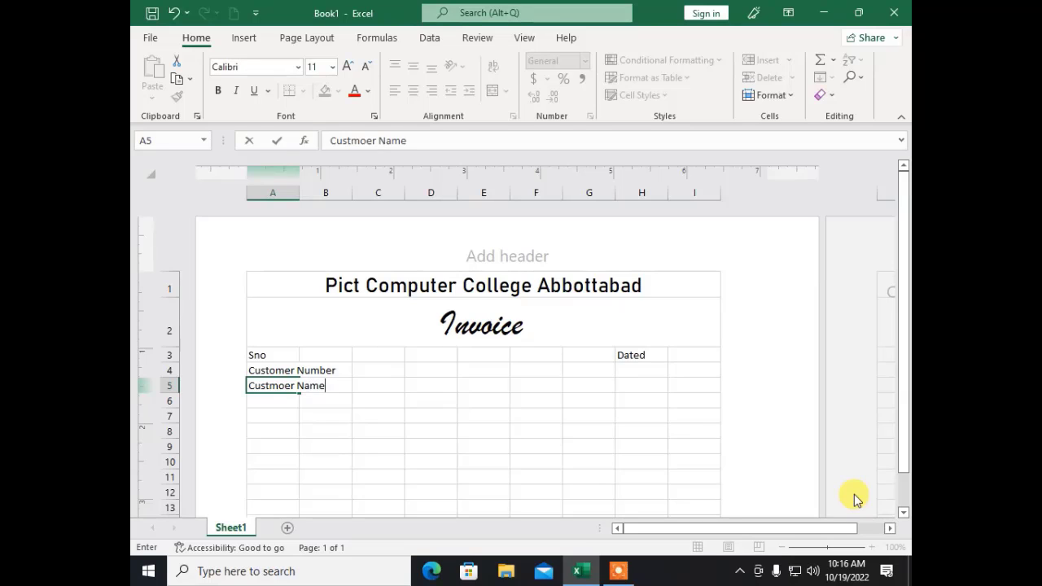
pyautogui.write('oer Name')
pyautogui.press('Tab')
pyautogui.press('Return')
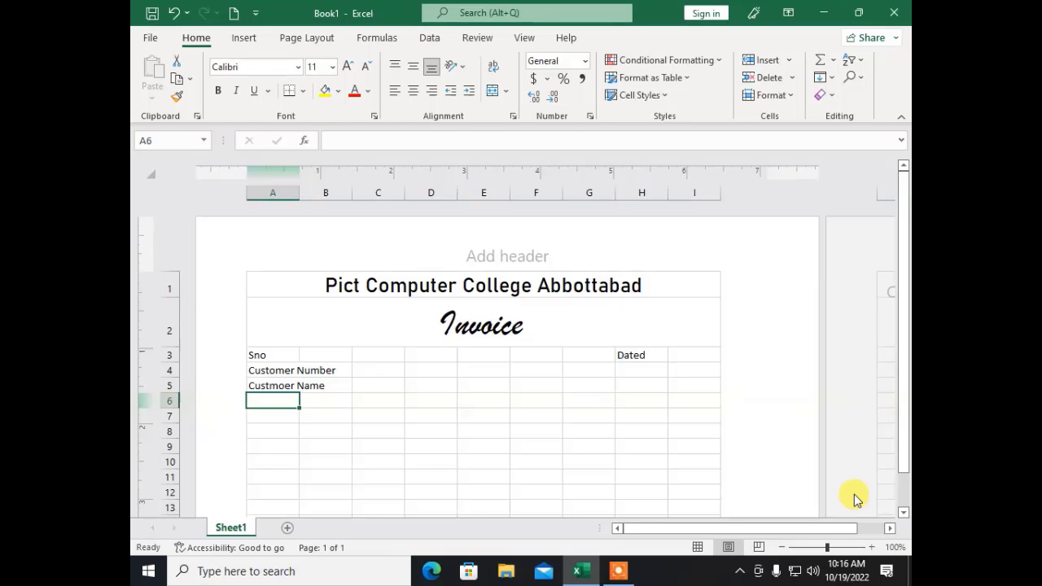
# Step: Correct A5 to 'Customer Name' and add 'Phone Number' in A6
pyautogui.press('Up')
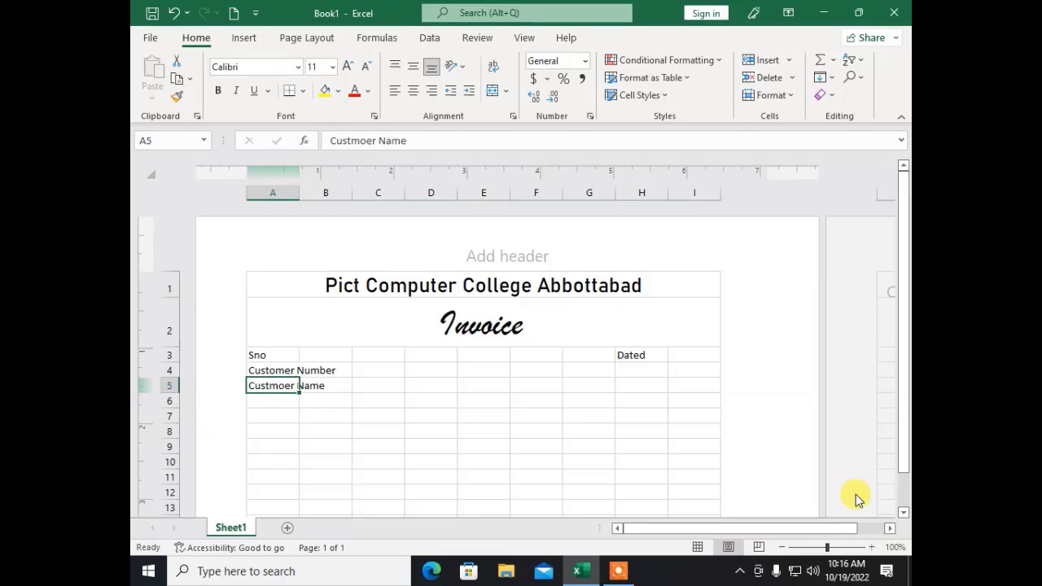
pyautogui.click(359, 141)
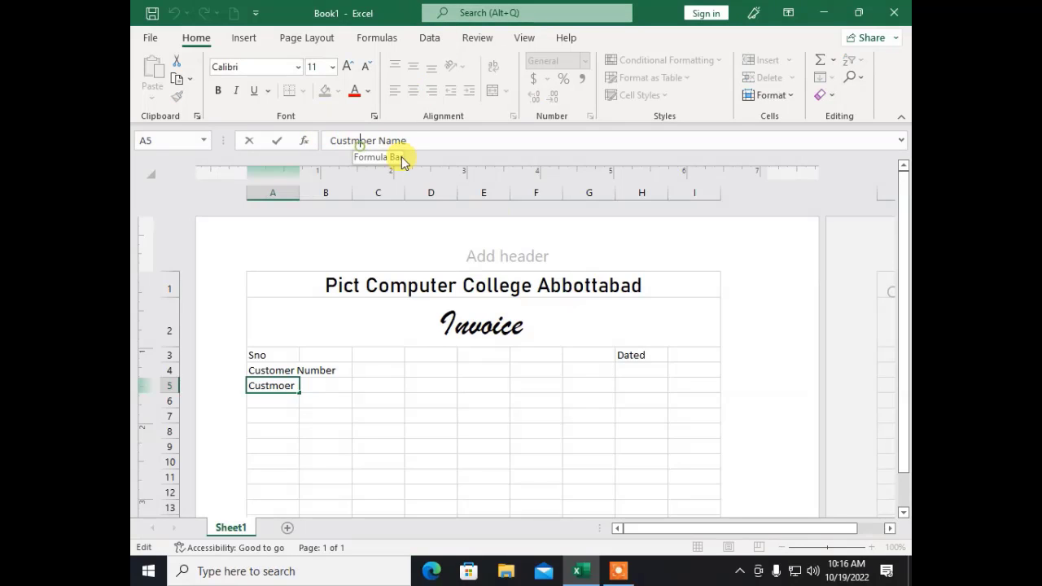
pyautogui.press('Delete')
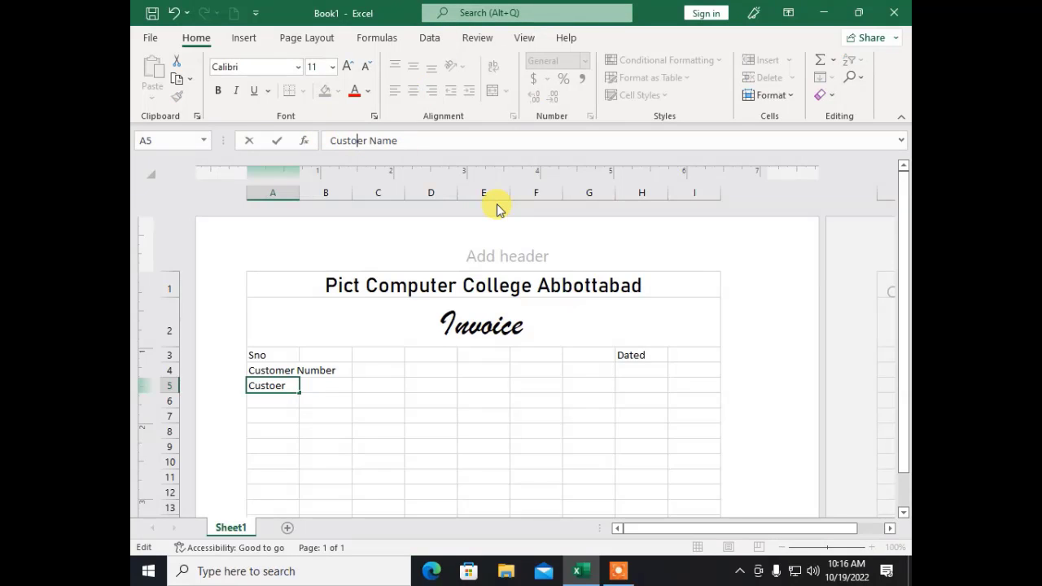
pyautogui.write('m')
pyautogui.press('Return')
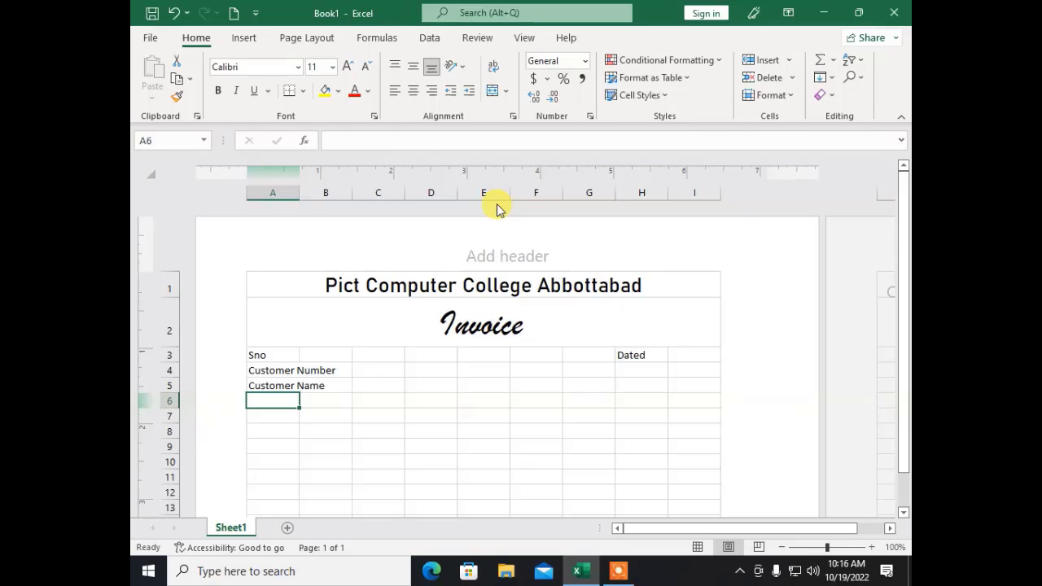
pyautogui.write('Phone')
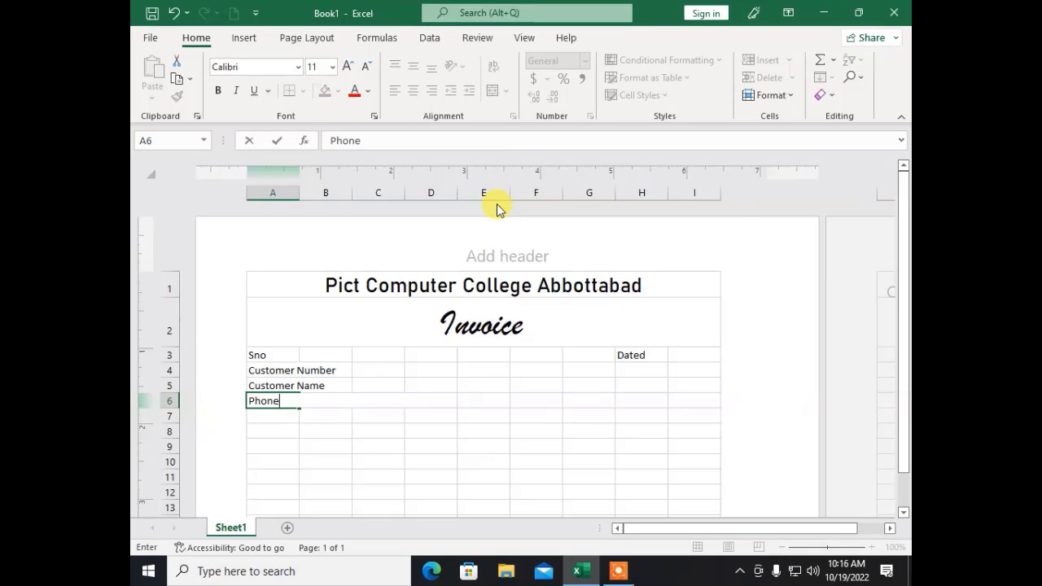
pyautogui.write(' Number')
pyautogui.press('Return')
pyautogui.press('Up')
pyautogui.press('Up')
pyautogui.press('Up')
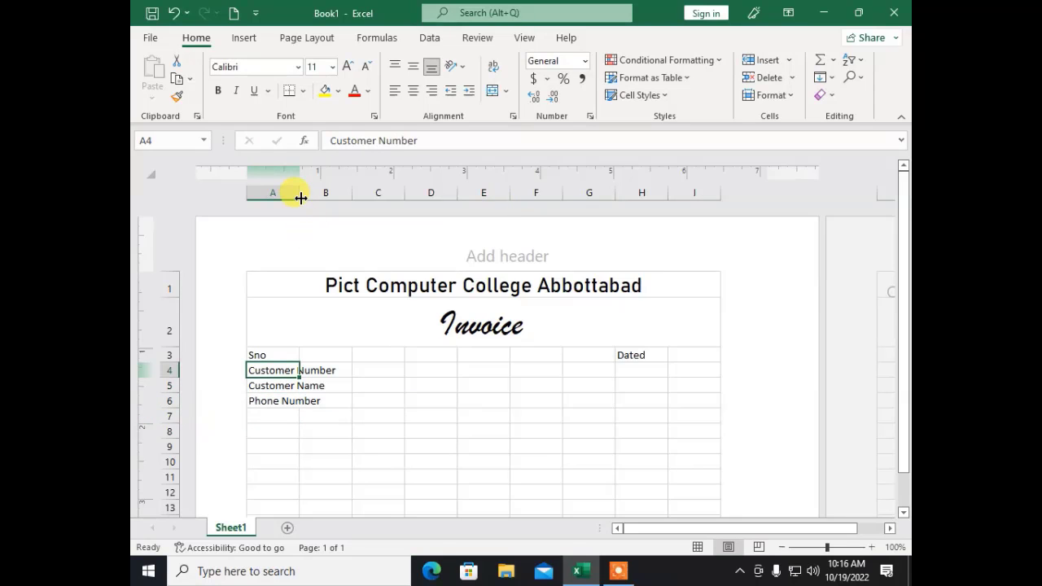
# Step: Widen column A to fit the customer labels
pyautogui.moveTo(299, 194); pyautogui.dragTo(493, 193)
pyautogui.click(423, 399)
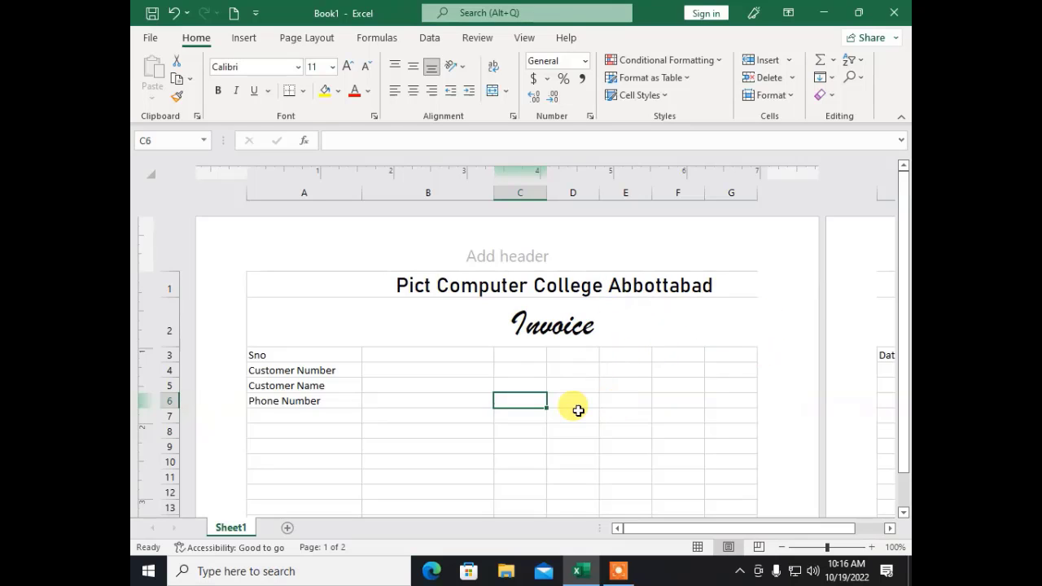
pyautogui.click(522, 371)
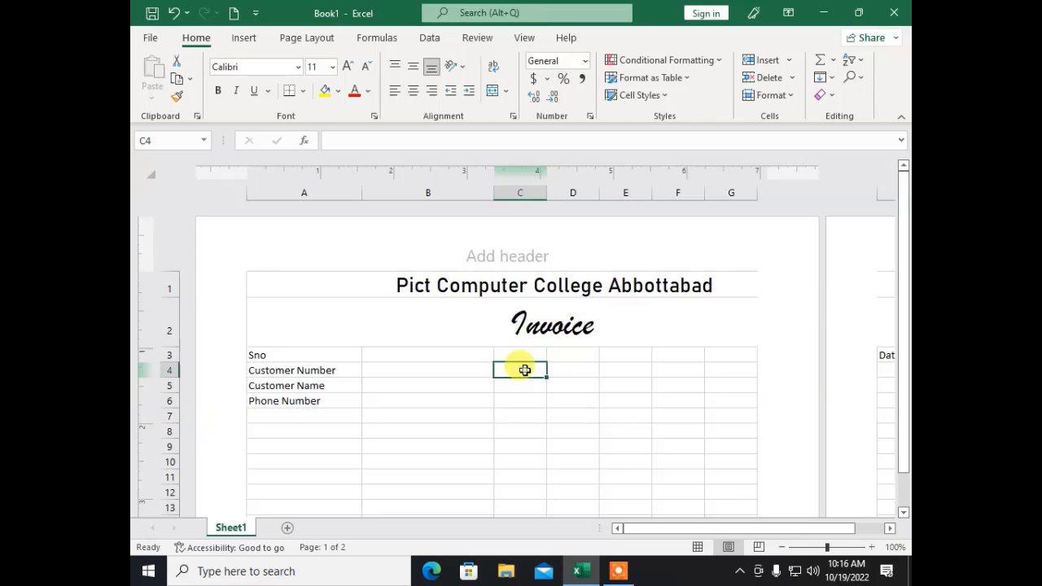
pyautogui.moveTo(708, 531); pyautogui.dragTo(799, 530)
# Step: Move the Dated label from H3 to F3
pyautogui.click(729, 356)
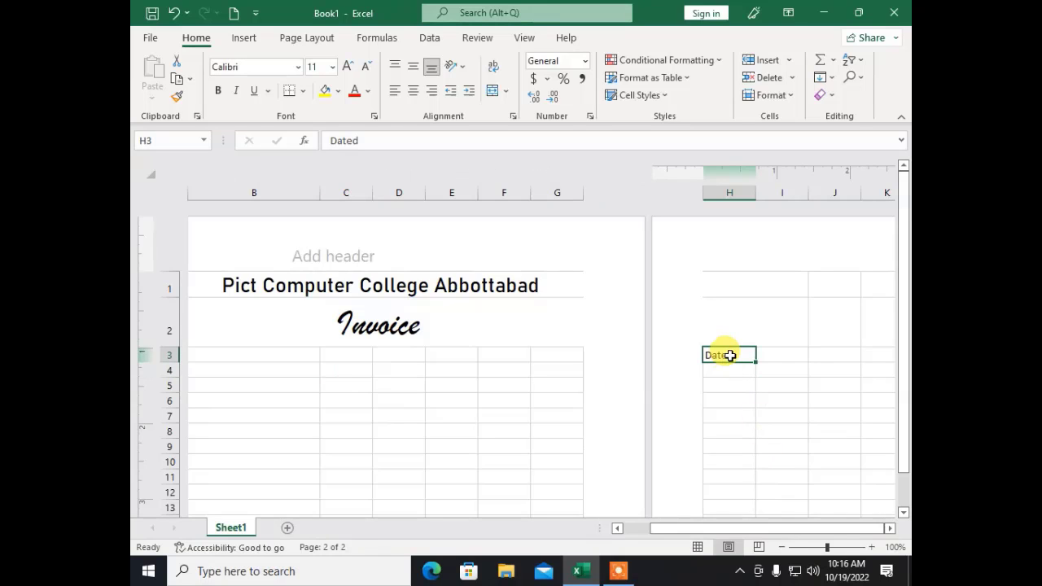
pyautogui.hotkey('ctrl', 'x')
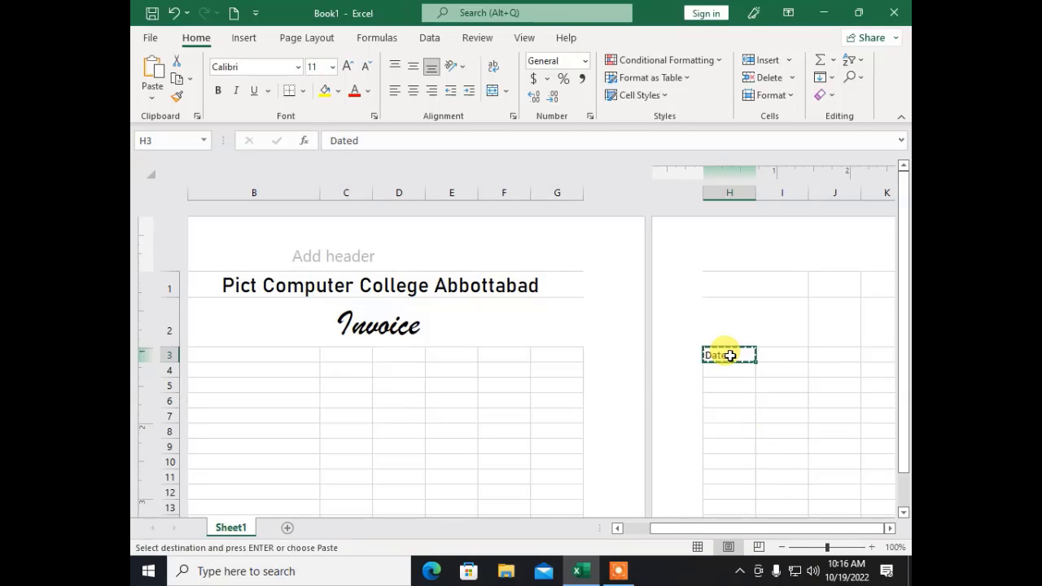
pyautogui.click(505, 356)
pyautogui.press('Return')
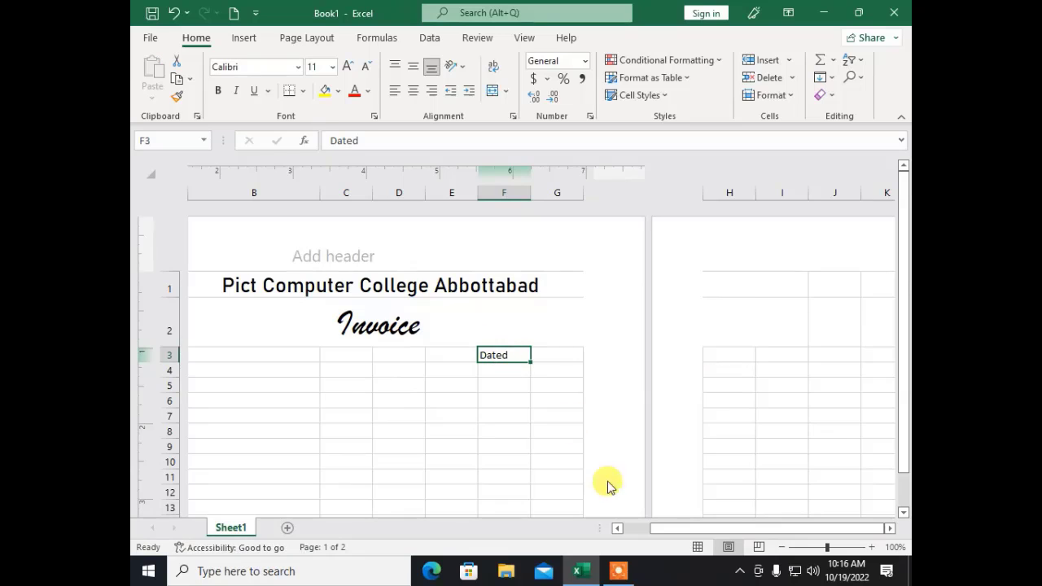
pyautogui.moveTo(705, 526); pyautogui.dragTo(643, 533)
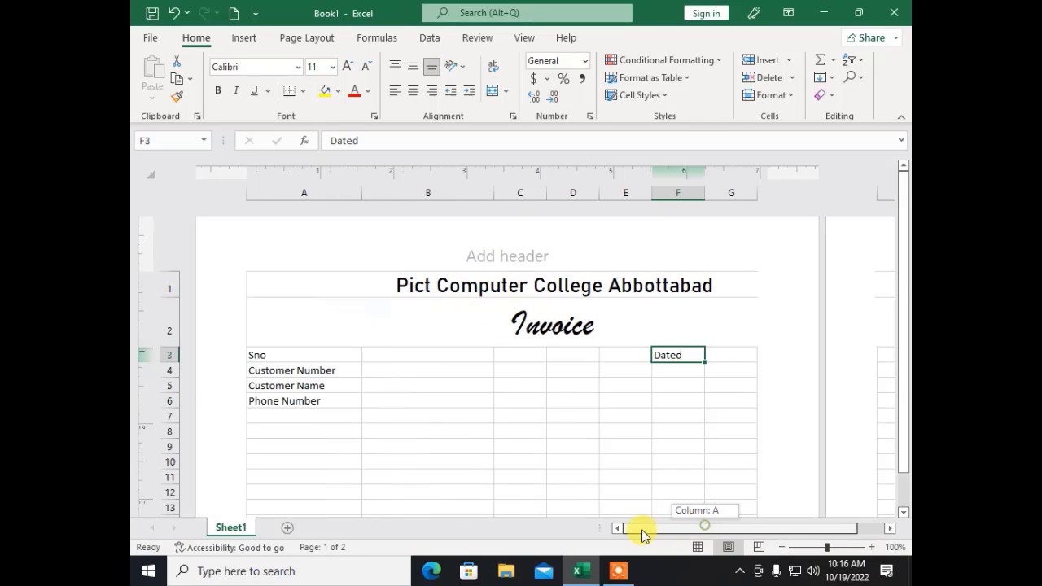
# Step: Label E4:E7 as Bill No, Total Amount, Discount % and Paid Amont
pyautogui.click(540, 368)
pyautogui.click(553, 367)
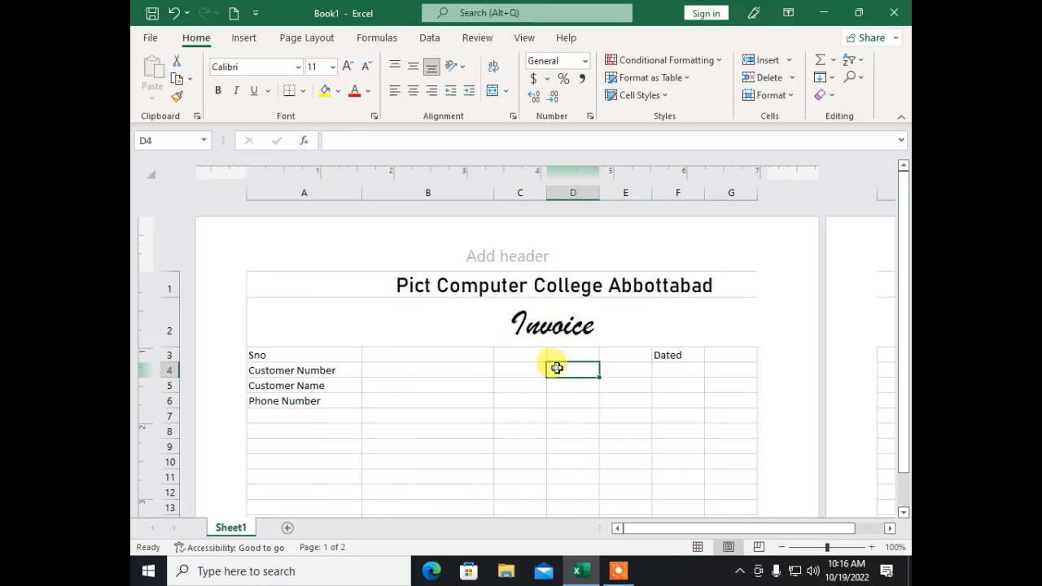
pyautogui.press('Right')
pyautogui.press('Right')
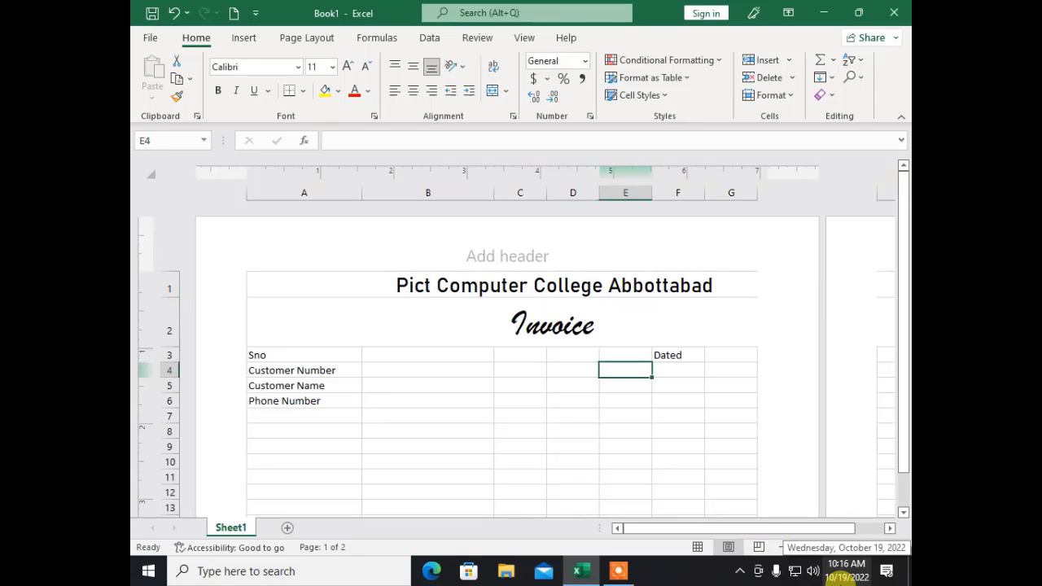
pyautogui.press('Left')
pyautogui.write('Bill')
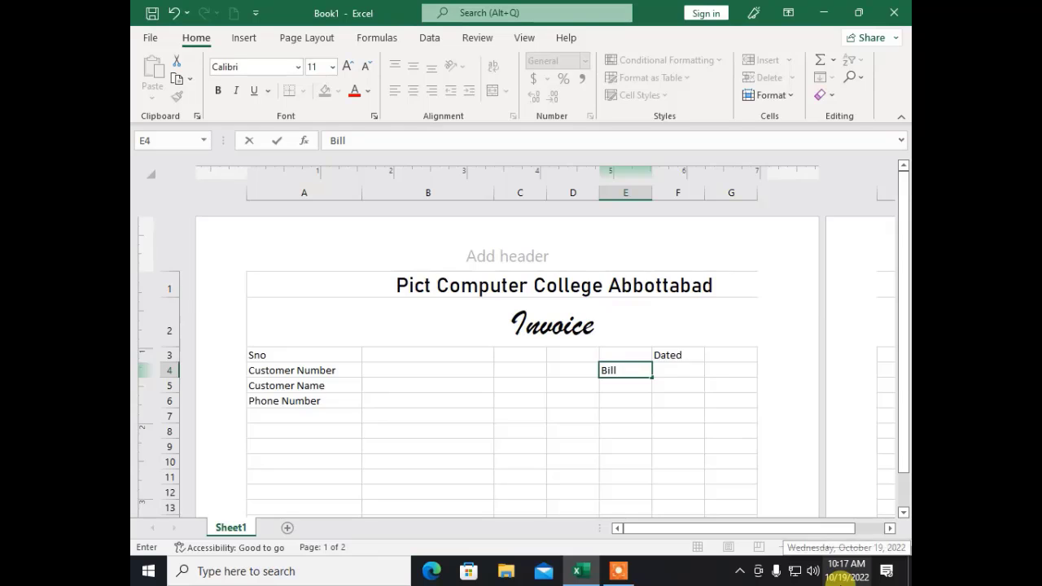
pyautogui.press('Return')
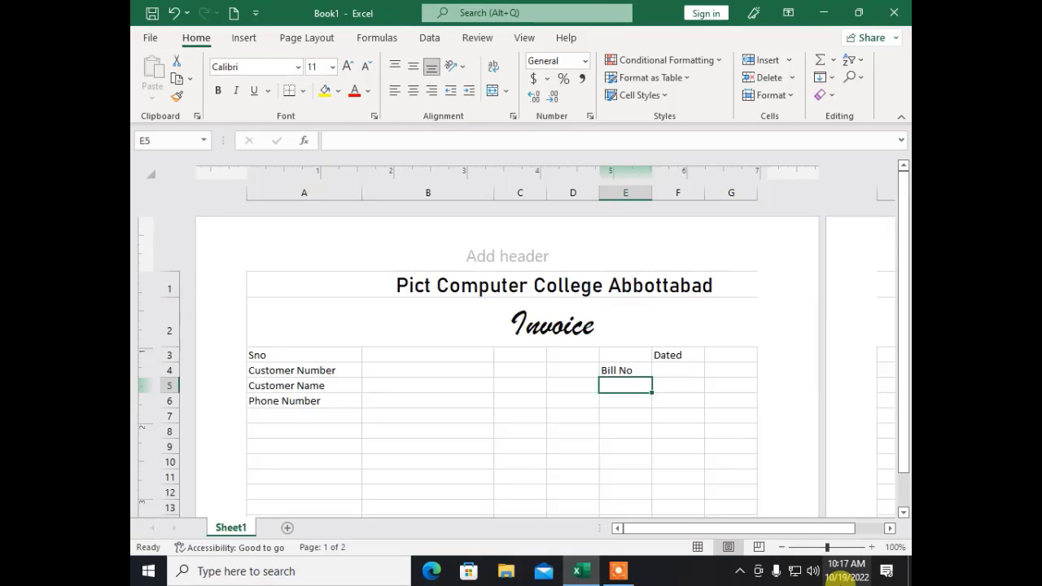
pyautogui.write('Total ')
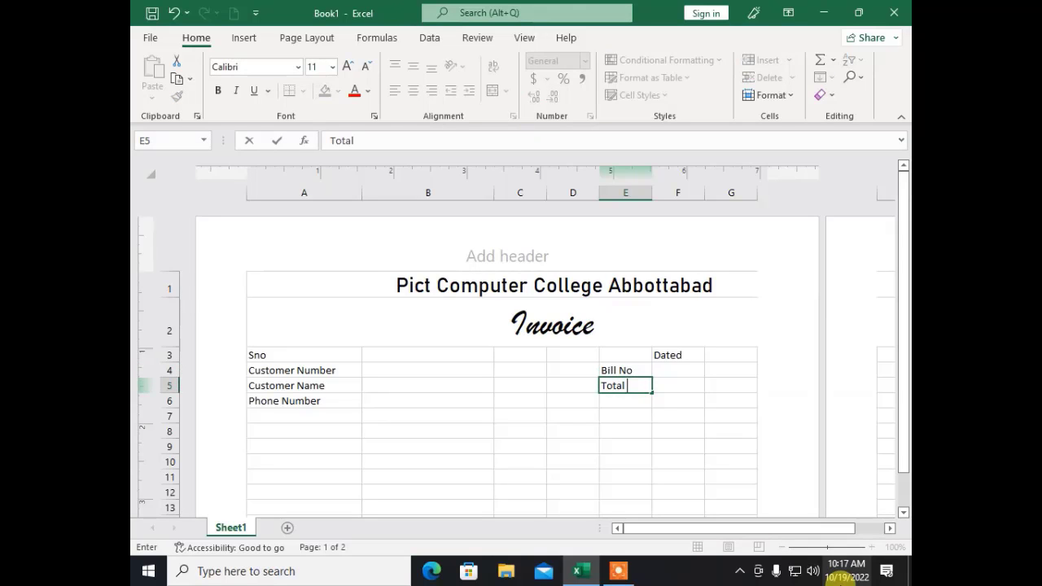
pyautogui.write('Amount')
pyautogui.press('Return')
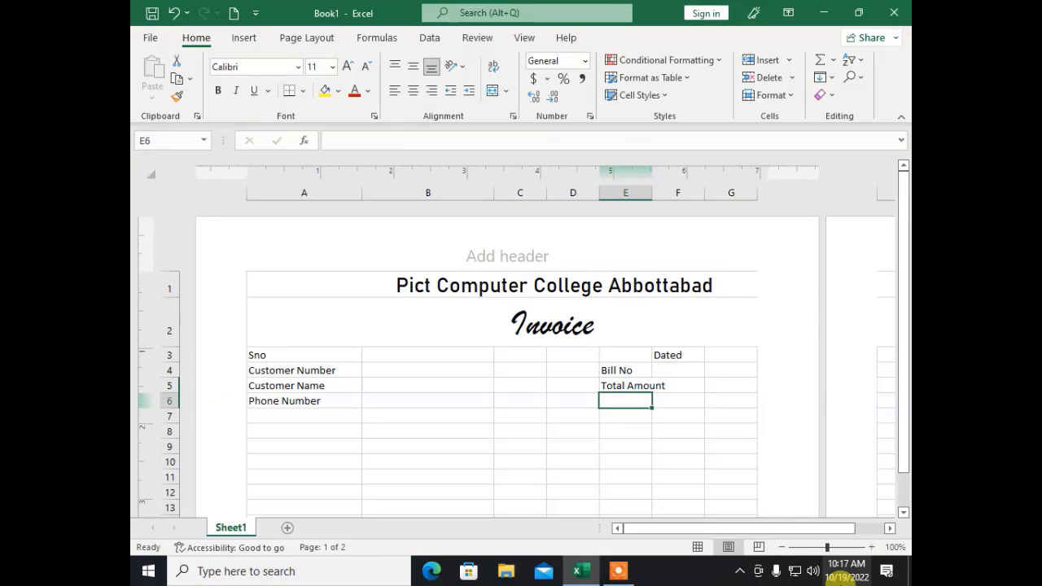
pyautogui.write('Discount %')
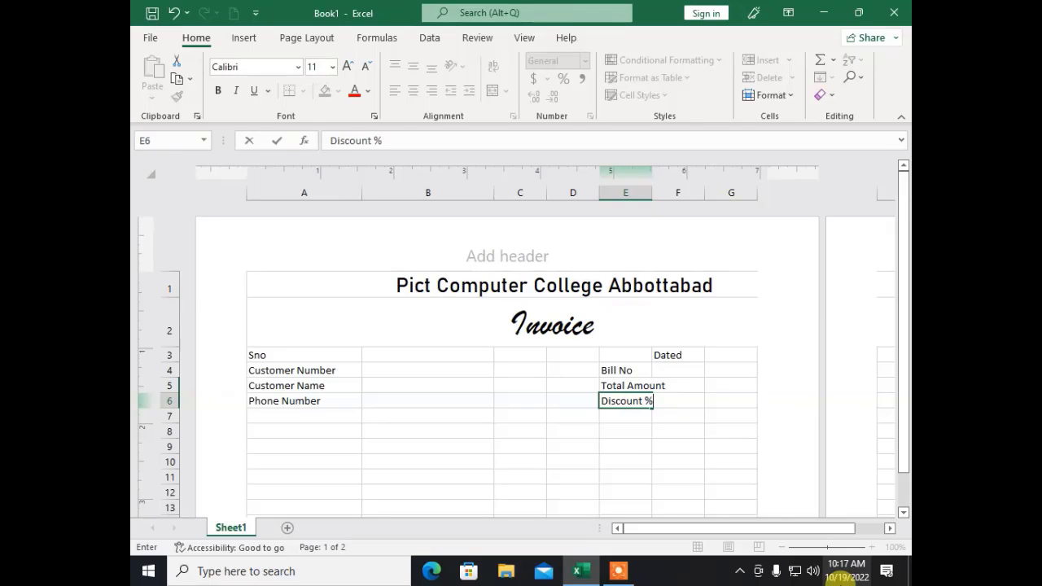
pyautogui.press('Return')
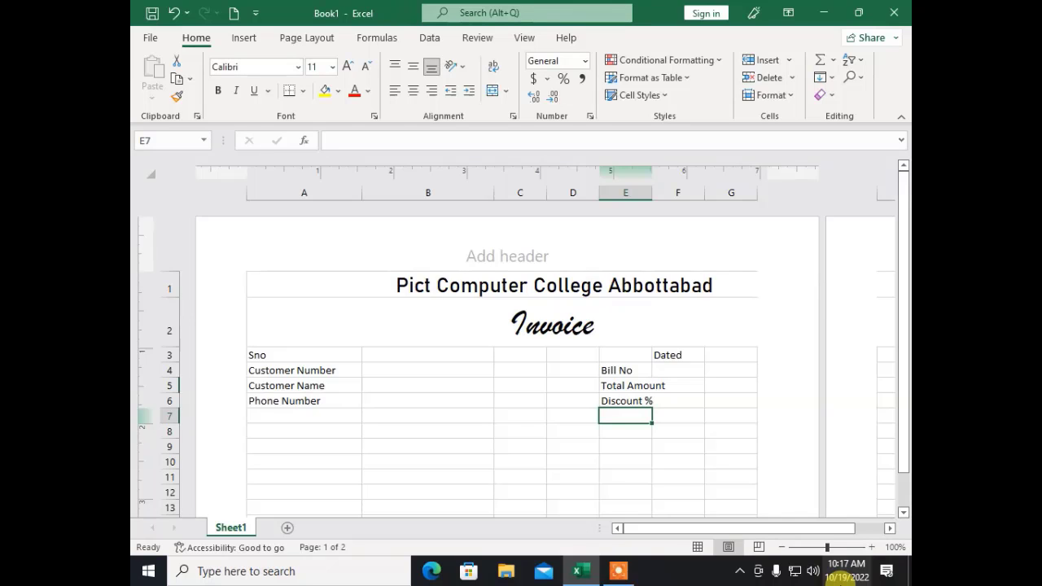
pyautogui.write('Paid')
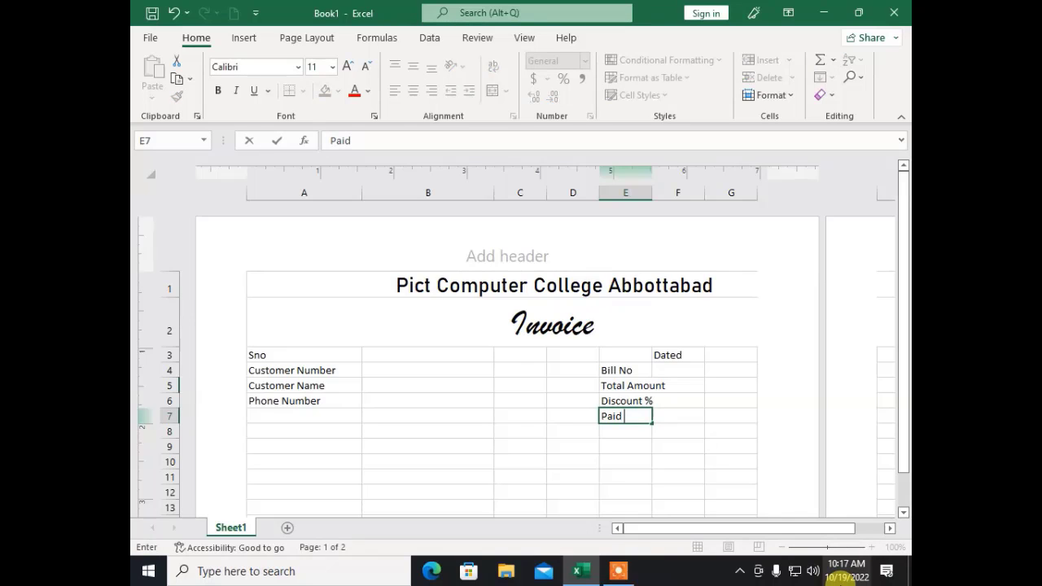
pyautogui.write(' Amont')
pyautogui.press('Up')
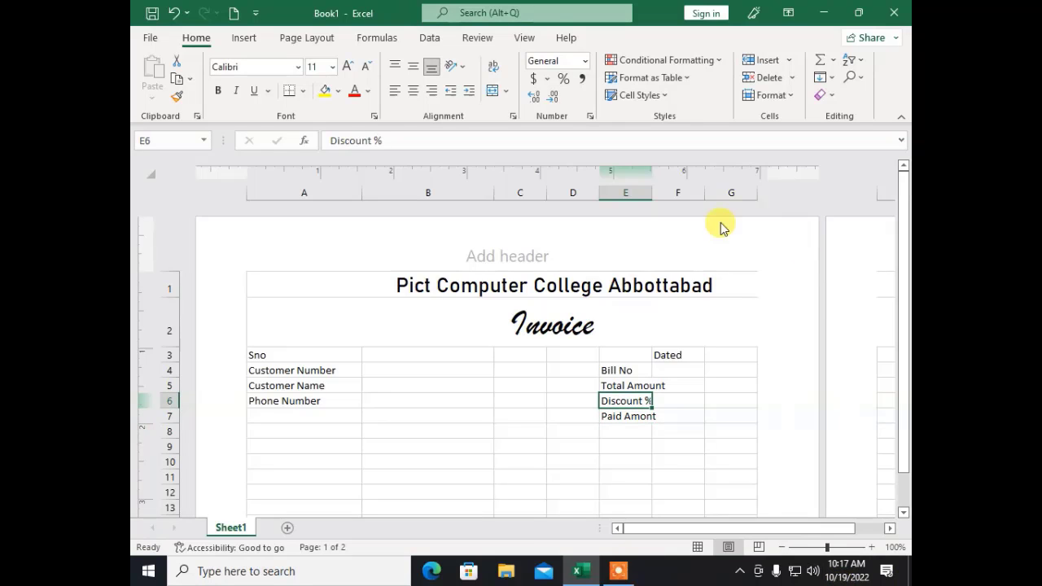
# Step: Widen column E so the Bill No through Paid Amont labels fit fully
pyautogui.moveTo(652, 189); pyautogui.dragTo(674, 189)
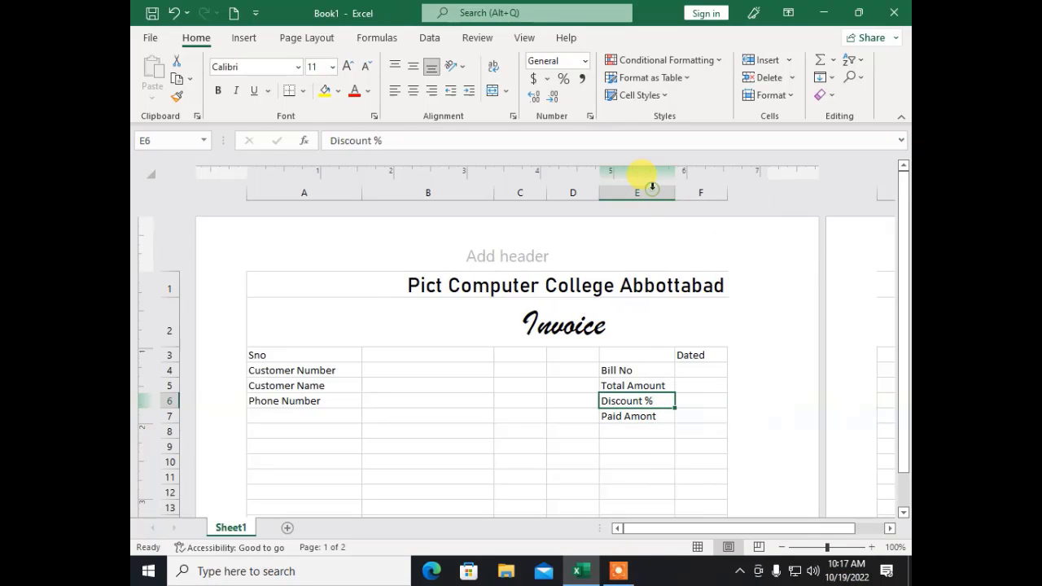
pyautogui.click(692, 391)
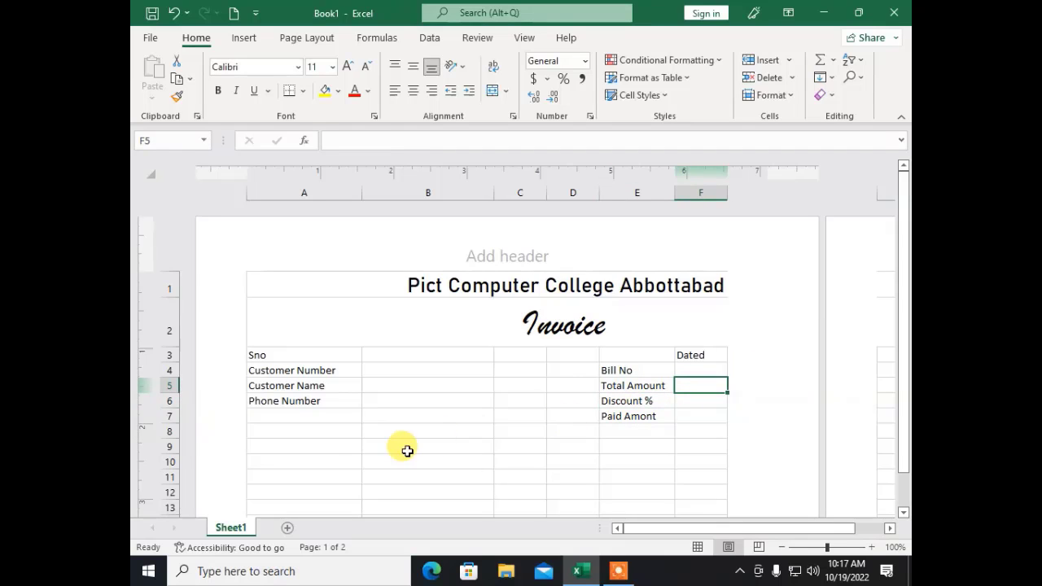
pyautogui.click(328, 444)
pyautogui.scroll(-2, 344, 430)
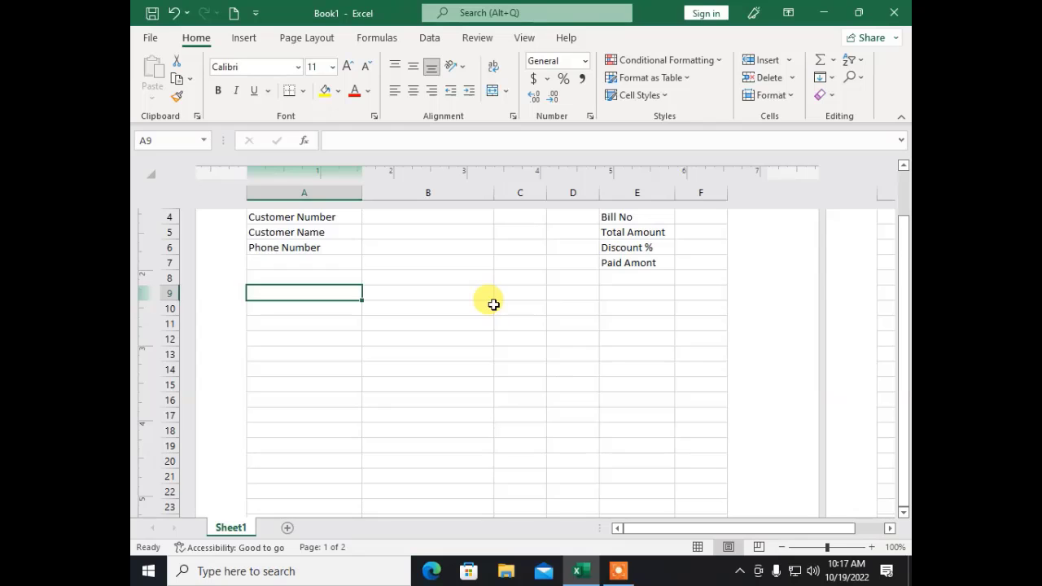
pyautogui.scroll(2, 386, 366)
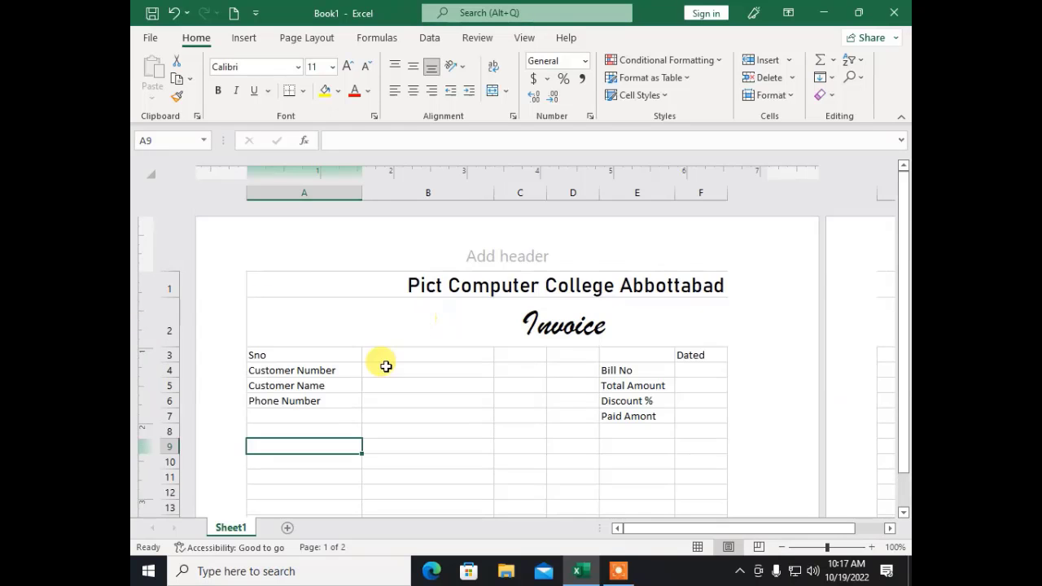
pyautogui.click(329, 430)
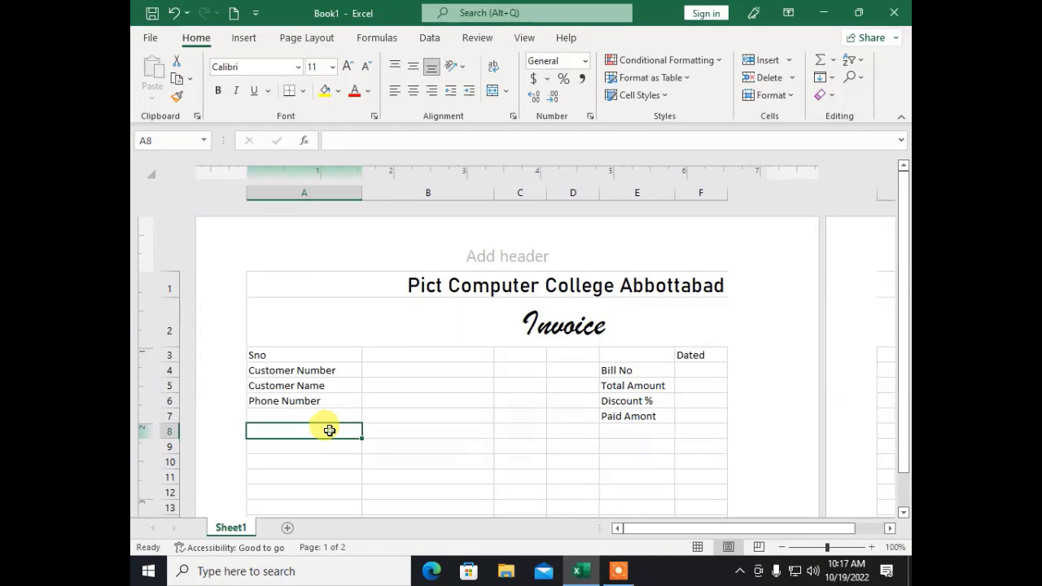
pyautogui.click(335, 446)
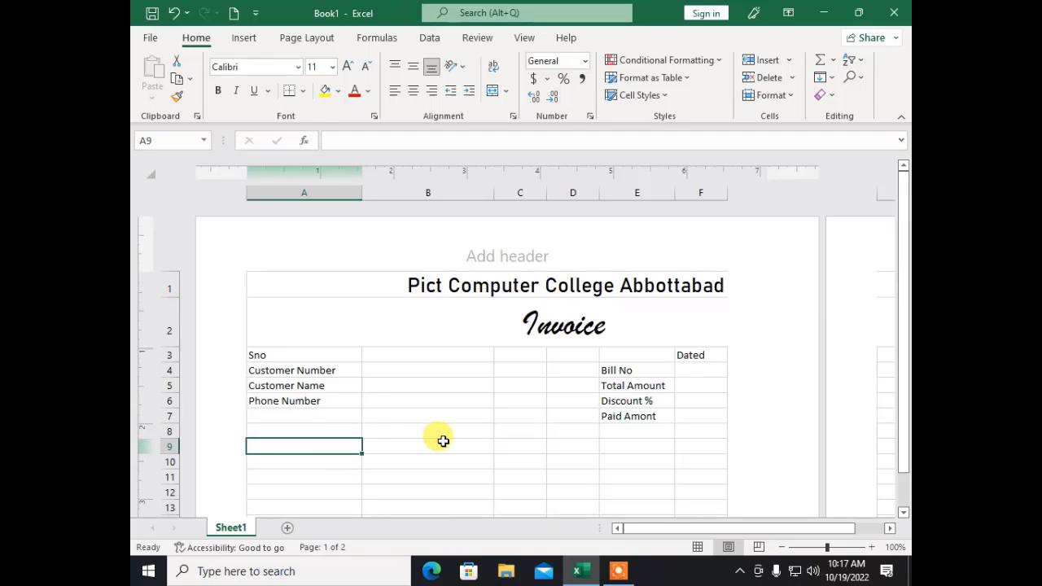
# Step: Enter the item table headers Sno in A9 and Item Name in B9
pyautogui.write('S')
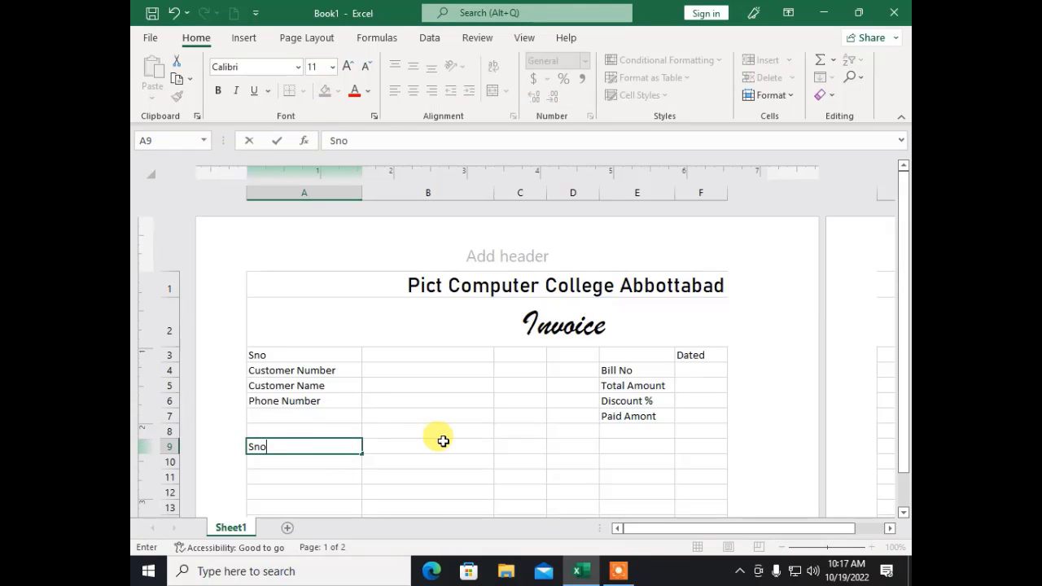
pyautogui.write('no')
pyautogui.click(443, 441)
pyautogui.write('e')
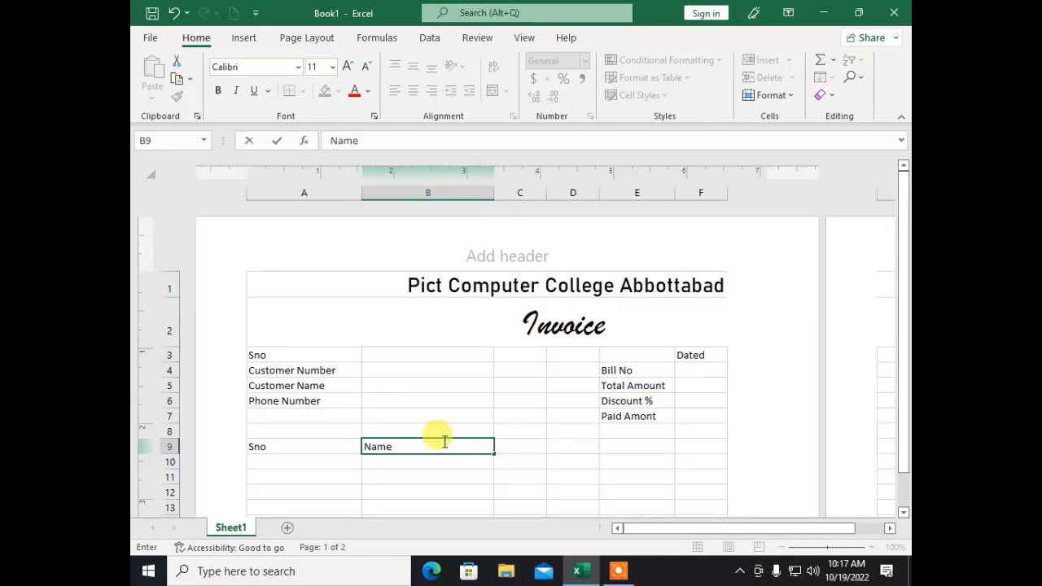
pyautogui.press('BackSpace')
pyautogui.press('BackSpace')
pyautogui.press('BackSpace')
pyautogui.press('BackSpace')
pyautogui.write('Item Name')
pyautogui.press('Tab')
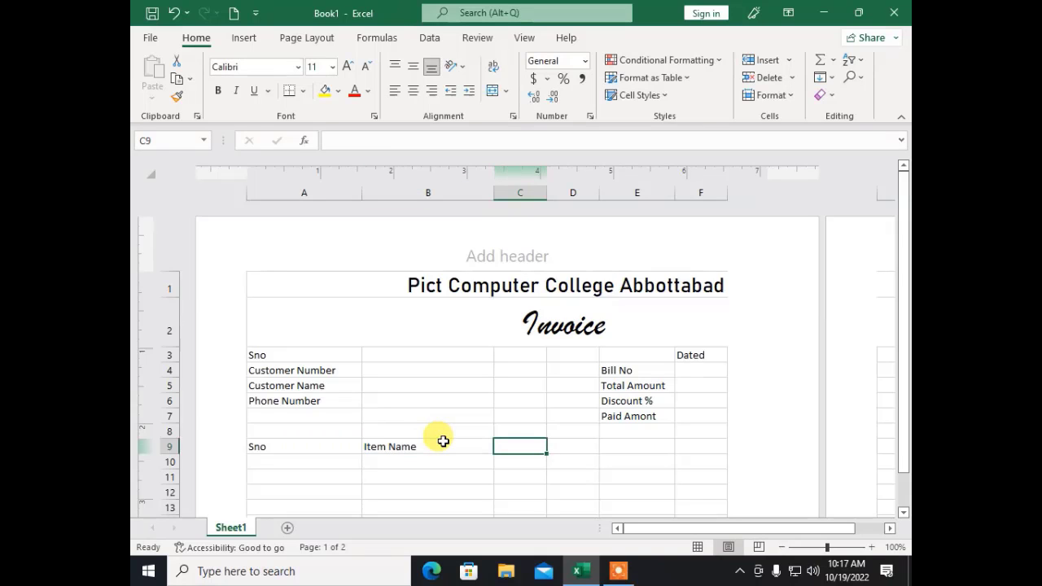
# Step: Add headers Unit Cost, Units and Total Price in C9:E9
pyautogui.write('Unit')
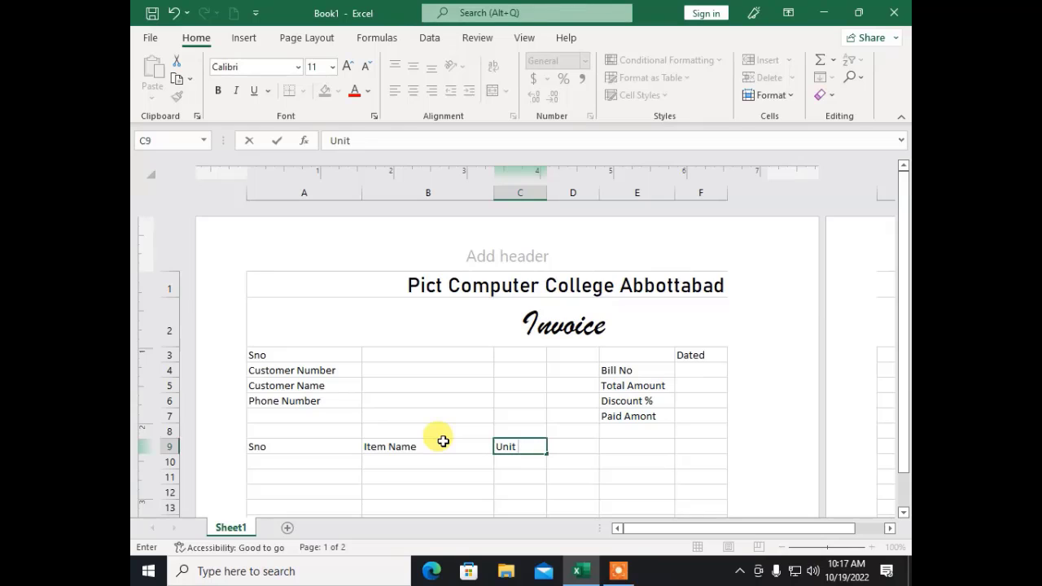
pyautogui.write(' Cost')
pyautogui.press('Tab')
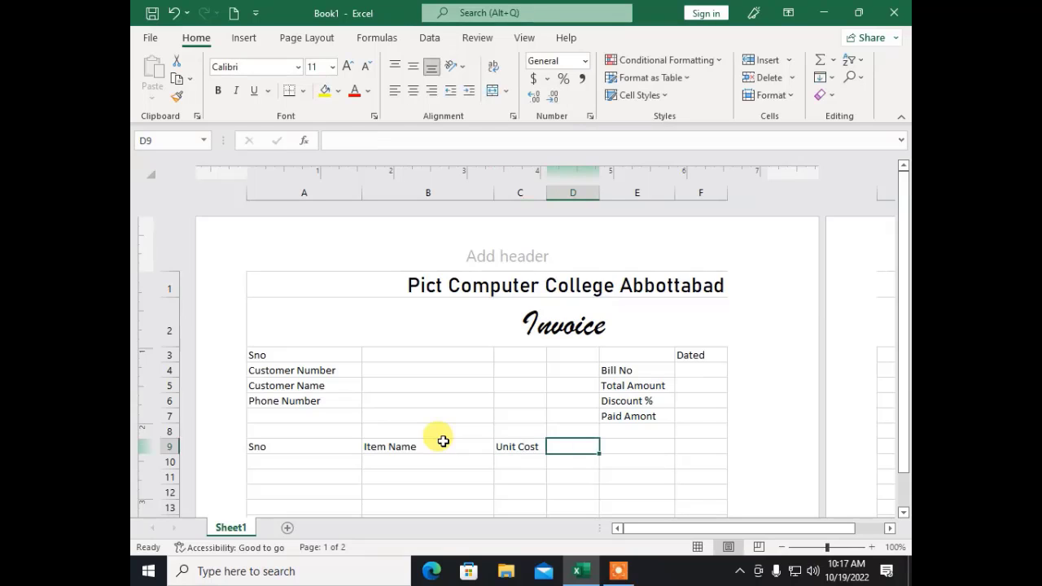
pyautogui.write('In')
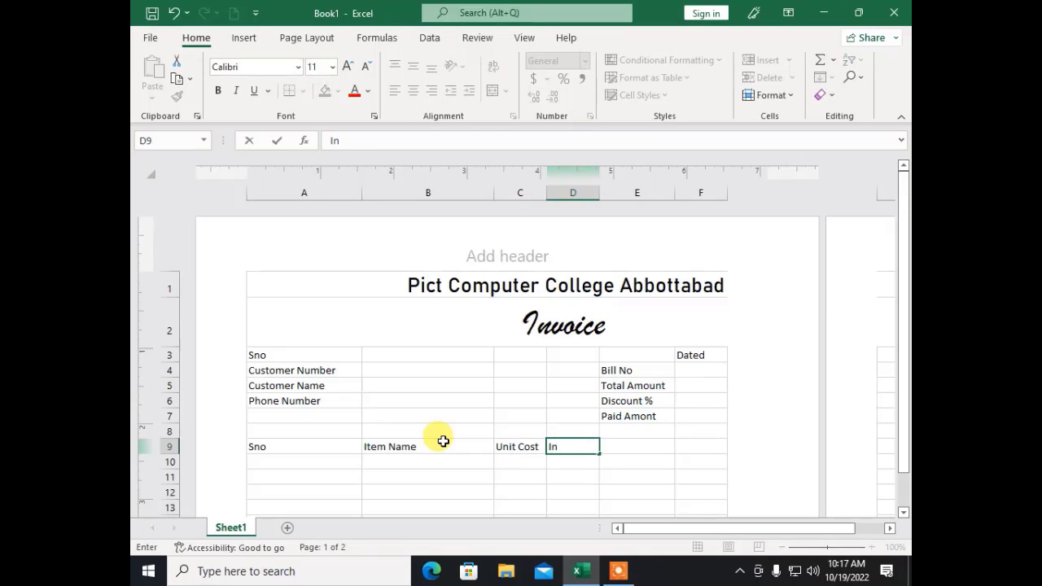
pyautogui.write('its')
pyautogui.press('Tab')
pyautogui.press('Left')
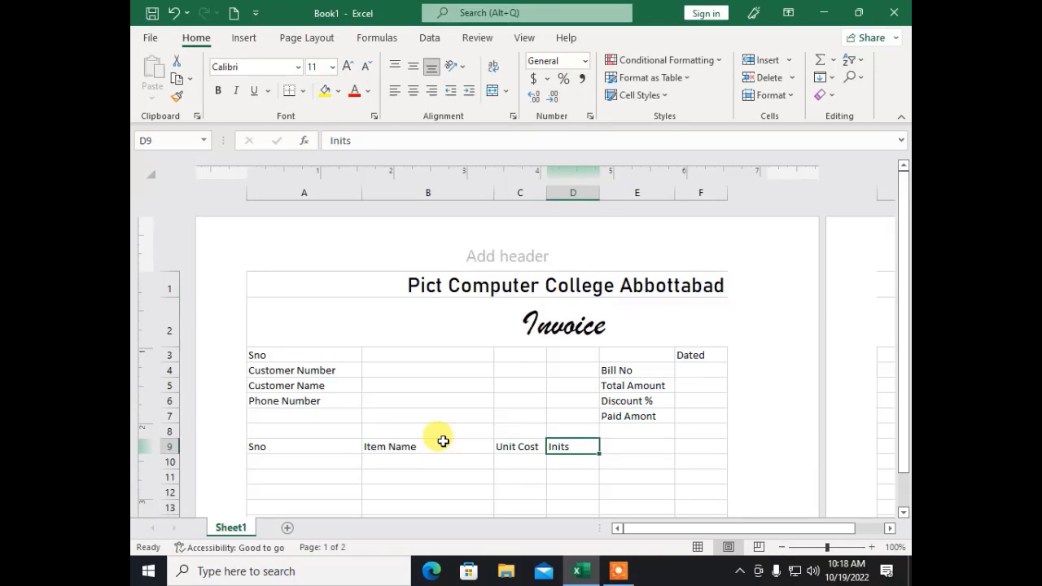
pyautogui.write('Units')
pyautogui.press('Tab')
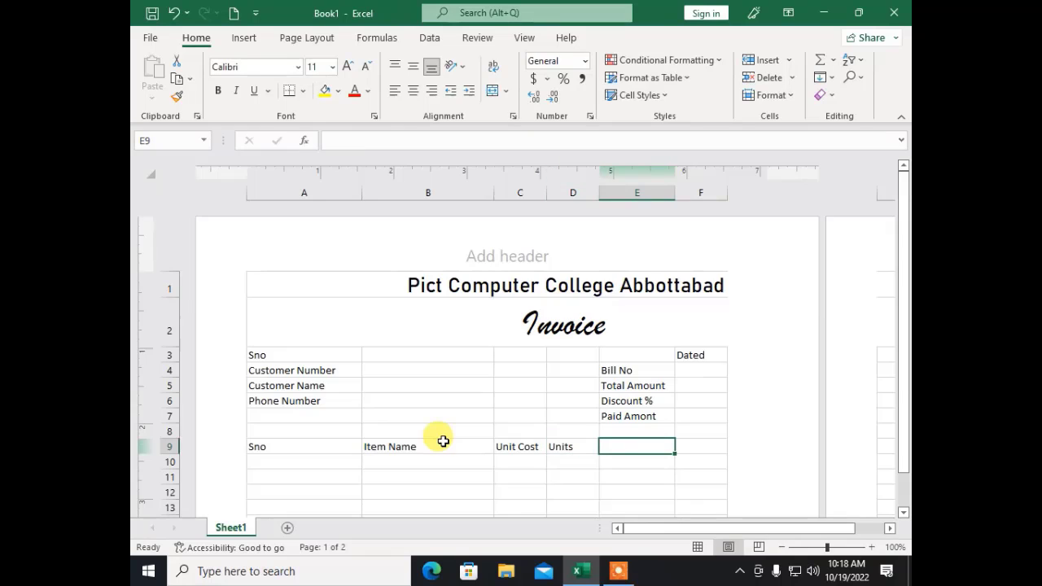
pyautogui.write('To')
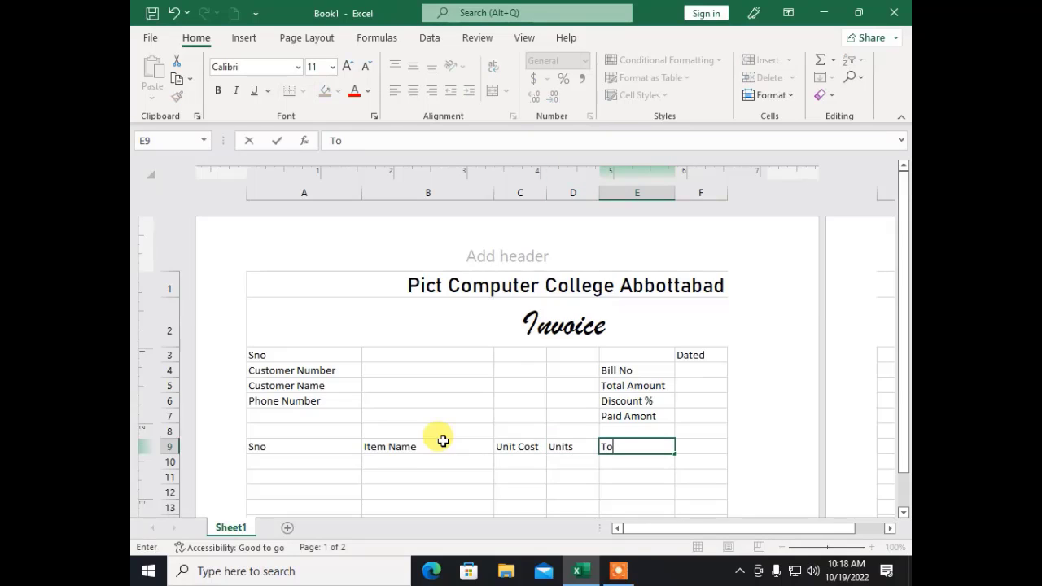
pyautogui.write('tal Price')
pyautogui.press('Up')
pyautogui.press('Down')
pyautogui.press('Down')
pyautogui.press('Left')
pyautogui.press('Left')
pyautogui.press('Left')
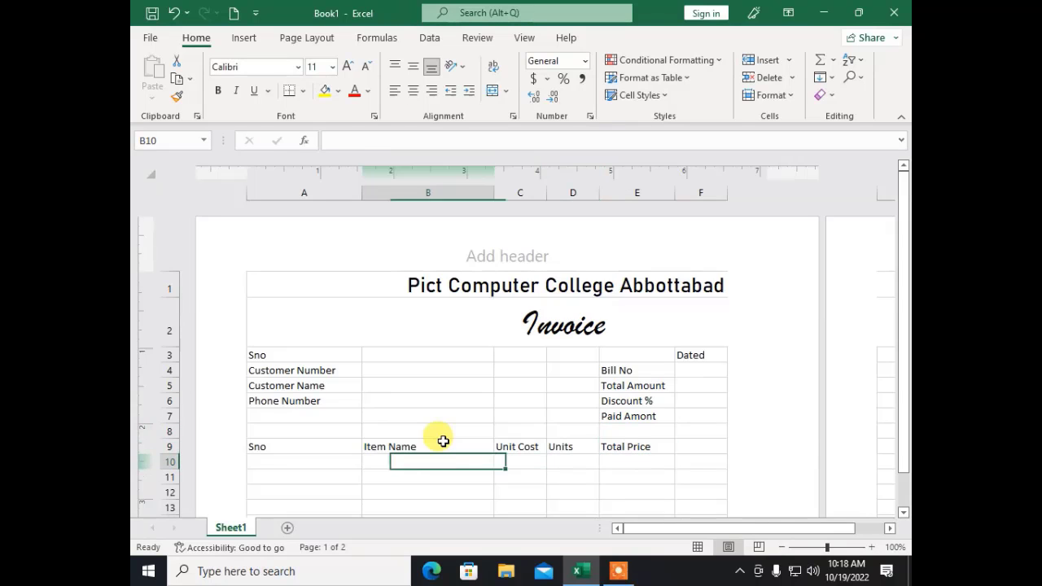
pyautogui.press('Left')
# Step: Fill serial numbers 1 to 15 down A10:A24, starting from 1 and 2
pyautogui.write('1')
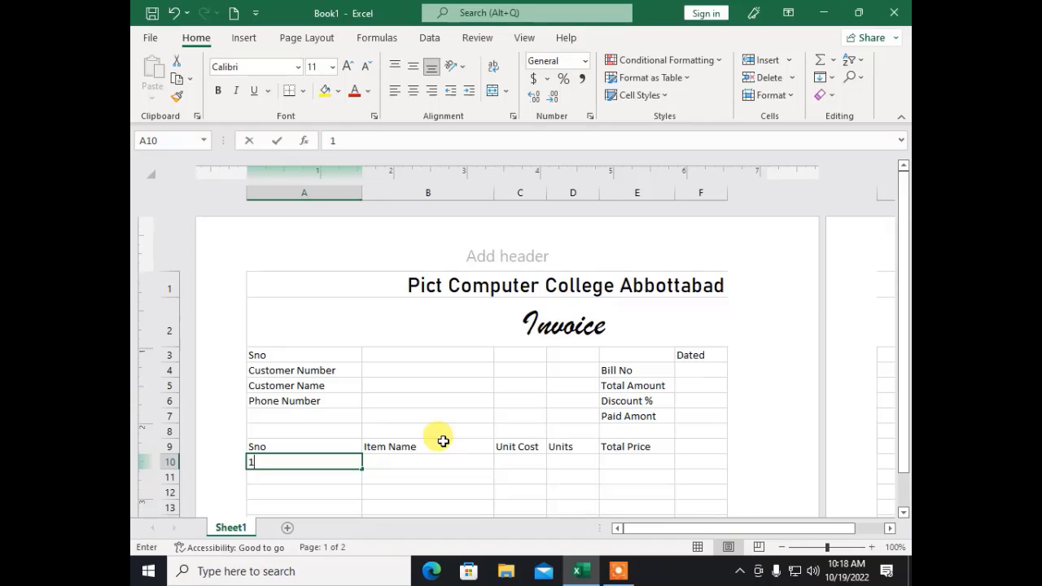
pyautogui.press('Return')
pyautogui.write('2')
pyautogui.press('Return')
pyautogui.press('Up')
pyautogui.press('Up')
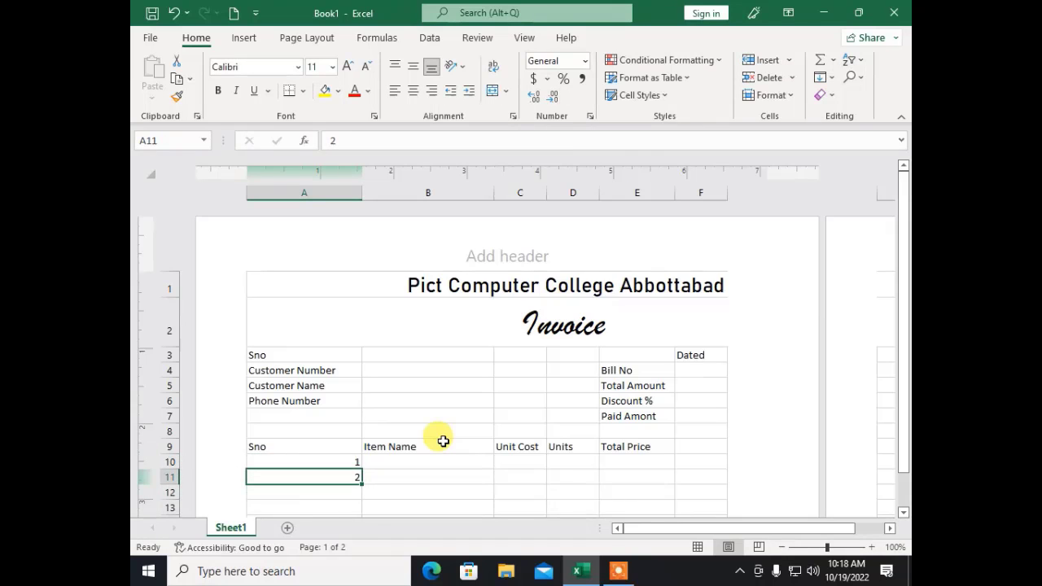
pyautogui.hotkey('shift', 'Down')
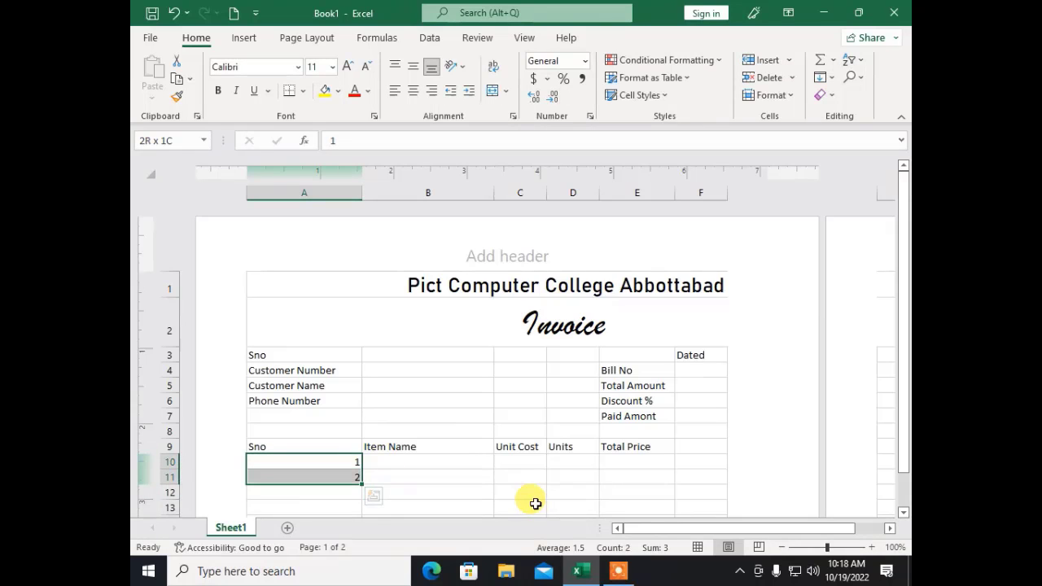
pyautogui.scroll(-2, 488, 469)
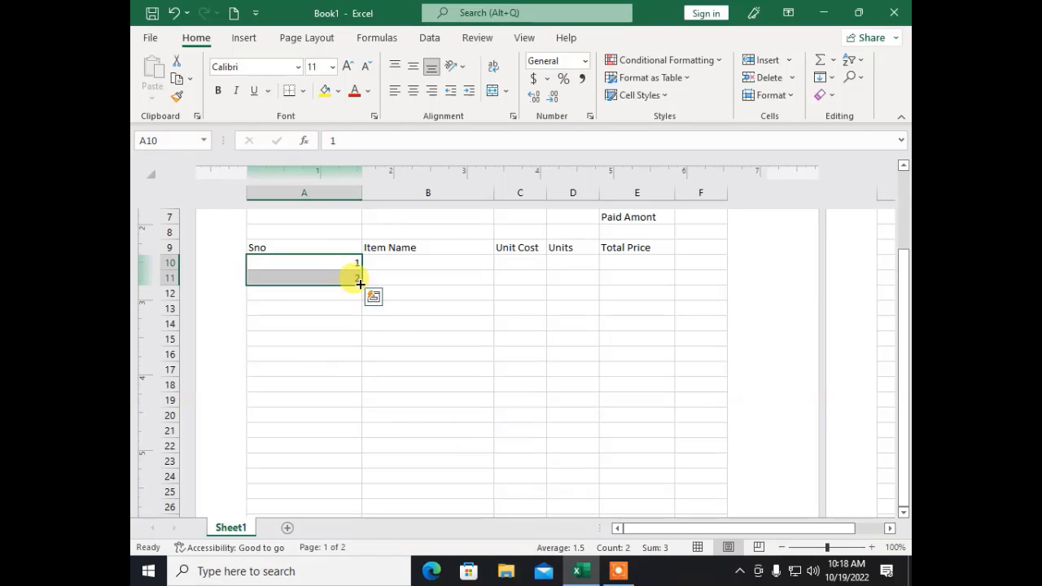
pyautogui.moveTo(358, 284); pyautogui.dragTo(350, 453)
pyautogui.click(426, 425)
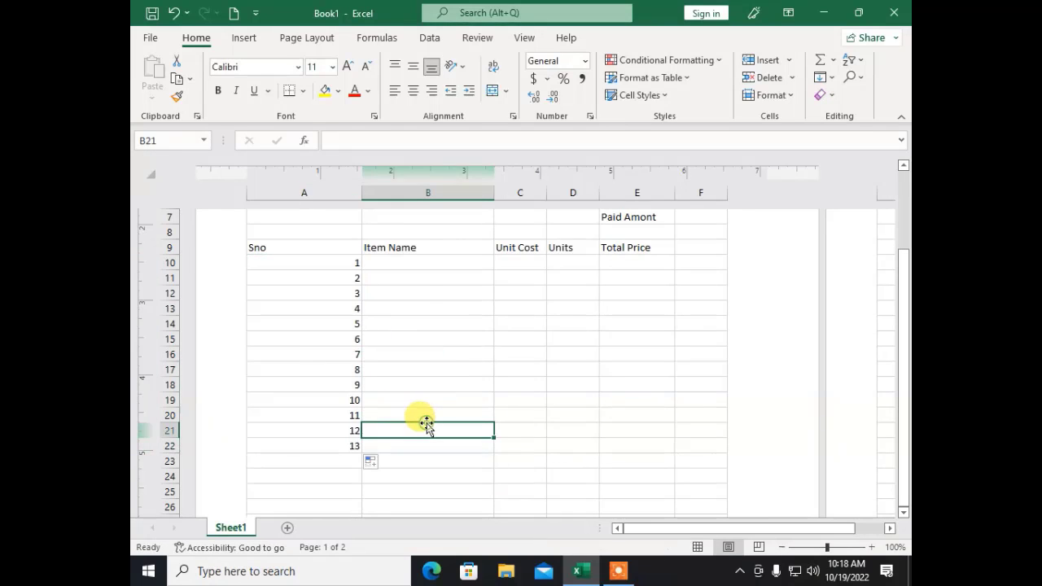
pyautogui.click(291, 426)
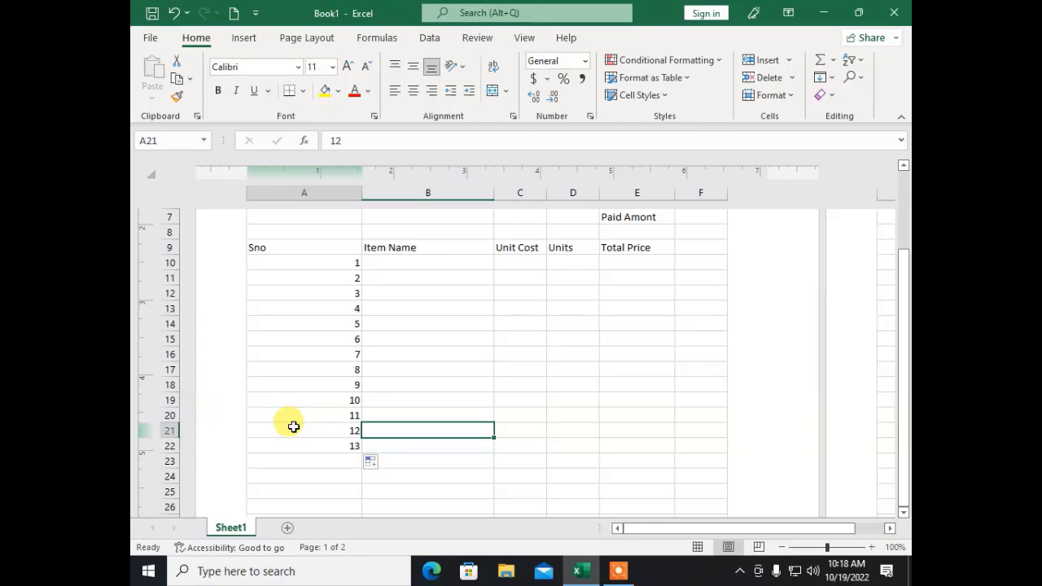
pyautogui.moveTo(293, 432); pyautogui.dragTo(361, 484)
pyautogui.click(432, 410)
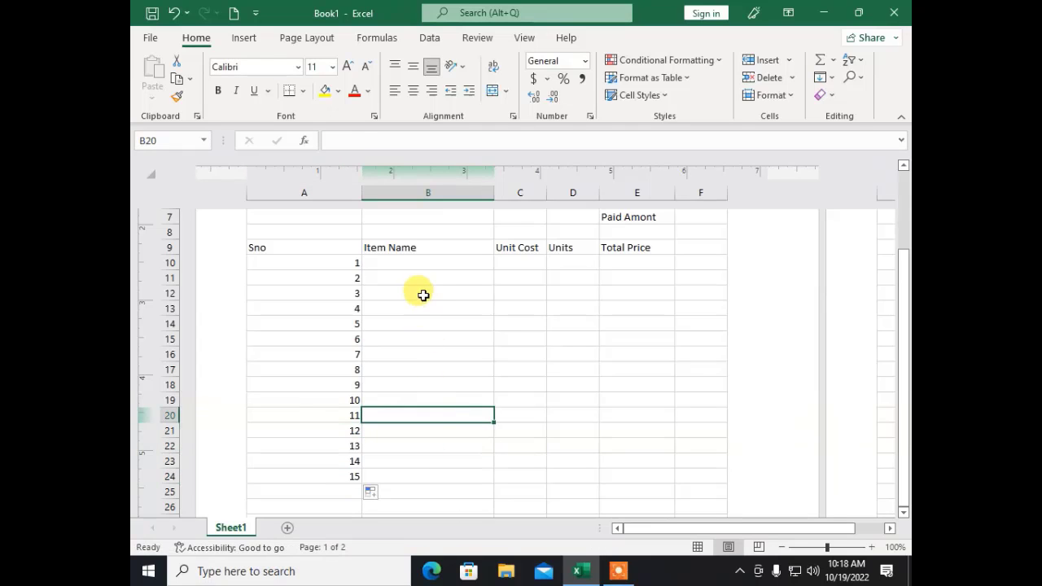
pyautogui.click(422, 292)
pyautogui.scroll(4, 480, 403)
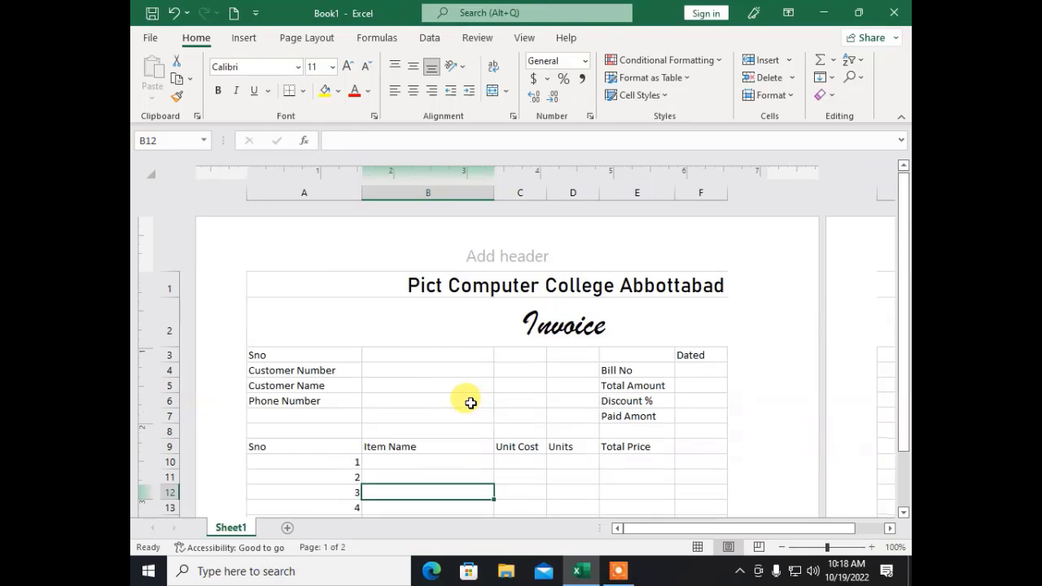
# Step: Unmerge the college title and re-merge it centred across A1:F1
pyautogui.click(367, 282)
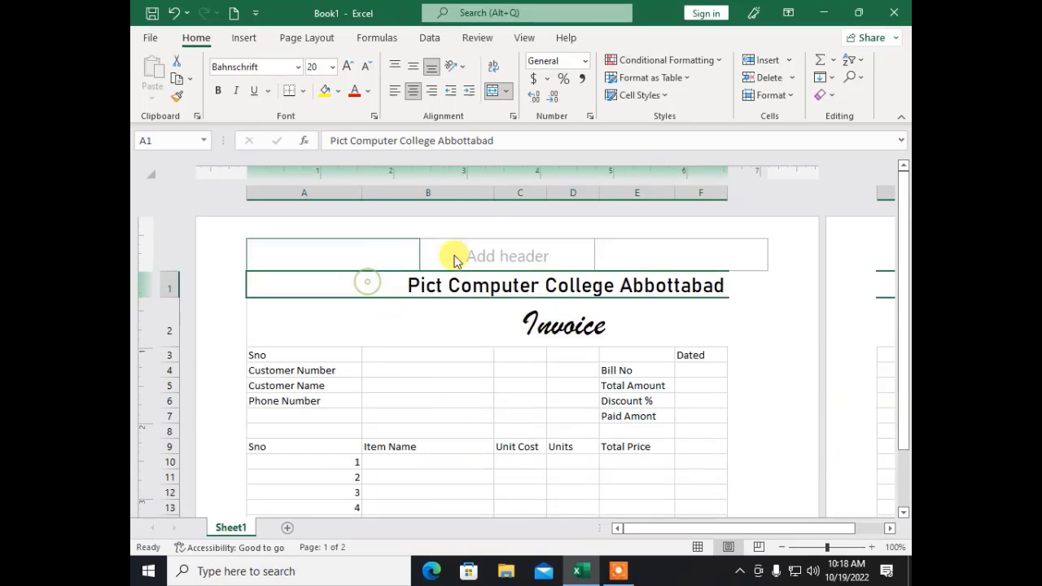
pyautogui.click(492, 90)
pyautogui.click(491, 305)
pyautogui.moveTo(631, 282); pyautogui.dragTo(414, 291)
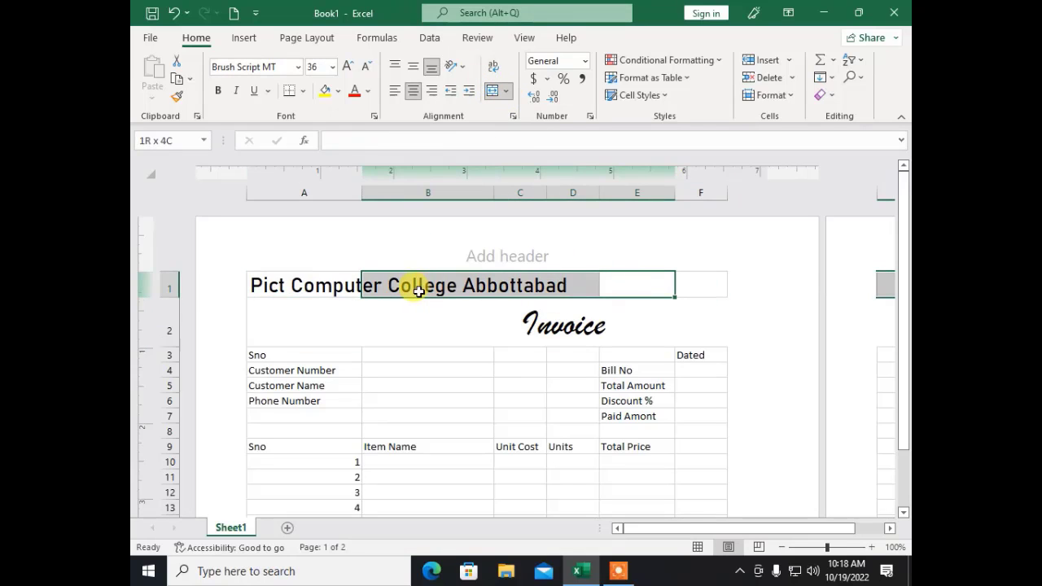
pyautogui.moveTo(705, 284); pyautogui.dragTo(314, 282)
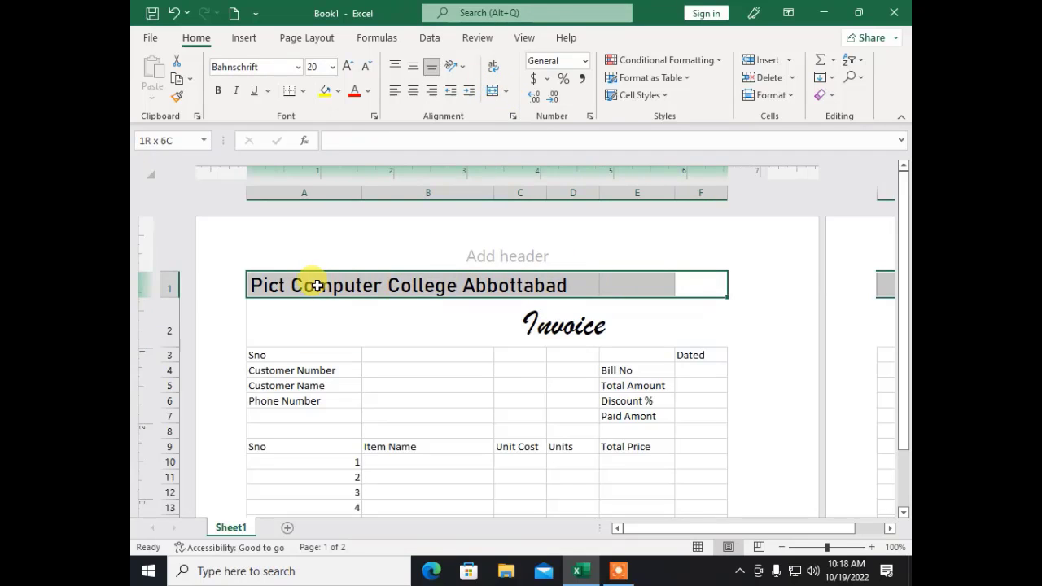
pyautogui.click(492, 90)
# Step: Unmerge the Invoice heading and re-merge it centred across A2:F2
pyautogui.click(458, 315)
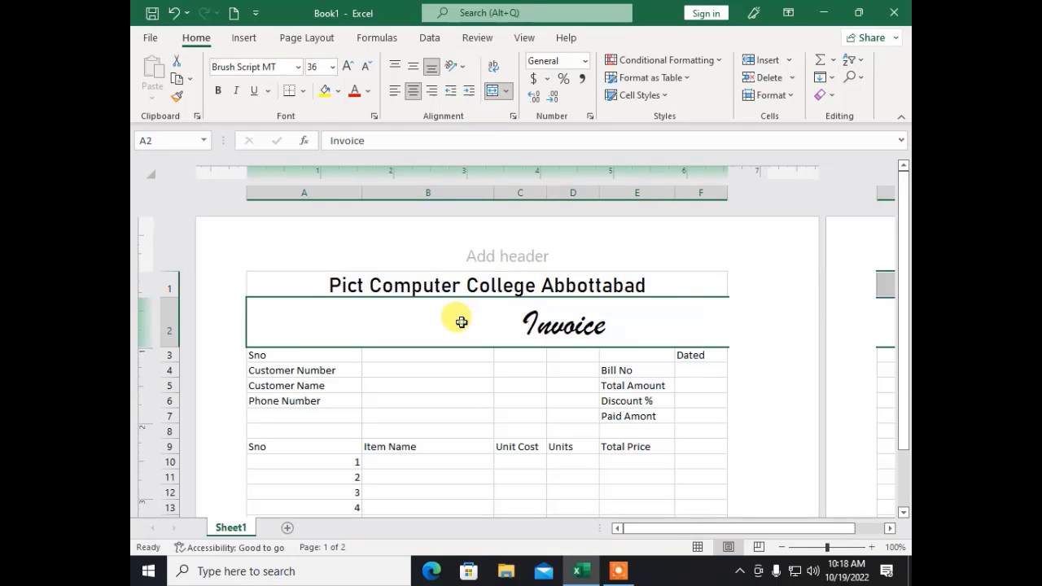
pyautogui.click(500, 90)
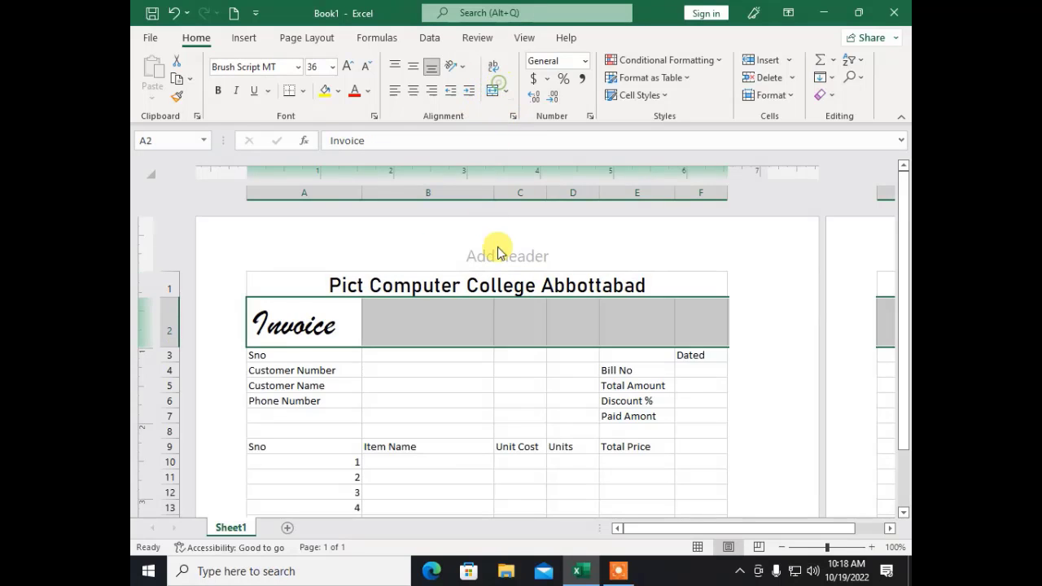
pyautogui.click(488, 365)
pyautogui.moveTo(689, 315); pyautogui.dragTo(293, 326)
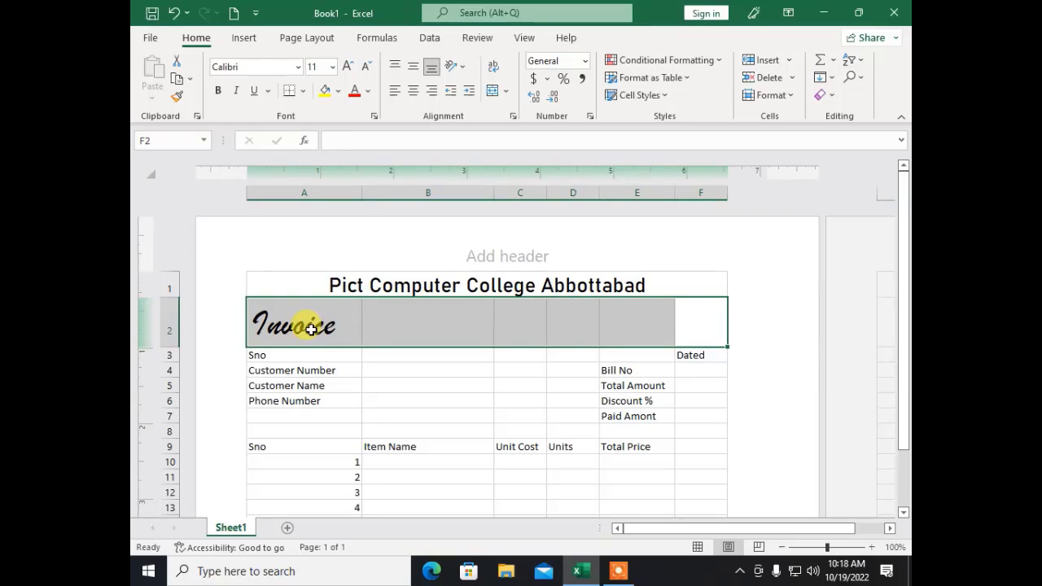
pyautogui.click(493, 91)
pyautogui.click(460, 371)
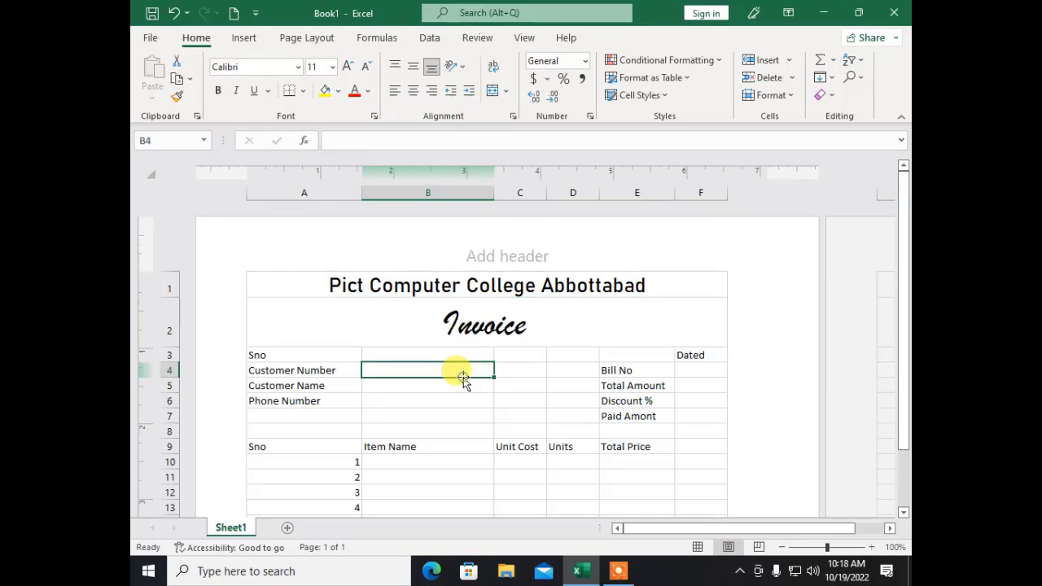
pyautogui.scroll(-2, 461, 340)
pyautogui.scroll(1, 476, 372)
pyautogui.scroll(1, 420, 313)
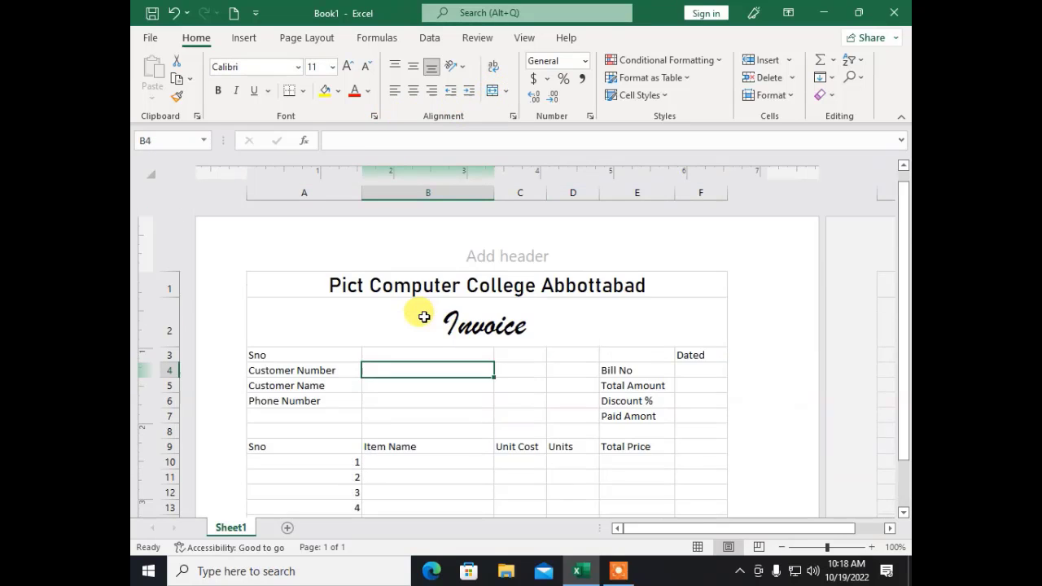
pyautogui.click(403, 386)
pyautogui.click(389, 403)
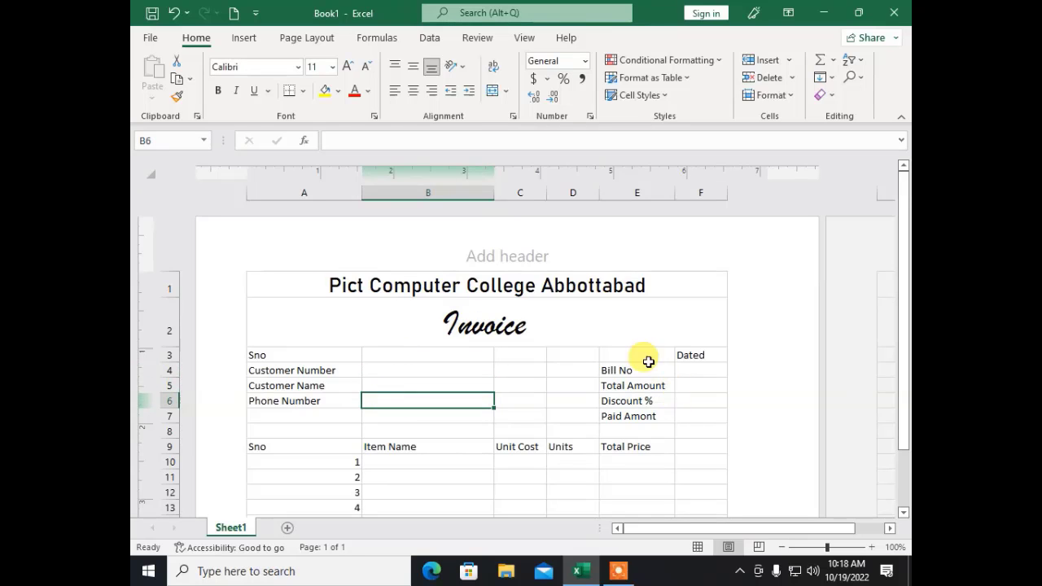
pyautogui.scroll(-2, 561, 408)
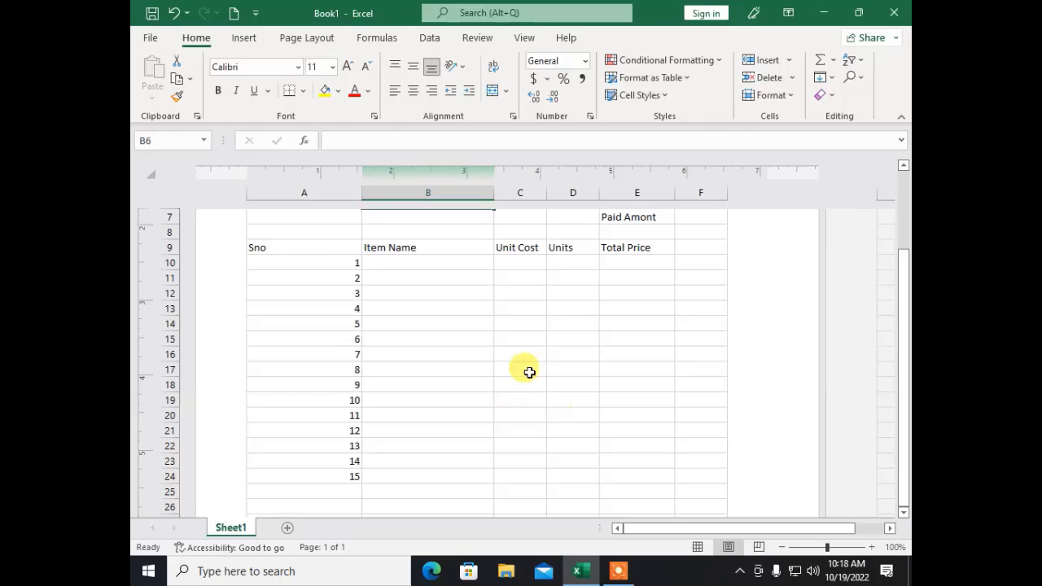
pyautogui.click(399, 276)
# Step: Enter the first item names in B10–B14: Monitor, Cpu, Mouse, Kb, Hdd
pyautogui.click(428, 261)
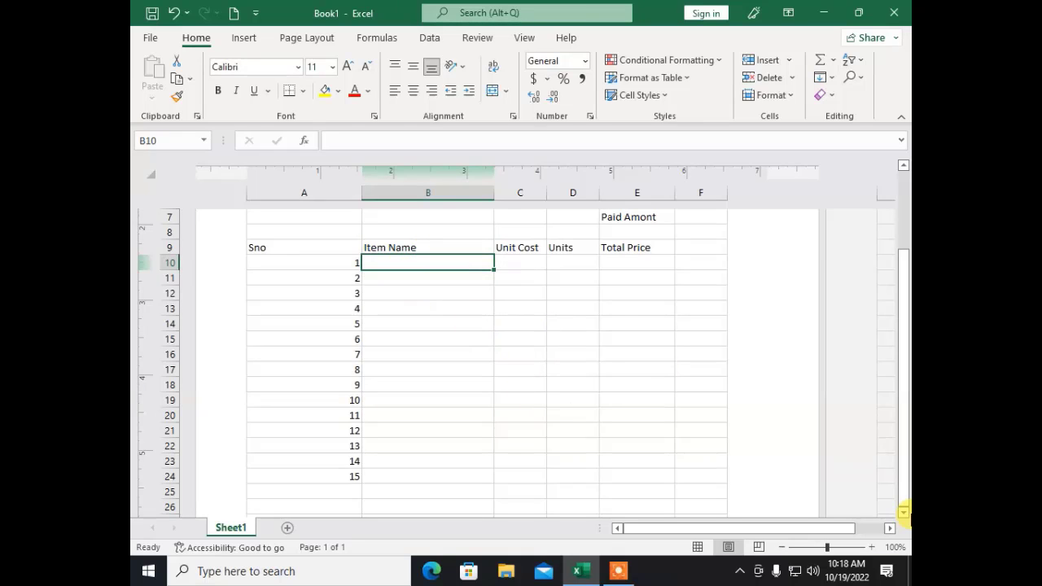
pyautogui.write('Monitor')
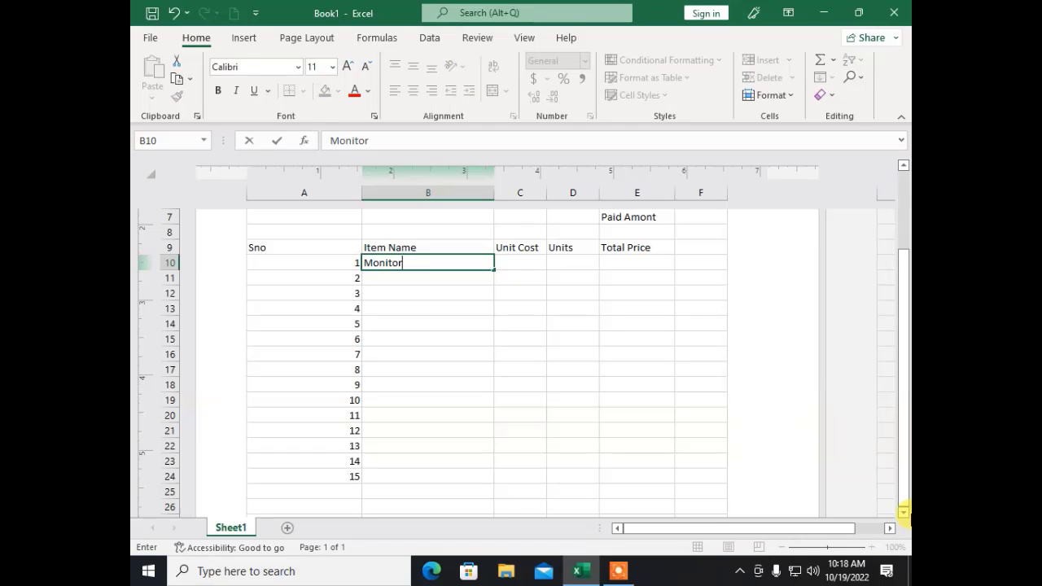
pyautogui.press('Return')
pyautogui.write('Cou')
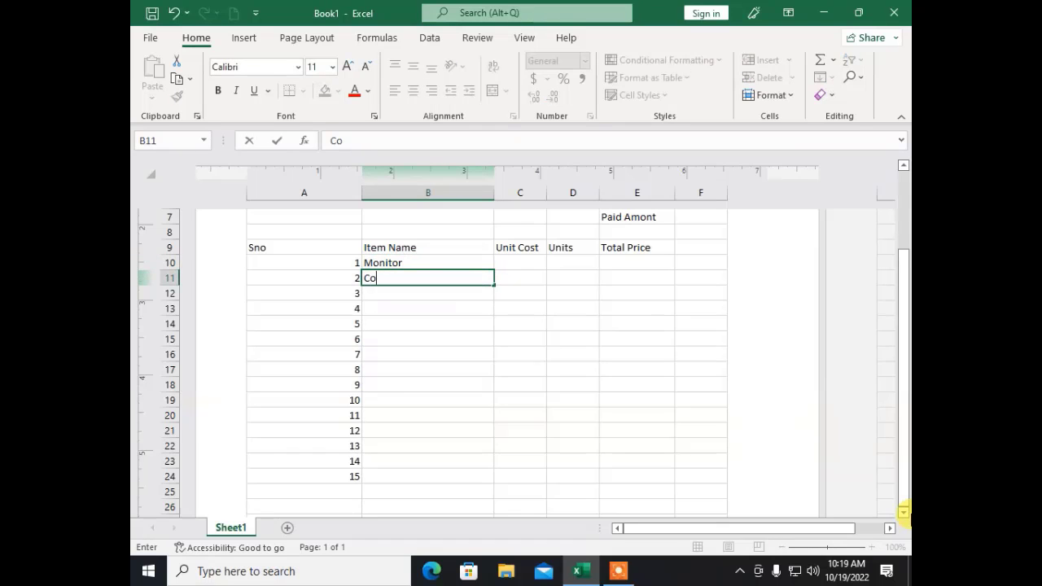
pyautogui.press('BackSpace')
pyautogui.press('BackSpace')
pyautogui.write('Pu')
pyautogui.press('Return')
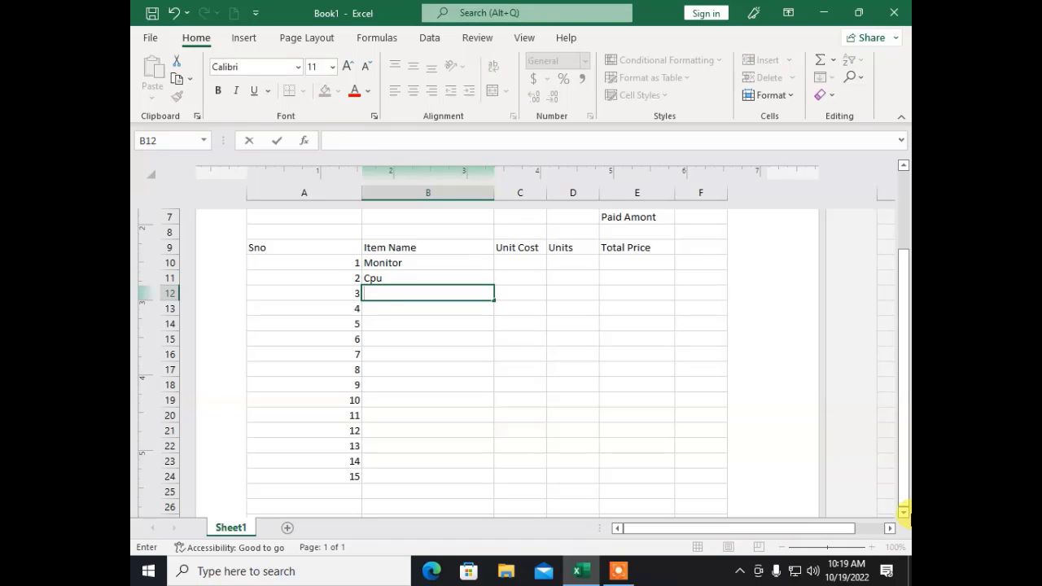
pyautogui.write('Mouse')
pyautogui.press('Return')
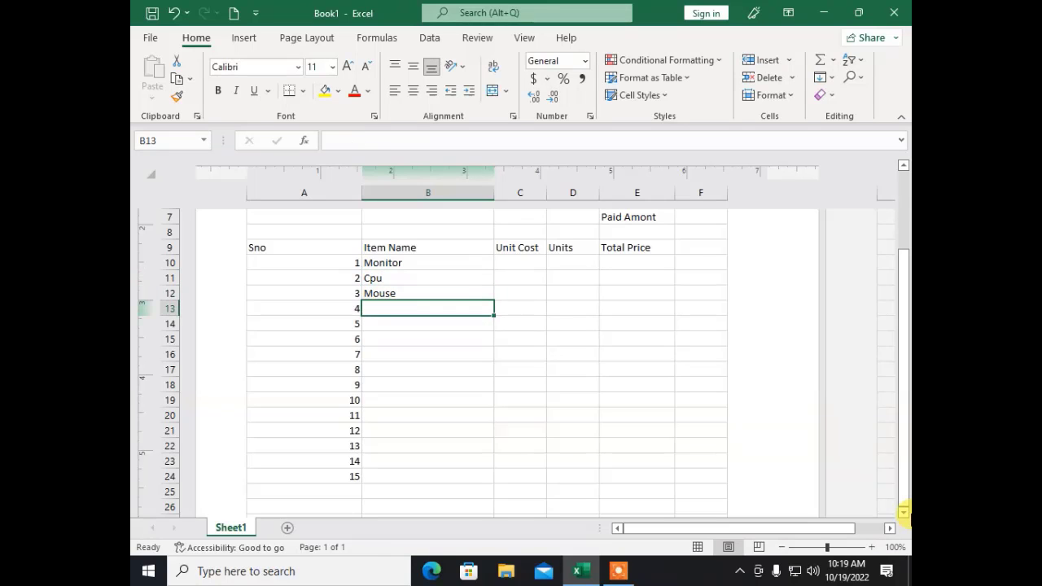
pyautogui.write('Kb')
pyautogui.press('Return')
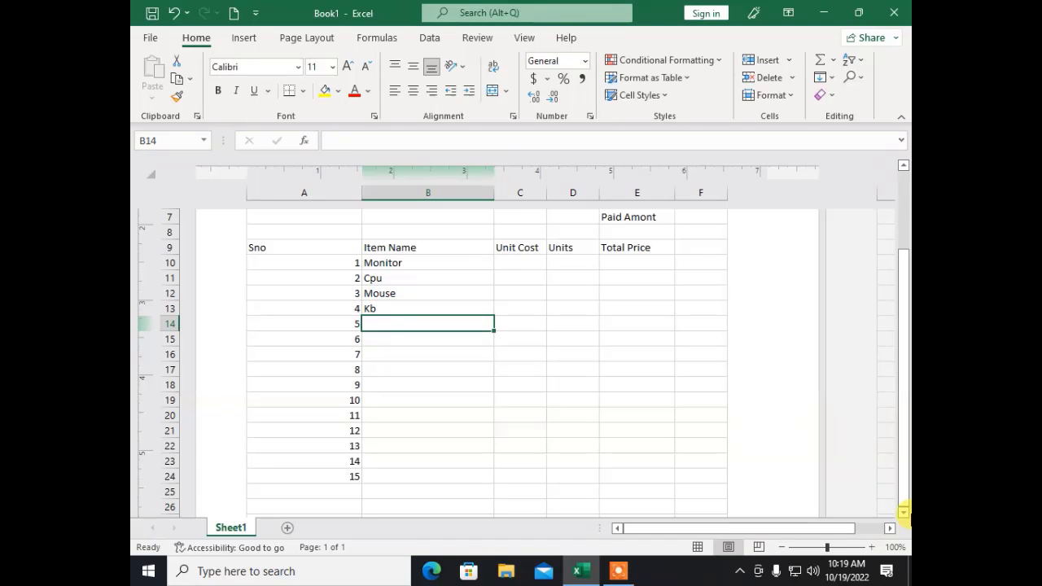
pyautogui.write('Hdd')
pyautogui.press('Return')
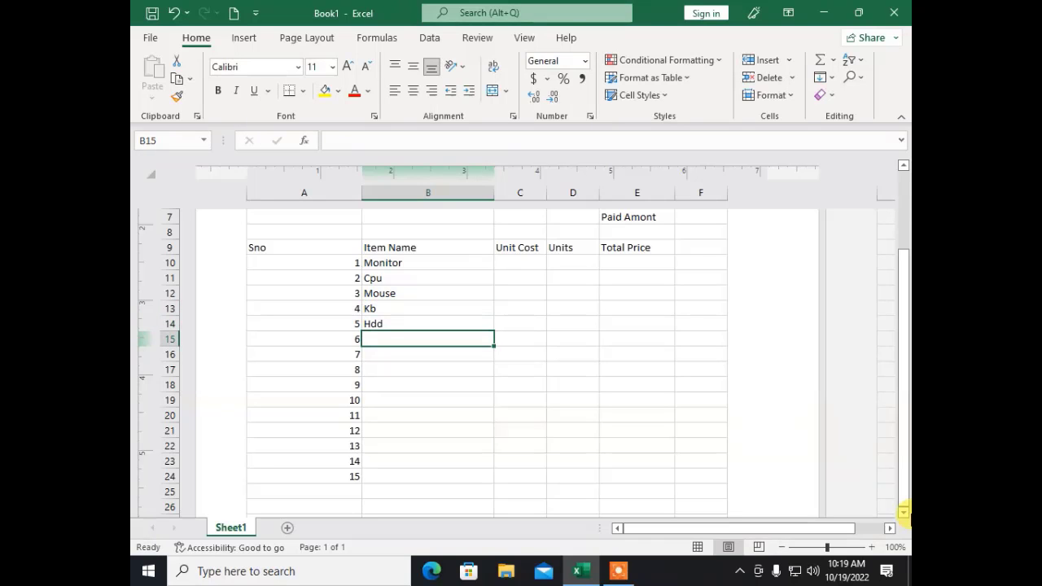
# Step: Continue the item list with Cd Rom, Ram, Casing, SPK and Printer
pyautogui.write('Cd Rom')
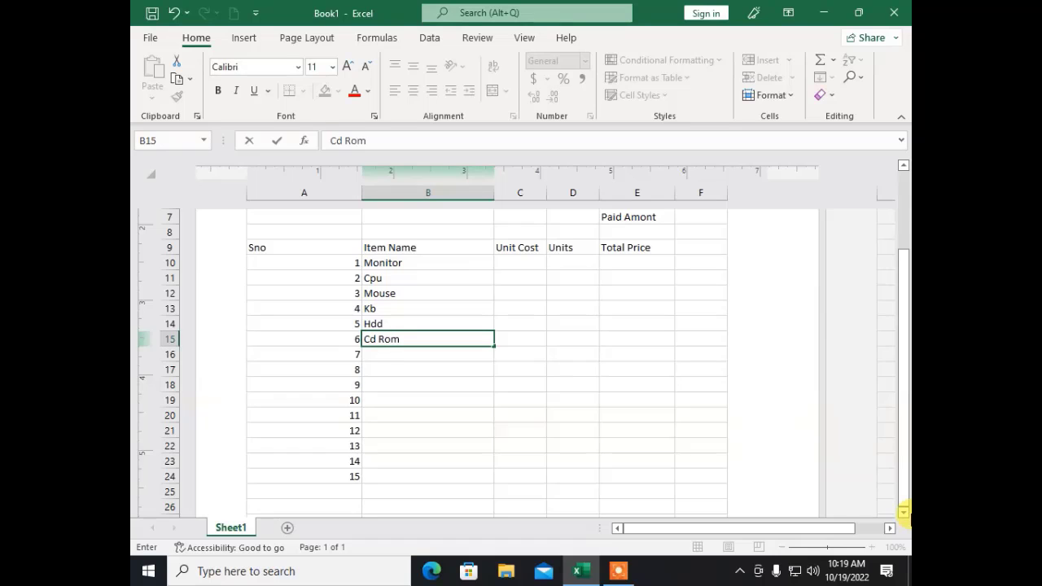
pyautogui.press('Return')
pyautogui.write('Ram')
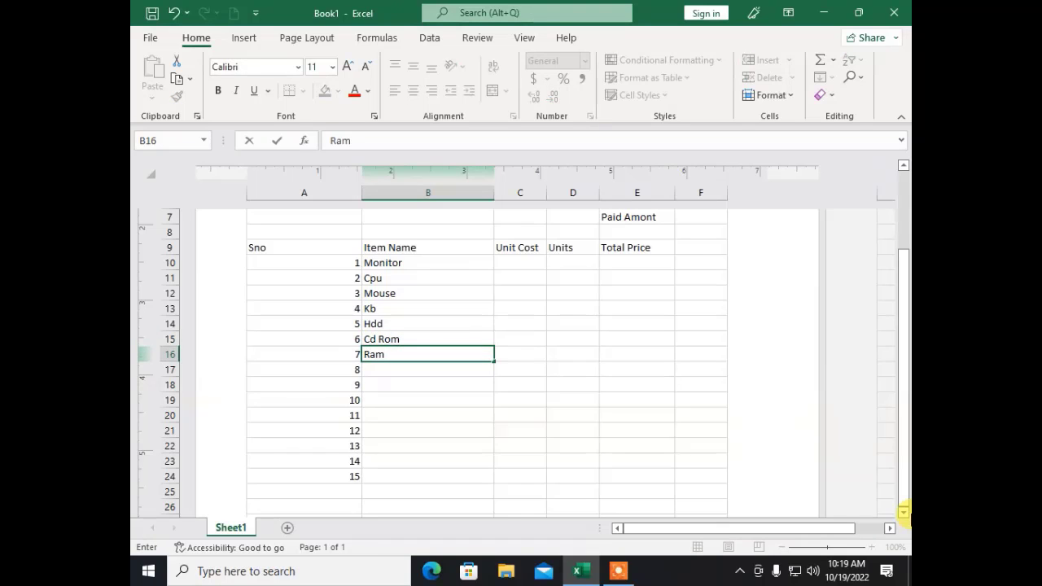
pyautogui.press('Return')
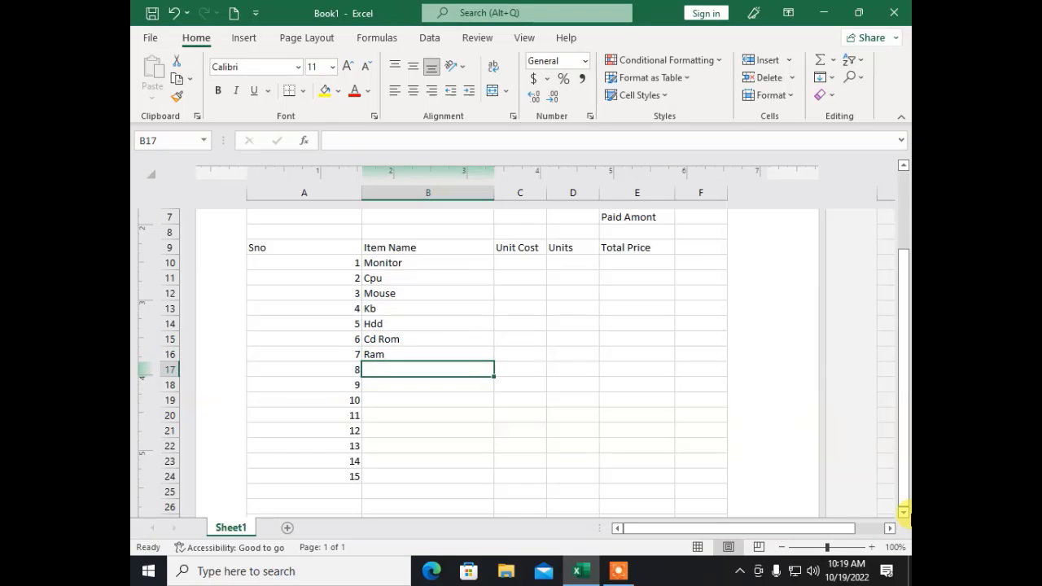
pyautogui.write('Casi')
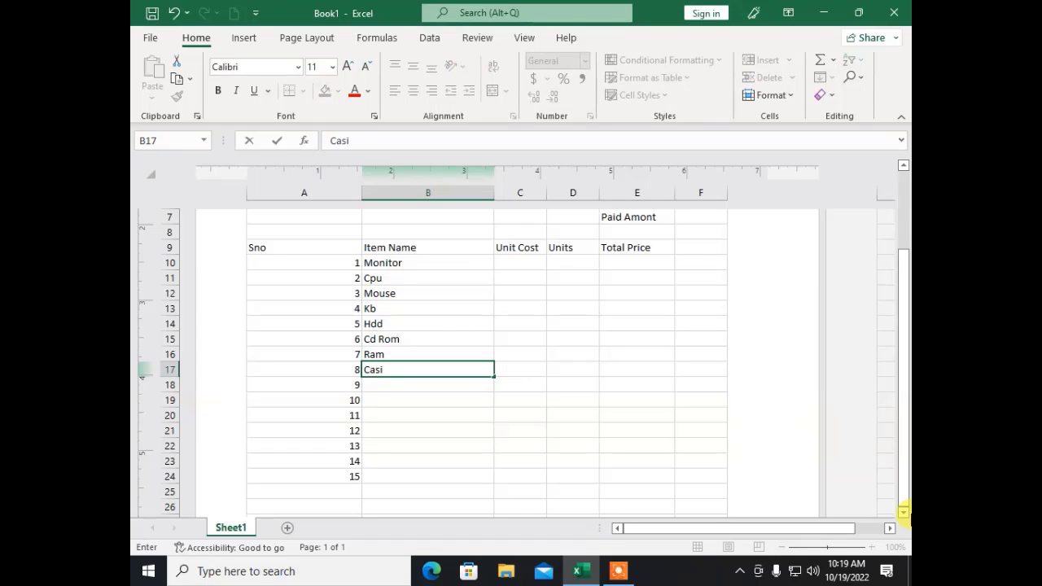
pyautogui.write('ng')
pyautogui.press('Return')
pyautogui.write('SPK')
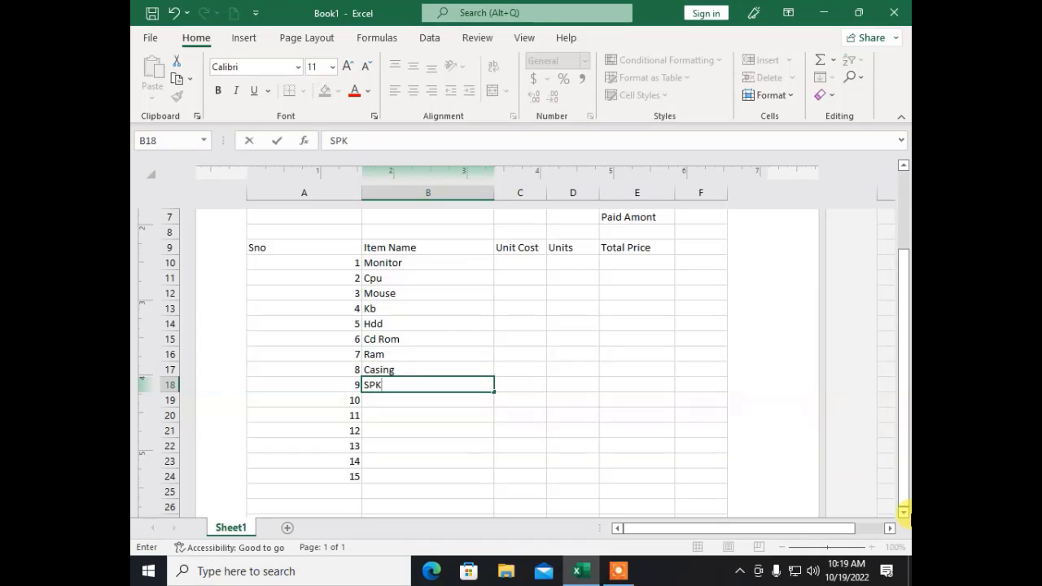
pyautogui.press('Return')
pyautogui.write('Pr')
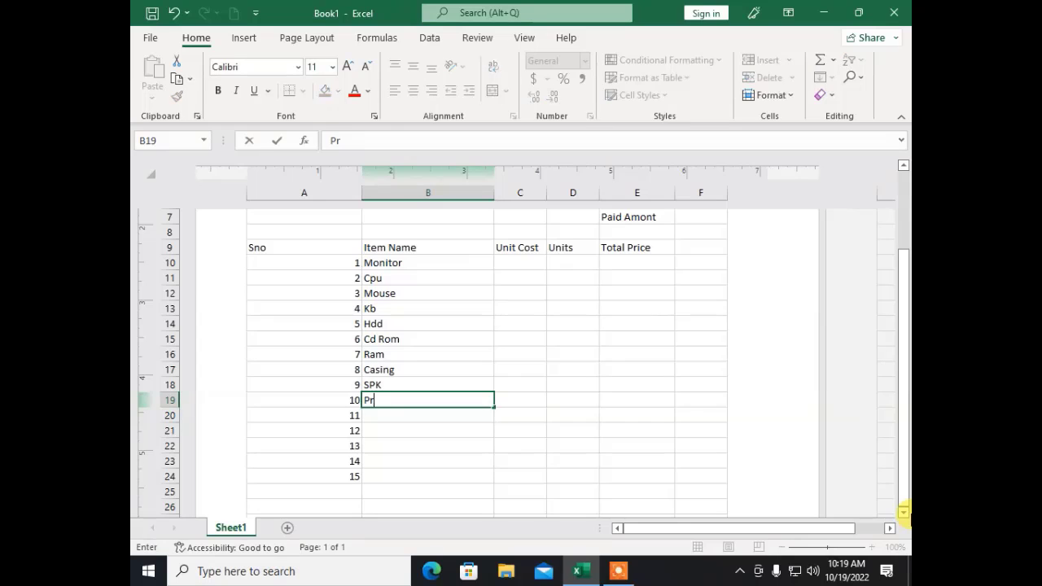
pyautogui.write('inter')
pyautogui.press('Return')
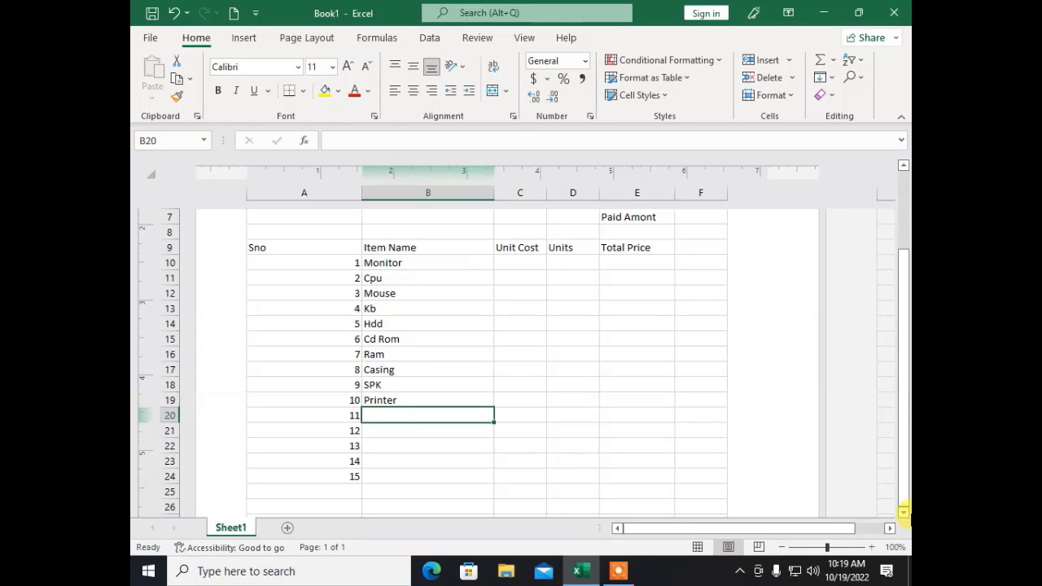
# Step: Finish the item list with Scanner, JoyStick, LCD, Usb and Other in B20–B24
pyautogui.write('Scanner')
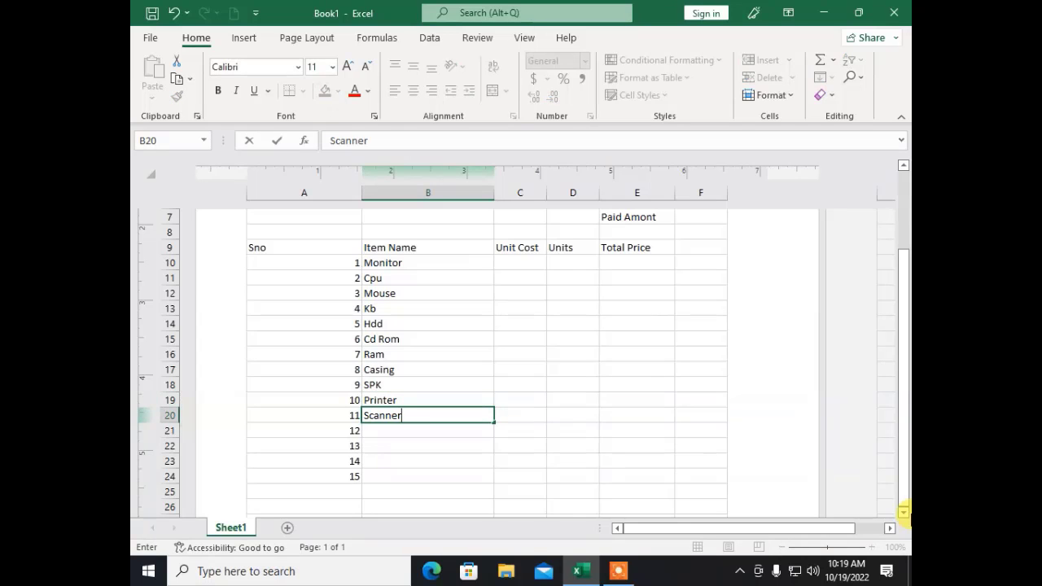
pyautogui.press('Return')
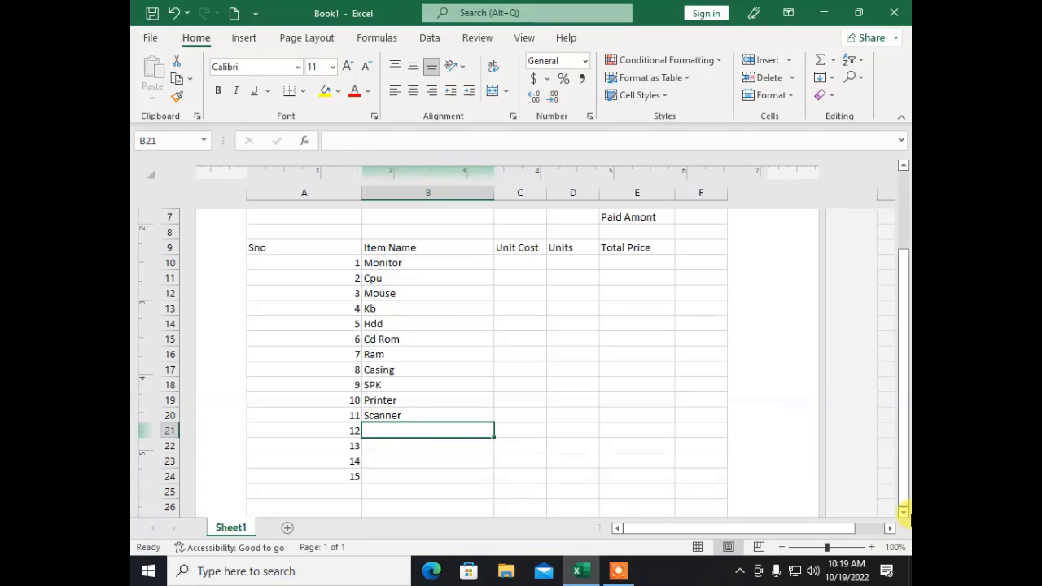
pyautogui.write('JoySt')
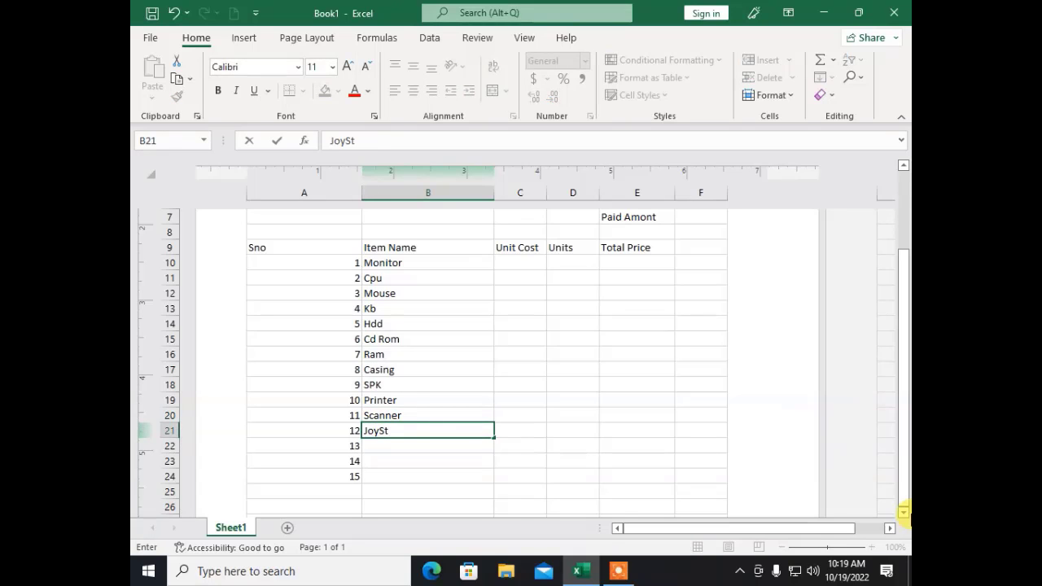
pyautogui.write('ick')
pyautogui.press('Return')
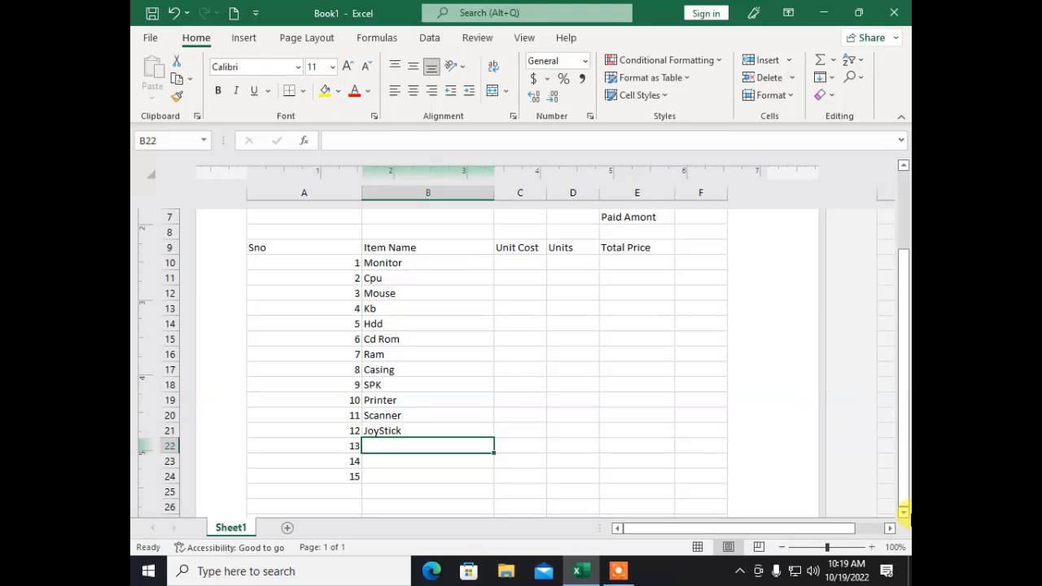
pyautogui.write('LSC')
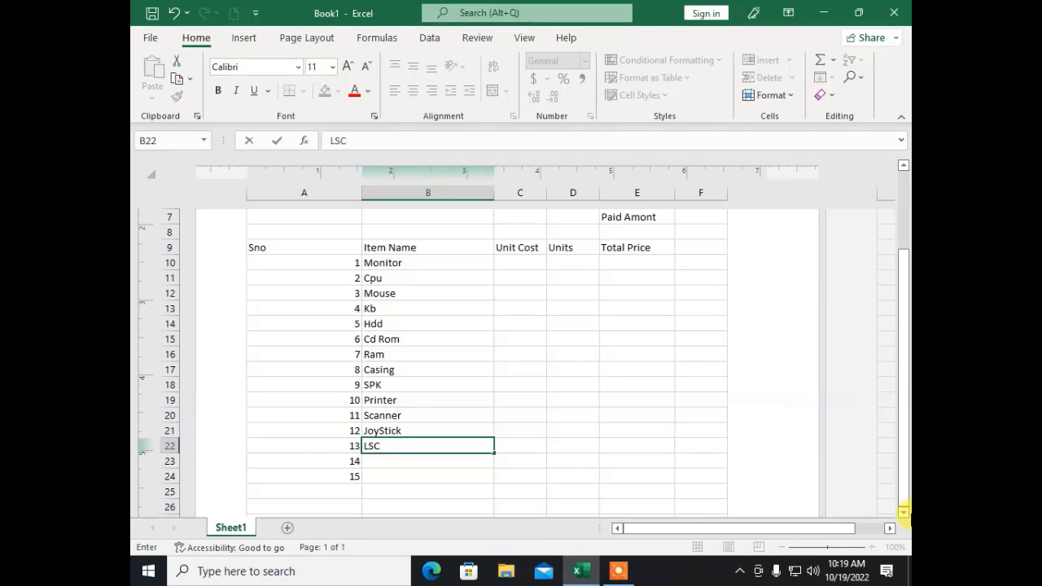
pyautogui.press('BackSpace')
pyautogui.press('BackSpace')
pyautogui.write('CD')
pyautogui.press('Return')
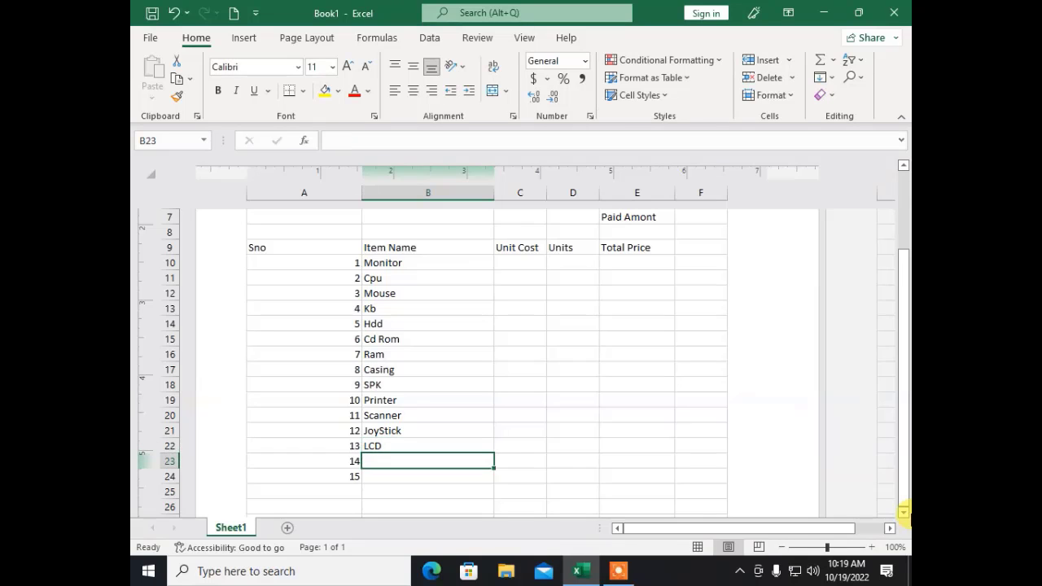
pyautogui.write('Usb')
pyautogui.press('Return')
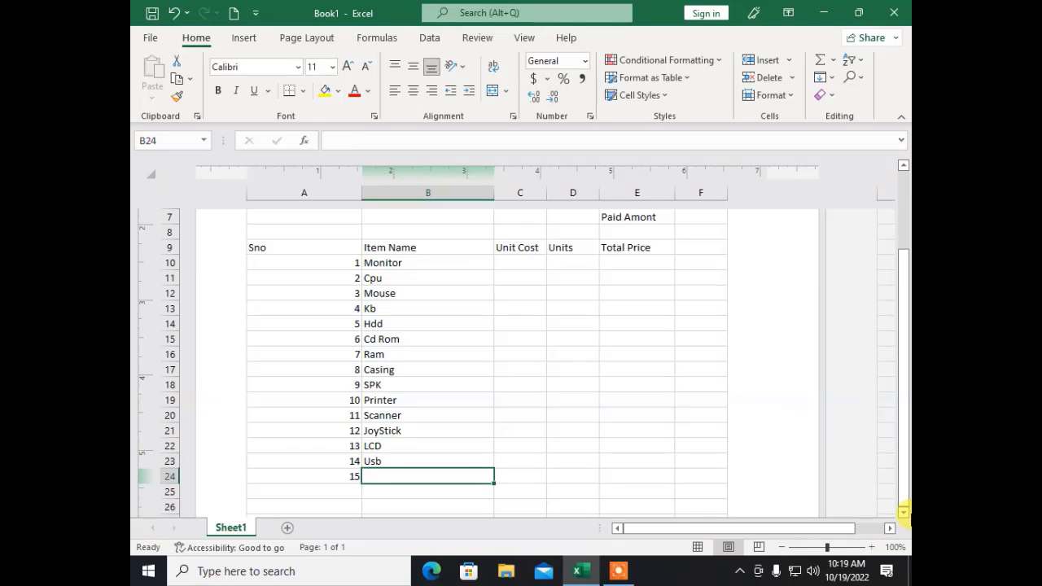
pyautogui.write('Other')
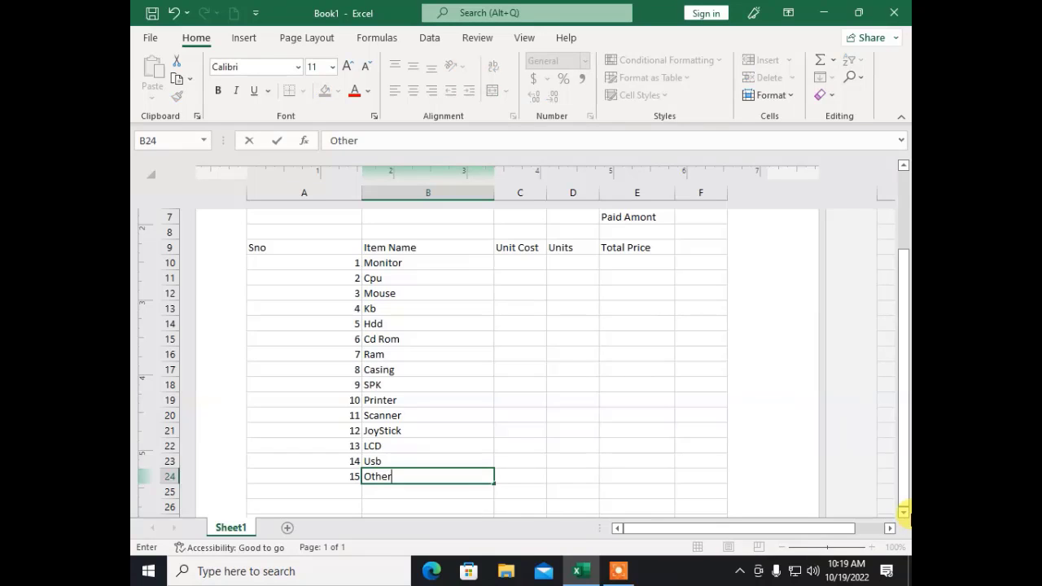
pyautogui.press('Up')
pyautogui.press('Up')
pyautogui.press('Up')
pyautogui.press('Up')
pyautogui.press('Up')
pyautogui.press('Up')
pyautogui.press('Up')
pyautogui.press('Up')
pyautogui.press('Up')
pyautogui.press('Up')
pyautogui.press('Up')
pyautogui.press('Up')
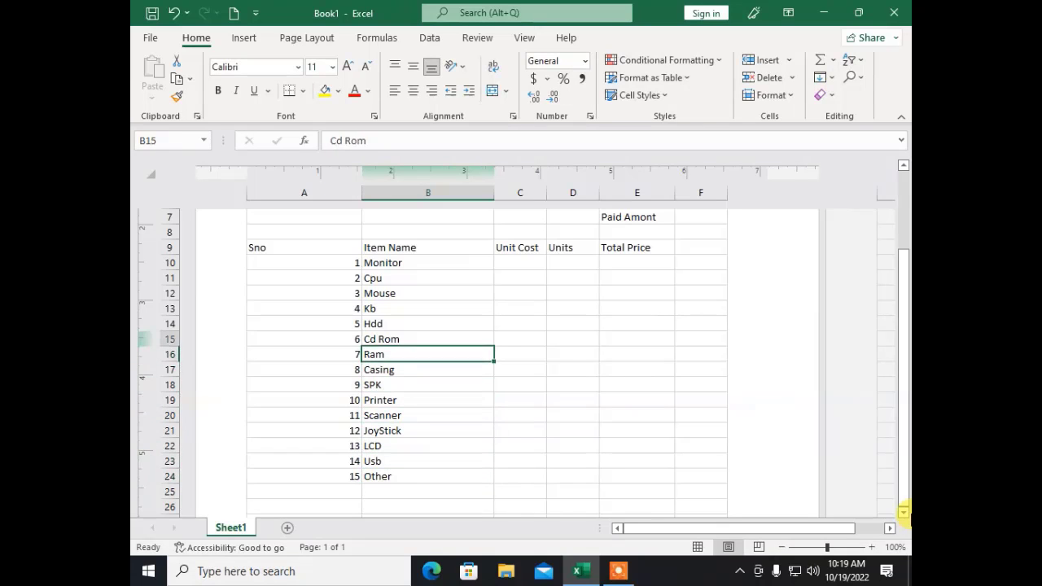
pyautogui.press('Up')
pyautogui.press('Up')
# Step: Enter unit costs for Monitor through Ram: 3000, 2500, 150, 300, 3500, 1000, 2400
pyautogui.press('Right')
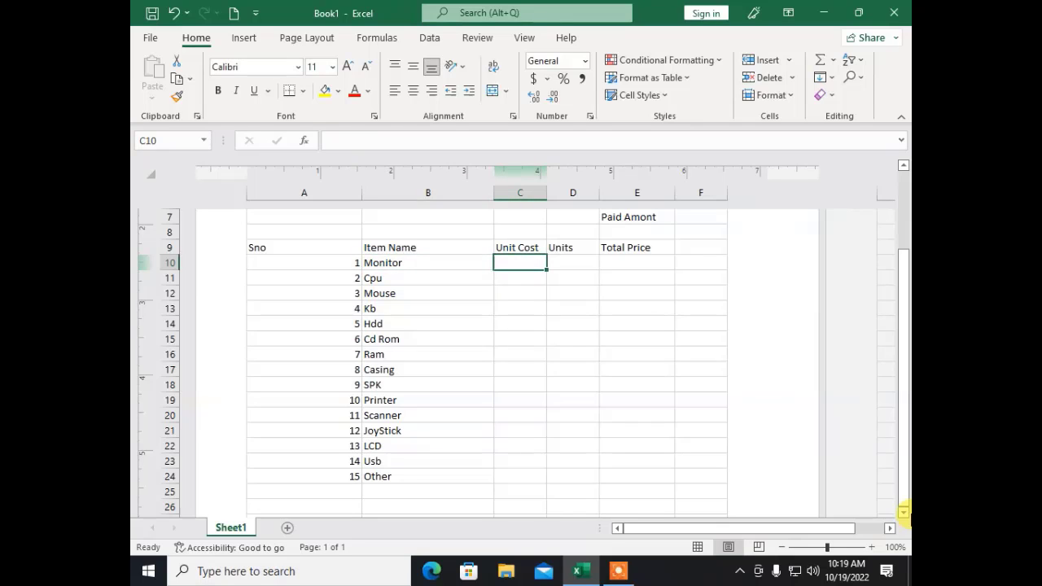
pyautogui.write('3000')
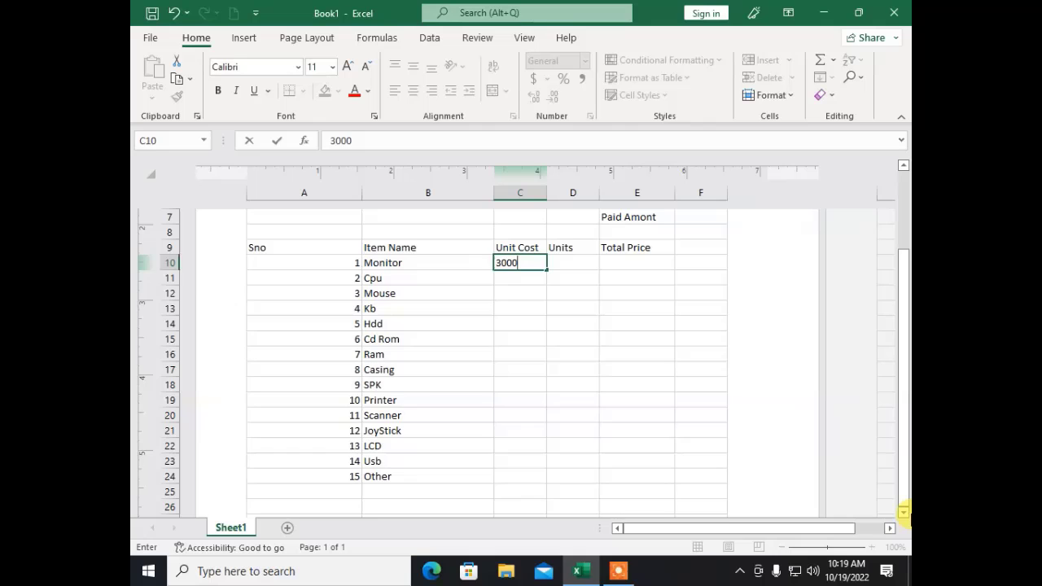
pyautogui.press('Return')
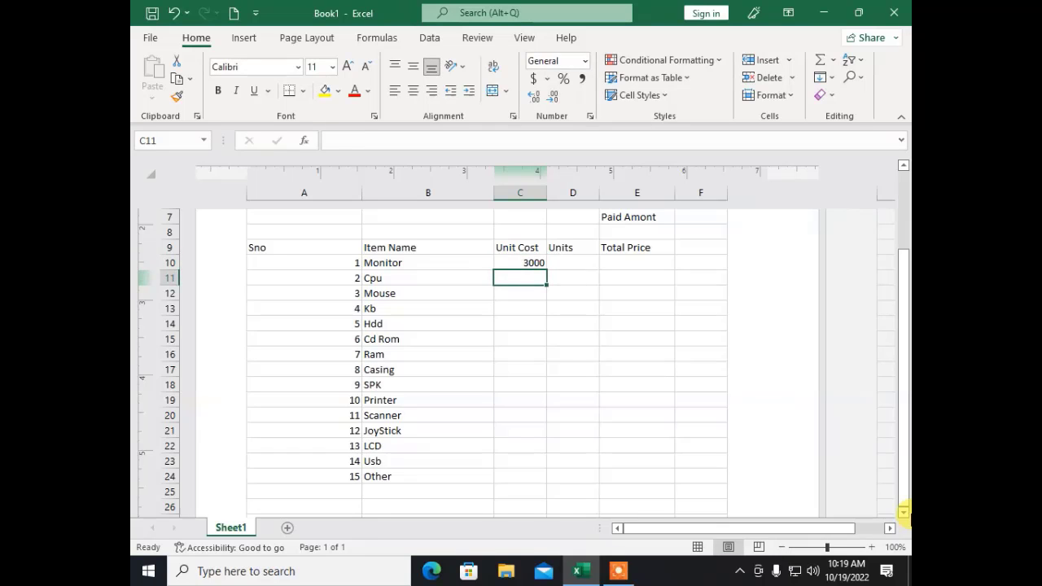
pyautogui.write('2500')
pyautogui.press('Return')
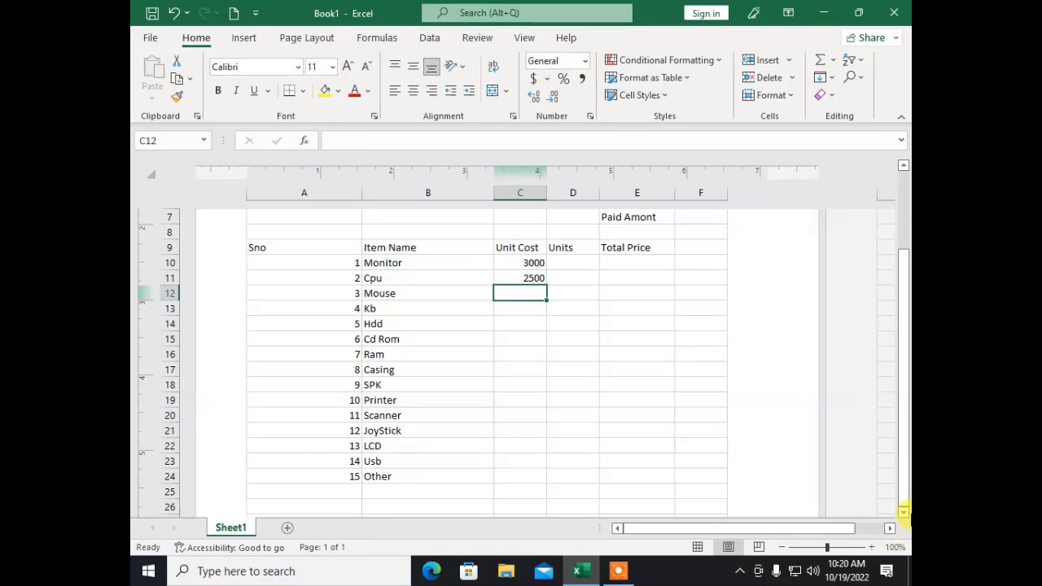
pyautogui.write('150')
pyautogui.press('Return')
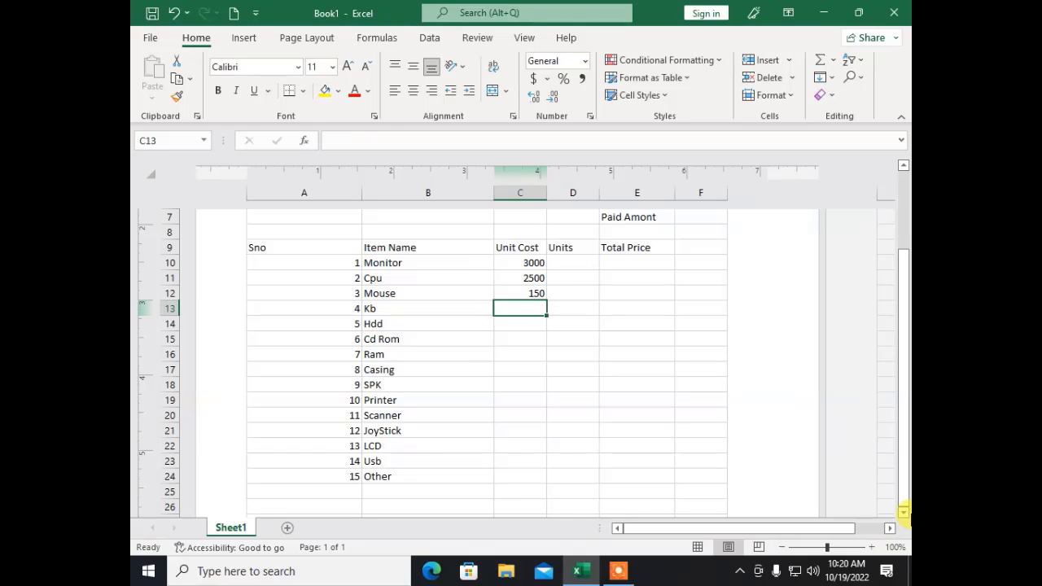
pyautogui.write('300')
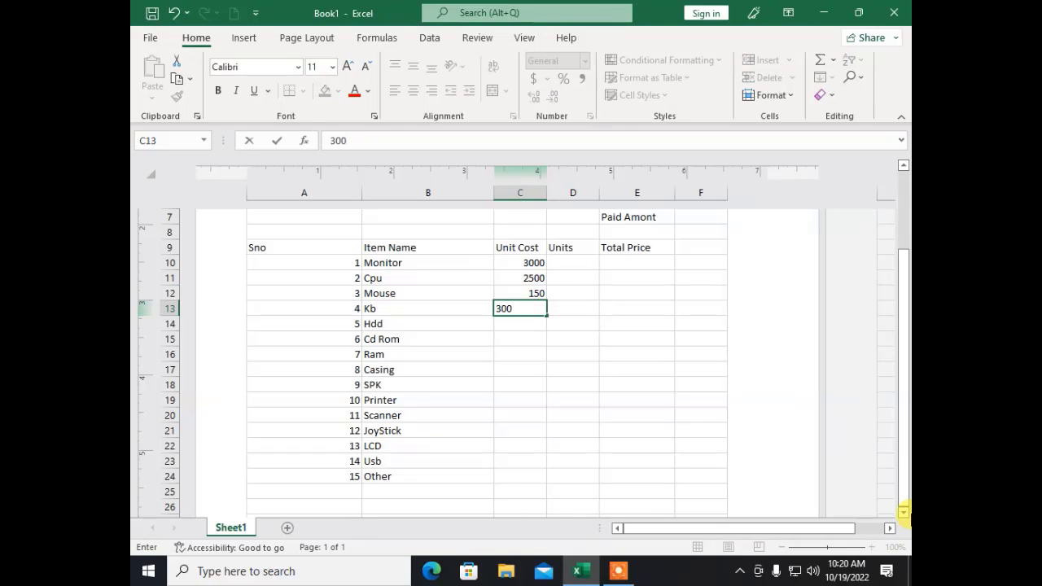
pyautogui.press('Return')
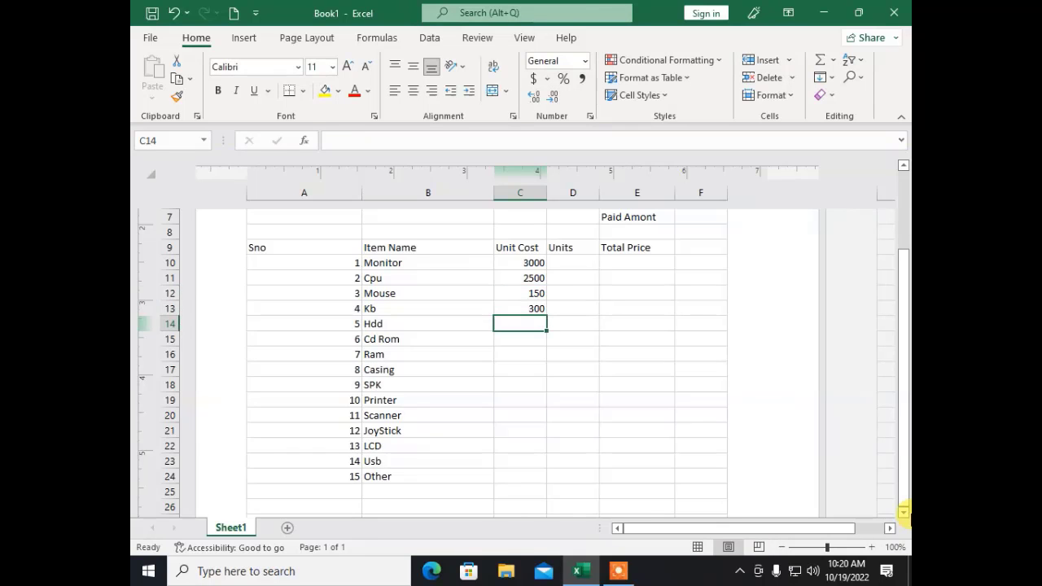
pyautogui.write('3500')
pyautogui.press('Return')
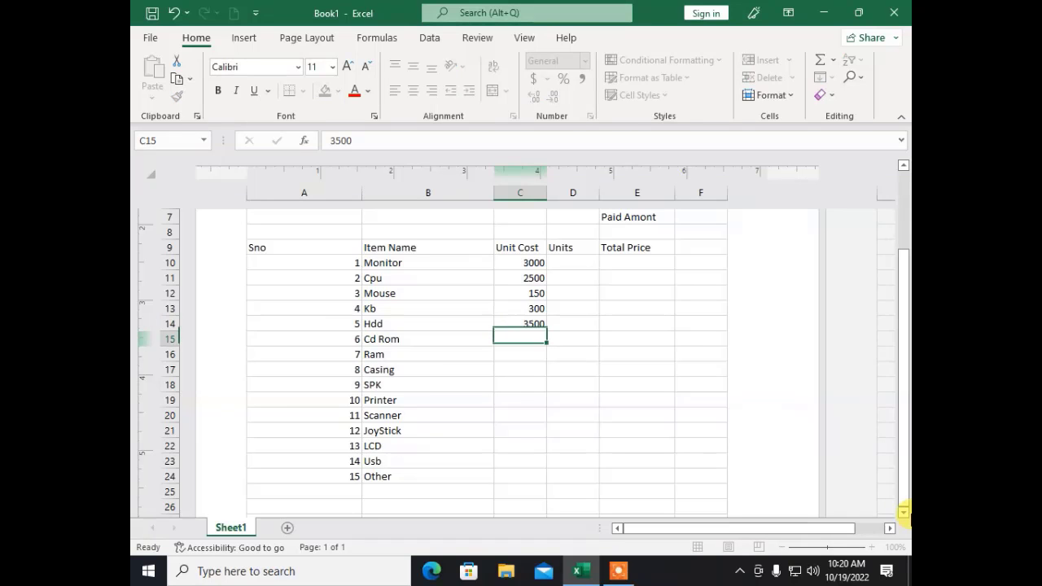
pyautogui.write('1000')
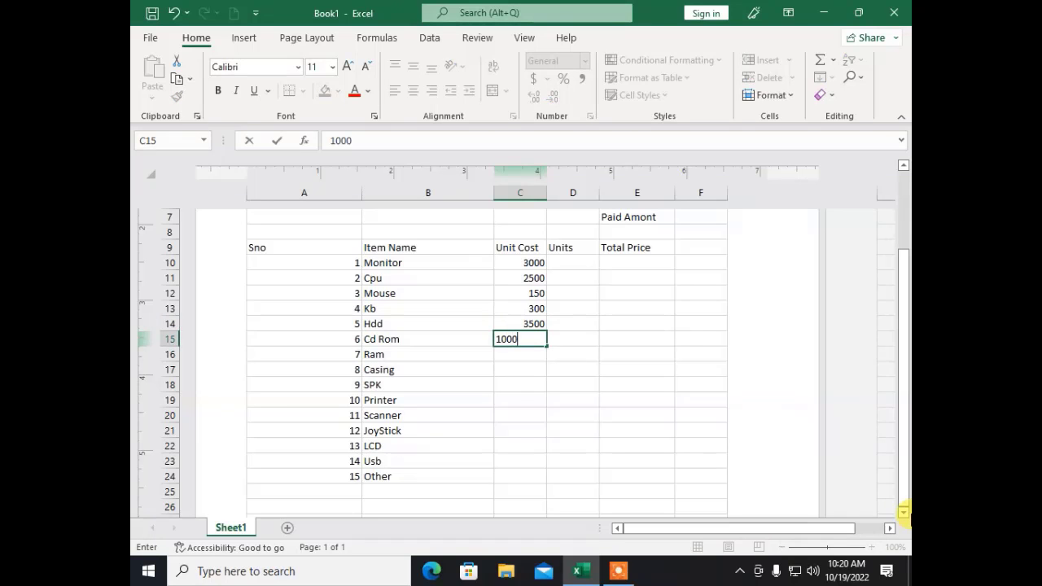
pyautogui.press('Return')
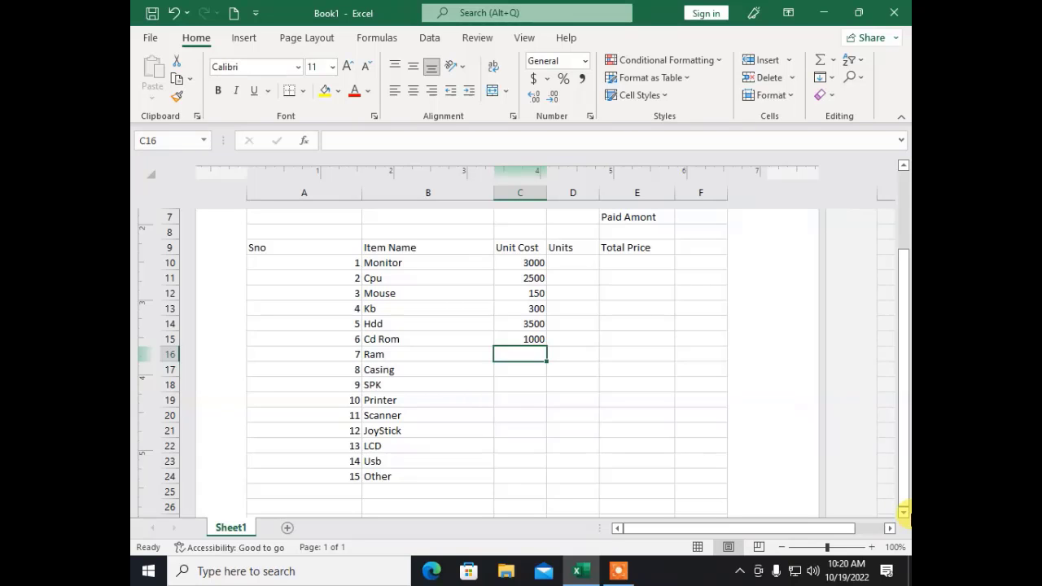
pyautogui.write('2400')
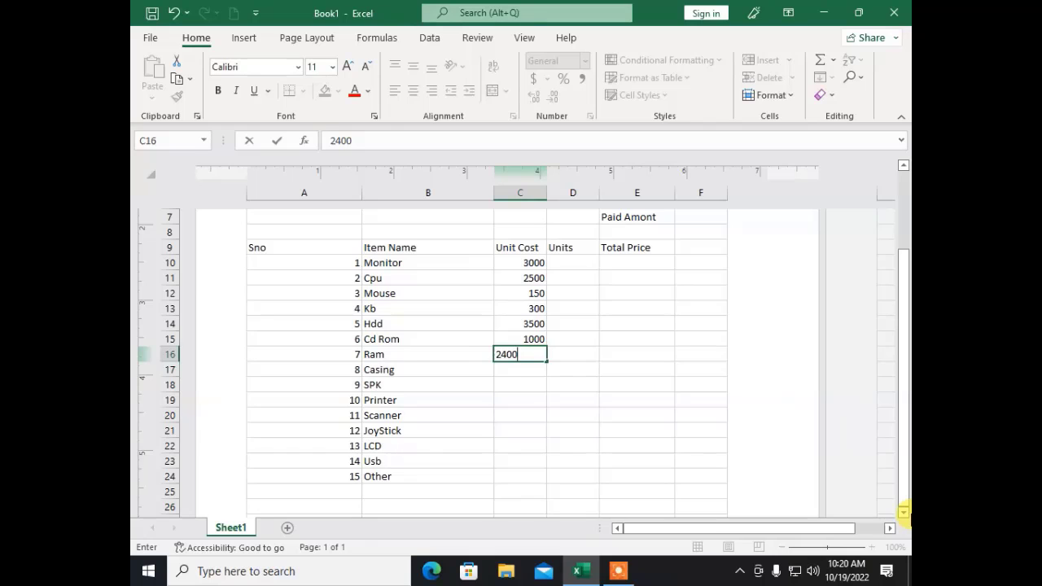
pyautogui.press('Return')
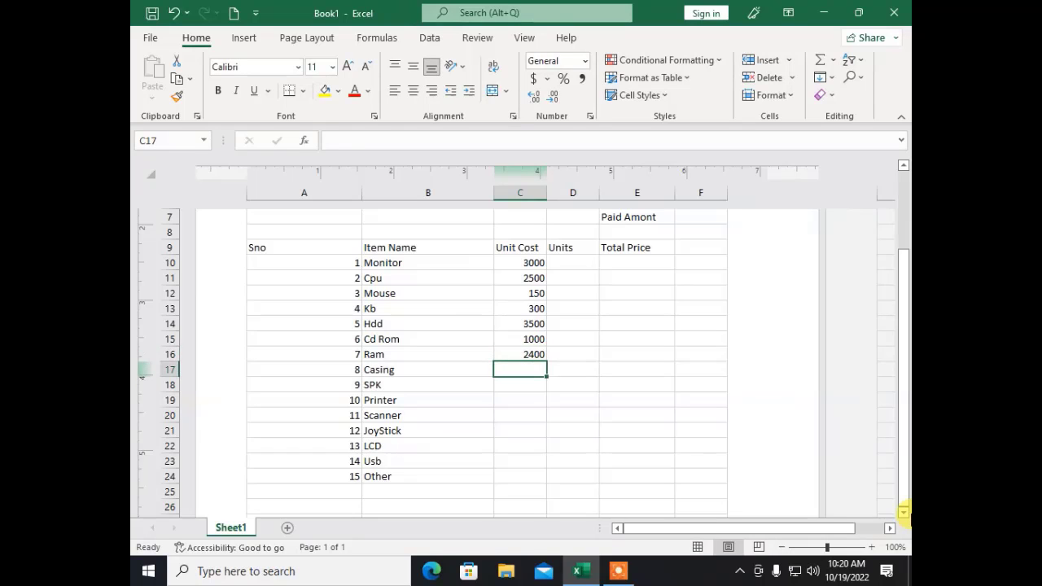
# Step: Enter unit costs for Casing through Usb: 7000, 1000, 15000, 15000, 800, 3600, 1000
pyautogui.write('7000')
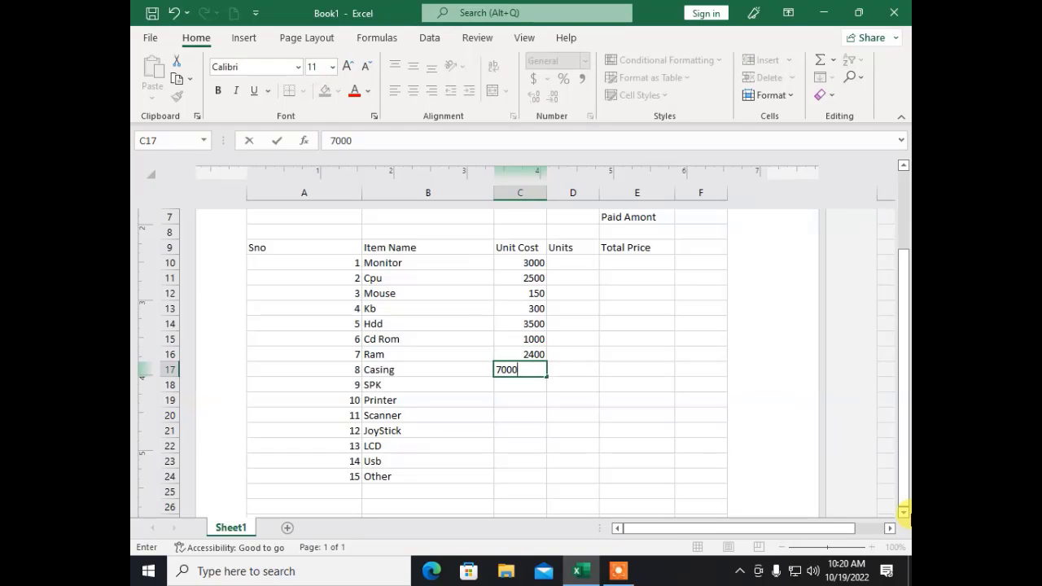
pyautogui.press('Return')
pyautogui.write('1000')
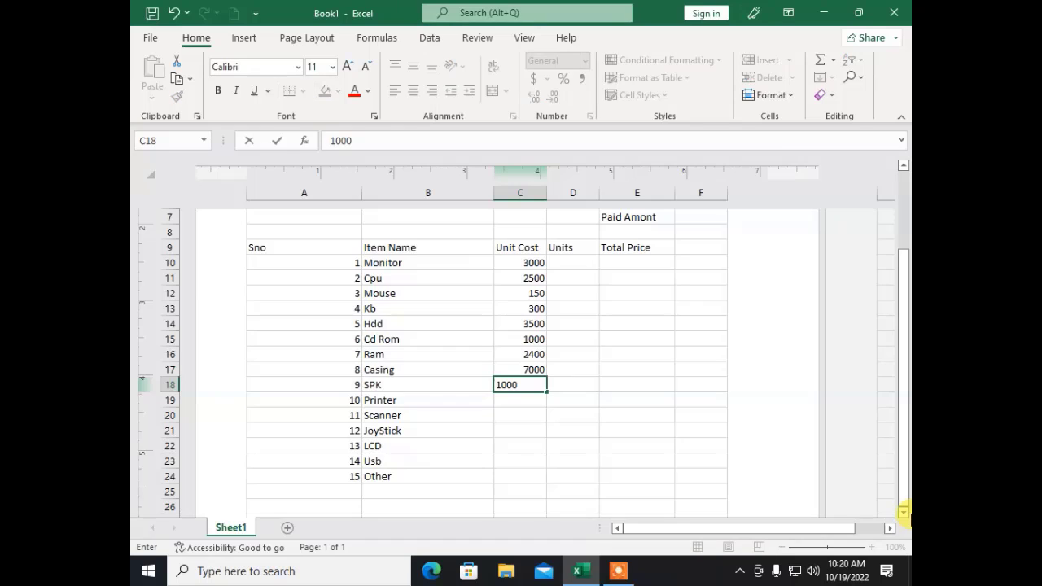
pyautogui.press('Return')
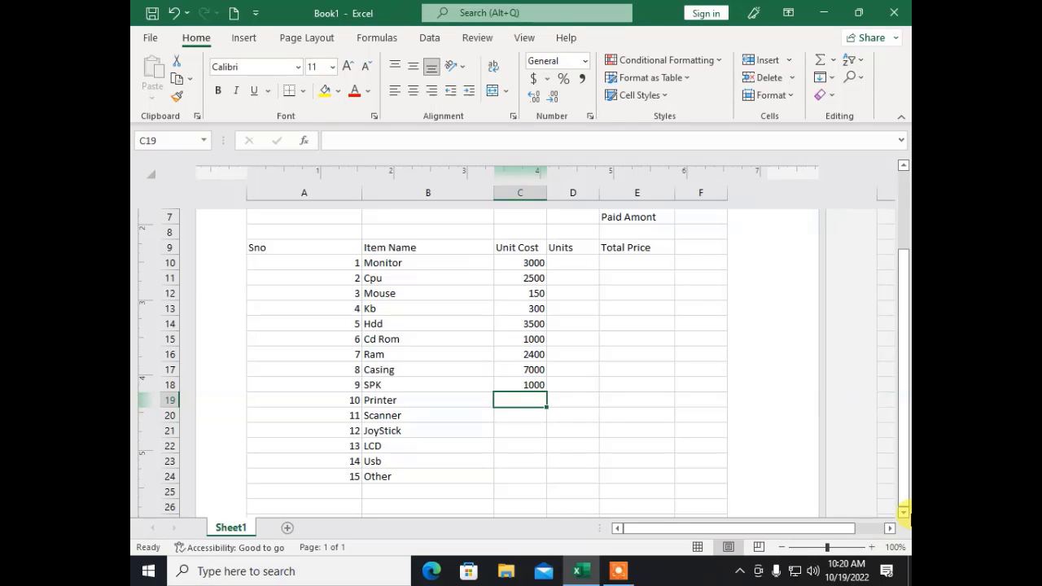
pyautogui.write('150')
pyautogui.press('BackSpace')
pyautogui.write('00')
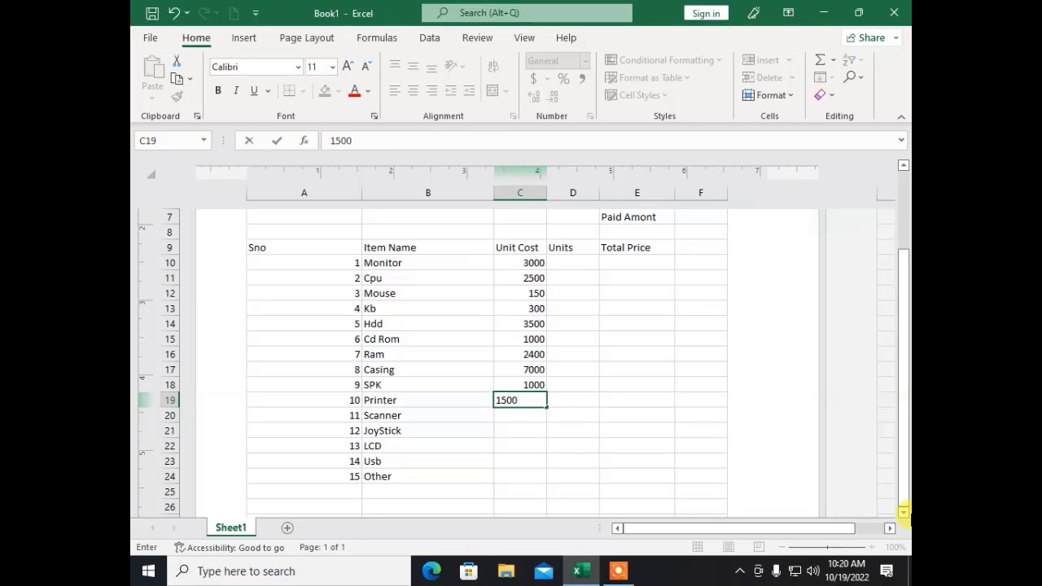
pyautogui.write('0')
pyautogui.press('Return')
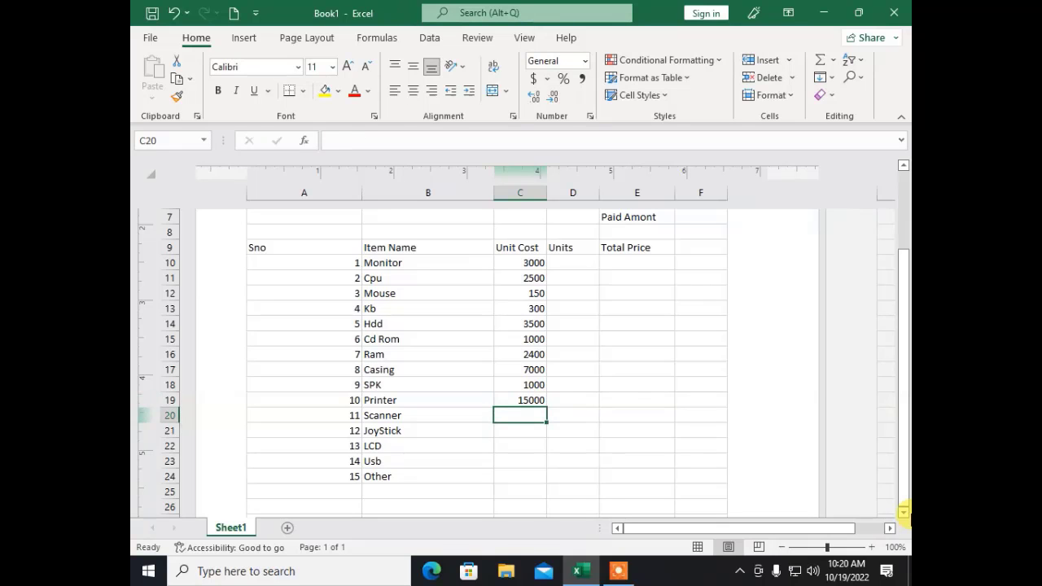
pyautogui.write('15000')
pyautogui.press('Return')
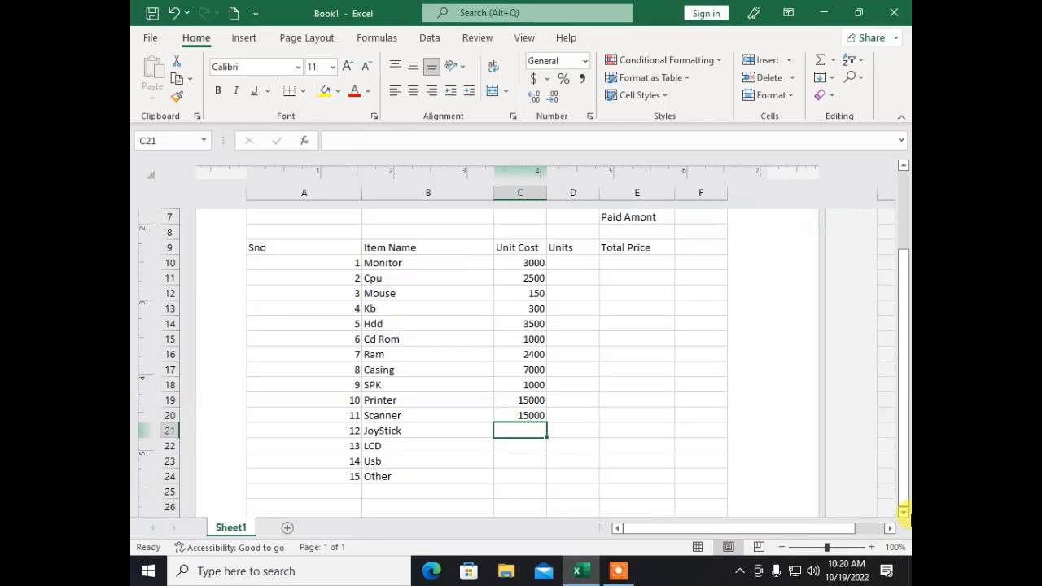
pyautogui.write('800')
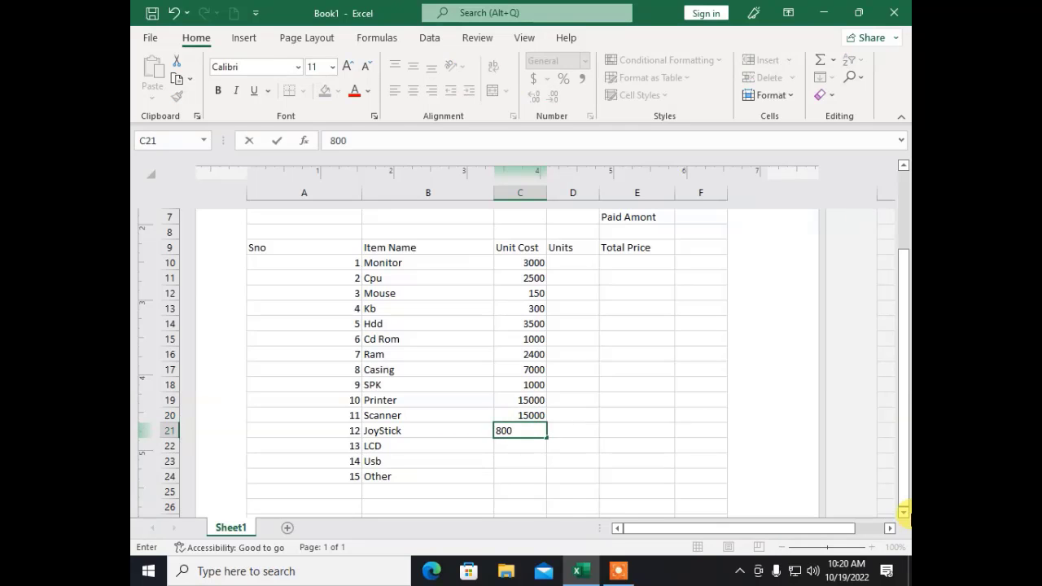
pyautogui.press('Return')
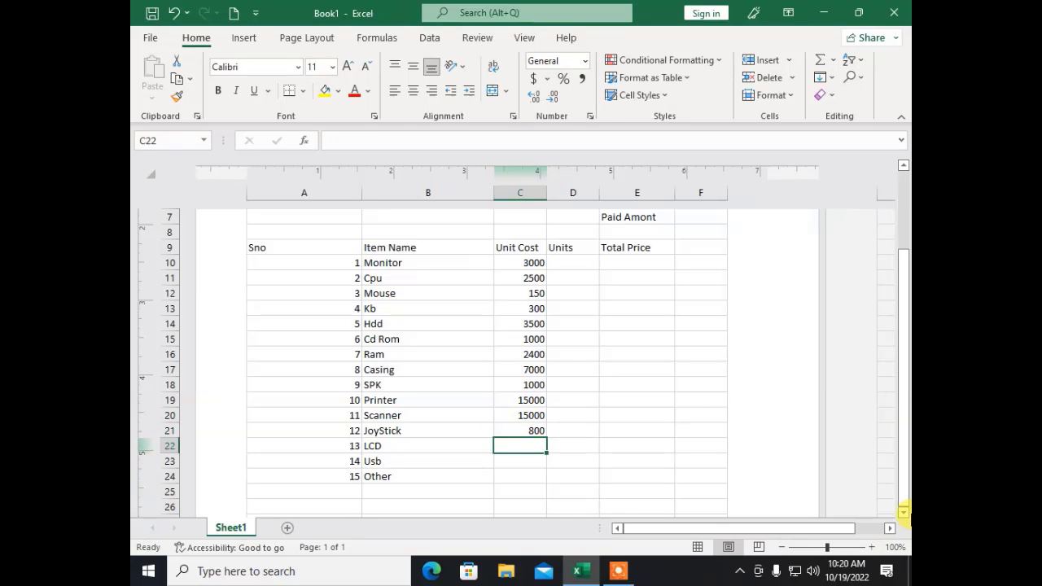
pyautogui.write('3600')
pyautogui.press('Return')
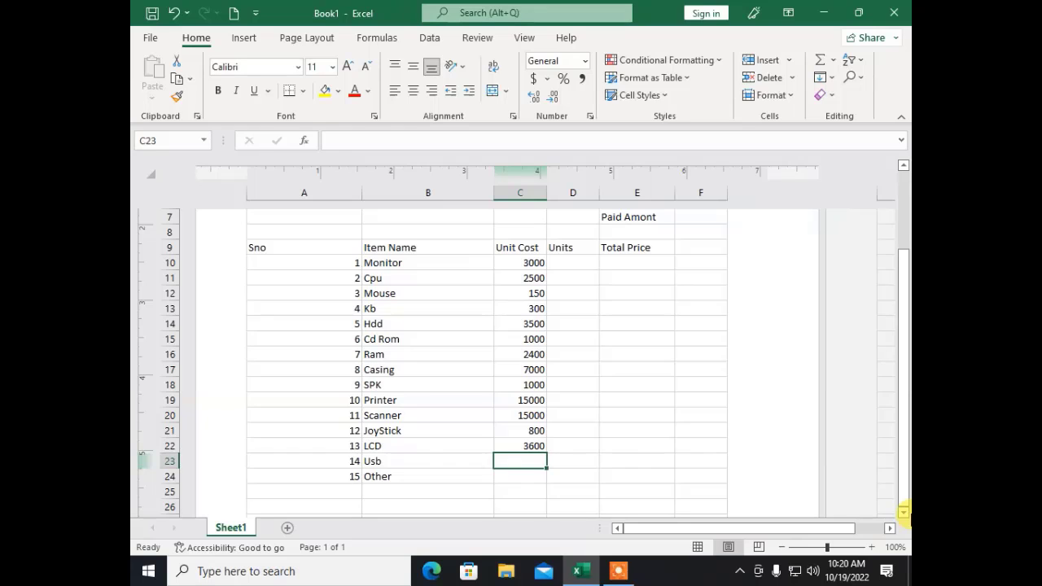
pyautogui.write('1000')
pyautogui.press('Return')
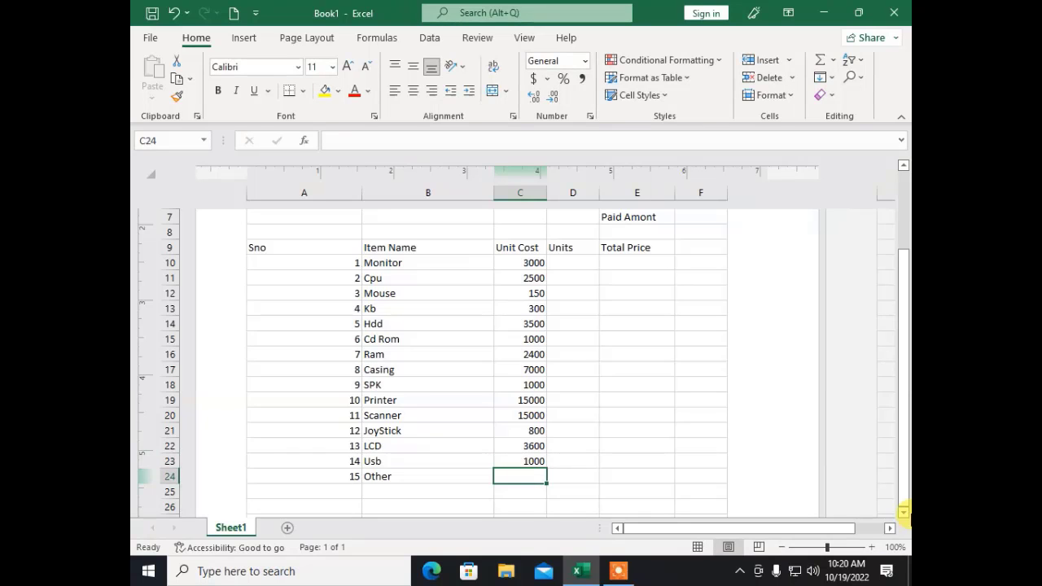
pyautogui.press('Up')
pyautogui.press('Up')
pyautogui.press('Up')
pyautogui.press('Up')
pyautogui.press('Up')
pyautogui.press('Up')
pyautogui.press('Up')
pyautogui.press('Up')
pyautogui.press('Up')
pyautogui.press('Up')
pyautogui.press('Up')
pyautogui.press('Up')
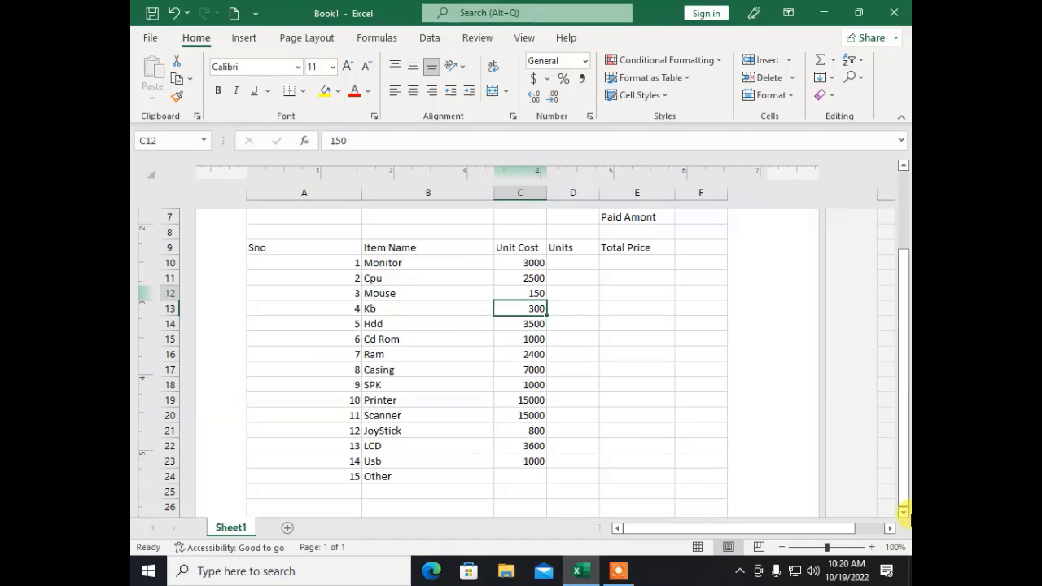
pyautogui.press('Up')
pyautogui.press('Up')
# Step: Enter units for Monitor through Ram: 1, 1, 2, 1, 1, 1, 4
pyautogui.press('Right')
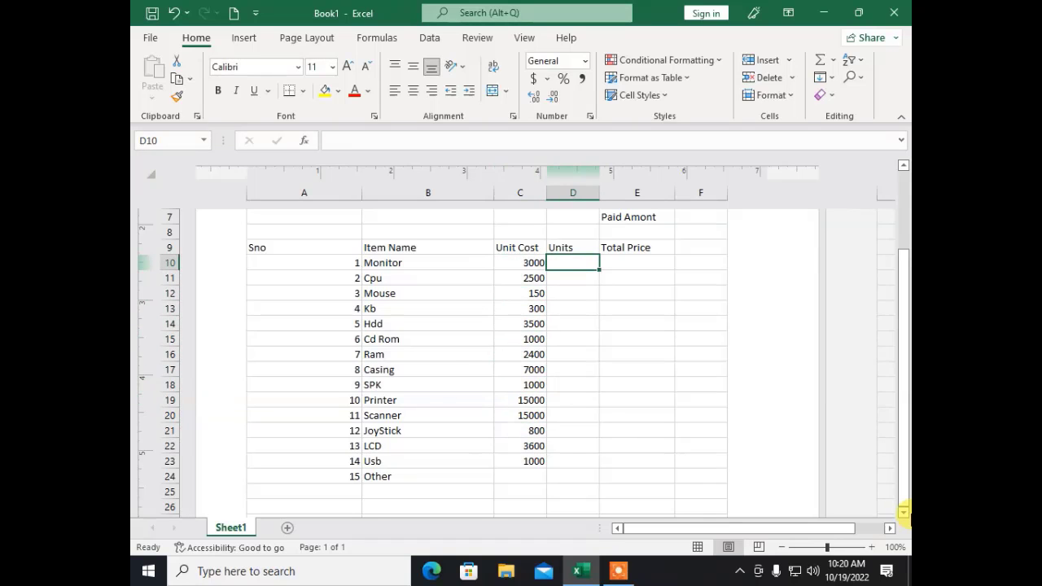
pyautogui.write('1')
pyautogui.press('Return')
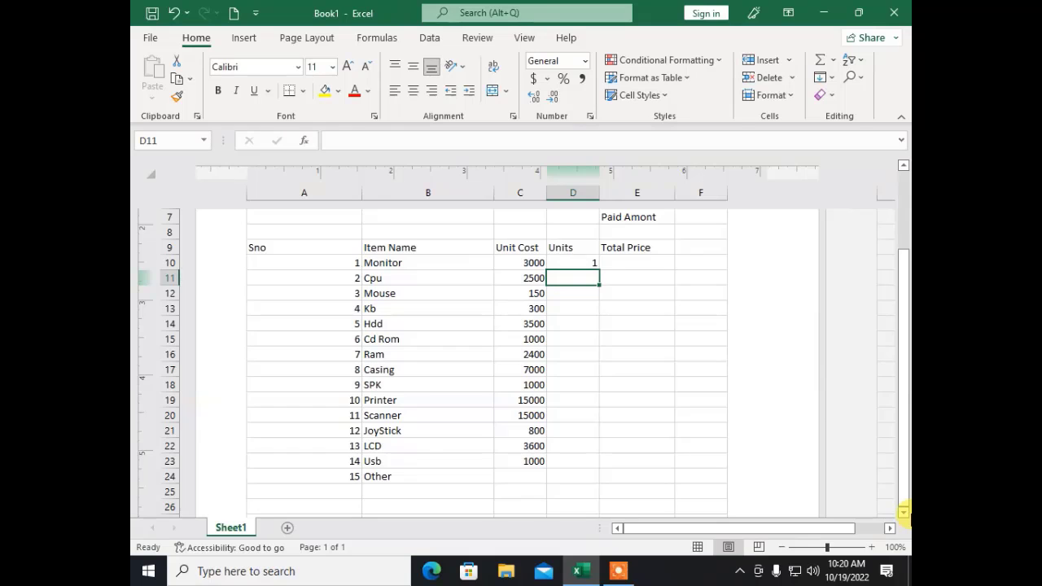
pyautogui.write('1')
pyautogui.press('Return')
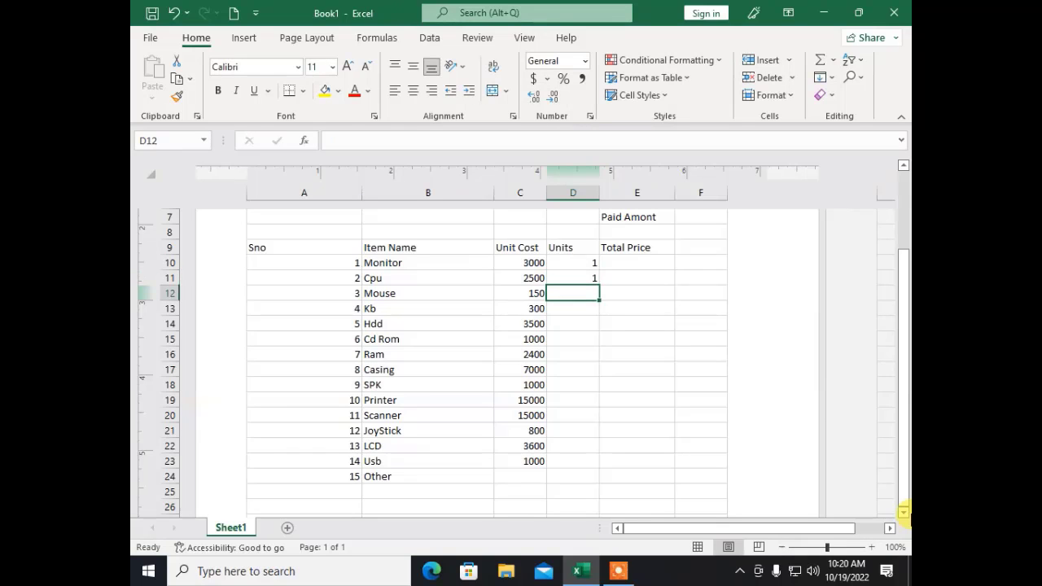
pyautogui.write('2')
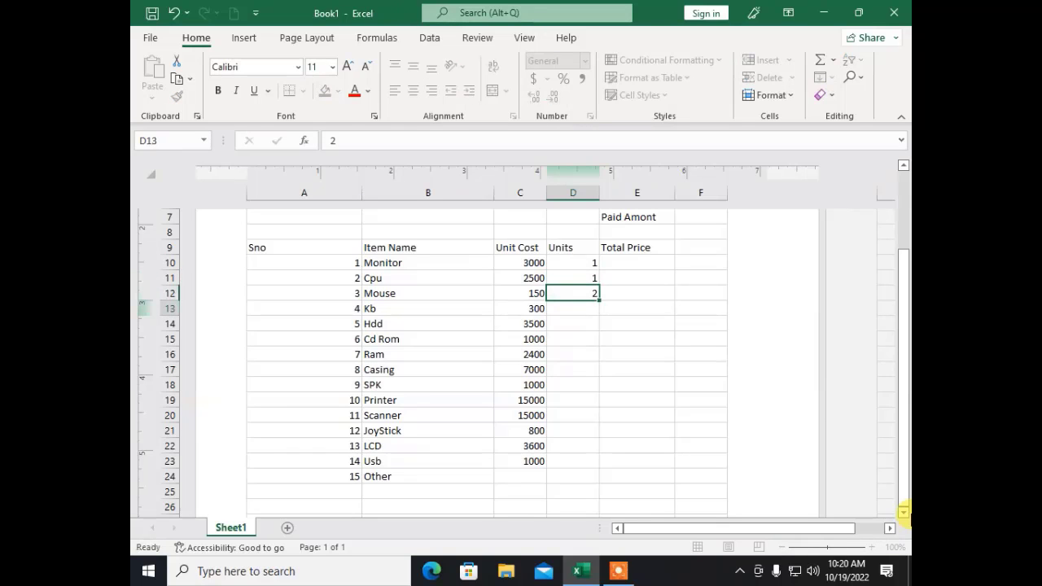
pyautogui.press('Return')
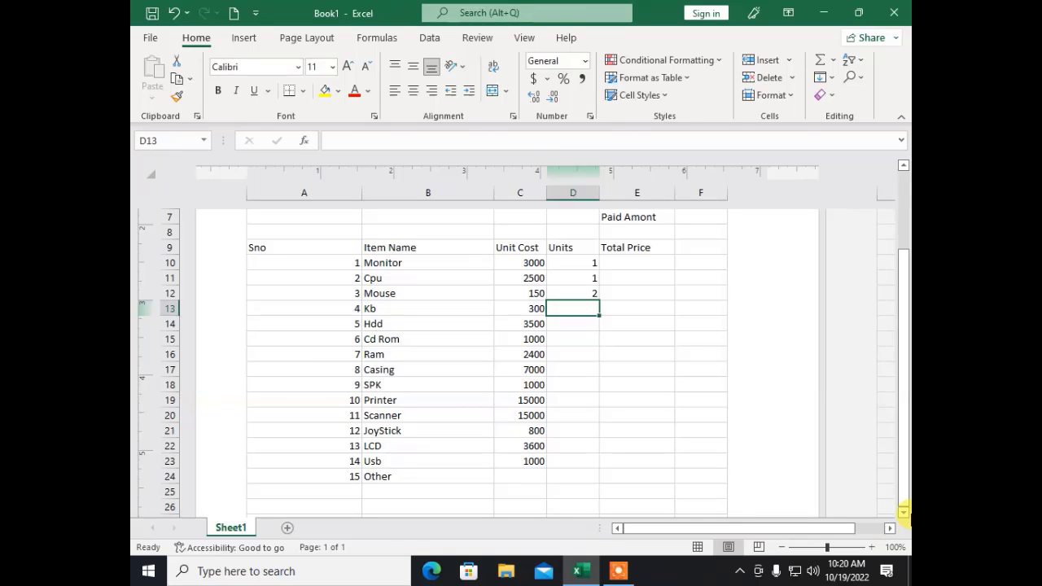
pyautogui.write('1')
pyautogui.press('Return')
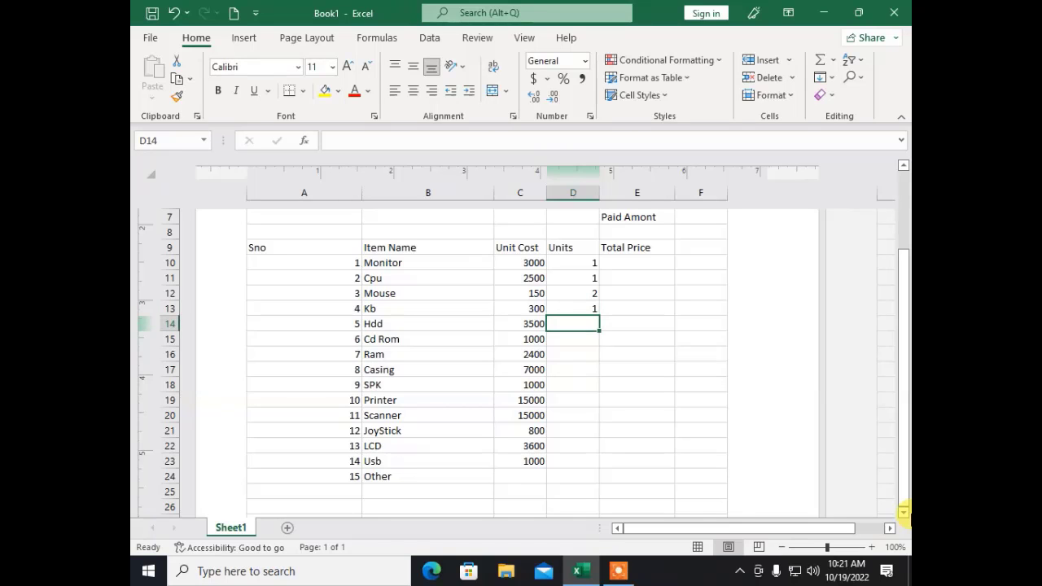
pyautogui.write('1')
pyautogui.press('Return')
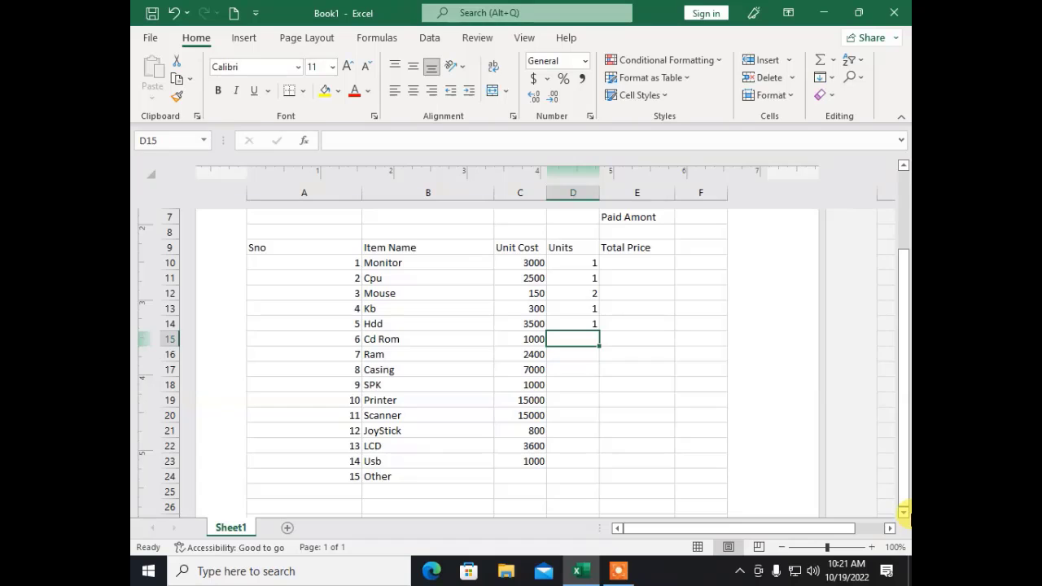
pyautogui.write('1')
pyautogui.press('Return')
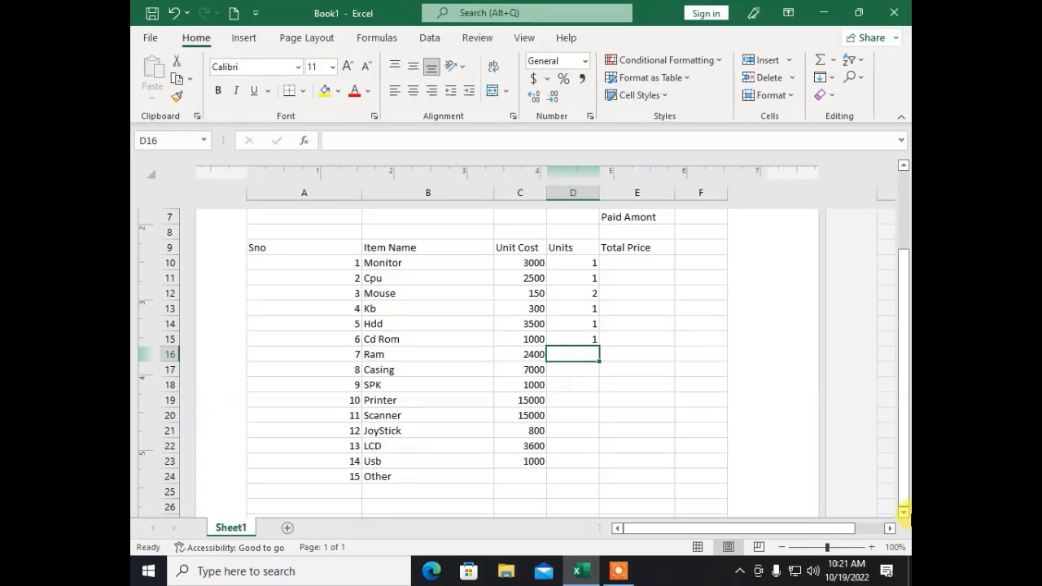
pyautogui.write('3')
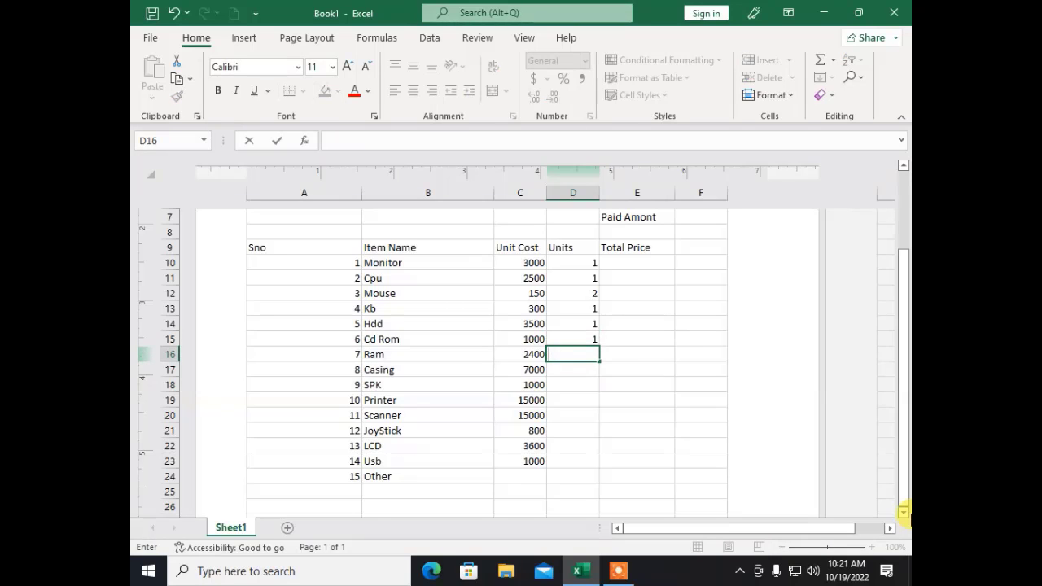
pyautogui.write('4')
pyautogui.press('Return')
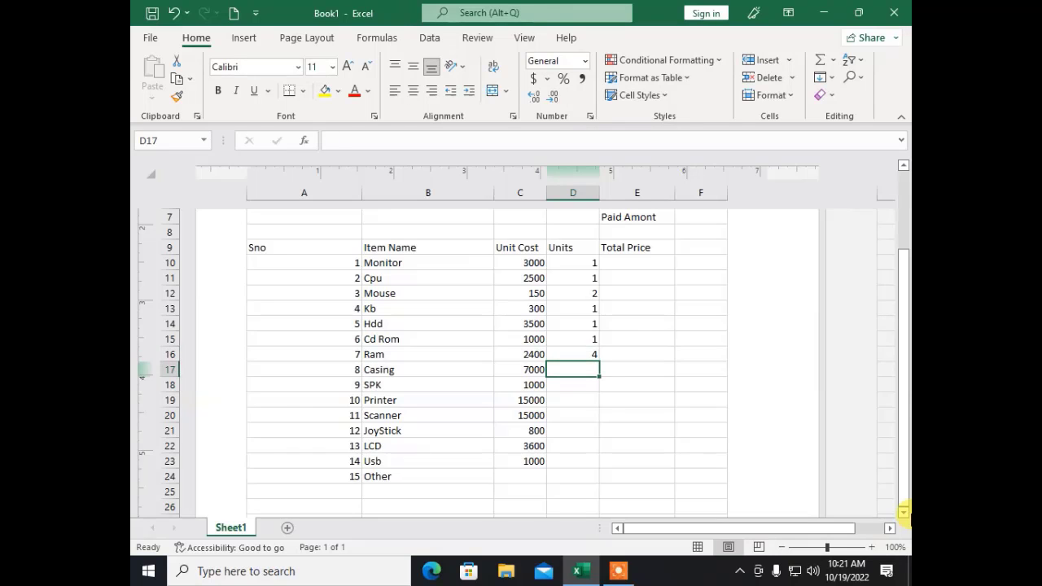
# Step: Enter 1 unit each for Casing, SPK, Printer, Scanner and 0 for JoyStick
pyautogui.write('1')
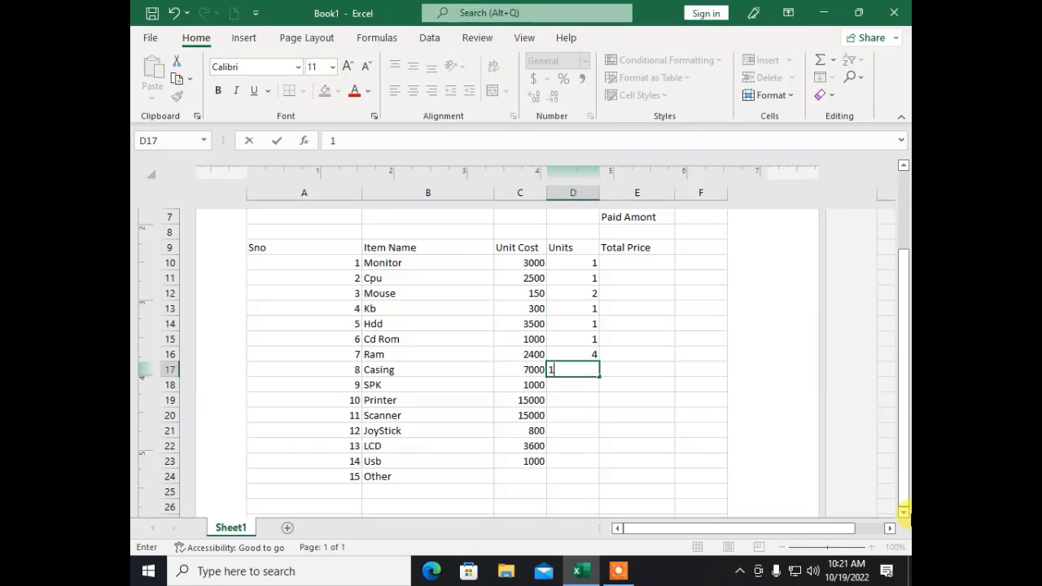
pyautogui.press('Return')
pyautogui.write('1')
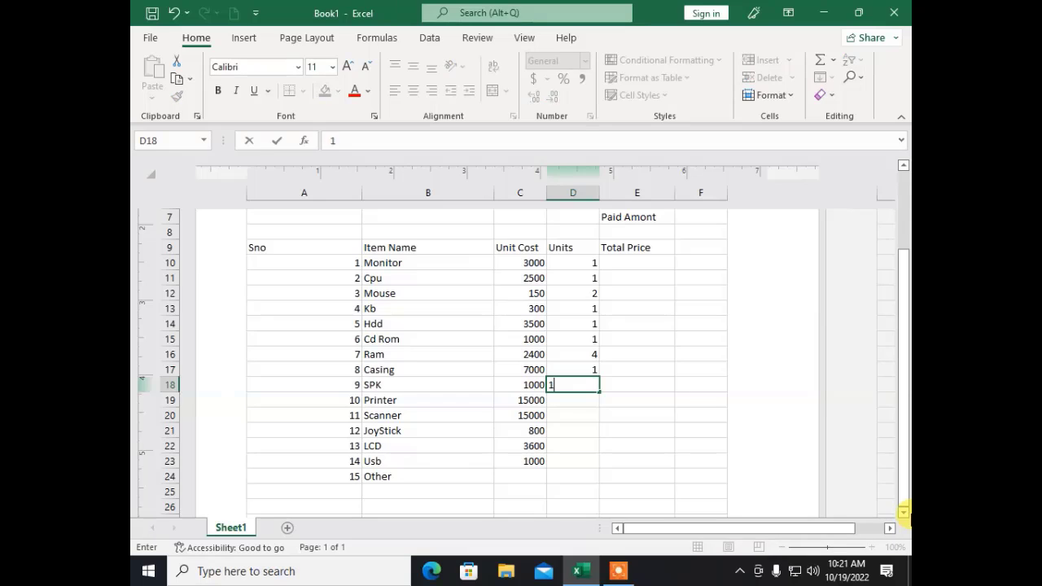
pyautogui.press('Return')
pyautogui.write('1')
pyautogui.press('Return')
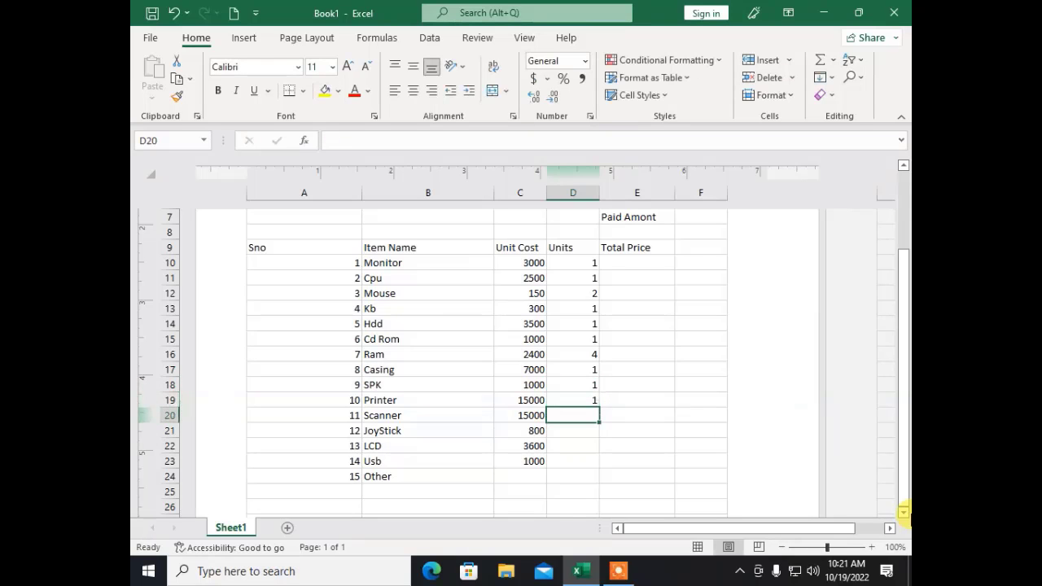
pyautogui.write('1')
pyautogui.press('Return')
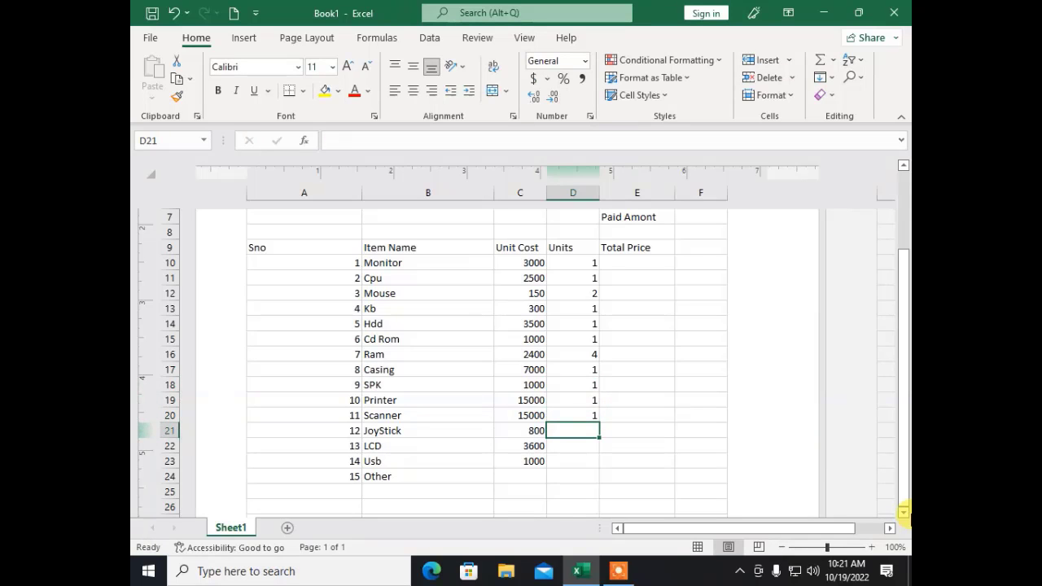
pyautogui.write('0')
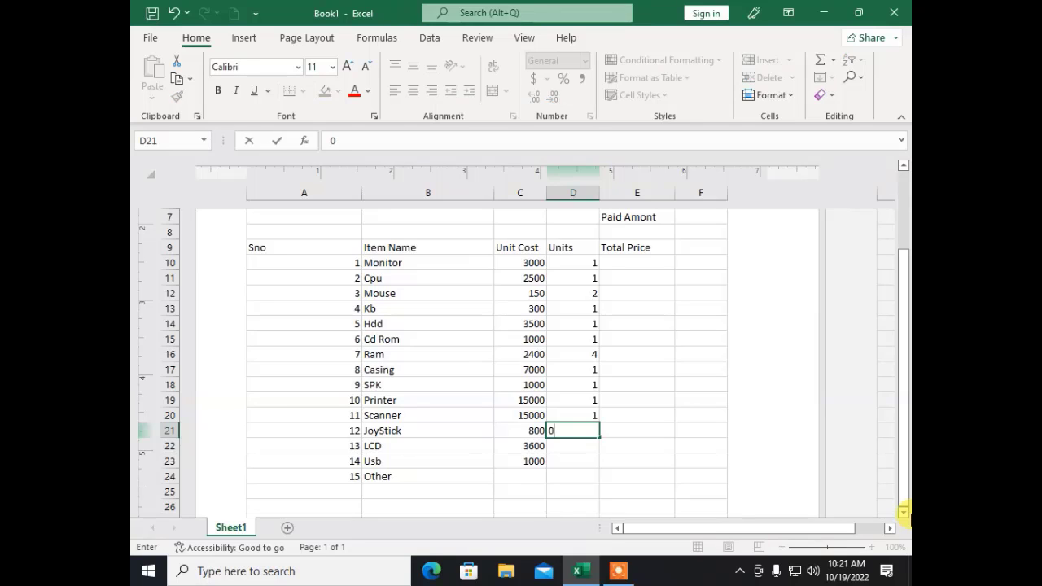
pyautogui.press('Return')
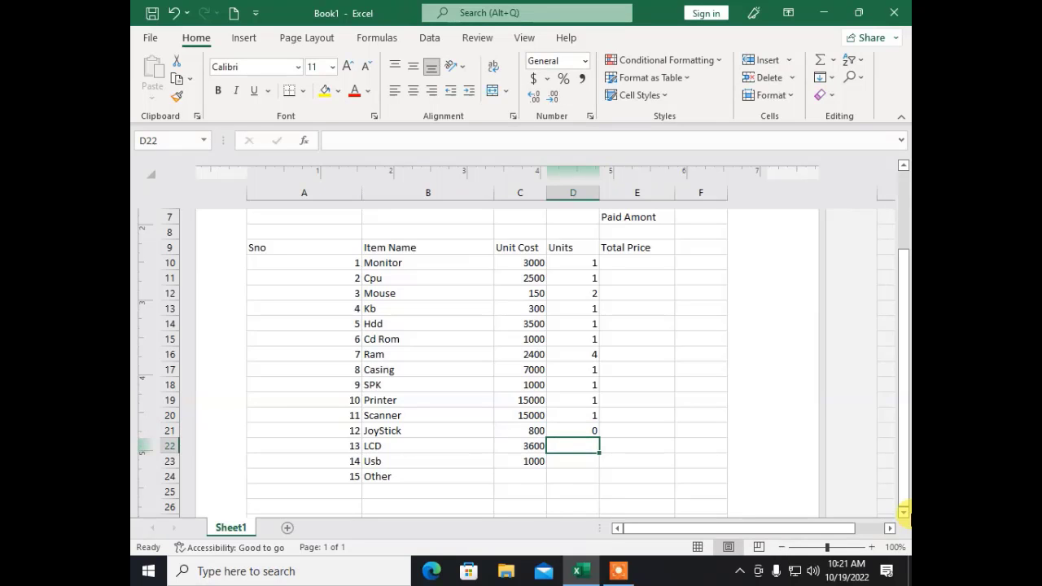
# Step: Set Usb to 3 units in D23 and LCD to 0 units in D22
pyautogui.press('Up')
pyautogui.press('Up')
pyautogui.press('Up')
pyautogui.press('Up')
pyautogui.press('Up')
pyautogui.press('Up')
pyautogui.press('Up')
pyautogui.press('Up')
pyautogui.press('Up')
pyautogui.press('Up')
pyautogui.press('Up')
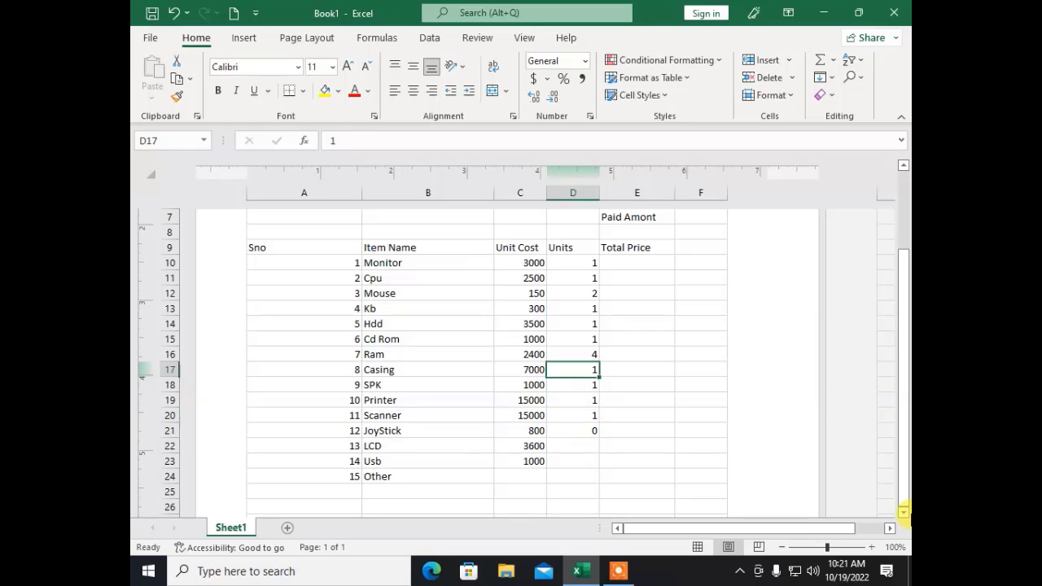
pyautogui.press('Down')
pyautogui.press('Down')
pyautogui.press('Down')
pyautogui.press('Down')
pyautogui.press('Down')
pyautogui.press('Down')
pyautogui.press('Down')
pyautogui.press('Down')
pyautogui.press('Down')
pyautogui.press('Down')
pyautogui.press('Down')
pyautogui.press('Down')
pyautogui.press('Down')
pyautogui.press('Down')
pyautogui.press('Down')
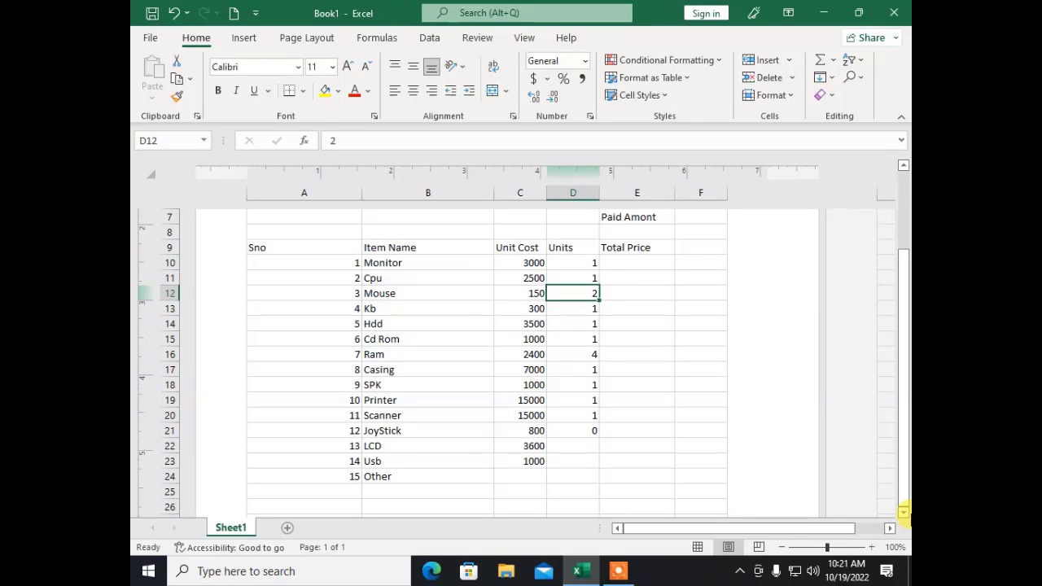
pyautogui.press('Up')
pyautogui.press('Up')
pyautogui.press('Up')
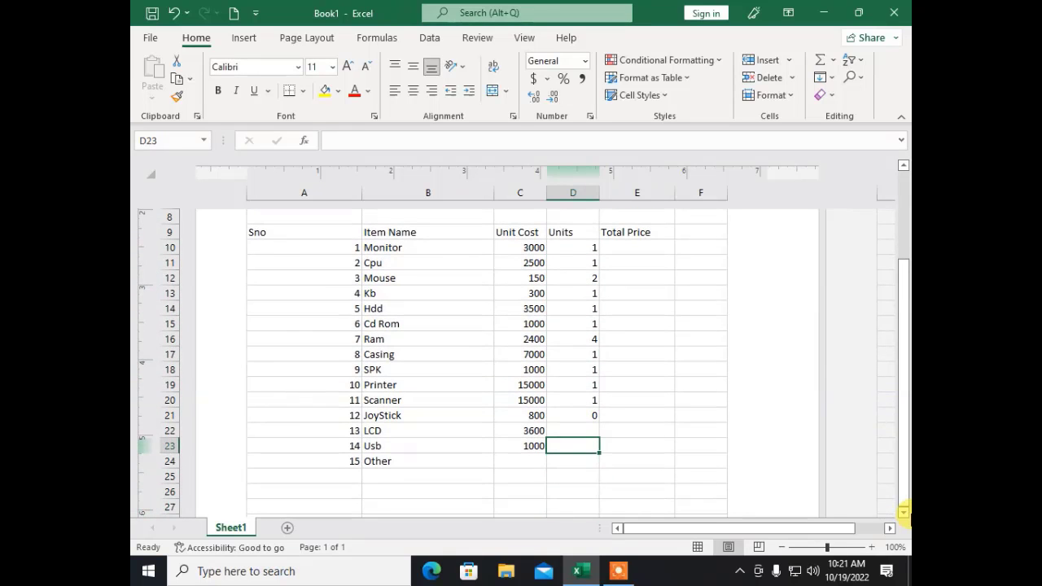
pyautogui.write('3')
pyautogui.press('Return')
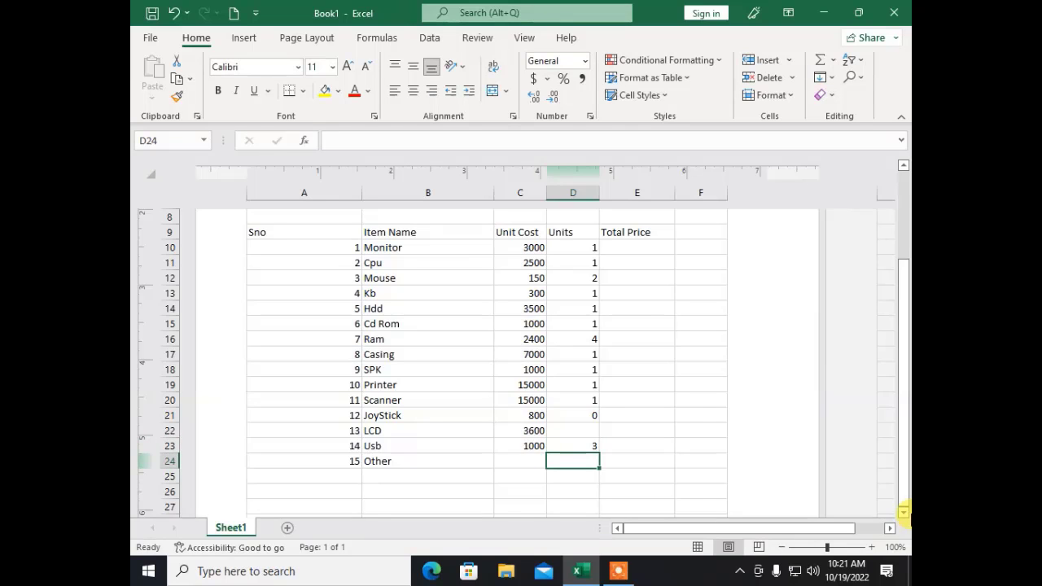
pyautogui.press('Up')
pyautogui.press('Up')
pyautogui.write('0')
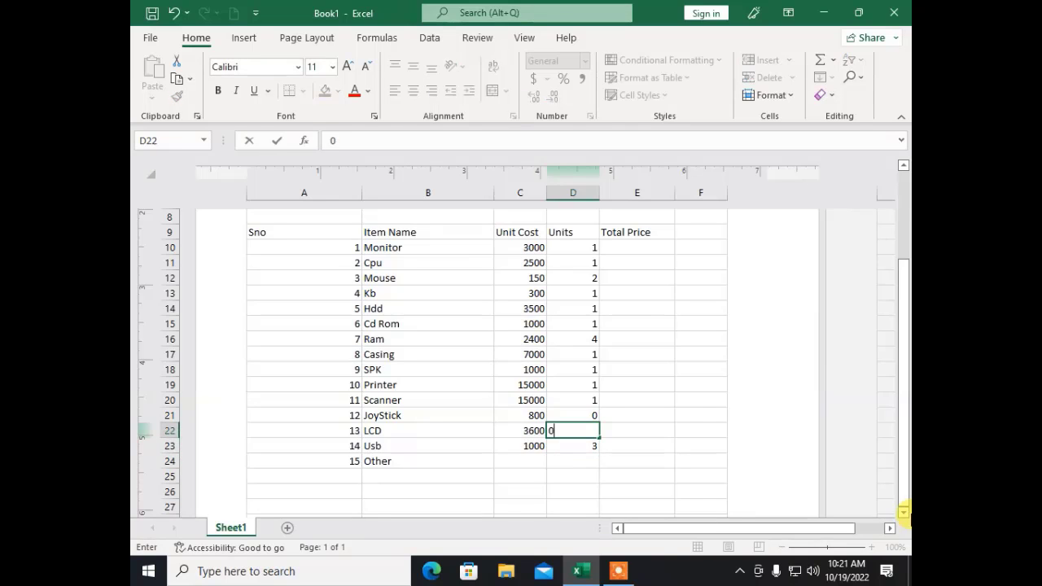
pyautogui.press('Return')
pyautogui.press('Down')
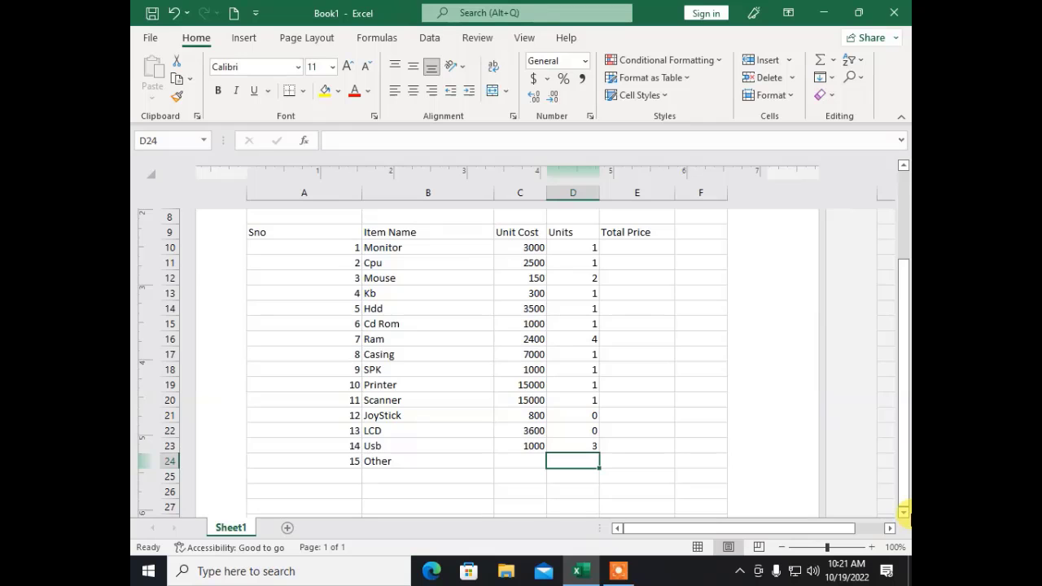
pyautogui.press('Left')
pyautogui.press('Right')
pyautogui.press('Right')
pyautogui.press('Right')
pyautogui.press('Right')
pyautogui.press('Right')
pyautogui.press('Right')
pyautogui.press('Right')
pyautogui.press('Right')
pyautogui.press('Right')
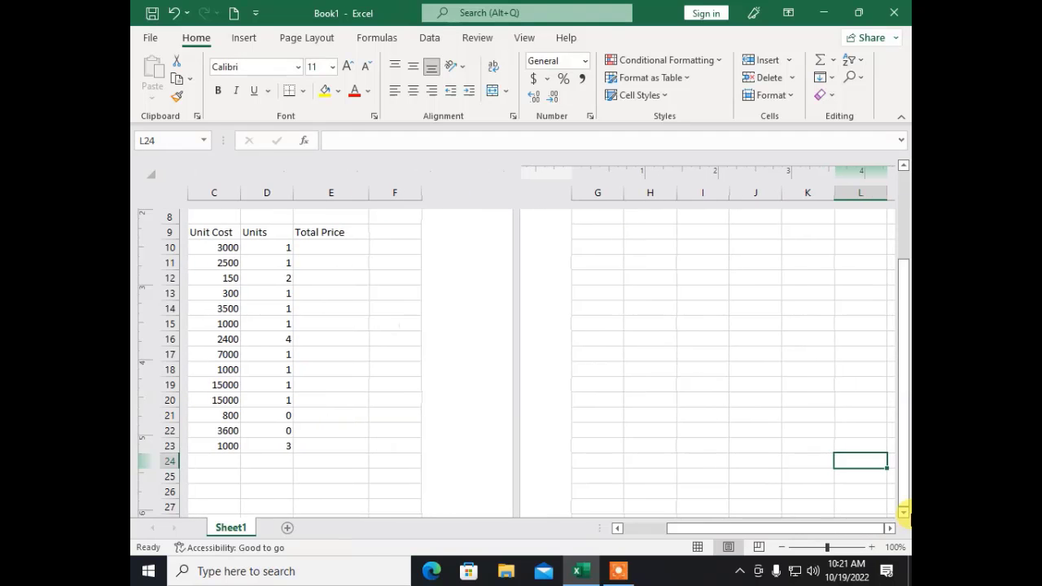
pyautogui.press('Left')
pyautogui.press('Left')
pyautogui.press('Left')
pyautogui.press('Left')
pyautogui.press('Left')
pyautogui.press('Left')
pyautogui.press('Left')
pyautogui.press('Left')
pyautogui.press('Left')
pyautogui.press('Left')
pyautogui.press('Right')
pyautogui.press('Right')
pyautogui.press('Right')
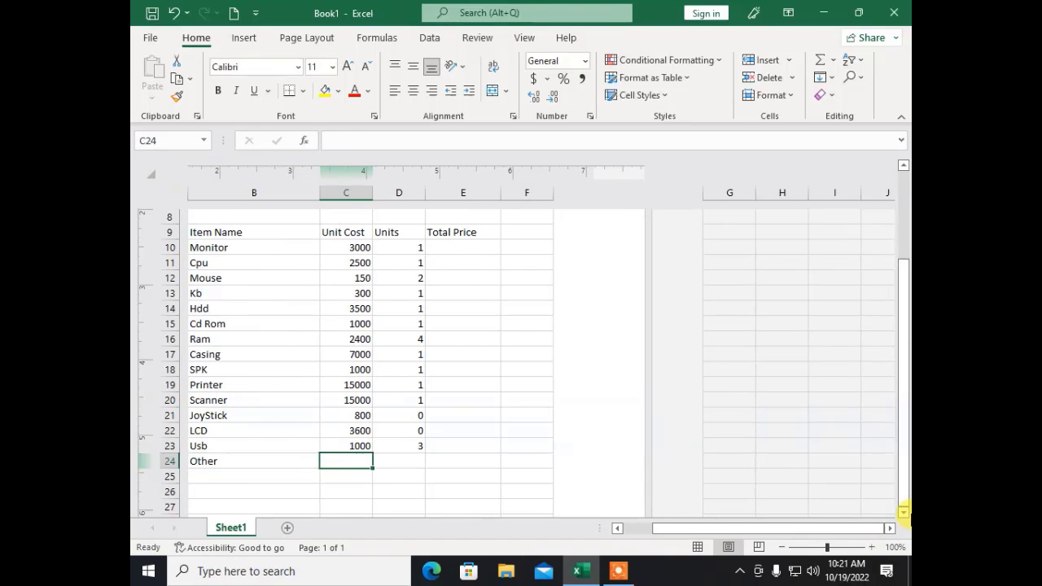
pyautogui.press('Up')
pyautogui.press('Up')
pyautogui.press('Up')
pyautogui.press('Up')
pyautogui.press('Up')
pyautogui.press('Up')
pyautogui.press('Up')
pyautogui.press('Up')
pyautogui.press('Up')
pyautogui.press('Up')
pyautogui.press('Up')
pyautogui.press('Up')
pyautogui.press('Up')
pyautogui.press('Up')
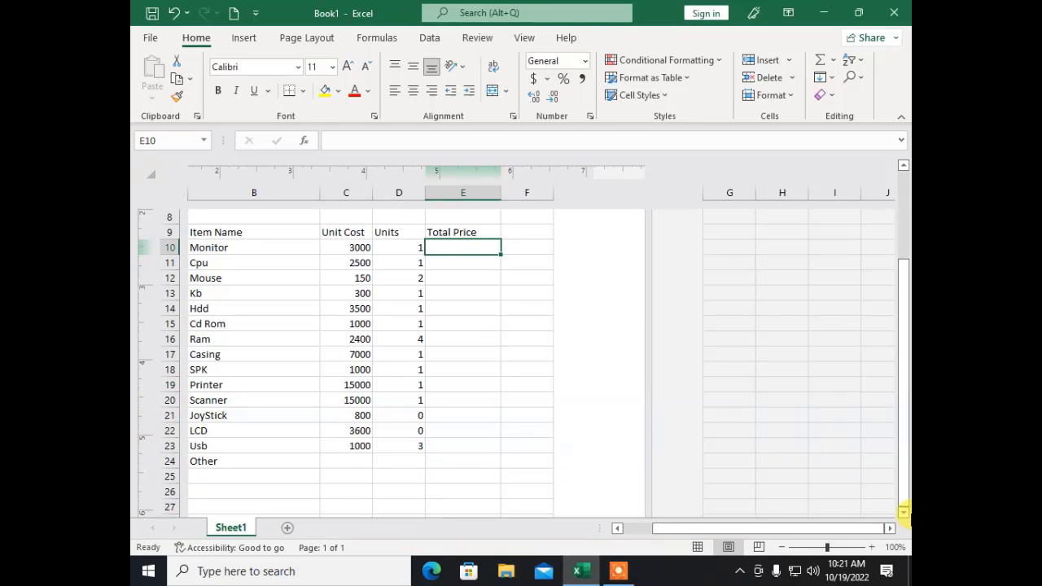
# Step: Enter the formula =C10*D10 in E10 for Monitor's total price
pyautogui.write('=')
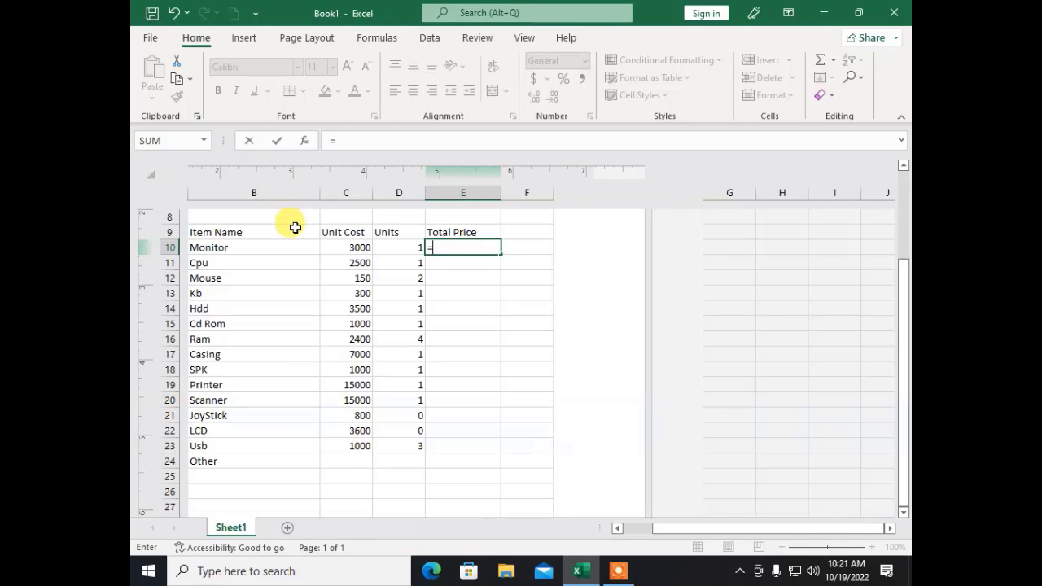
pyautogui.click(342, 246)
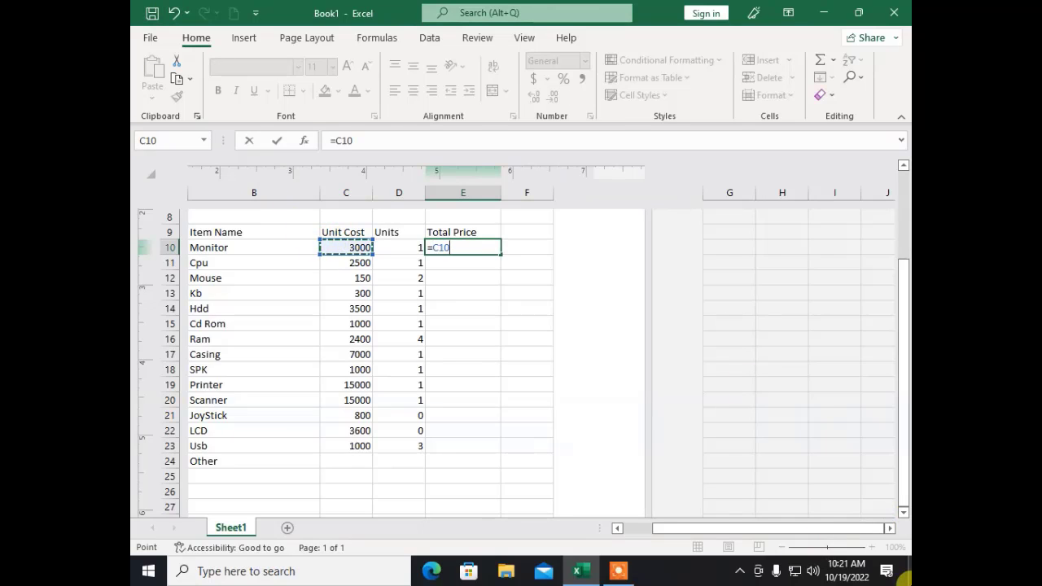
pyautogui.write('*')
pyautogui.click(407, 248)
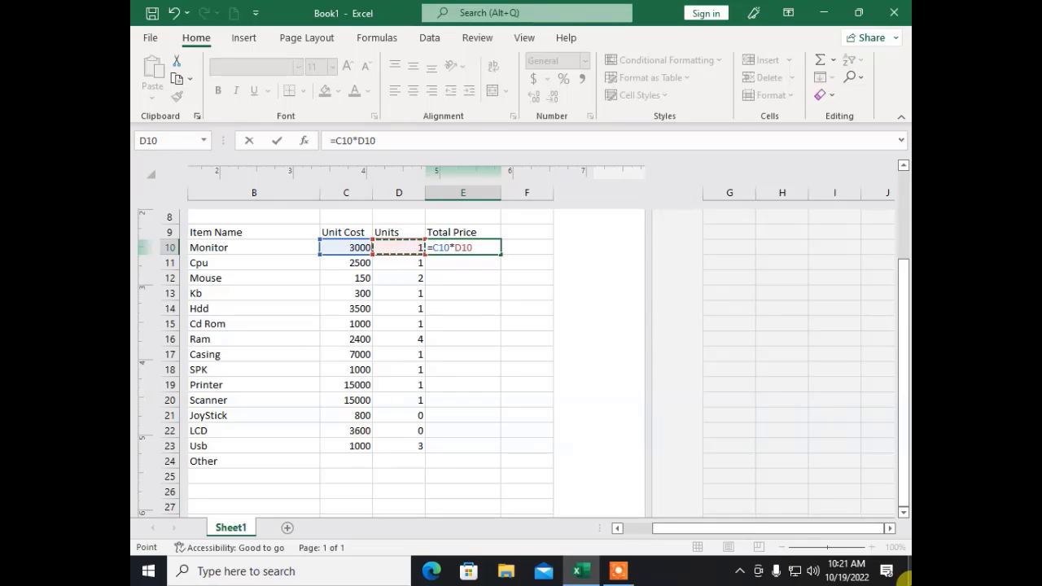
pyautogui.press('Return')
pyautogui.press('Up')
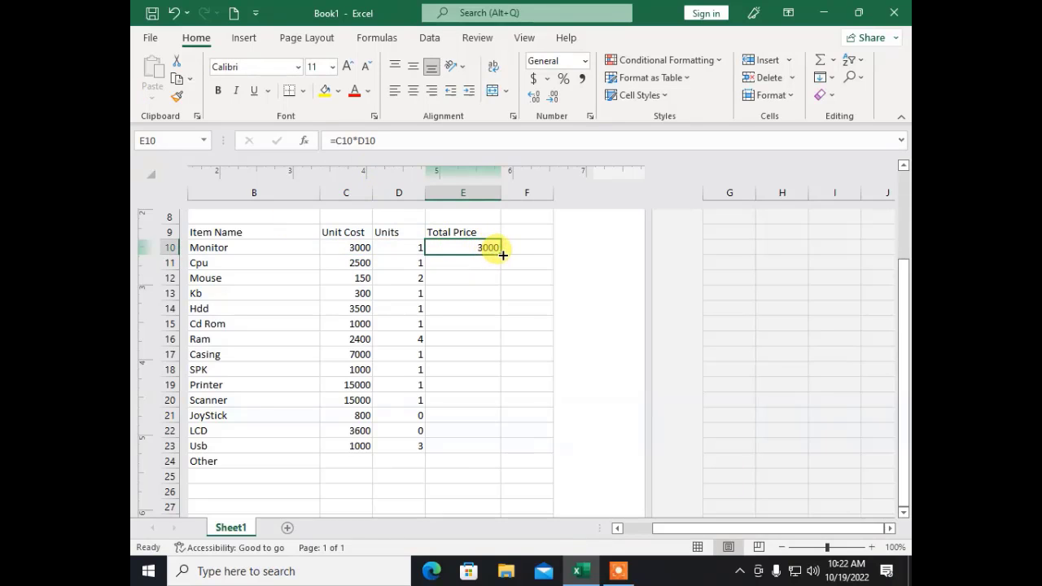
# Step: Fill the Total Price formula down from E10 to E23
pyautogui.moveTo(499, 253); pyautogui.dragTo(493, 448)
pyautogui.click(522, 430)
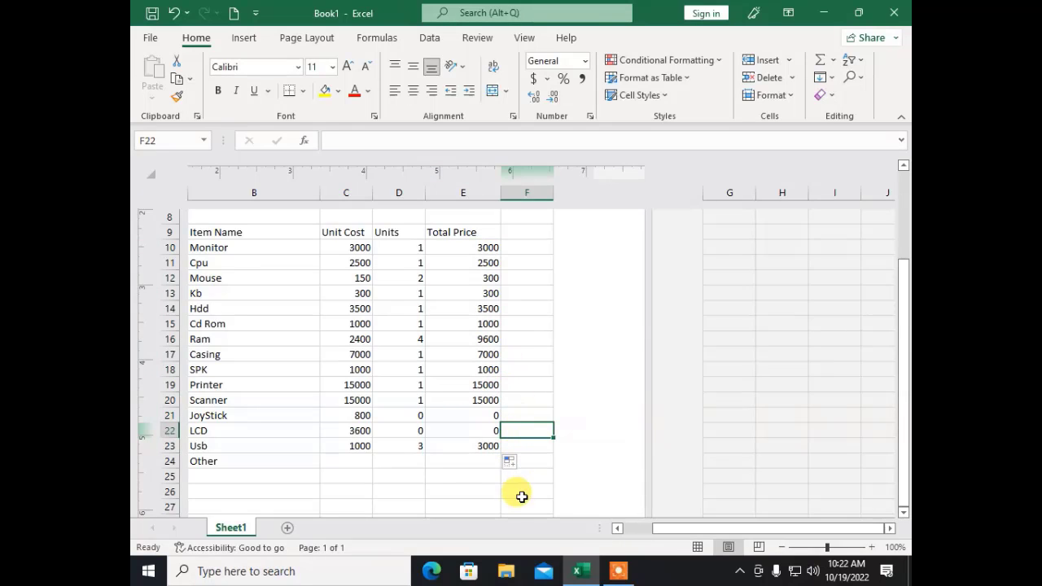
pyautogui.moveTo(671, 530); pyautogui.dragTo(649, 529)
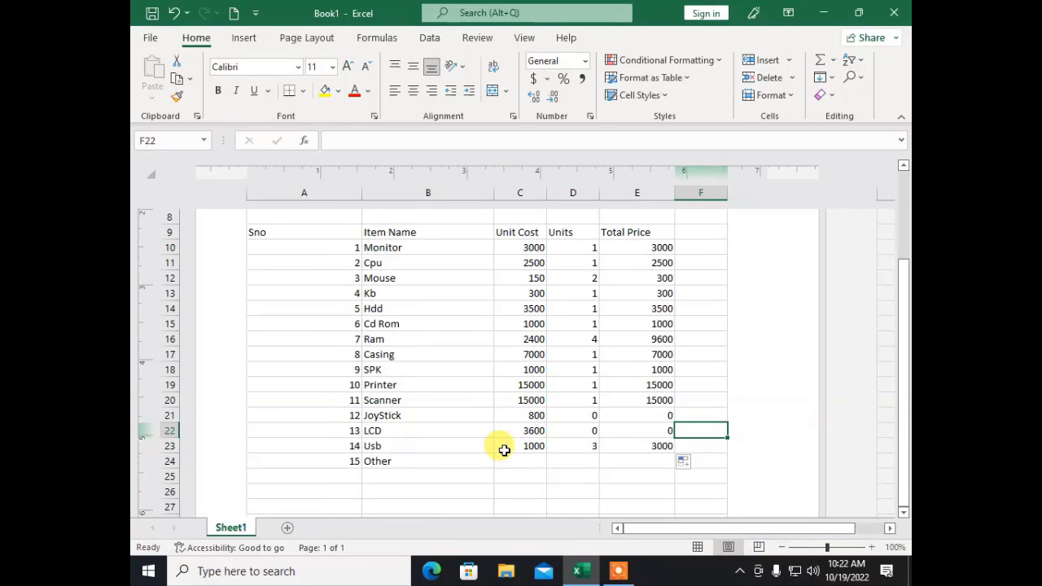
pyautogui.scroll(-1, 517, 438)
# Step: Label cell D26 'Total Bill'
pyautogui.click(570, 445)
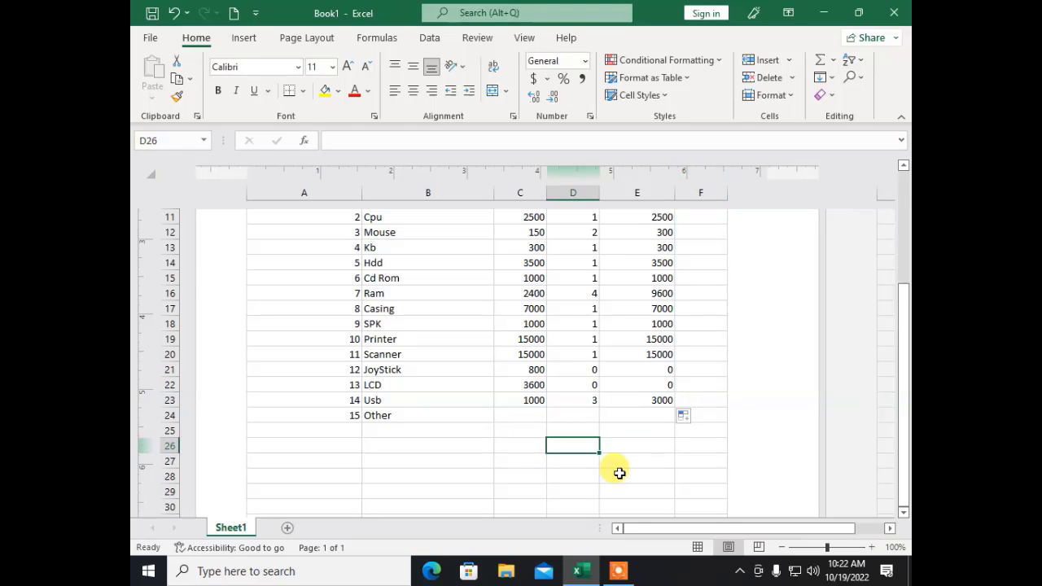
pyautogui.write('Tota')
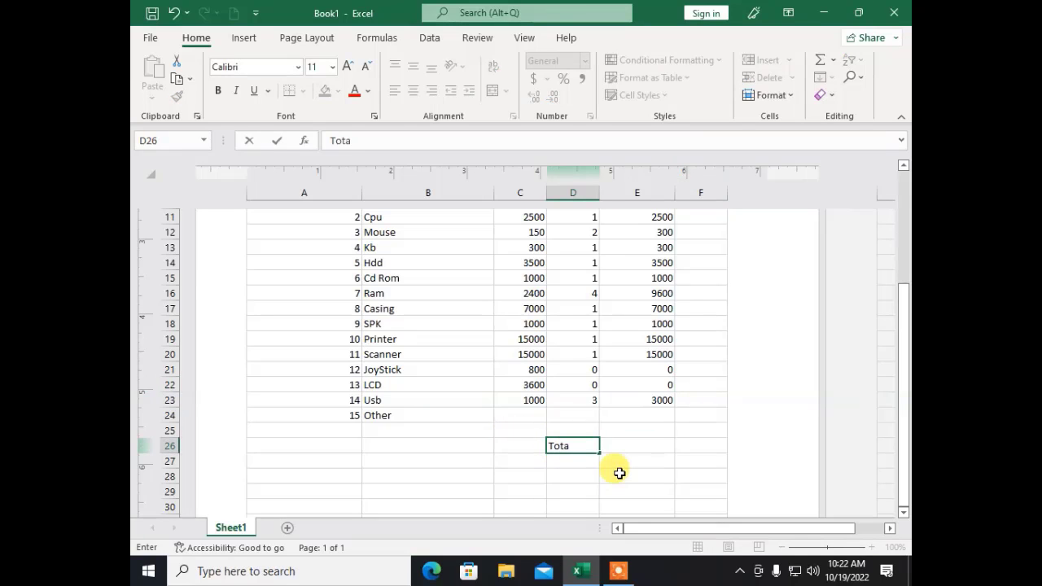
pyautogui.write('l Bil')
pyautogui.press('Tab')
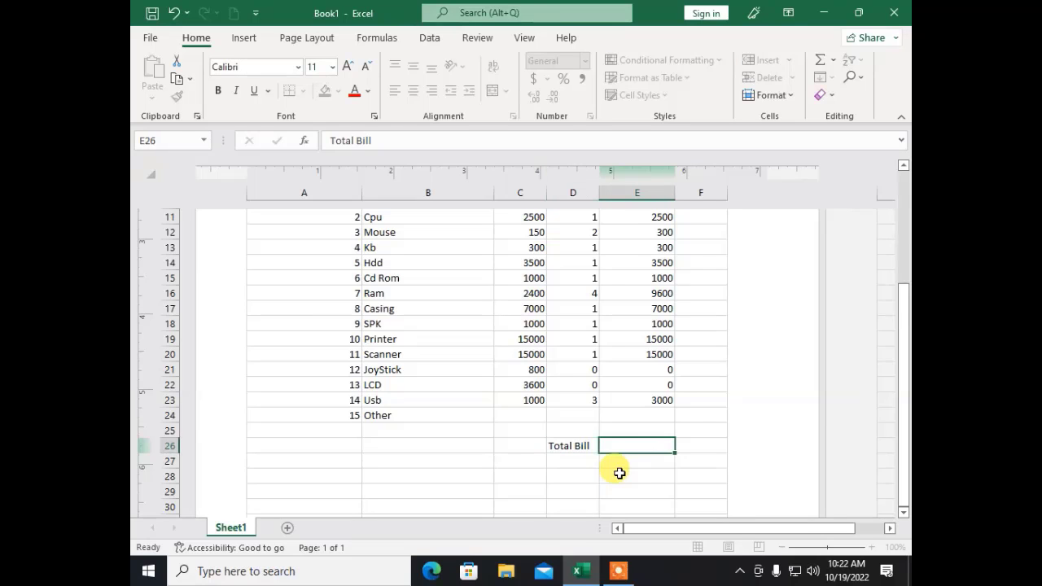
# Step: Enter =SUM(E10:E23) in E26 to show the 61200 grand total
pyautogui.write('=s')
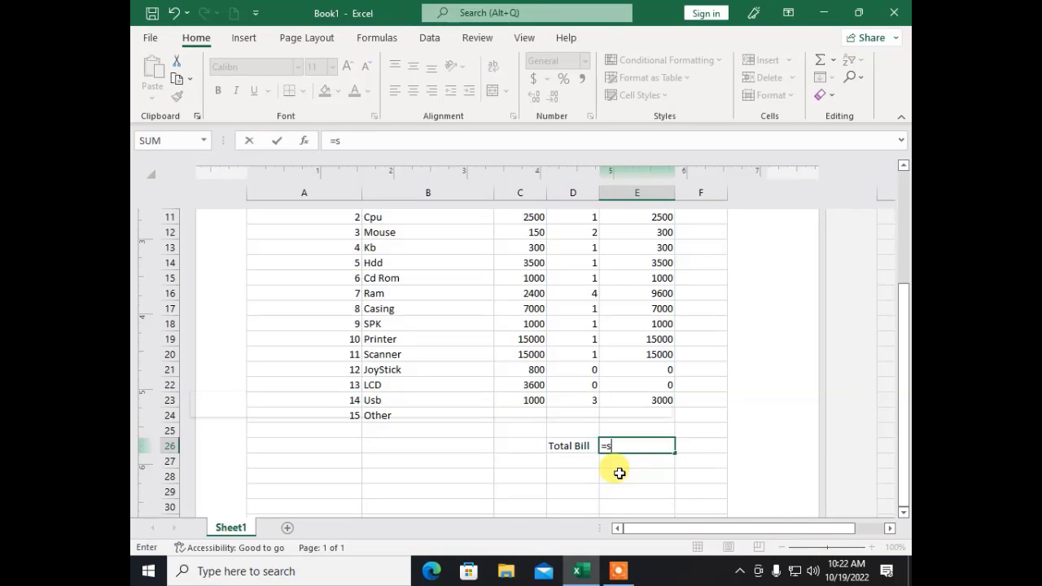
pyautogui.write('um')
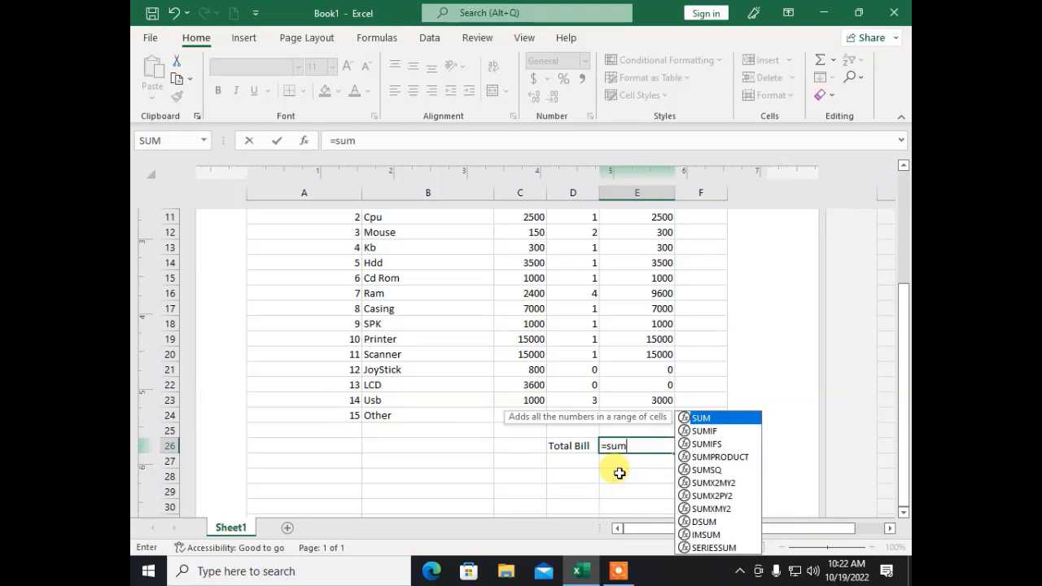
pyautogui.write('(')
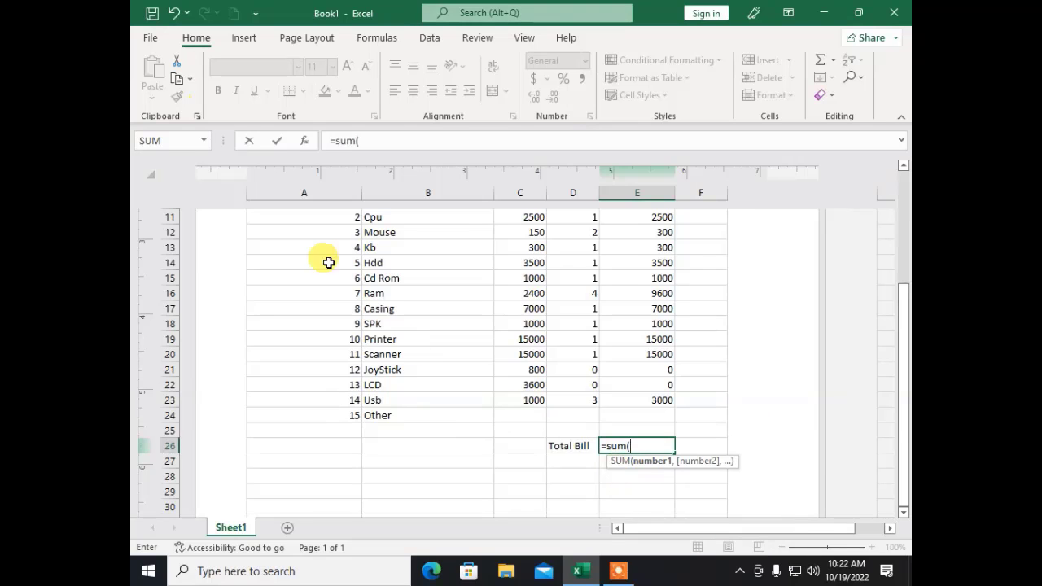
pyautogui.click(637, 396)
pyautogui.moveTo(637, 397); pyautogui.dragTo(628, 247)
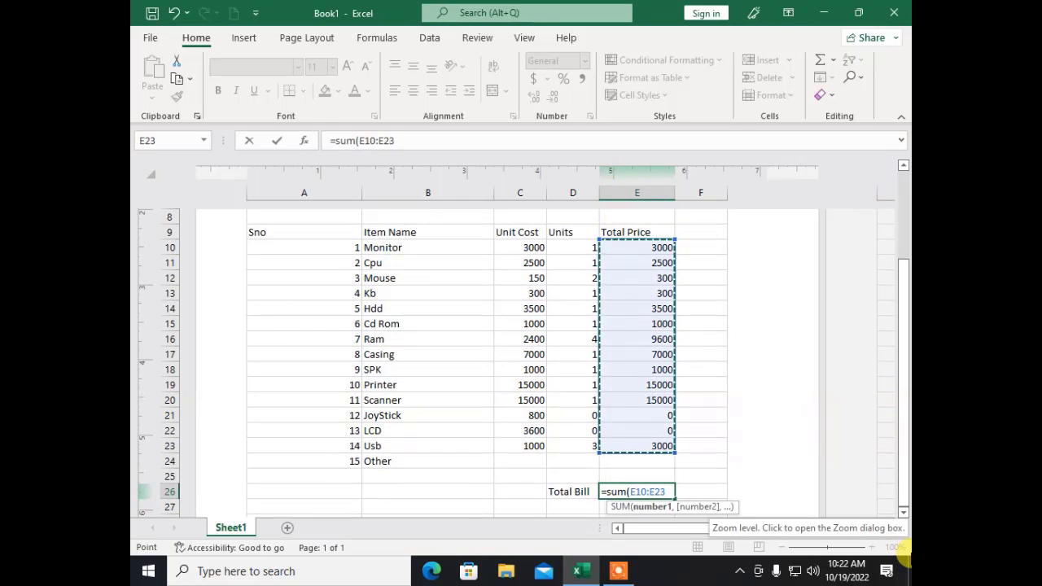
pyautogui.press('Return')
pyautogui.press('Up')
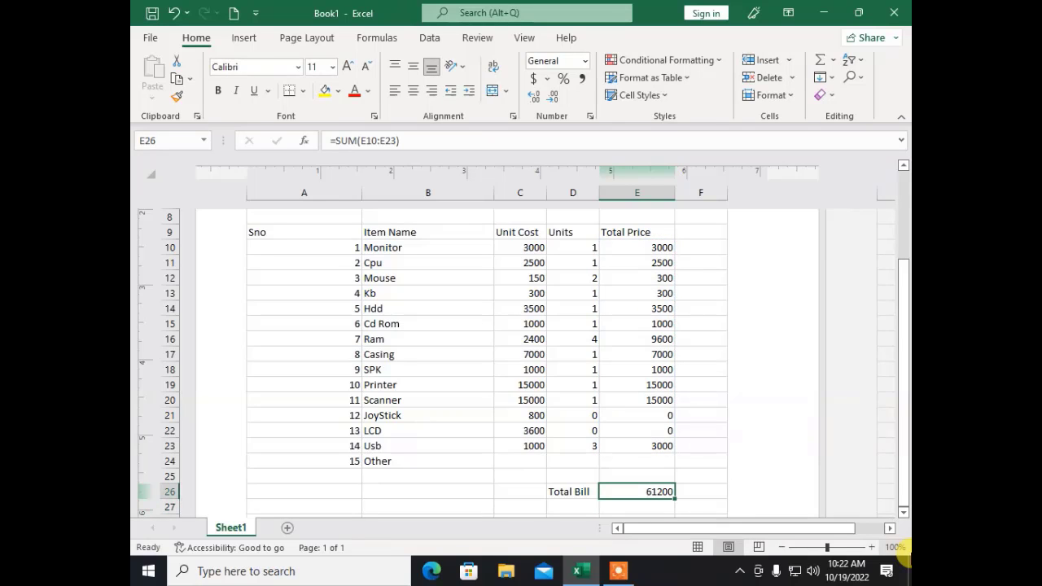
# Step: Enter the label 'Discount @ 15%' in D27, below the Total Bill
pyautogui.press('Down')
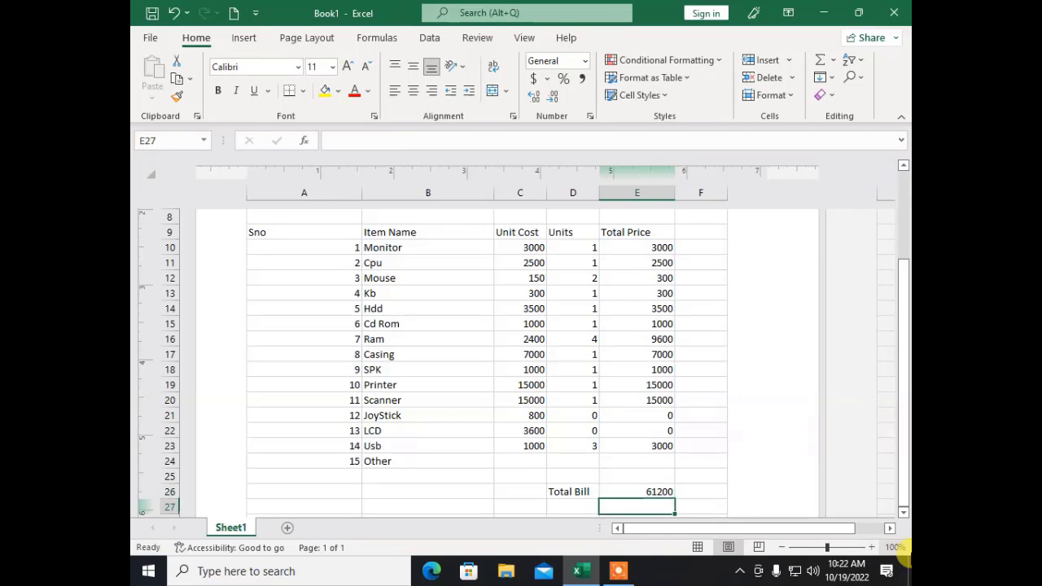
pyautogui.press('Left')
pyautogui.write('D')
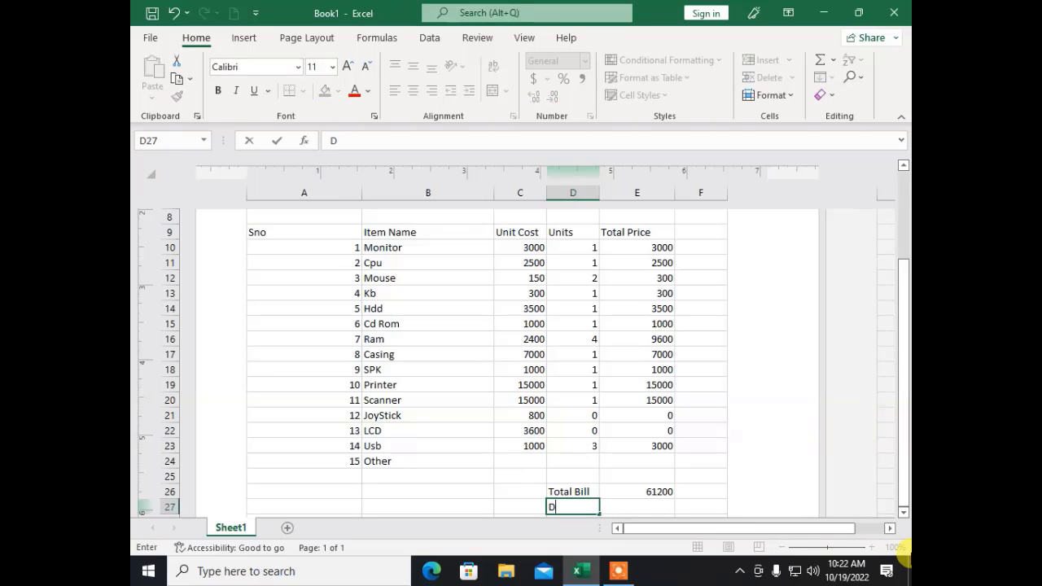
pyautogui.write('iscount @ 15')
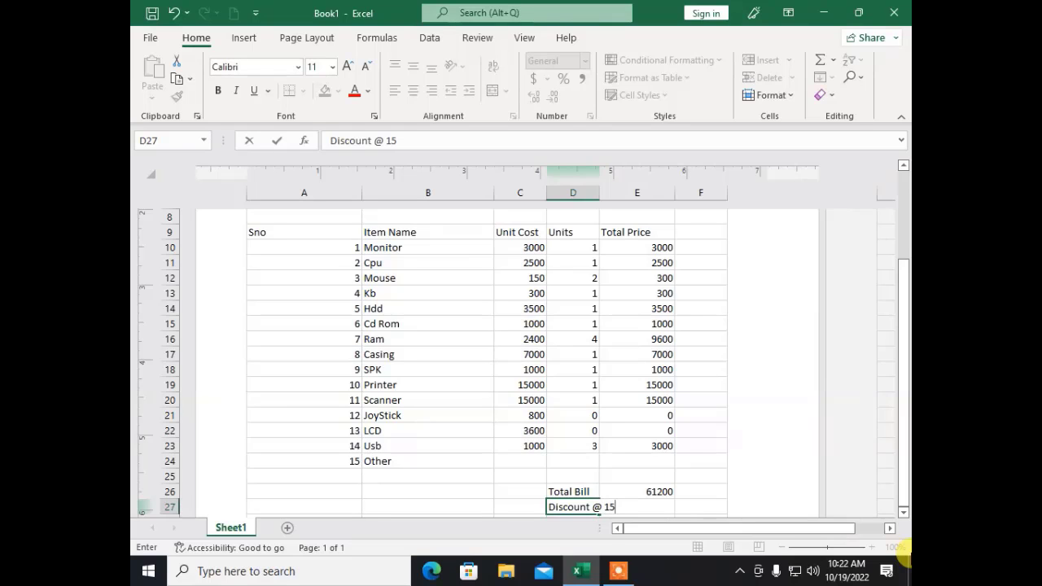
pyautogui.write('%')
pyautogui.press('Return')
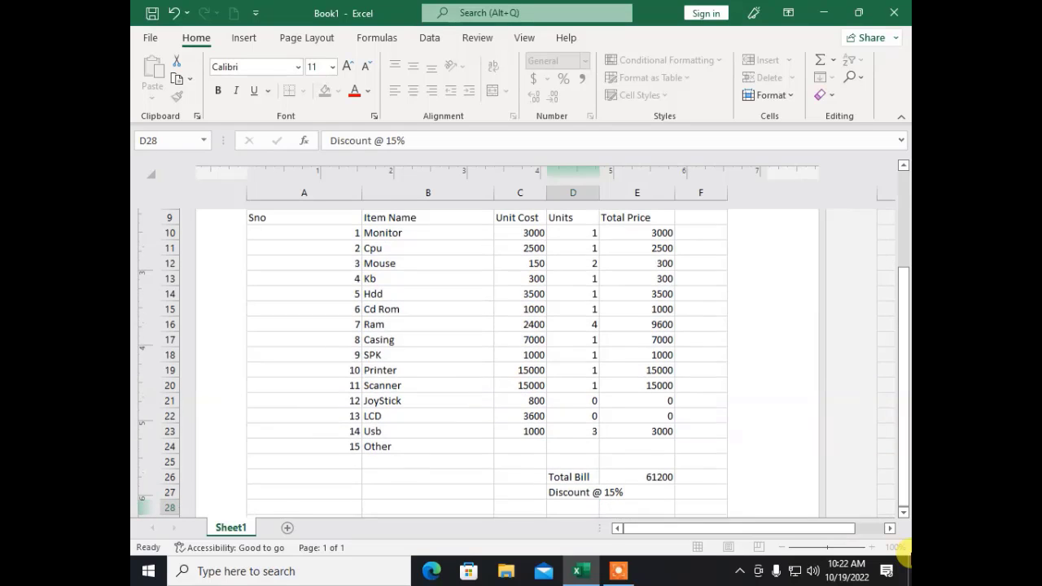
pyautogui.press('Up')
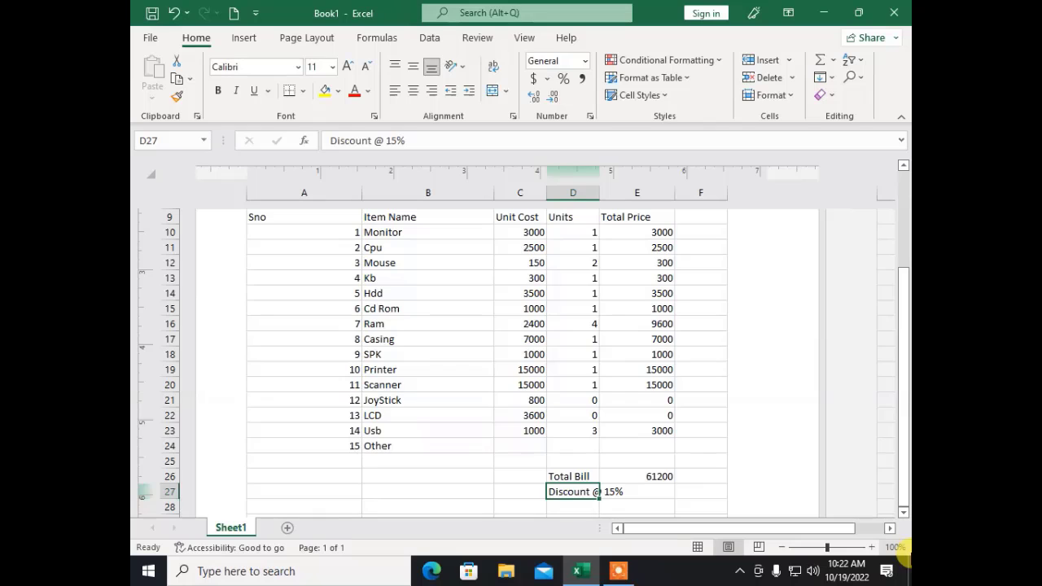
pyautogui.press('Right')
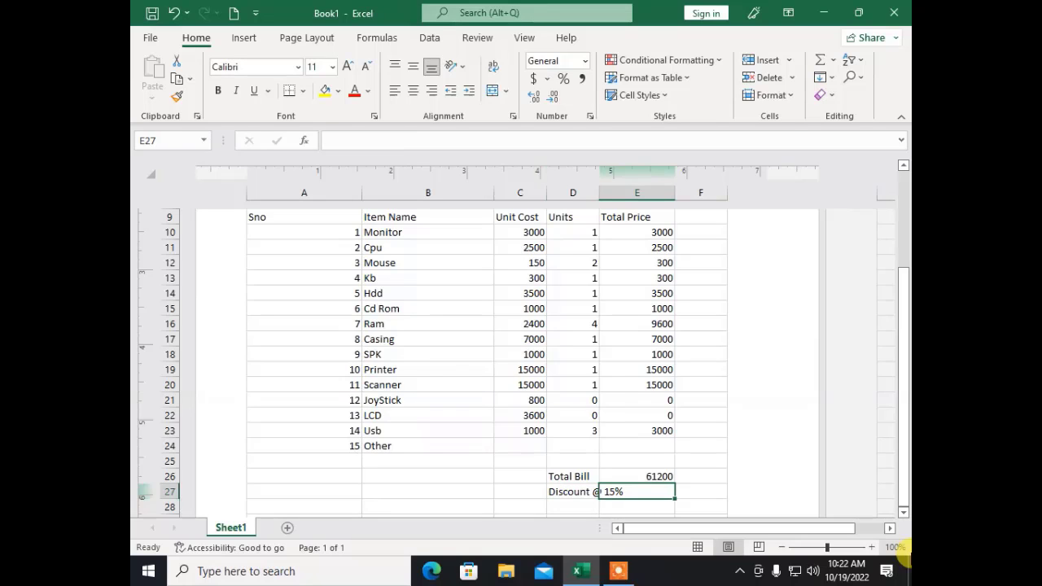
pyautogui.press('Up')
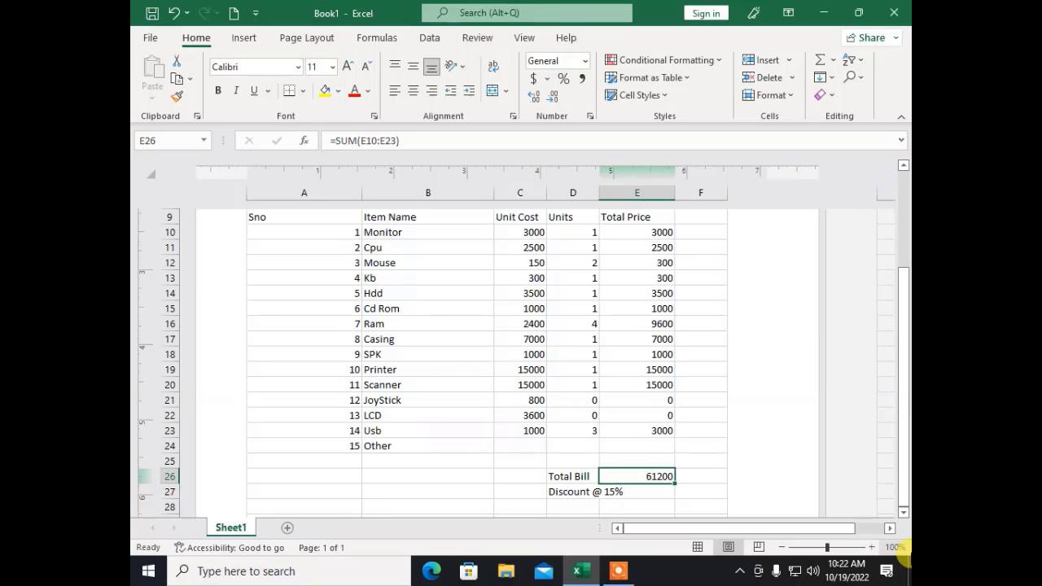
# Step: Restore column C's original width and wrap the D27 discount label onto two lines
pyautogui.scroll(-2, 676, 472)
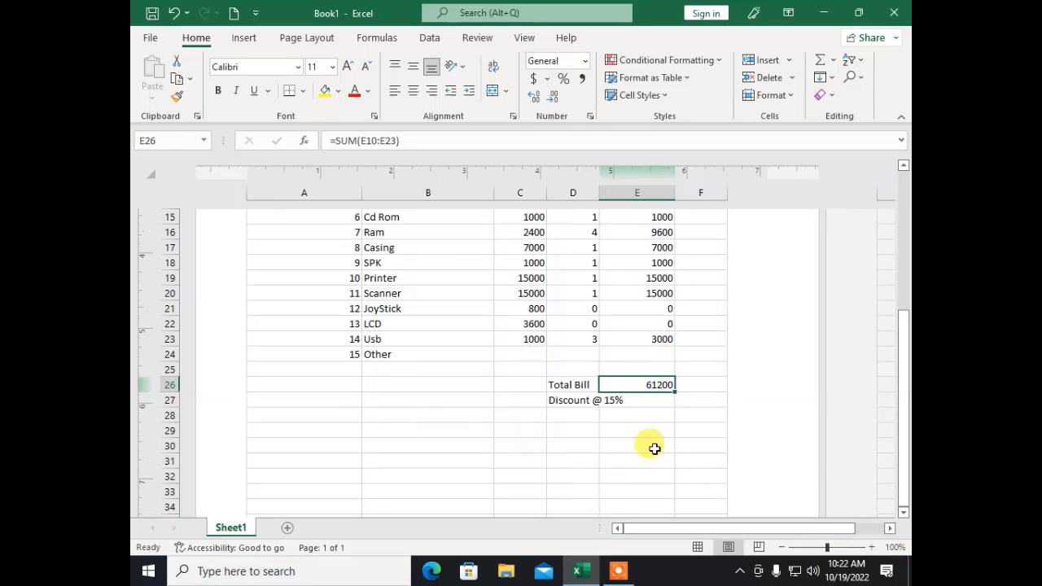
pyautogui.moveTo(545, 190); pyautogui.dragTo(506, 193)
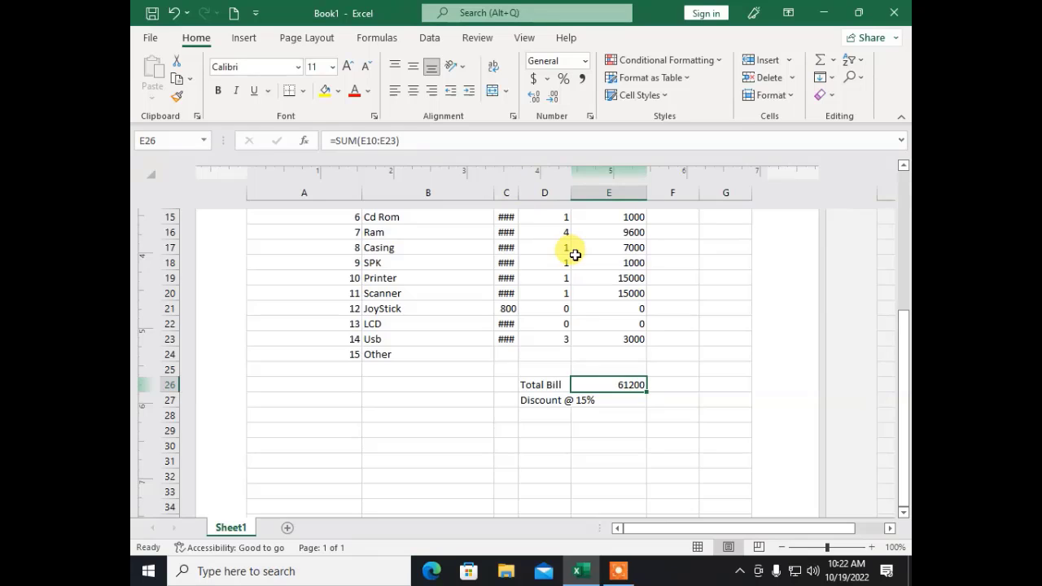
pyautogui.hotkey('ctrl', 'z')
pyautogui.click(592, 414)
pyautogui.click(580, 398)
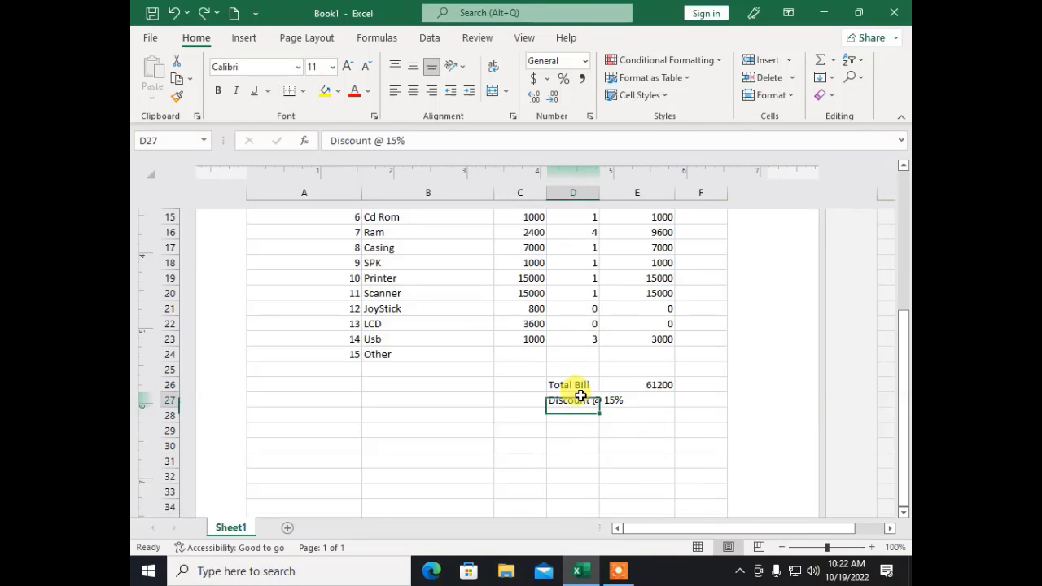
pyautogui.click(655, 401)
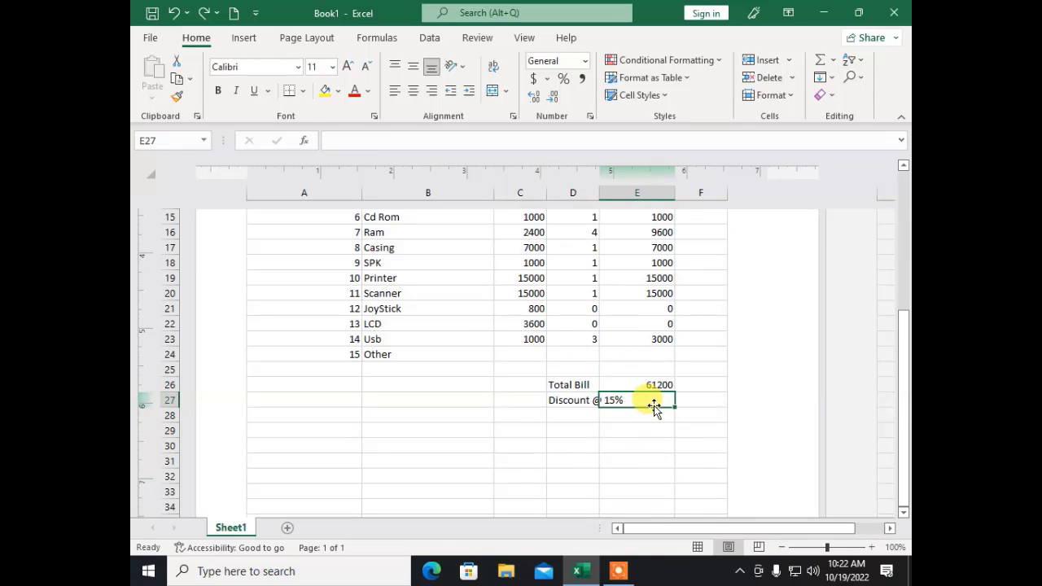
pyautogui.click(566, 397)
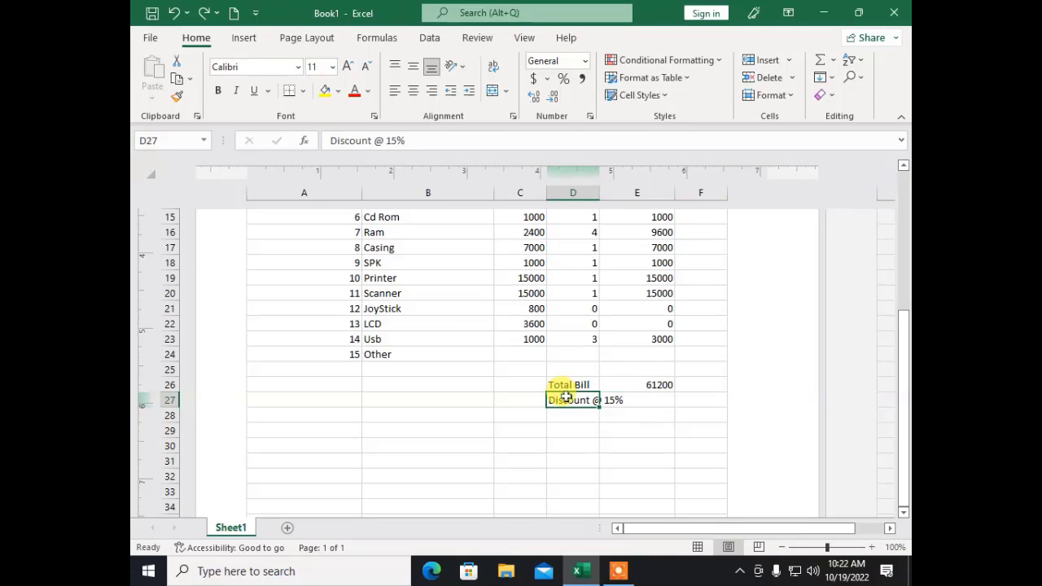
pyautogui.click(496, 67)
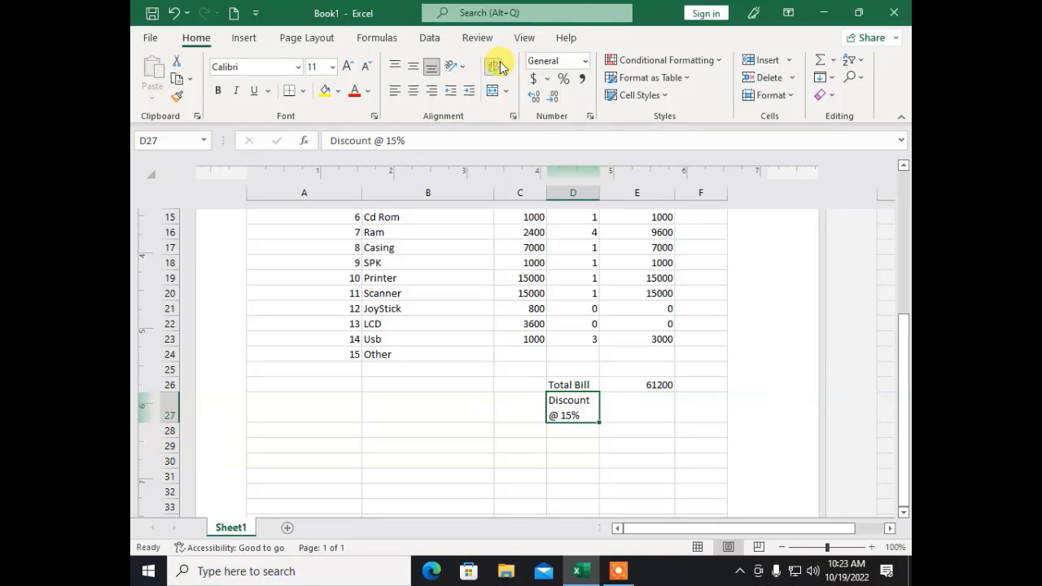
pyautogui.click(636, 404)
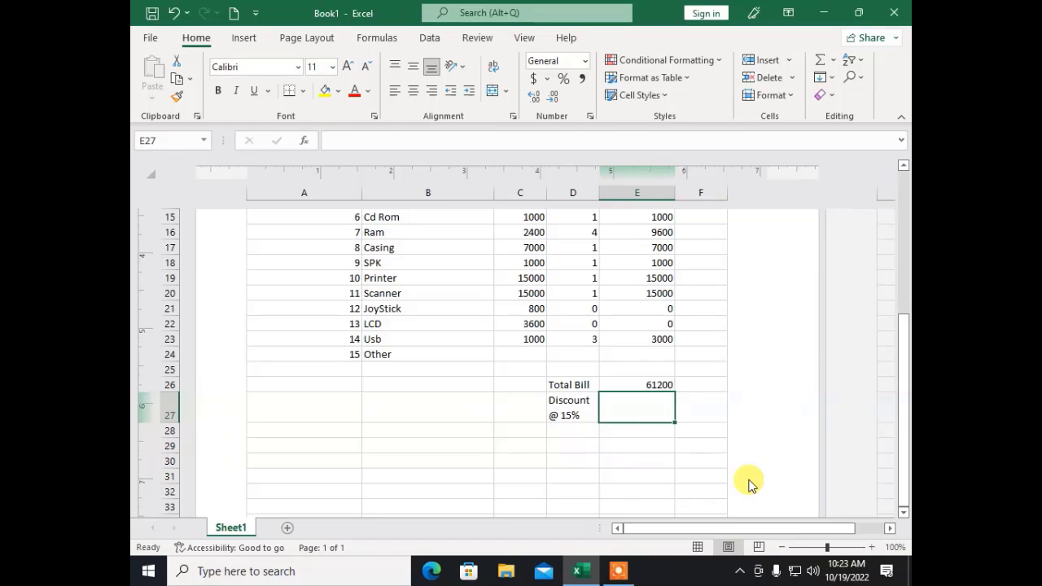
# Step: Enter =E26*15% in E27 so the discount shows 9180
pyautogui.write('=')
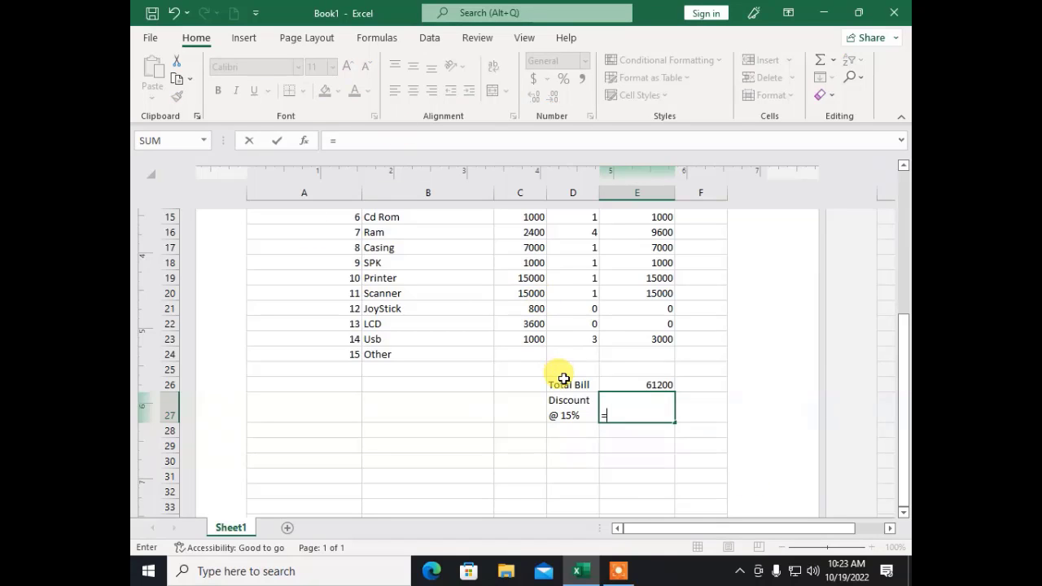
pyautogui.click(624, 376)
pyautogui.write('*')
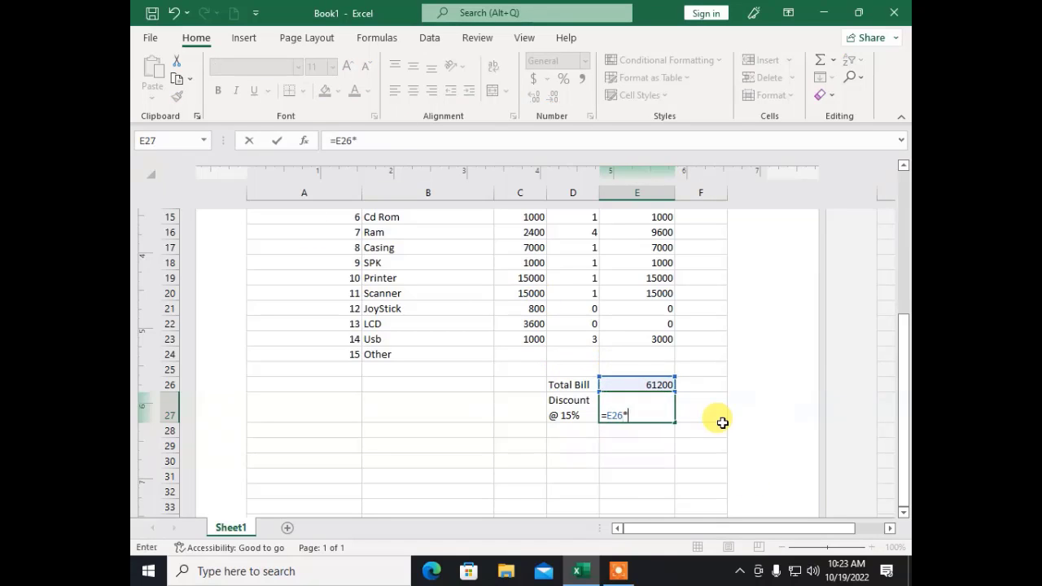
pyautogui.write('15%')
pyautogui.press('Return')
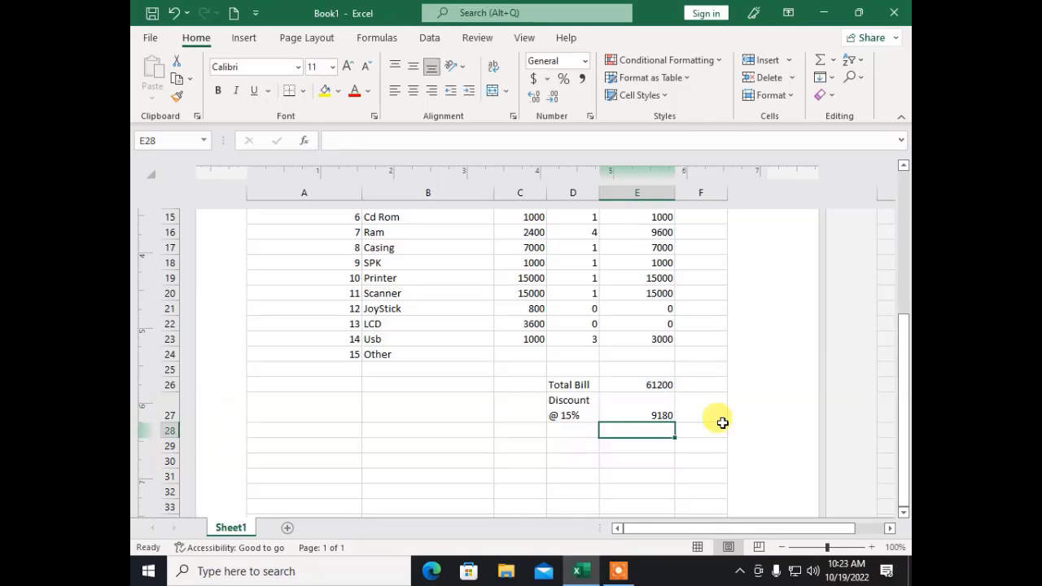
pyautogui.press('Up')
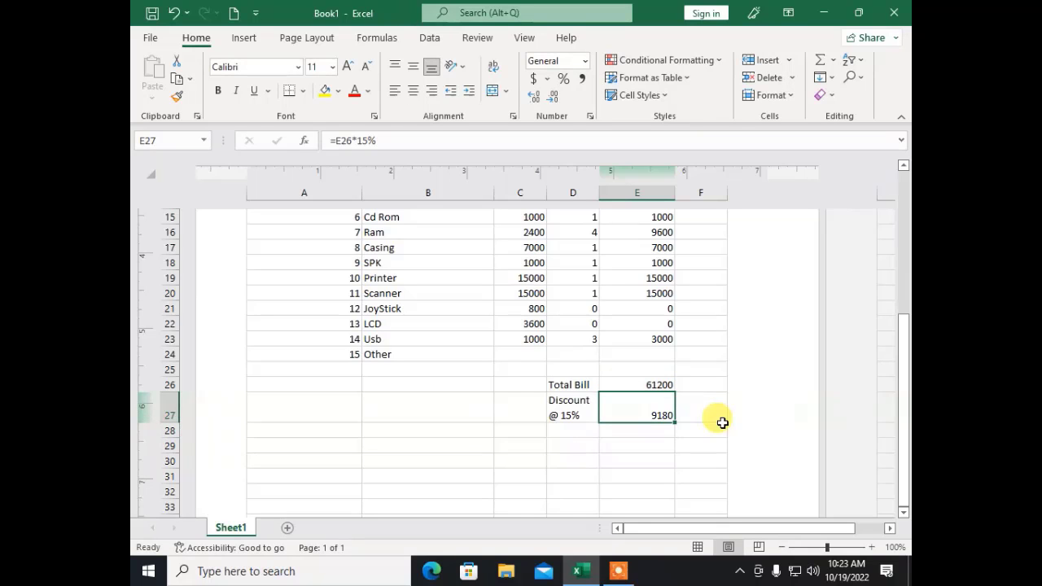
pyautogui.press('Left')
pyautogui.press('Down')
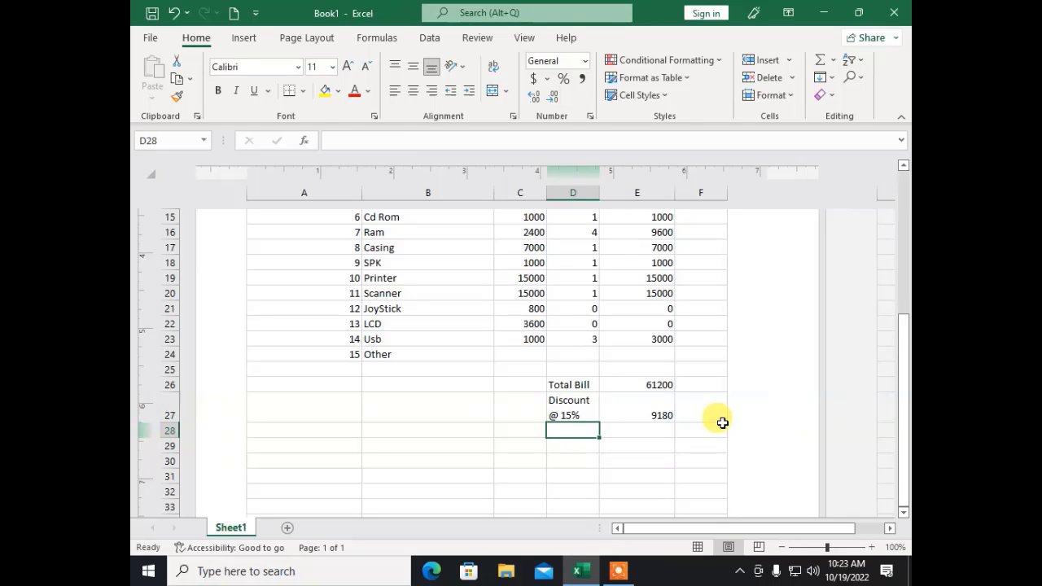
# Step: Type 'Due Amount' in D28 and wrap it onto two lines
pyautogui.write('D')
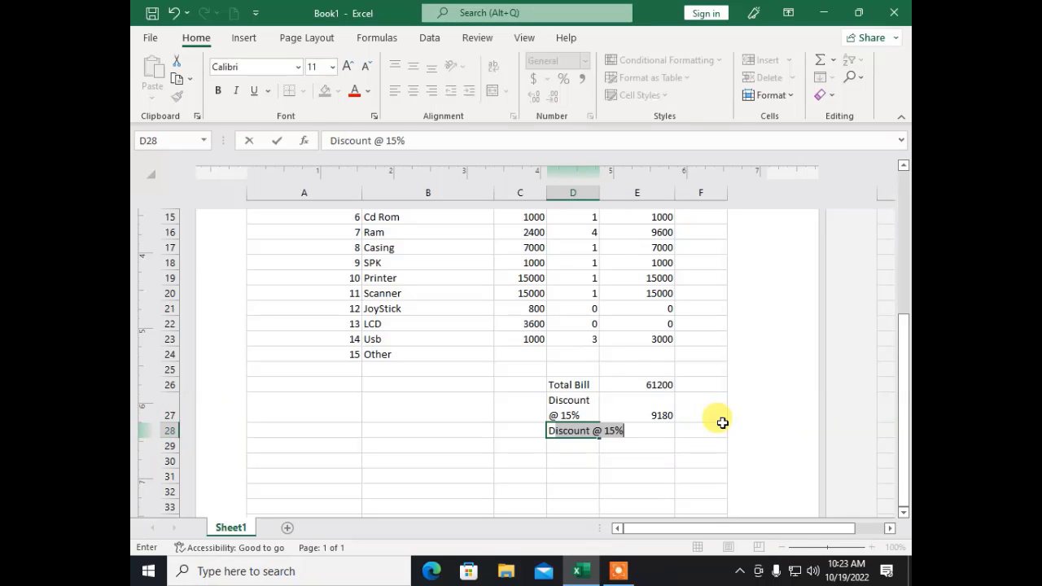
pyautogui.write('ue Amount')
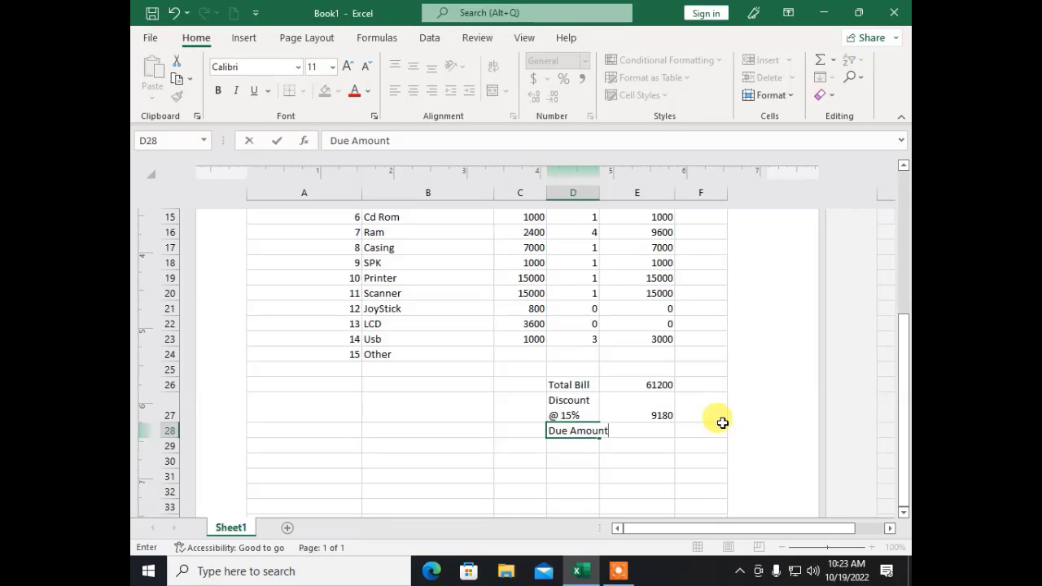
pyautogui.press('Tab')
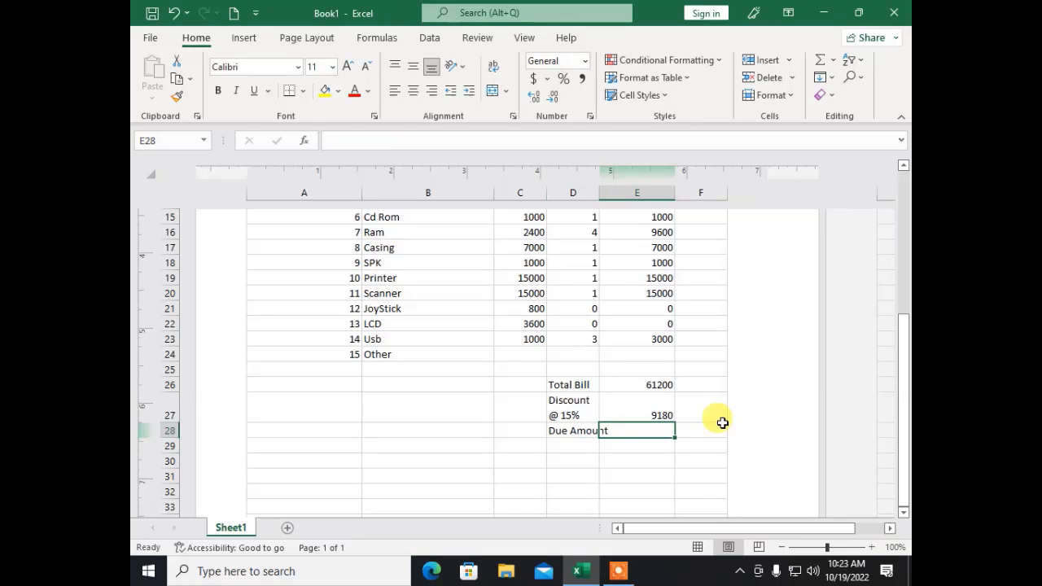
pyautogui.press('Left')
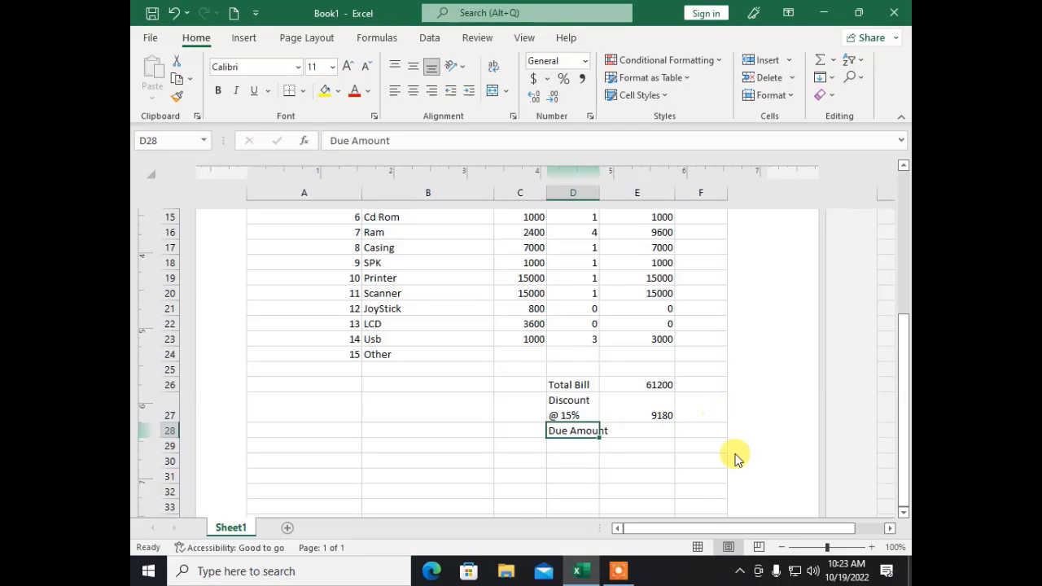
pyautogui.click(493, 66)
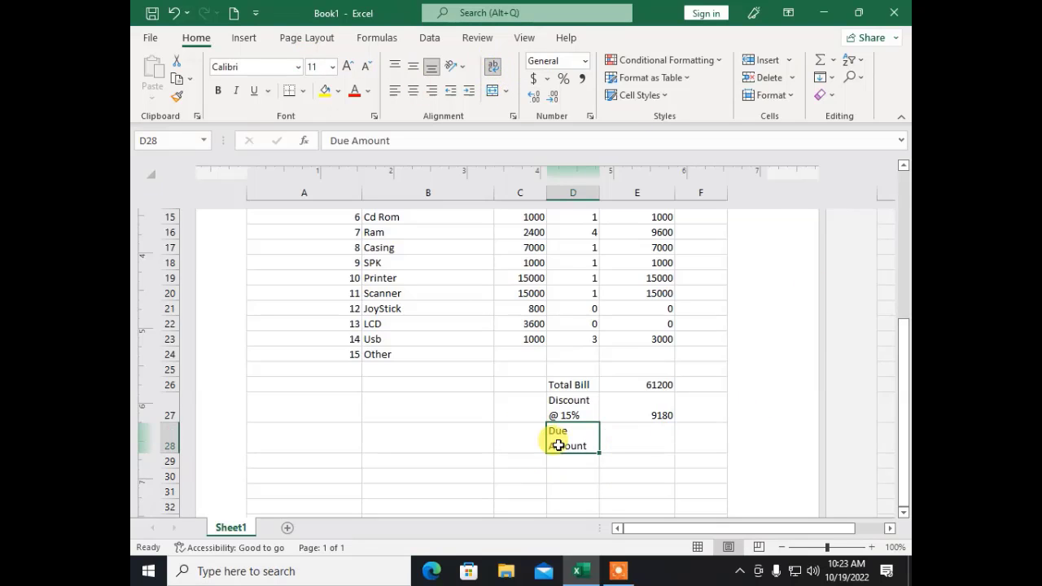
# Step: Enter =E26-E27 in E28 so the due amount shows 52020
pyautogui.click(647, 436)
pyautogui.write('=')
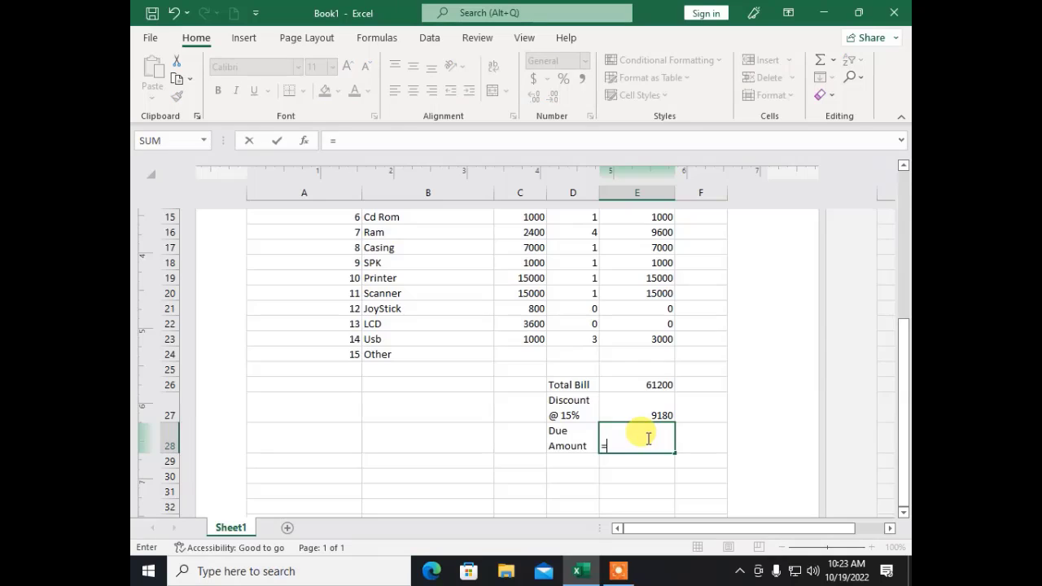
pyautogui.click(632, 380)
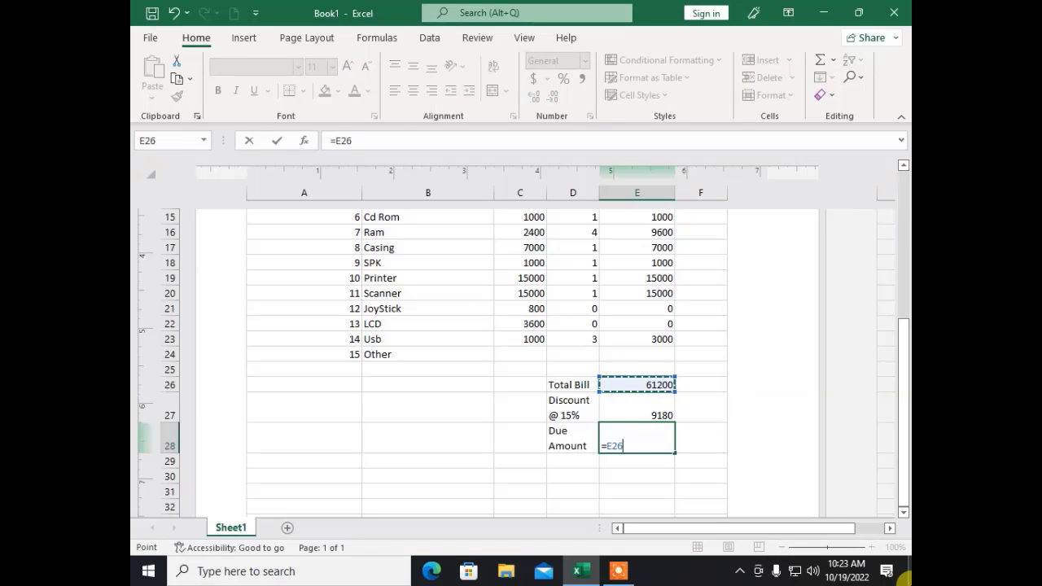
pyautogui.write('-')
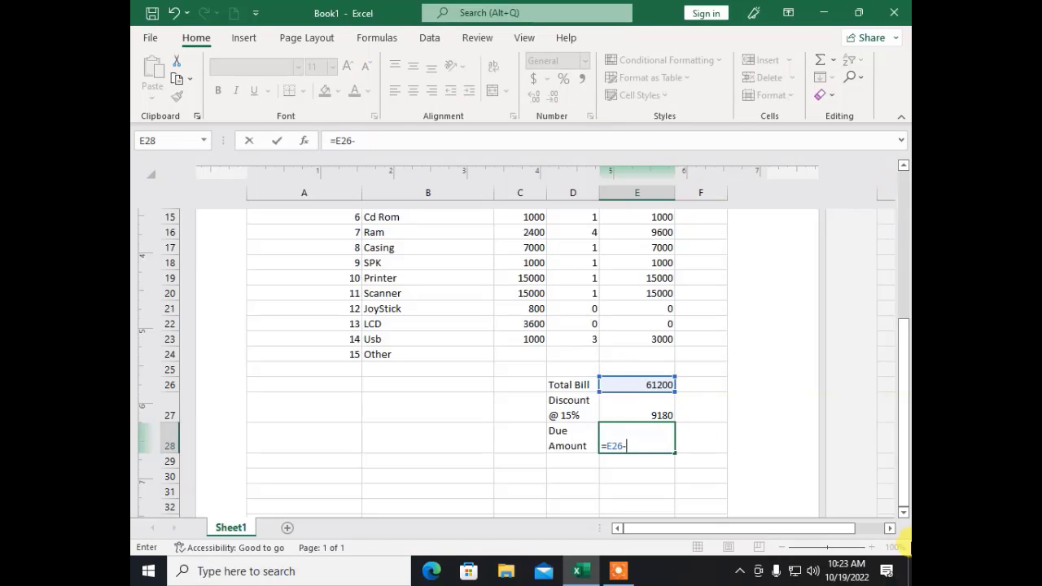
pyautogui.click(638, 414)
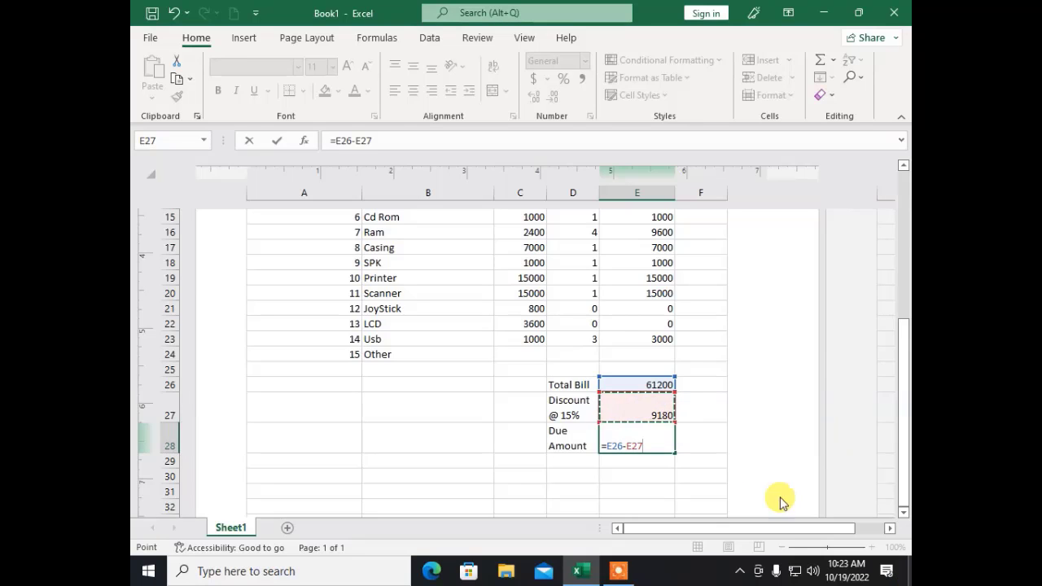
pyautogui.press('Return')
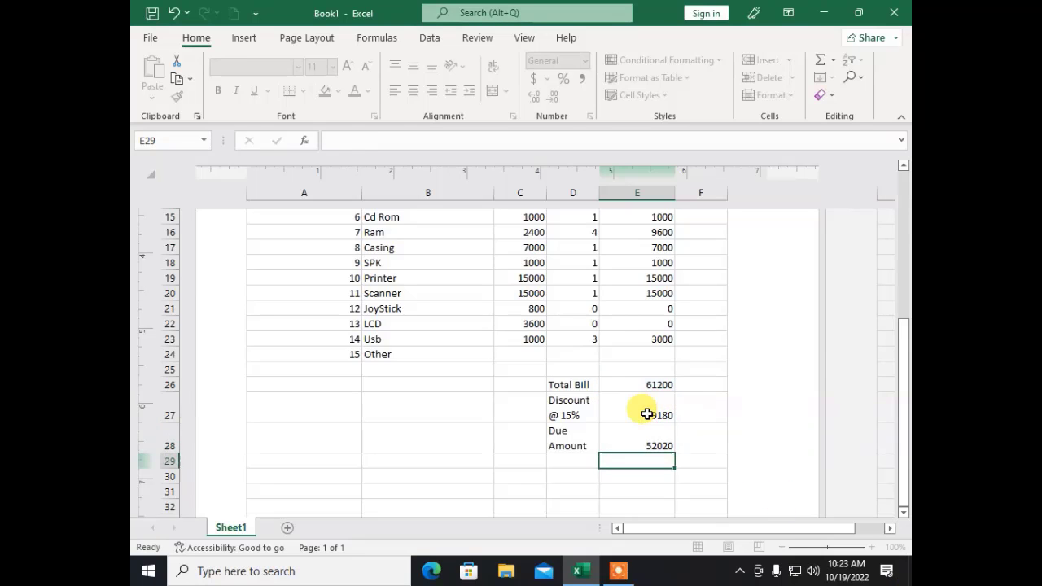
pyautogui.press('Up')
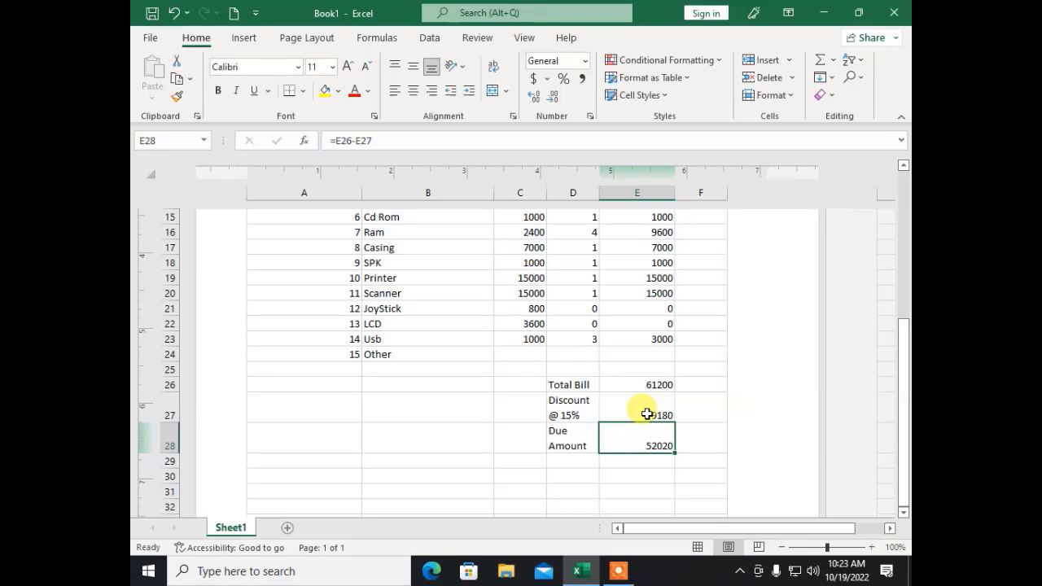
pyautogui.press('Up')
pyautogui.press('Up')
pyautogui.press('Up')
pyautogui.press('Up')
pyautogui.press('Up')
pyautogui.press('Up')
pyautogui.press('Up')
pyautogui.press('Up')
pyautogui.press('Up')
pyautogui.press('Up')
pyautogui.press('Up')
pyautogui.press('Up')
pyautogui.press('Up')
pyautogui.press('Up')
pyautogui.press('Up')
pyautogui.press('Up')
pyautogui.press('Up')
pyautogui.press('Up')
pyautogui.press('Up')
pyautogui.press('Up')
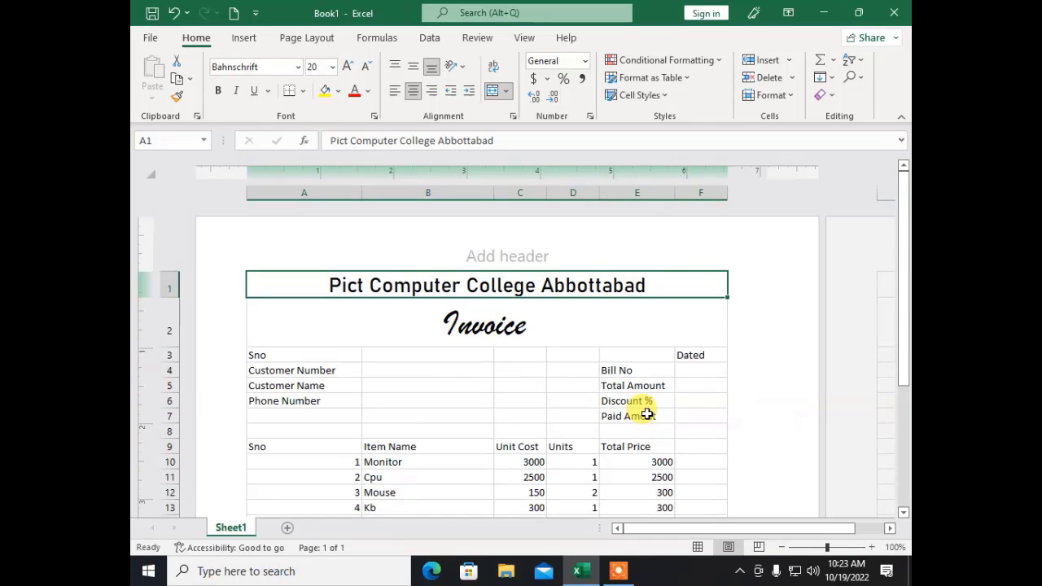
# Step: Enter 1 in F4 as the invoice's Bill No
pyautogui.press('Down')
pyautogui.press('Down')
pyautogui.press('Down')
pyautogui.press('Right')
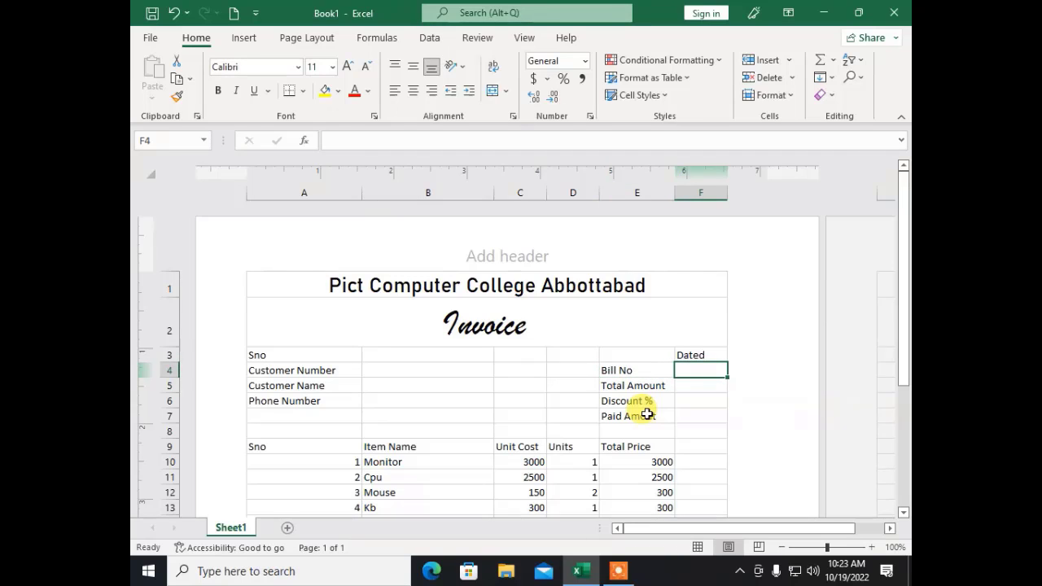
pyautogui.scroll(-1, 321, 279)
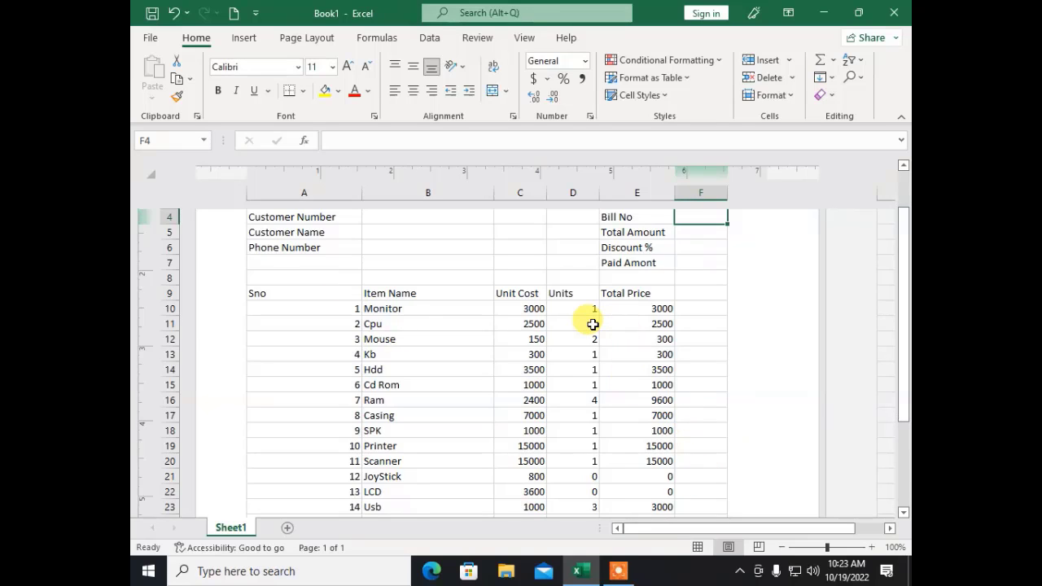
pyautogui.write('1')
pyautogui.press('Return')
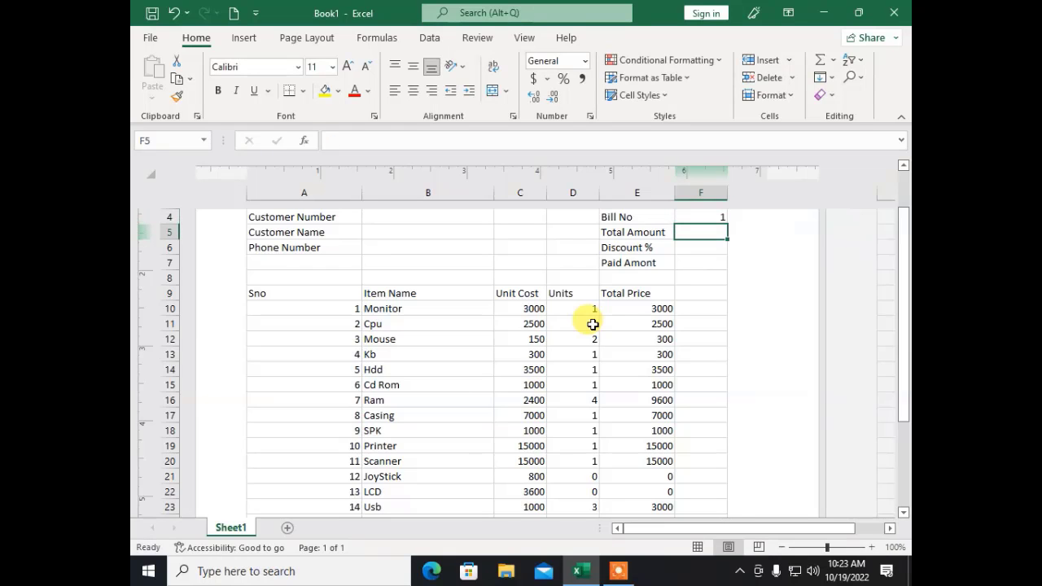
pyautogui.scroll(-3, 742, 230)
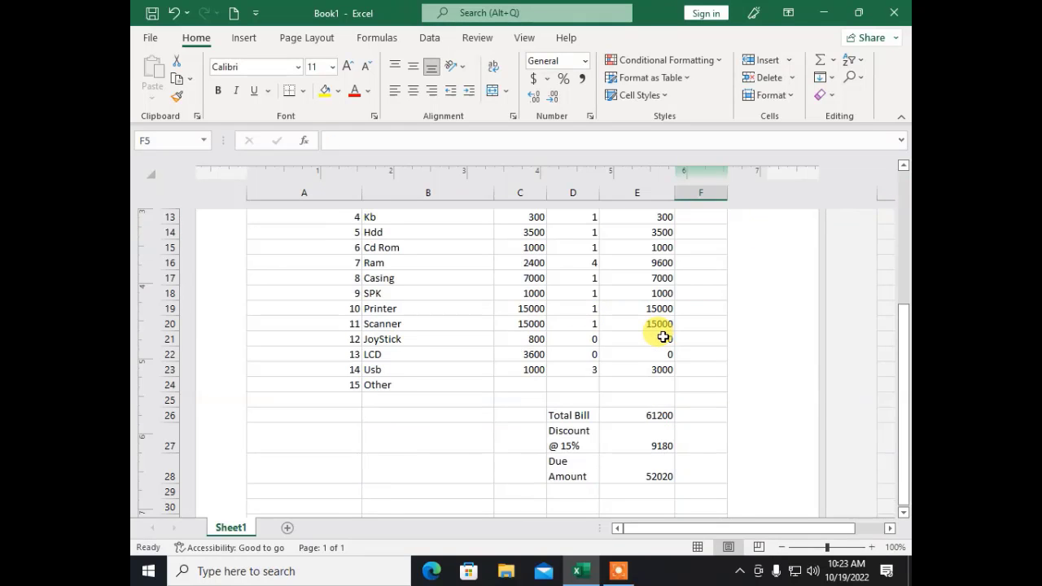
pyautogui.click(643, 415)
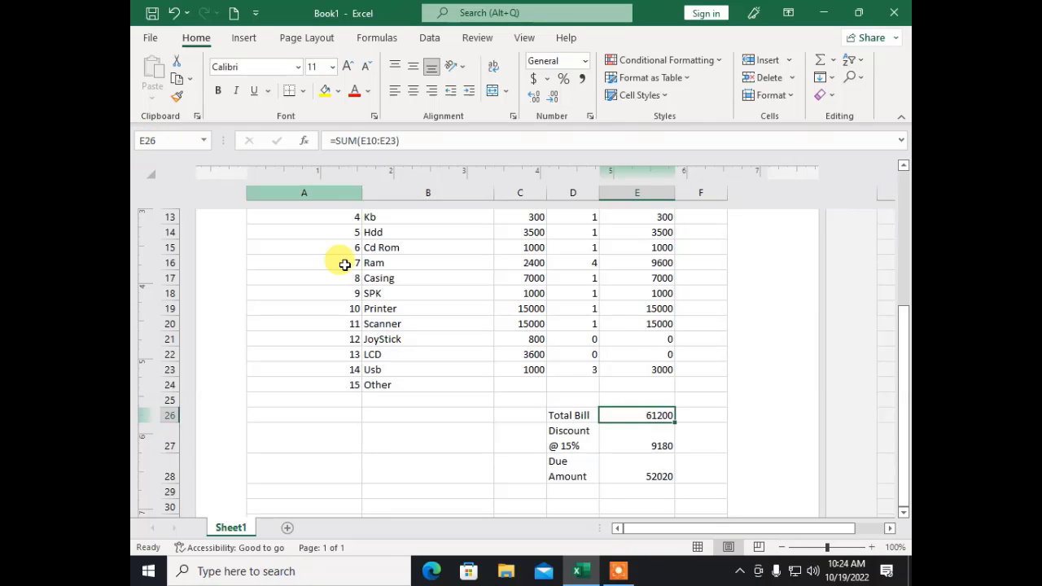
pyautogui.scroll(3, 363, 285)
pyautogui.scroll(3, 721, 236)
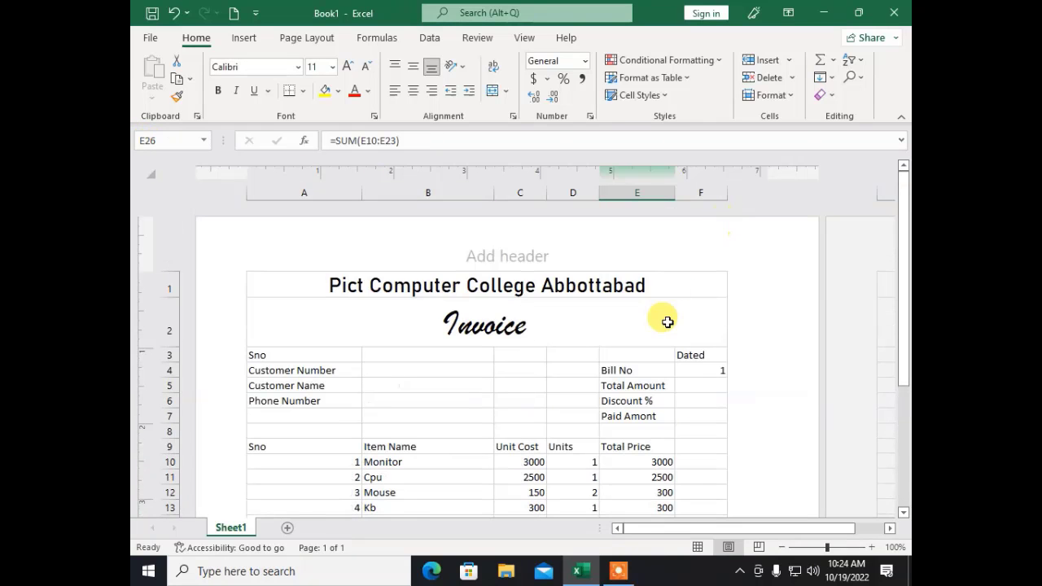
# Step: Set the Total Amount in F5 to =E20, showing 61200
pyautogui.click(681, 384)
pyautogui.write('=e')
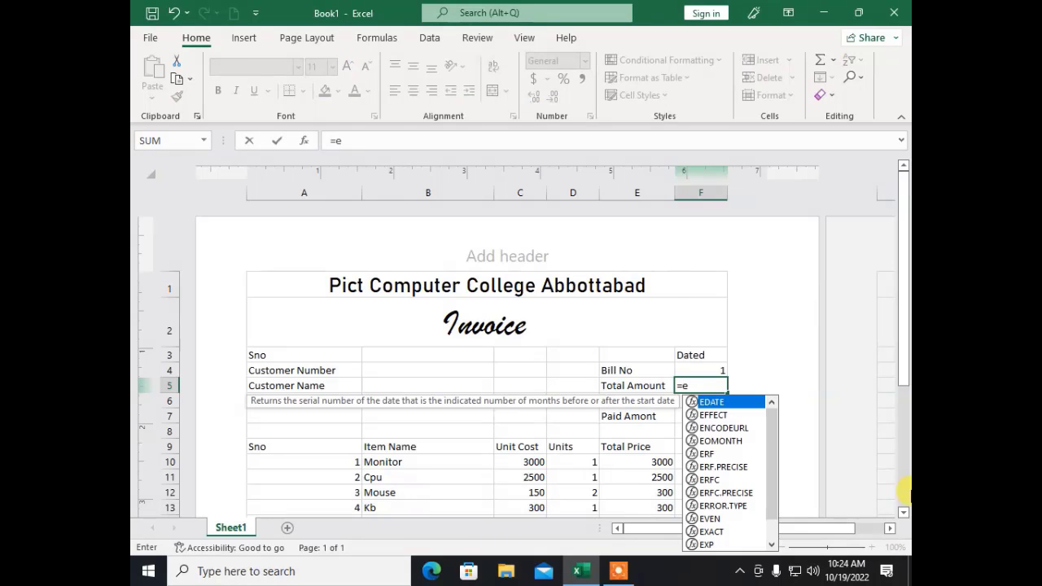
pyautogui.write('20')
pyautogui.press('Return')
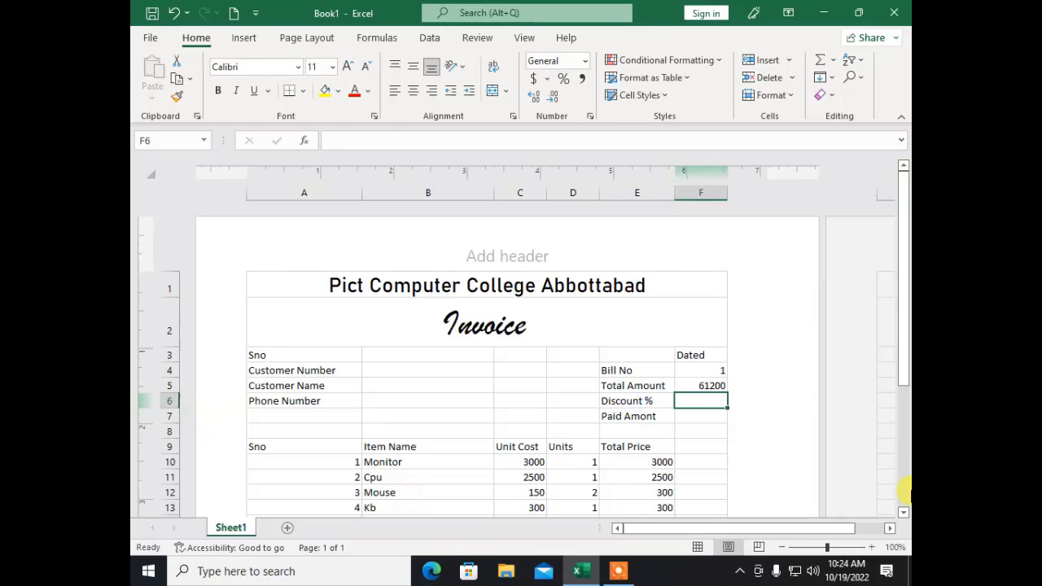
# Step: Enter 15% as the Discount % in F6 and check the E28 due amount
pyautogui.write('15')
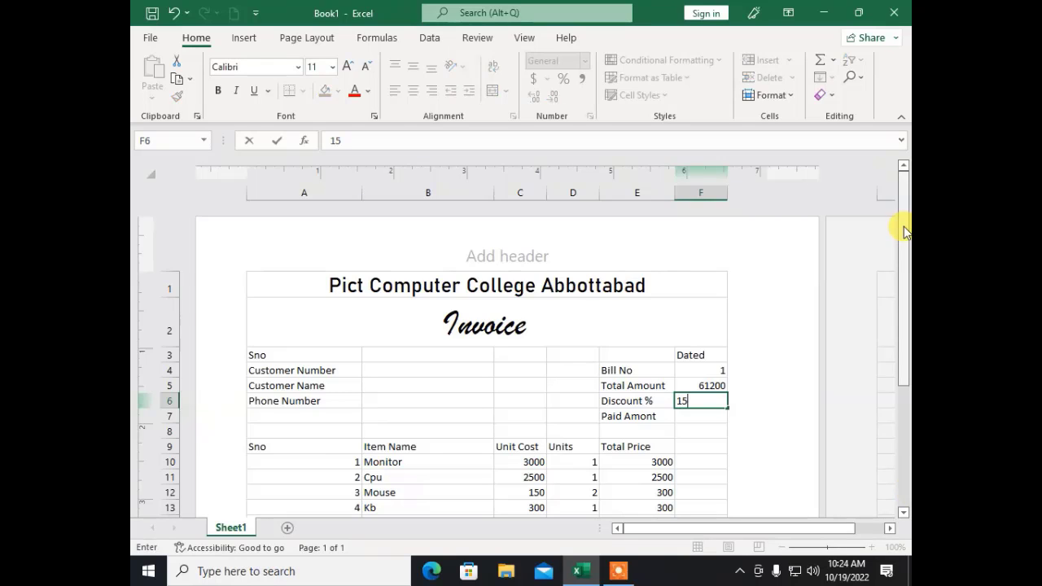
pyautogui.write('%')
pyautogui.press('Return')
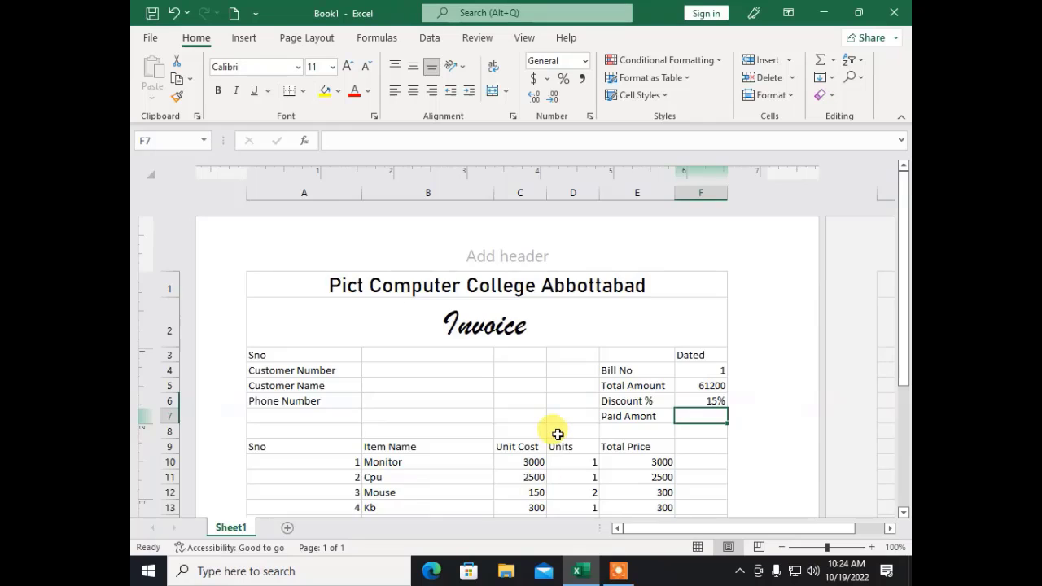
pyautogui.scroll(-5, 553, 432)
pyautogui.click(637, 430)
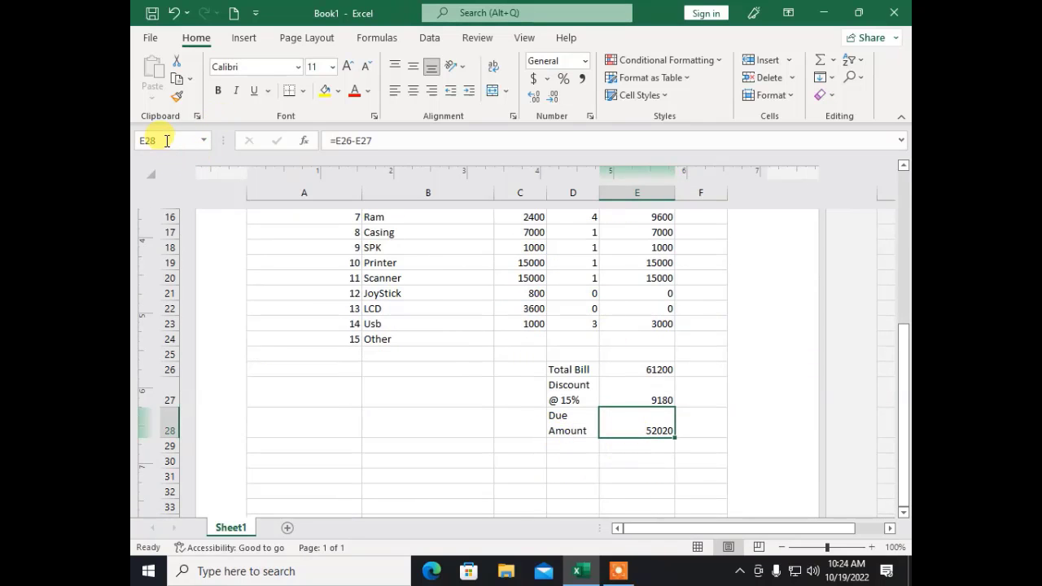
# Step: Link Paid Amont in F7 to the due amount in E28
pyautogui.scroll(4, 525, 346)
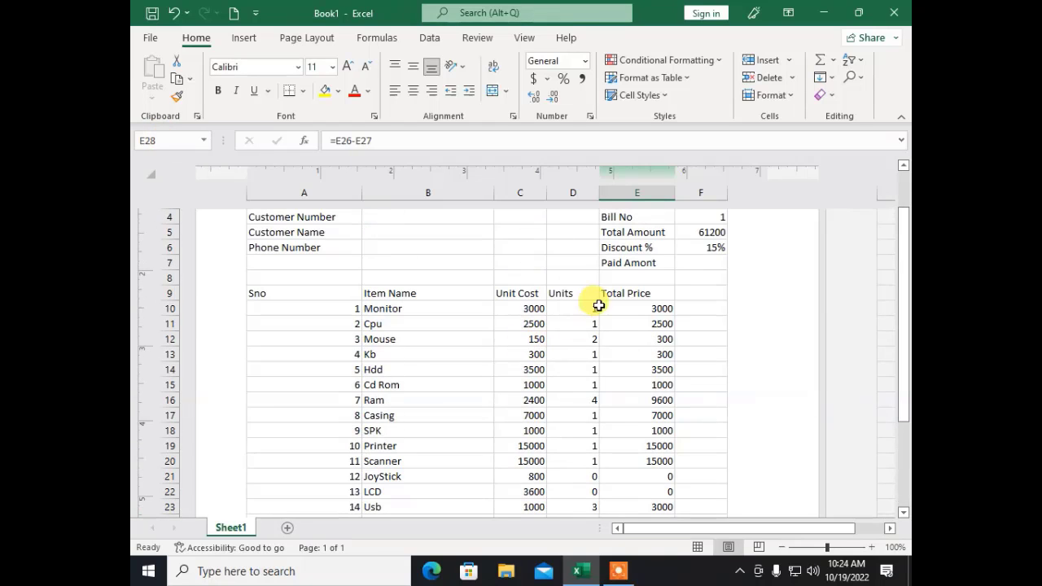
pyautogui.click(696, 261)
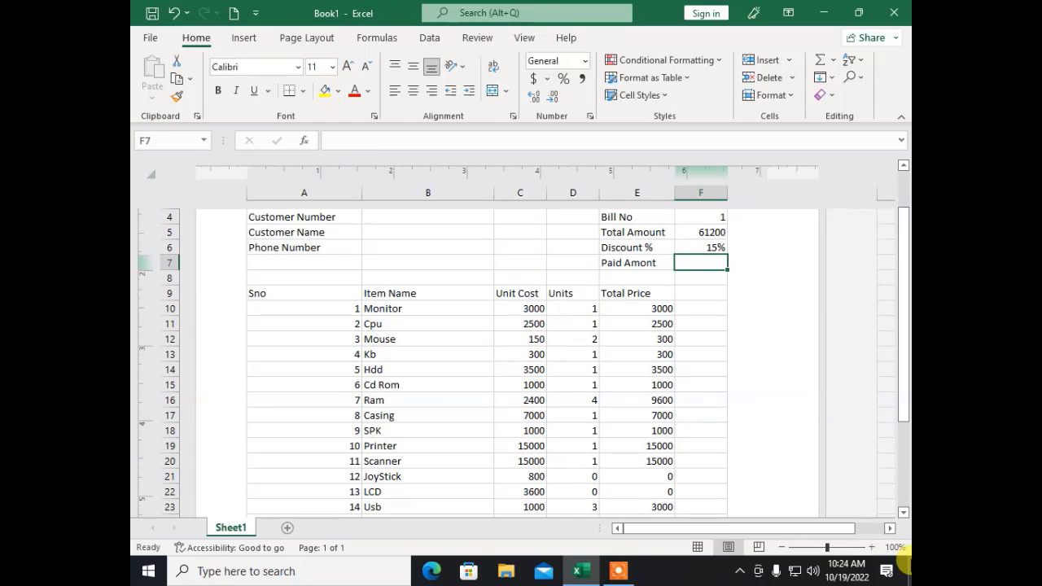
pyautogui.write('=e28')
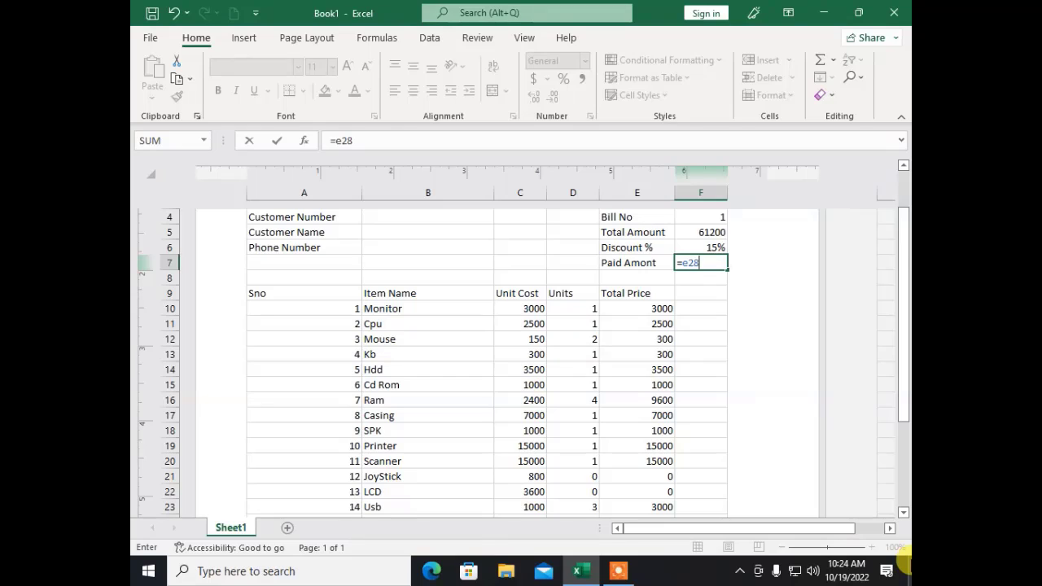
pyautogui.press('Return')
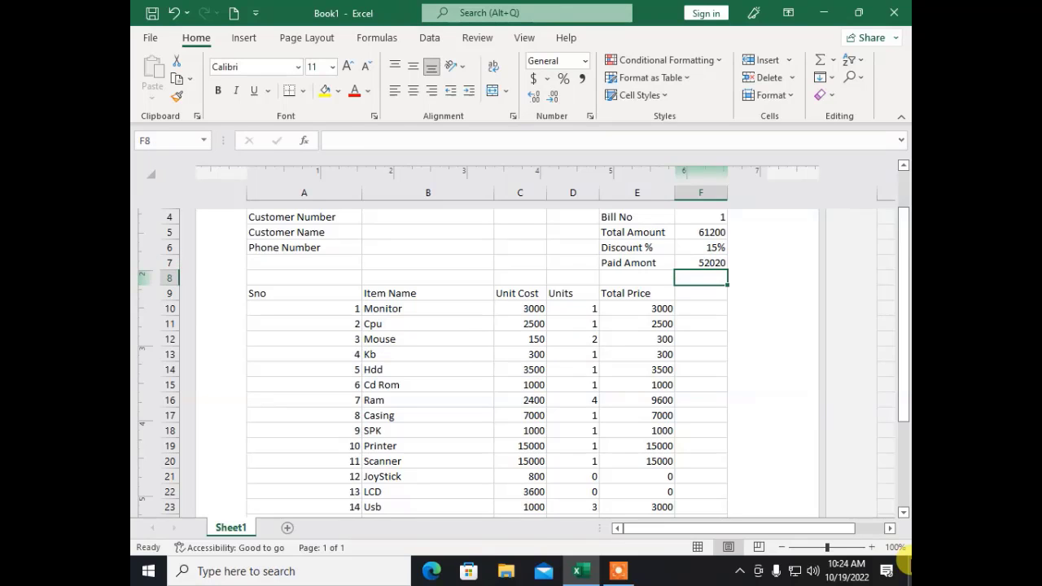
# Step: Change the Monitor to 3 units at 2500 each, giving 65700 total and 55845 paid
pyautogui.press('Down')
pyautogui.press('Down')
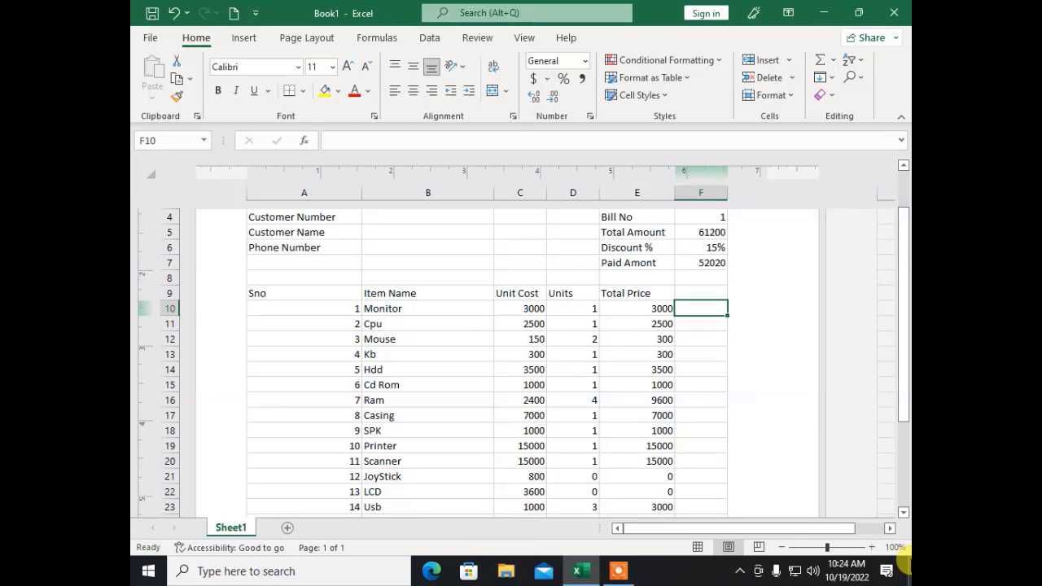
pyautogui.press('Left')
pyautogui.press('Left')
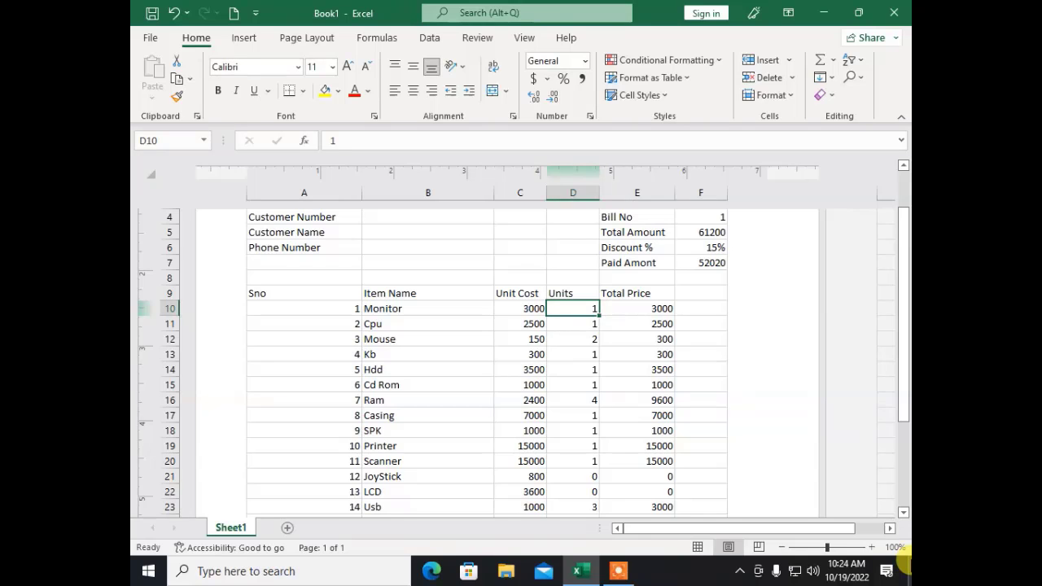
pyautogui.write('3')
pyautogui.press('Return')
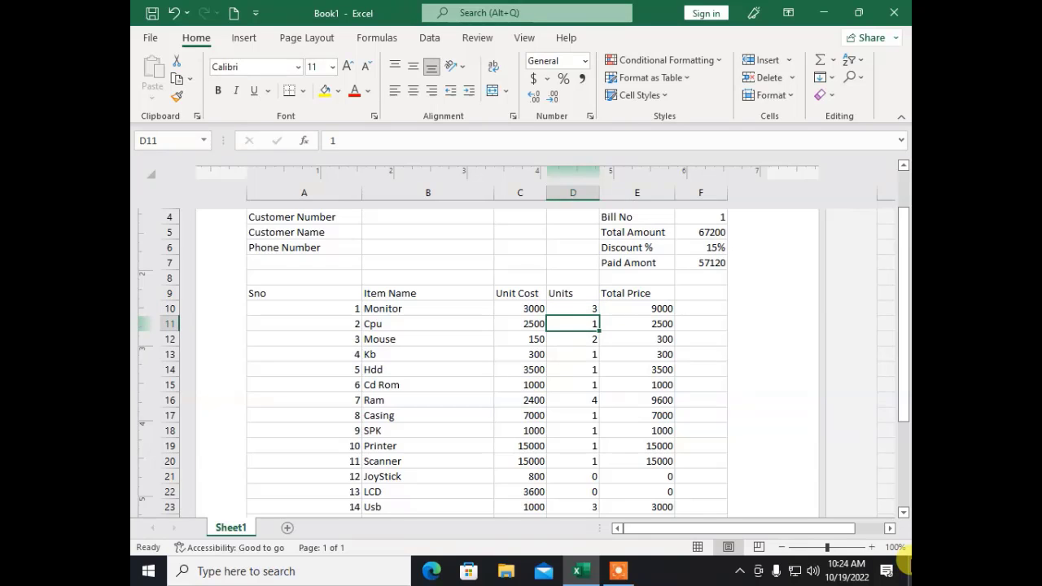
pyautogui.scroll(-3, 721, 412)
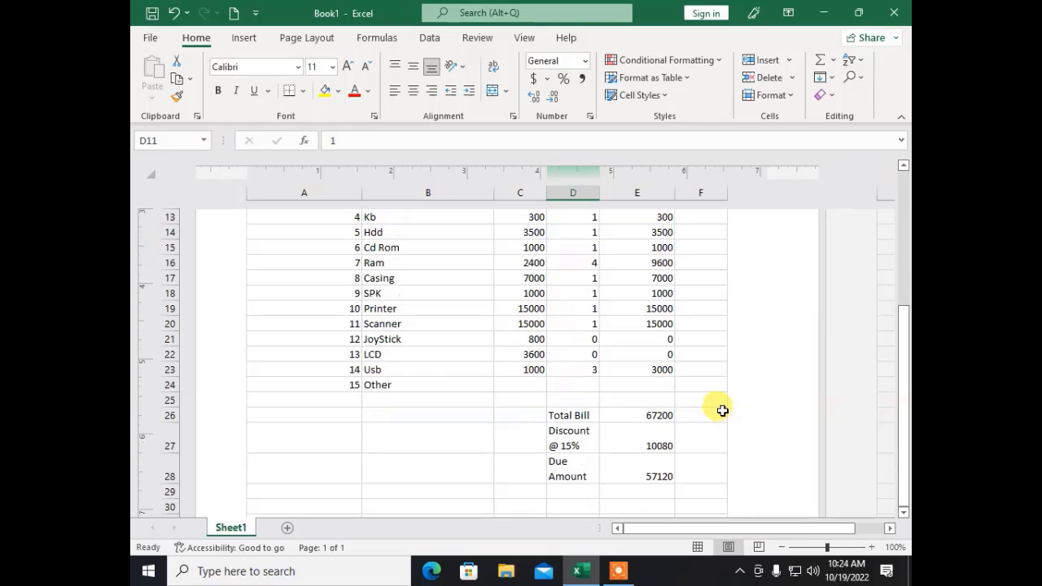
pyautogui.scroll(3, 721, 411)
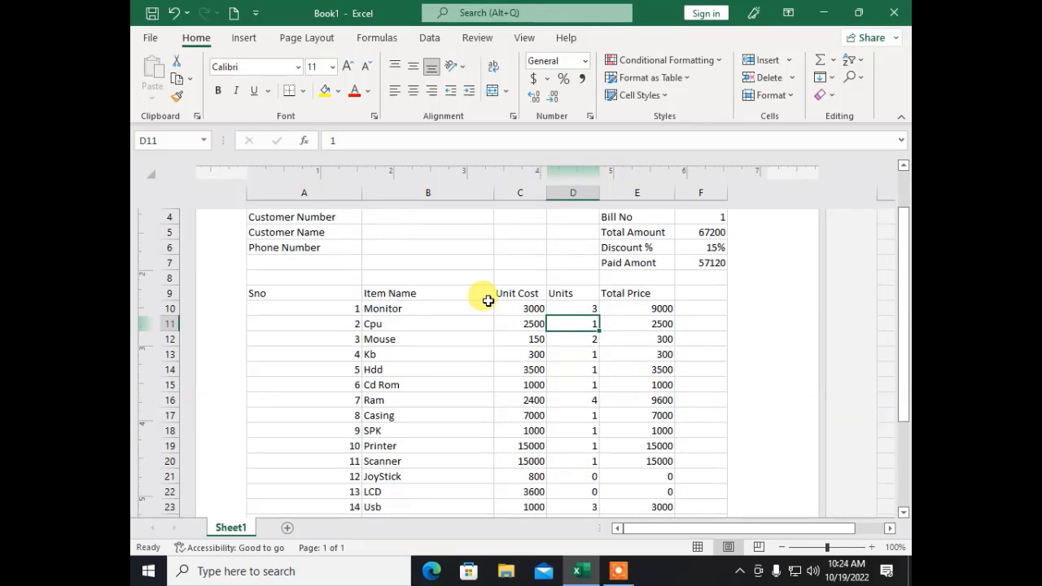
pyautogui.click(518, 309)
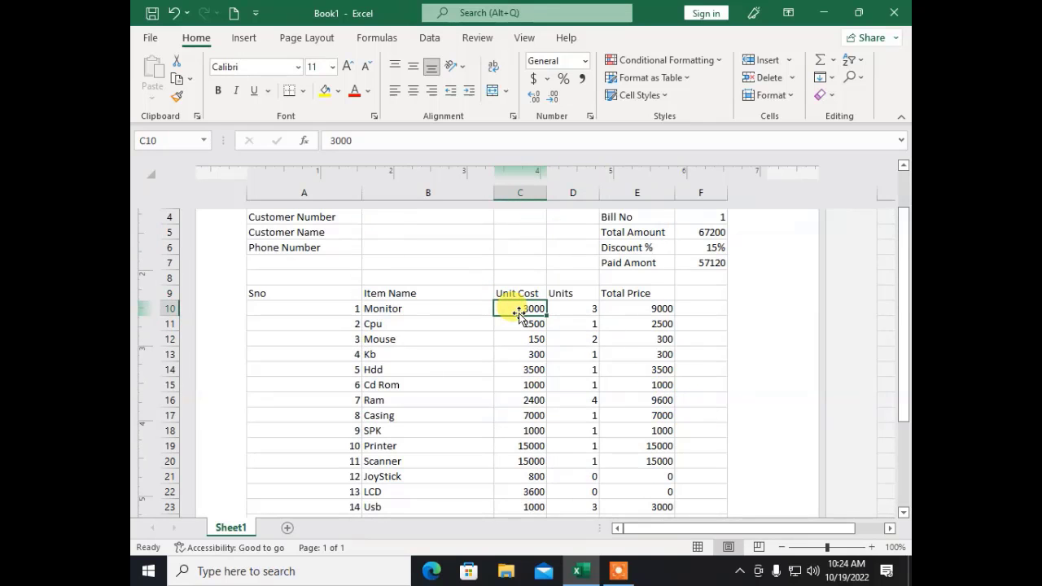
pyautogui.write('2500')
pyautogui.press('Return')
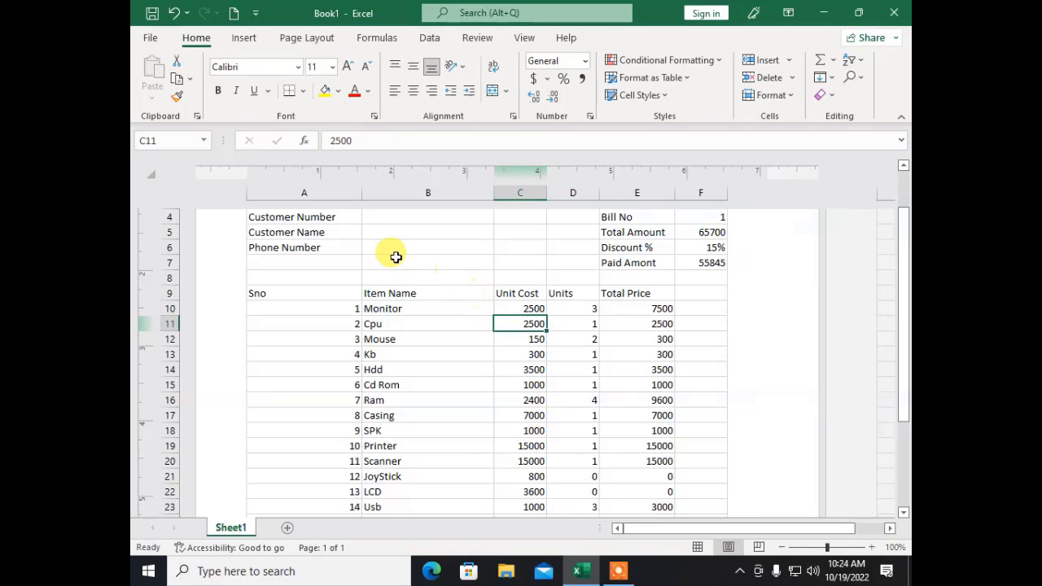
pyautogui.scroll(-3, 489, 378)
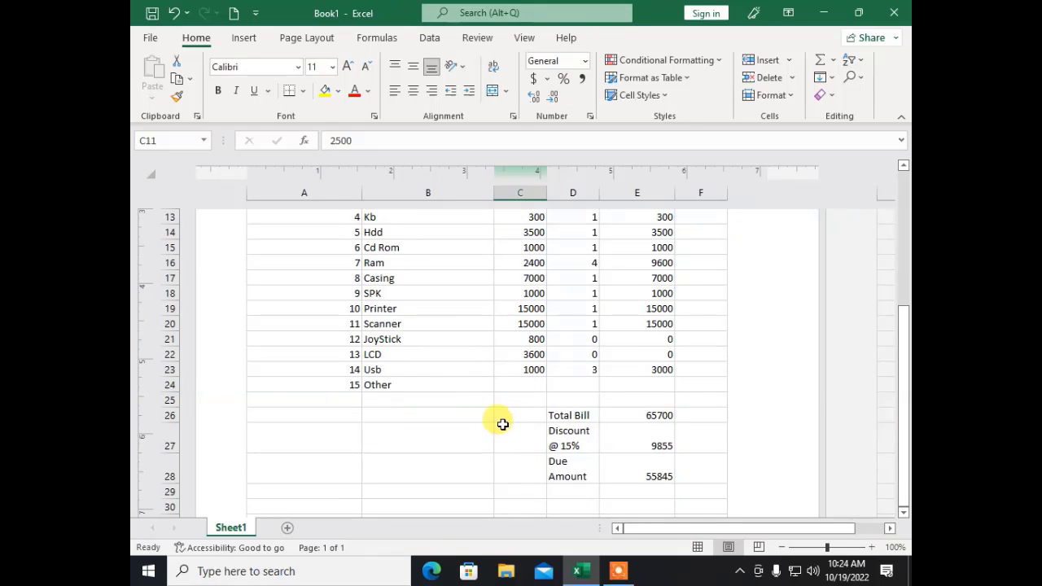
pyautogui.scroll(5, 503, 424)
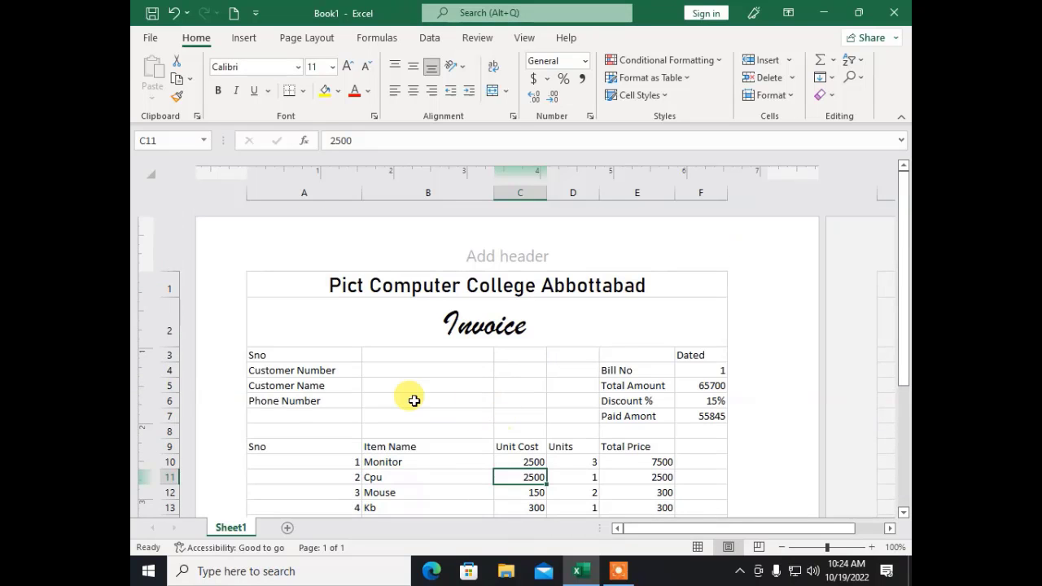
# Step: Save the workbook in Documents with the file name 'Invoice'
pyautogui.click(151, 39)
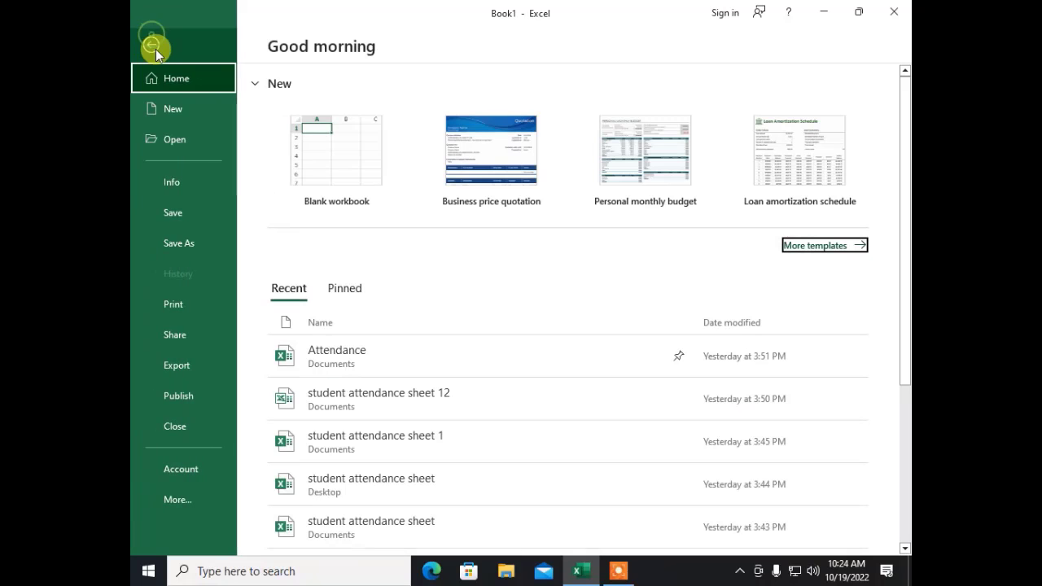
pyautogui.click(175, 222)
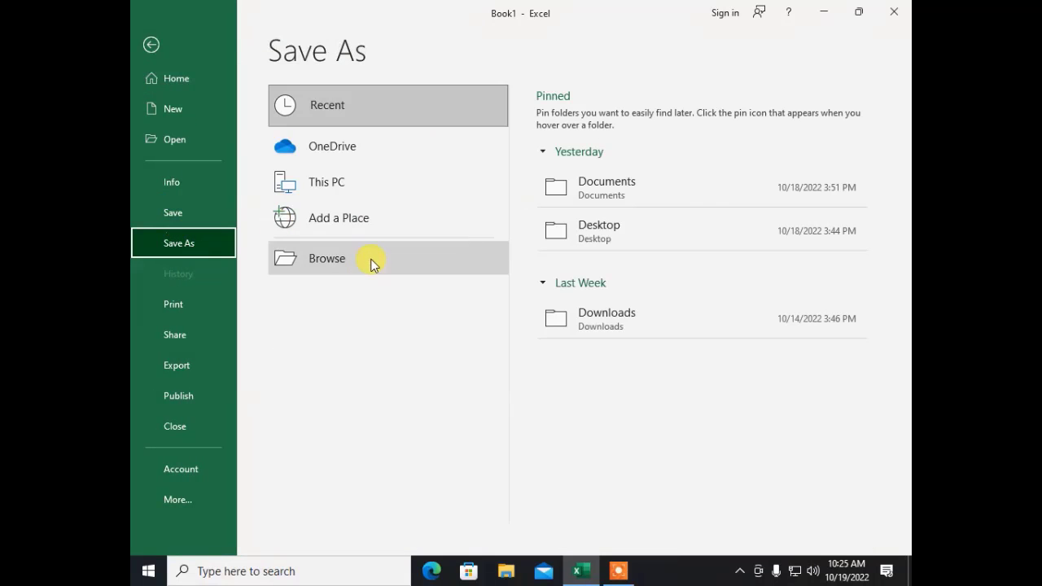
pyautogui.click(331, 268)
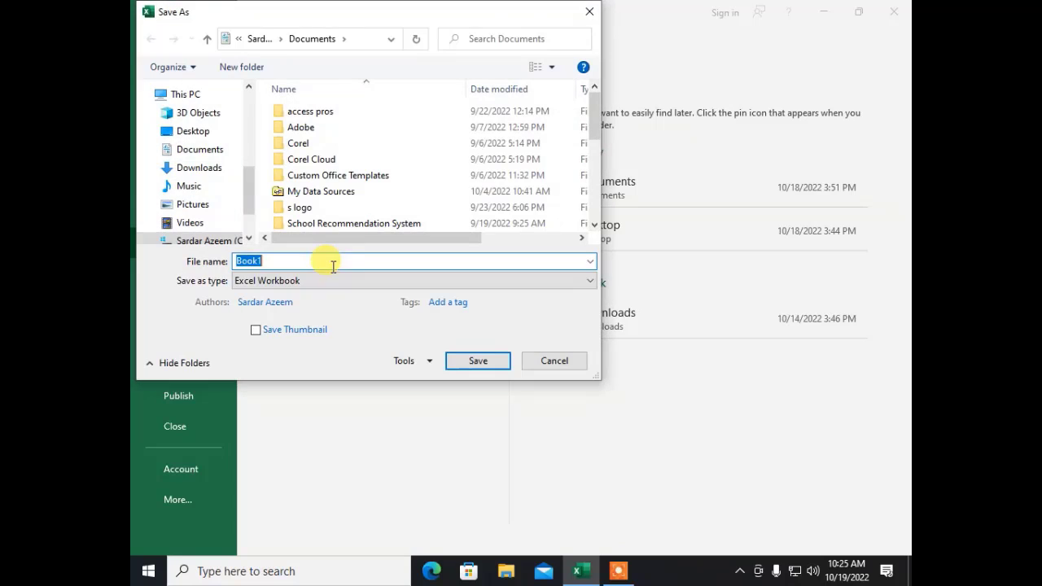
pyautogui.write('Invoice')
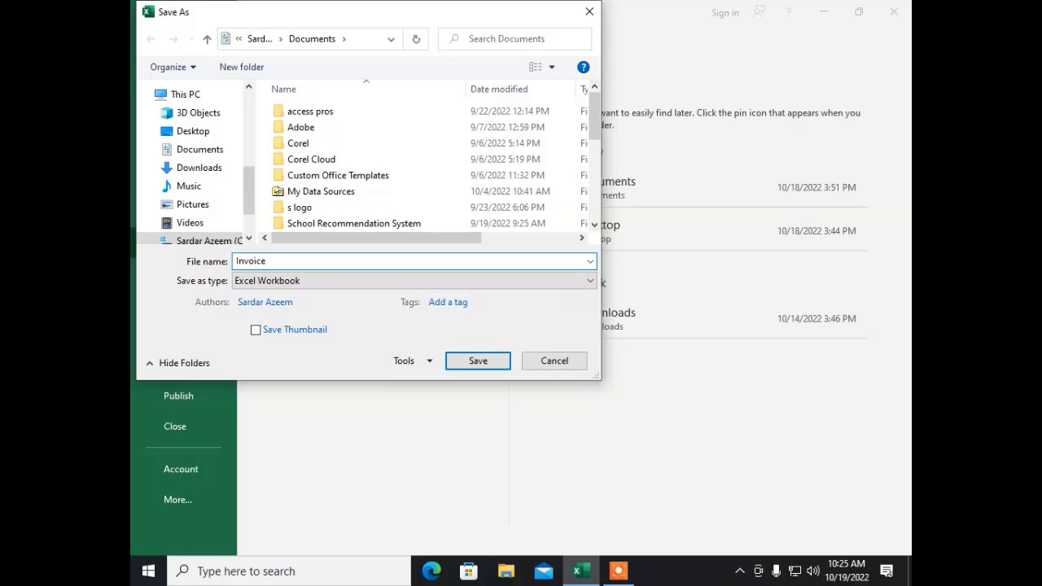
pyautogui.press('Return')
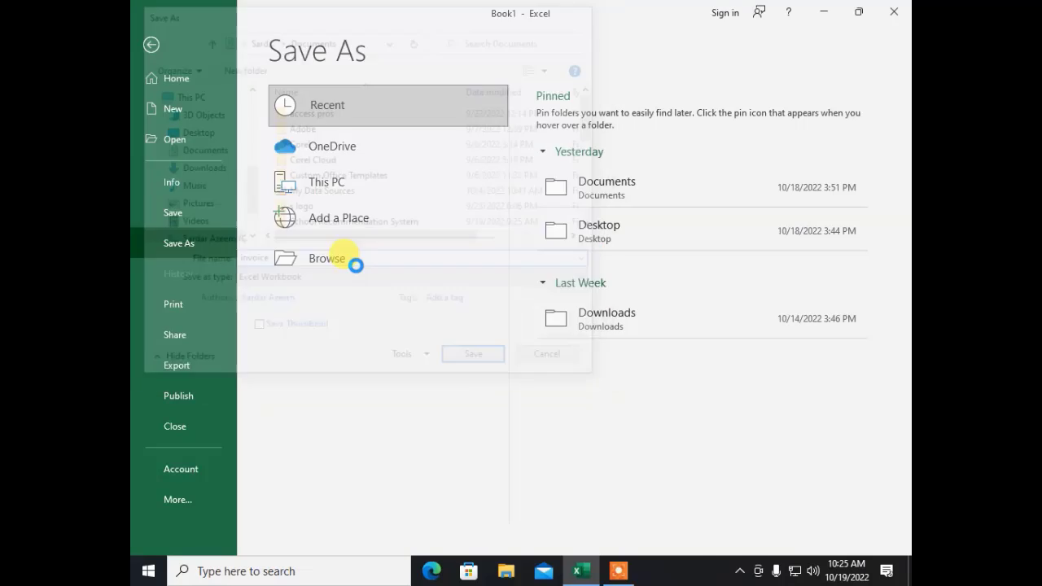
pyautogui.click(347, 399)
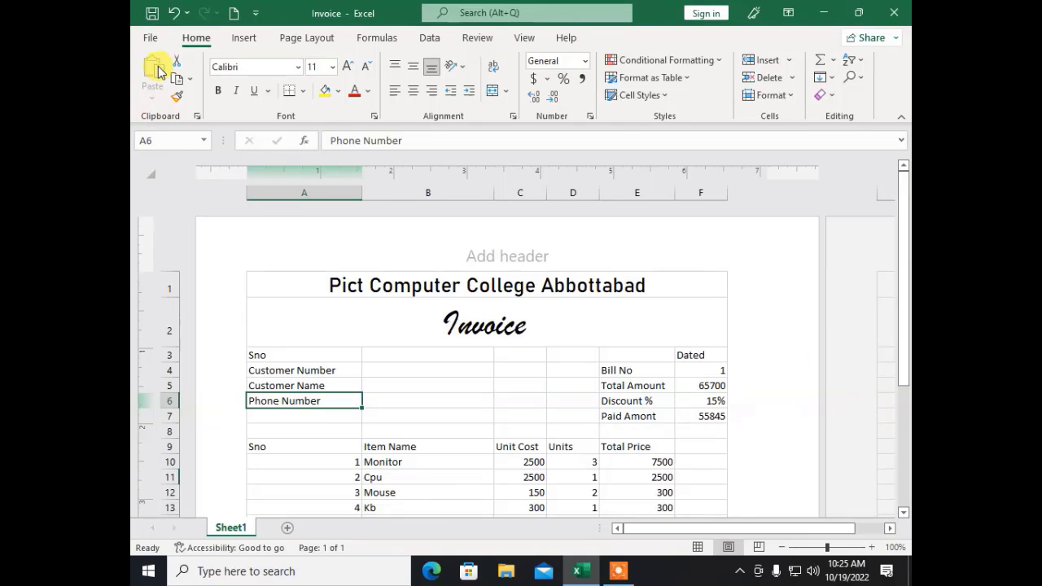
# Step: Set the workbook's Title property to 'Invoice' and its Categories to 'Bill'
pyautogui.click(151, 40)
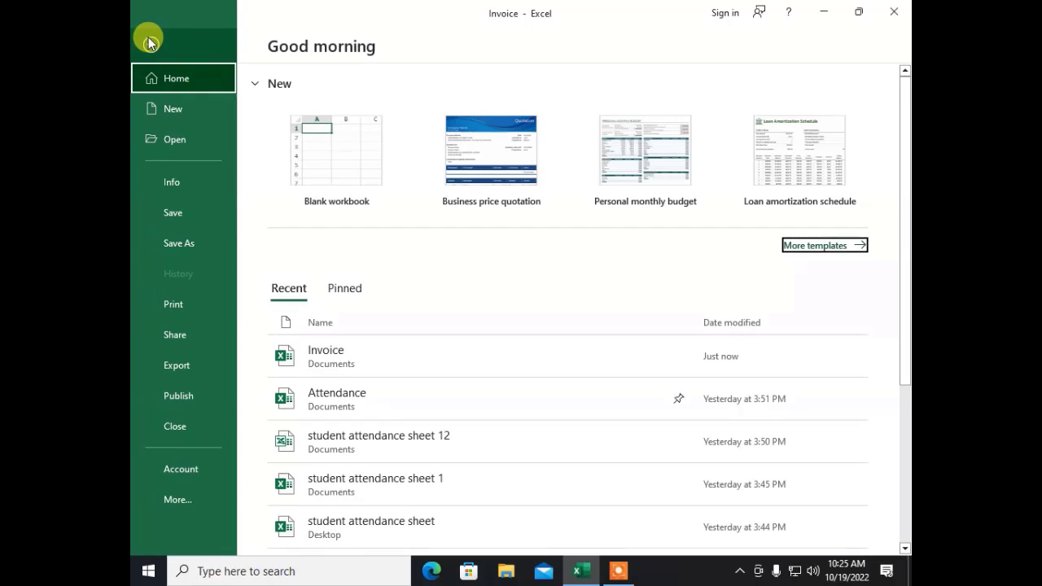
pyautogui.click(181, 181)
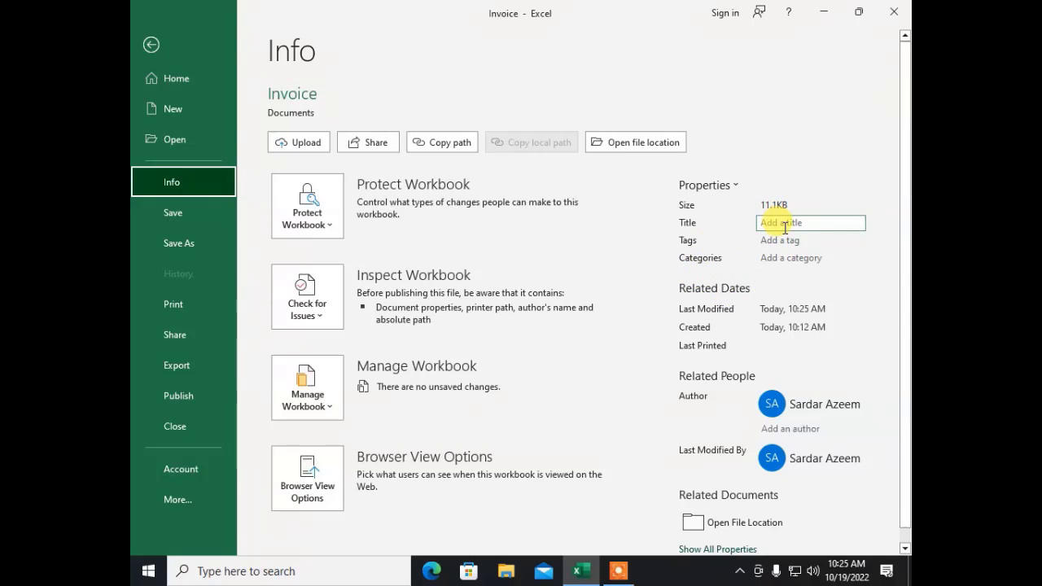
pyautogui.click(785, 227)
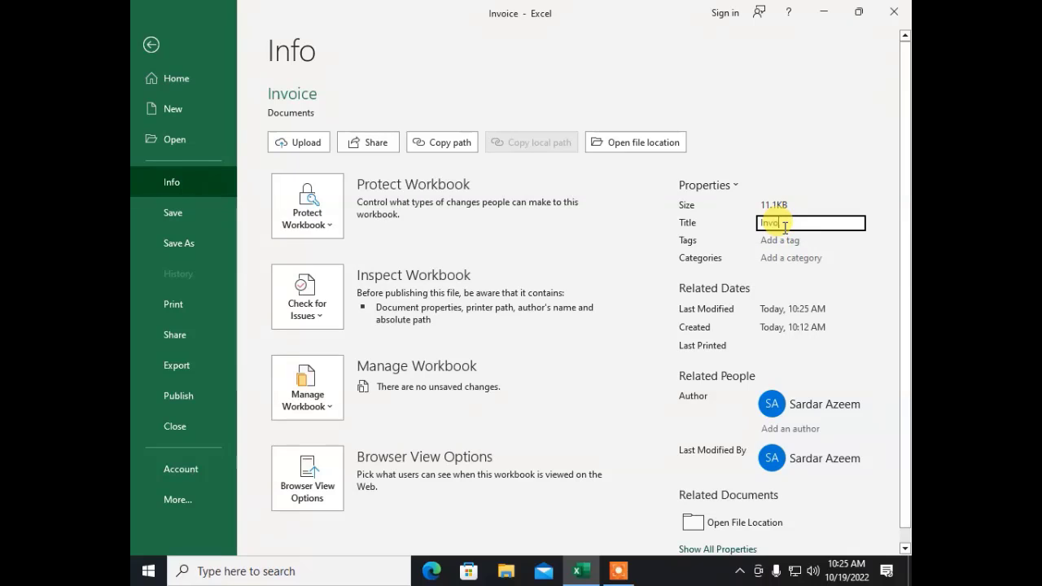
pyautogui.write('Invoice')
pyautogui.click(783, 241)
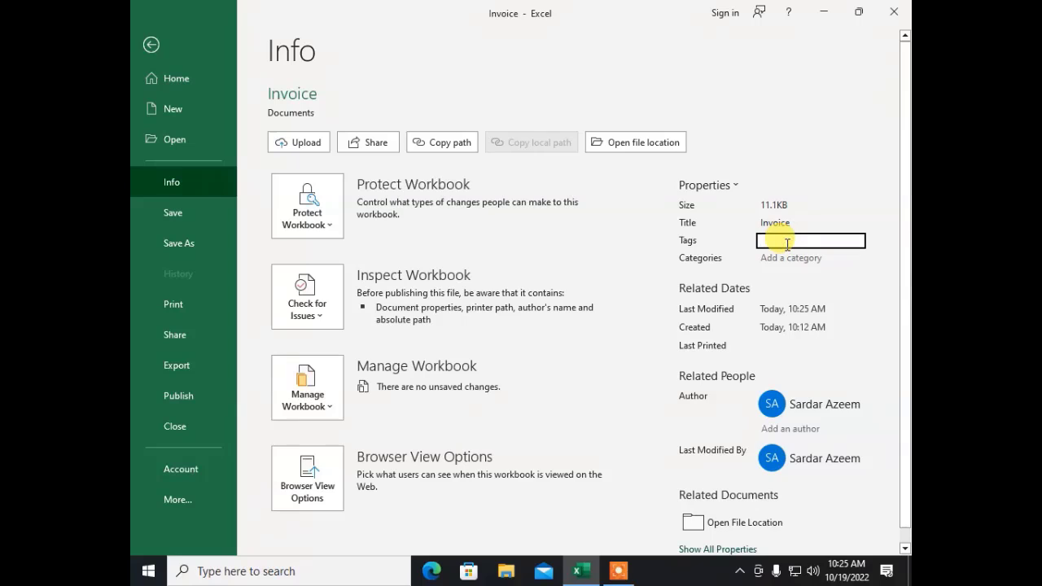
pyautogui.click(788, 263)
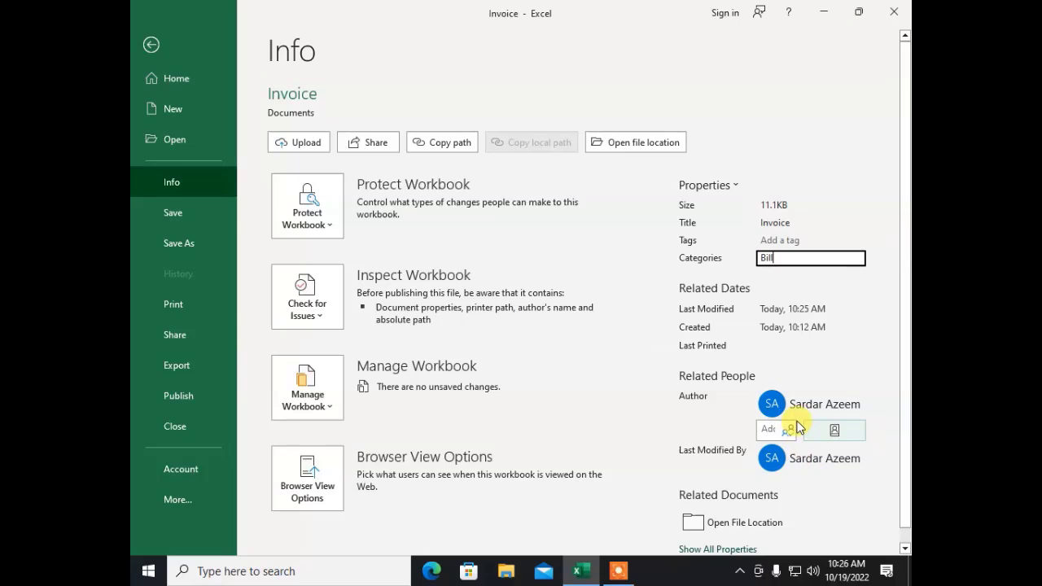
pyautogui.moveTo(797, 418)
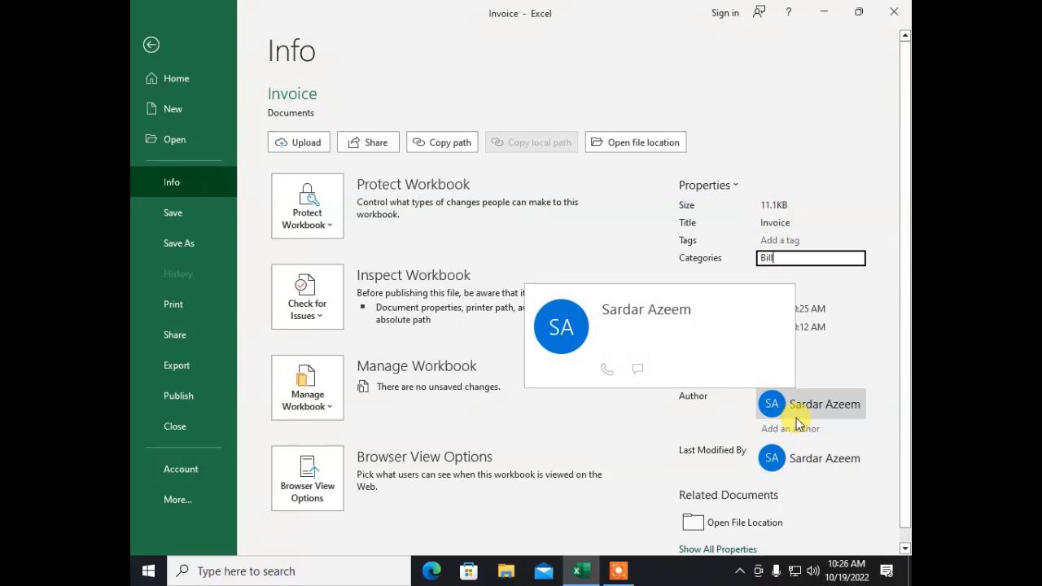
pyautogui.click(744, 356)
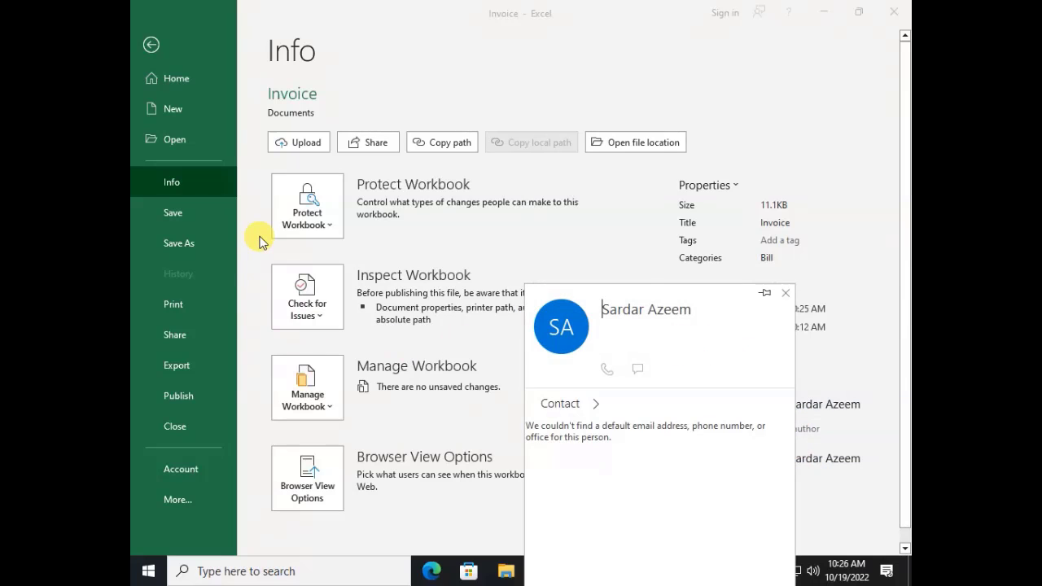
pyautogui.press('Escape')
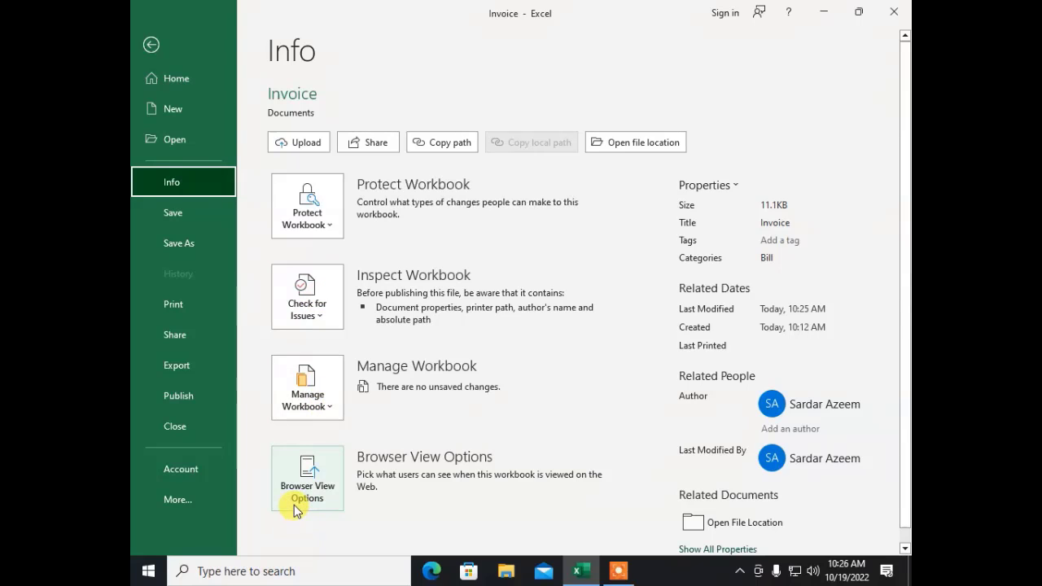
# Step: Encrypt the Invoice workbook with an opening password, then close it
pyautogui.click(323, 220)
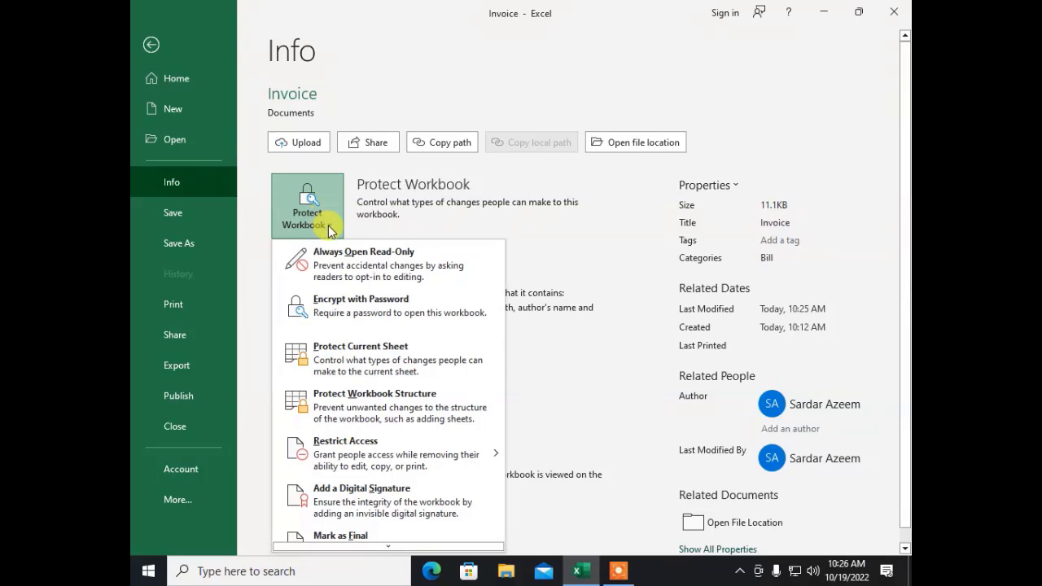
pyautogui.scroll(-1, 383, 415)
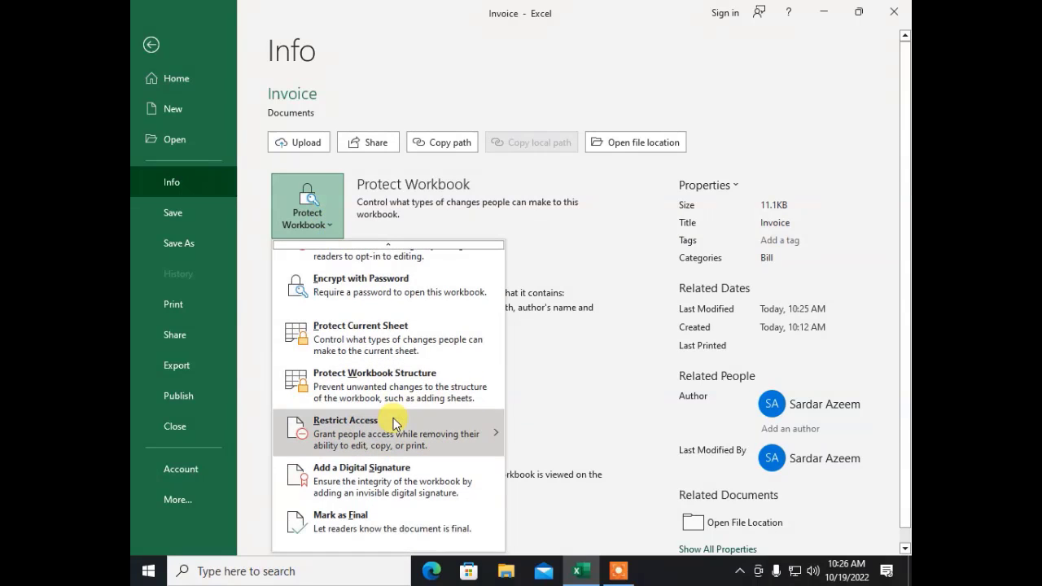
pyautogui.moveTo(394, 418)
pyautogui.scroll(1, 389, 401)
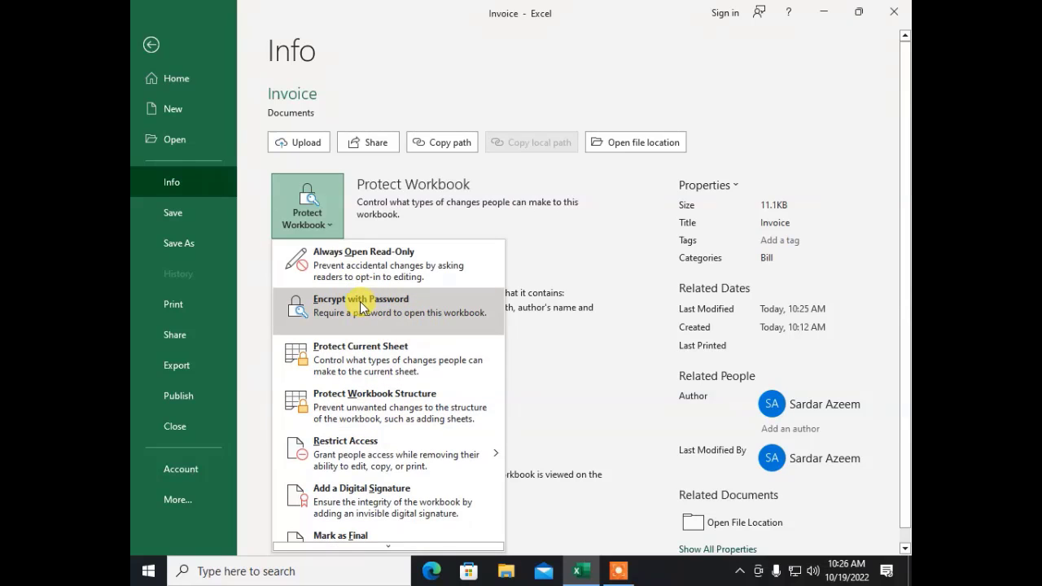
pyautogui.click(317, 323)
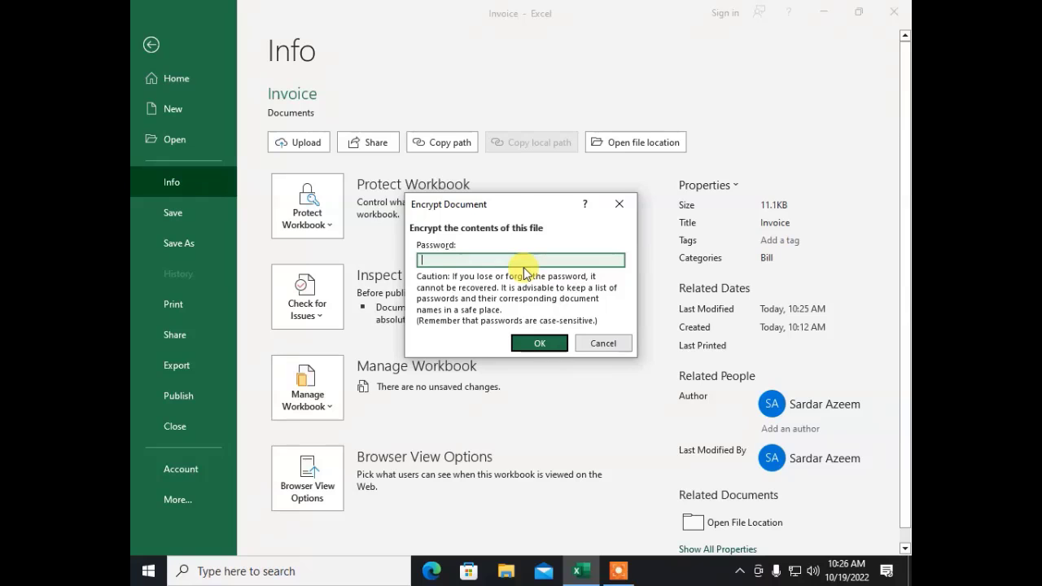
pyautogui.write('123')
pyautogui.press('Return')
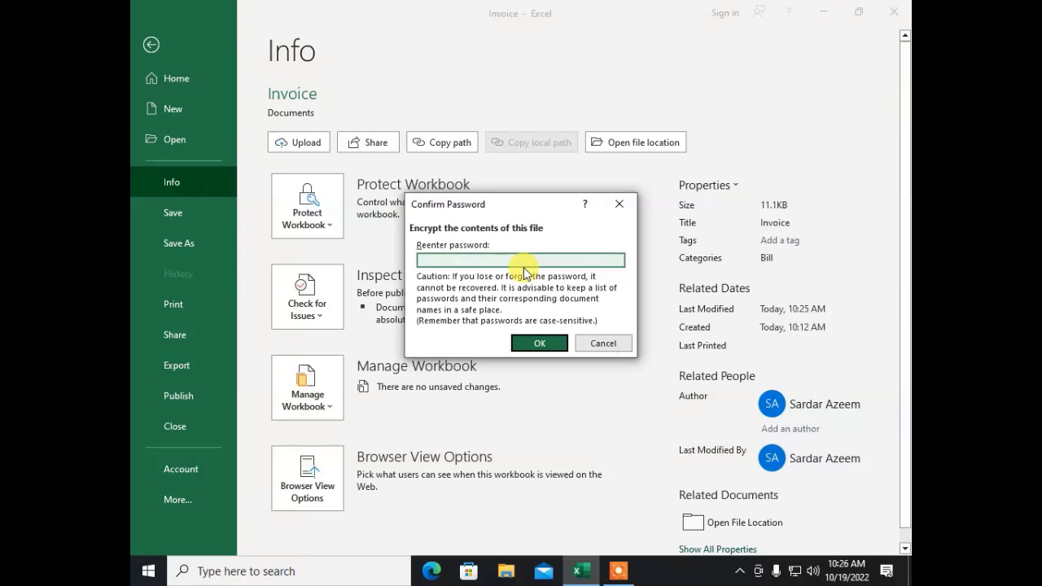
pyautogui.write('123')
pyautogui.press('Return')
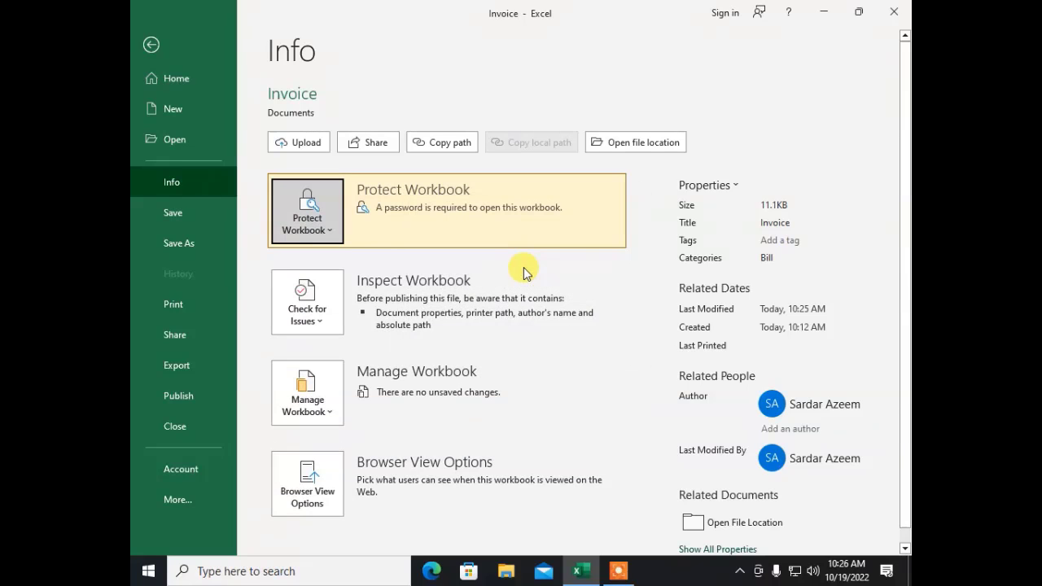
pyautogui.click(165, 417)
# Step: Save the changes, then reopen Invoice from Recent and enter its password
pyautogui.click(450, 304)
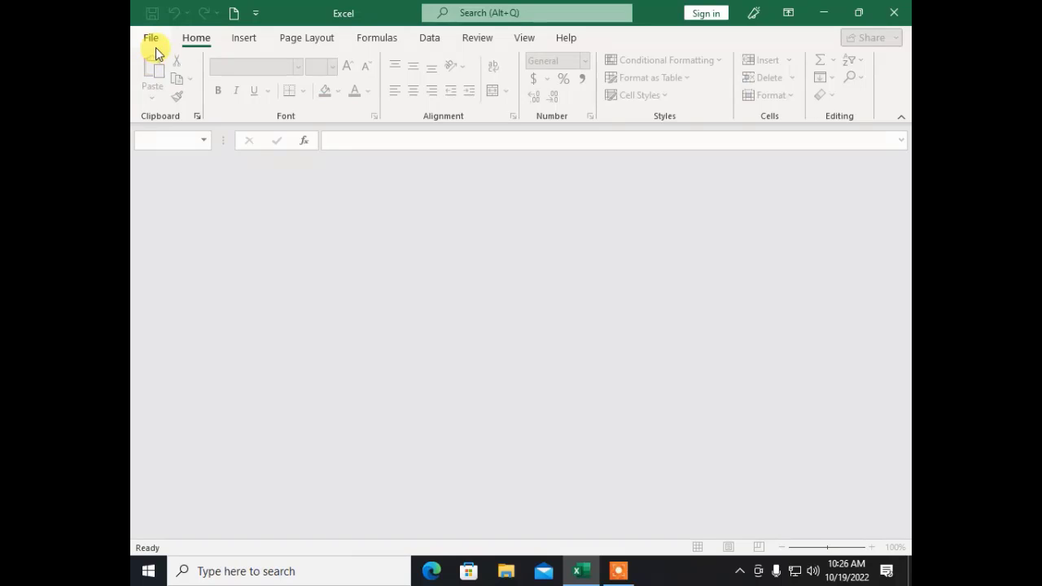
pyautogui.click(150, 37)
pyautogui.click(324, 355)
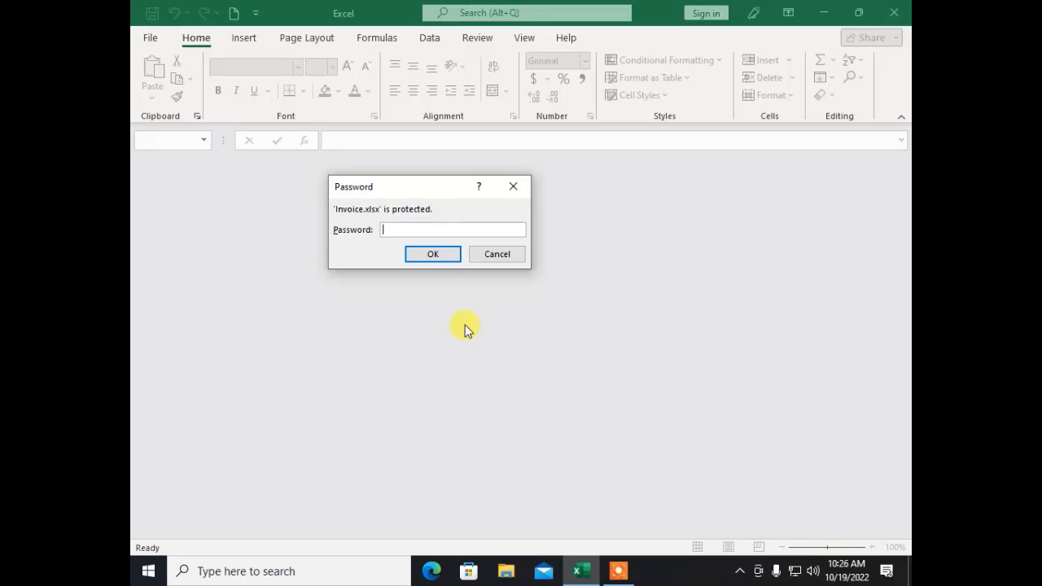
pyautogui.write('1234')
pyautogui.press('Return')
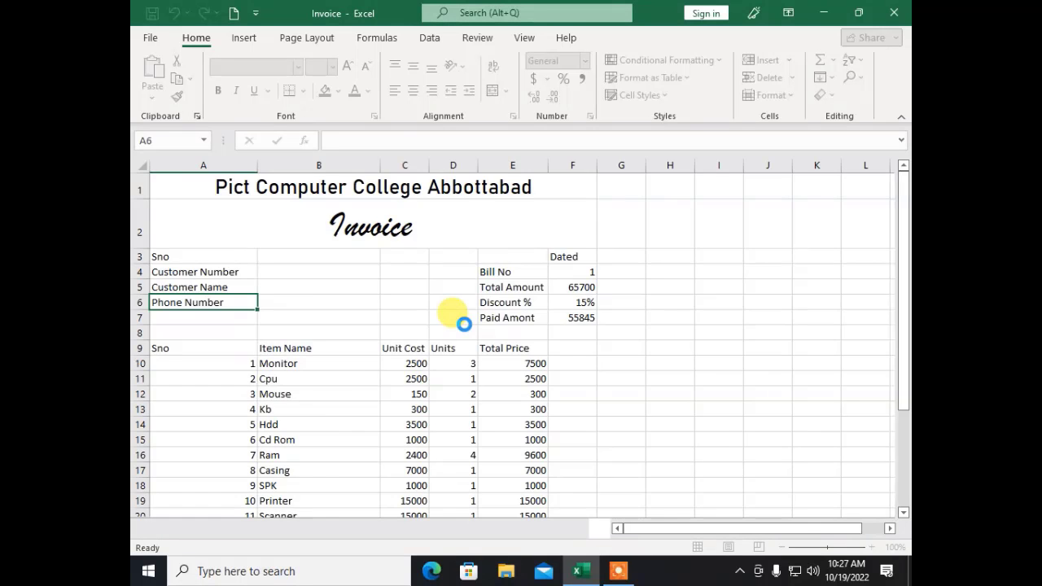
# Step: Clear the workbook's encryption password so it no longer needs one to open
pyautogui.click(148, 33)
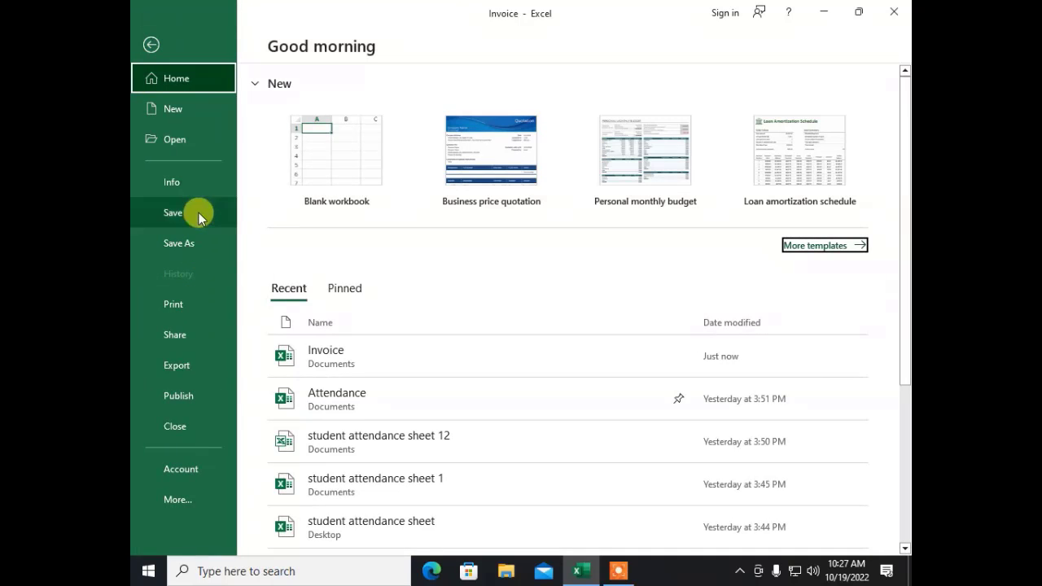
pyautogui.click(200, 179)
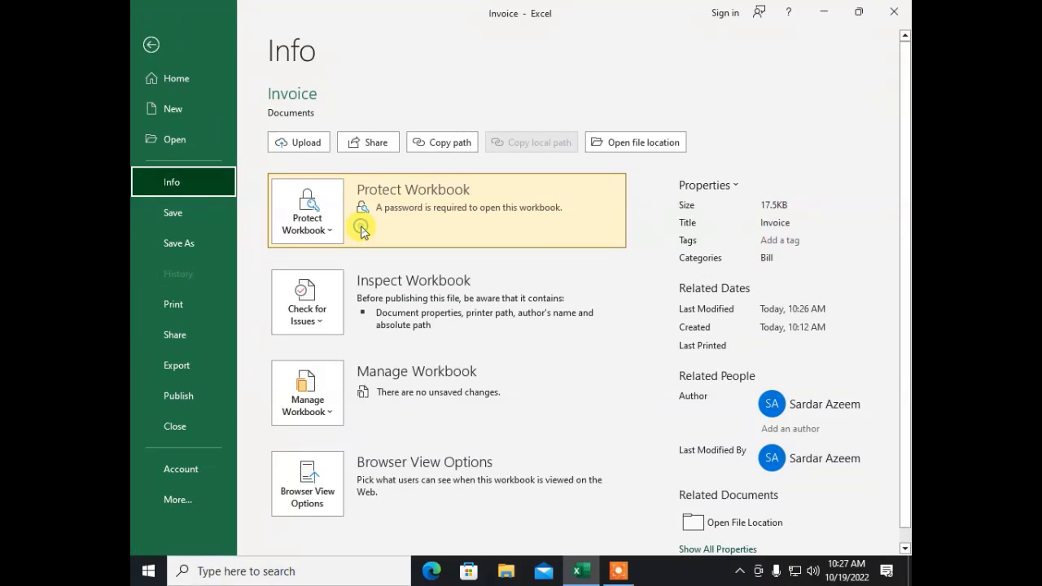
pyautogui.click(326, 226)
pyautogui.click(342, 320)
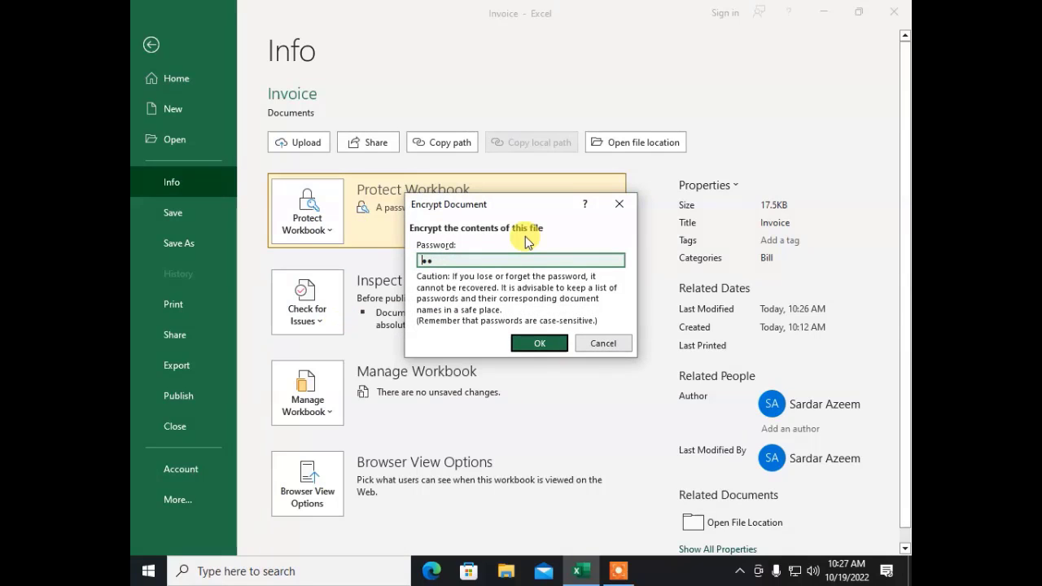
pyautogui.press('BackSpace')
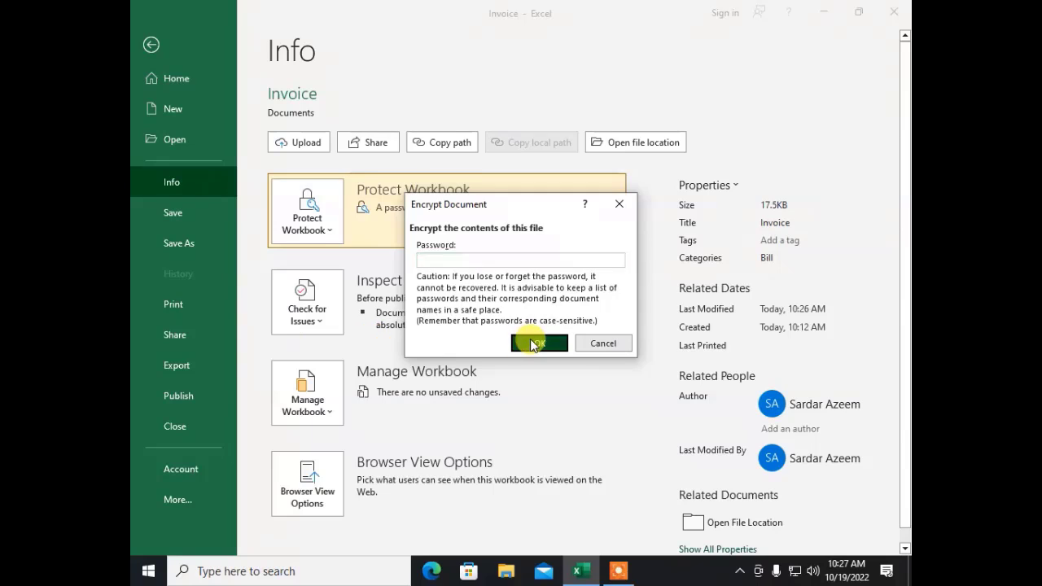
pyautogui.click(538, 343)
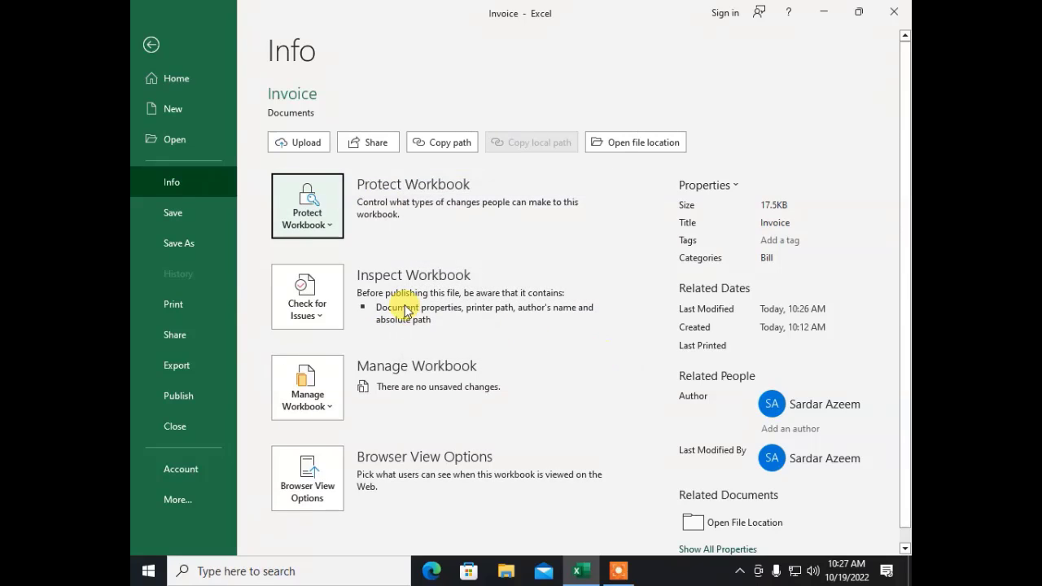
# Step: Save and run Document Inspector on the Invoice workbook, finding document properties and author details
pyautogui.click(322, 313)
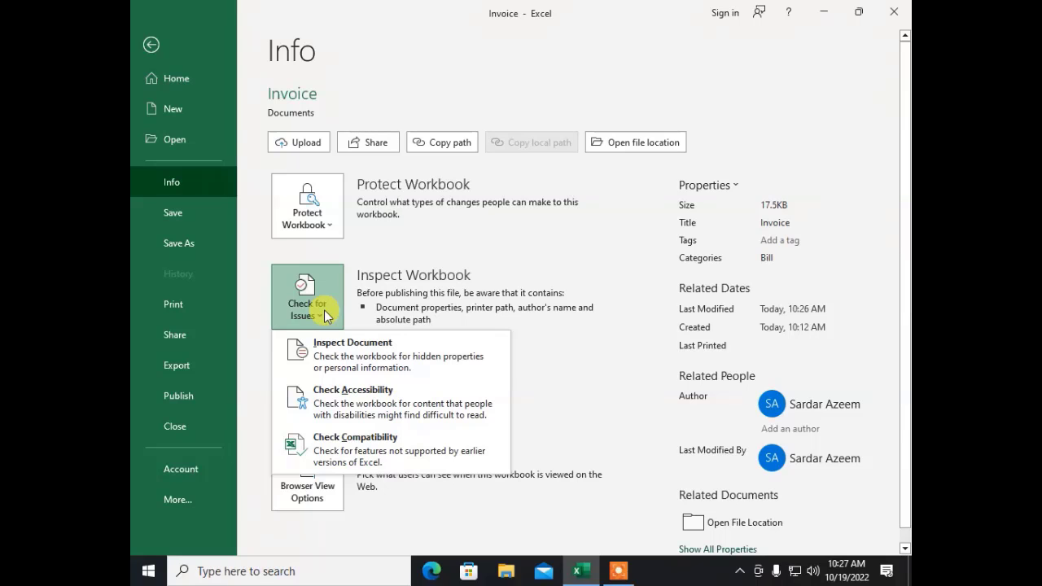
pyautogui.click(355, 349)
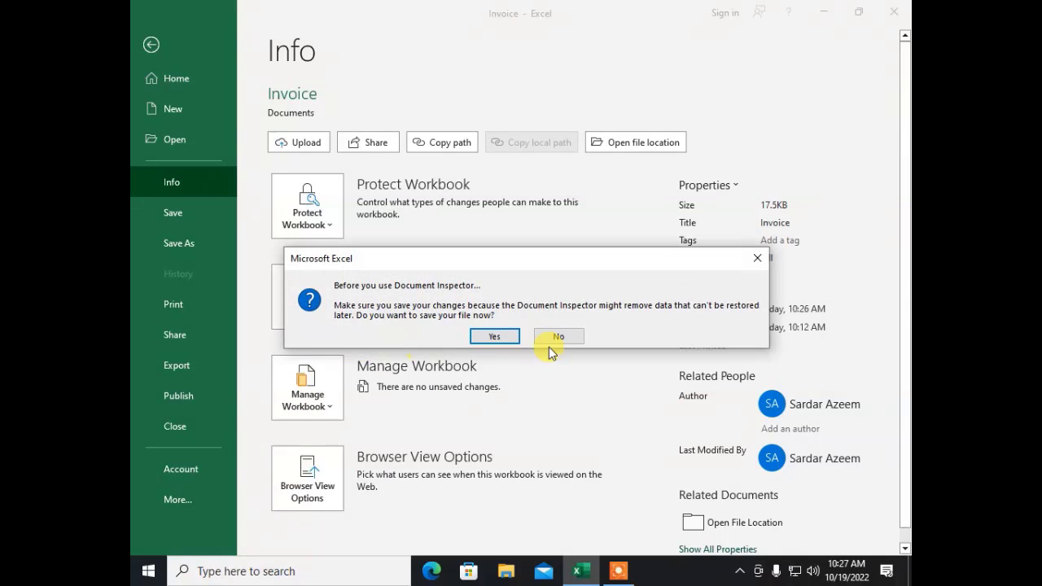
pyautogui.click(494, 335)
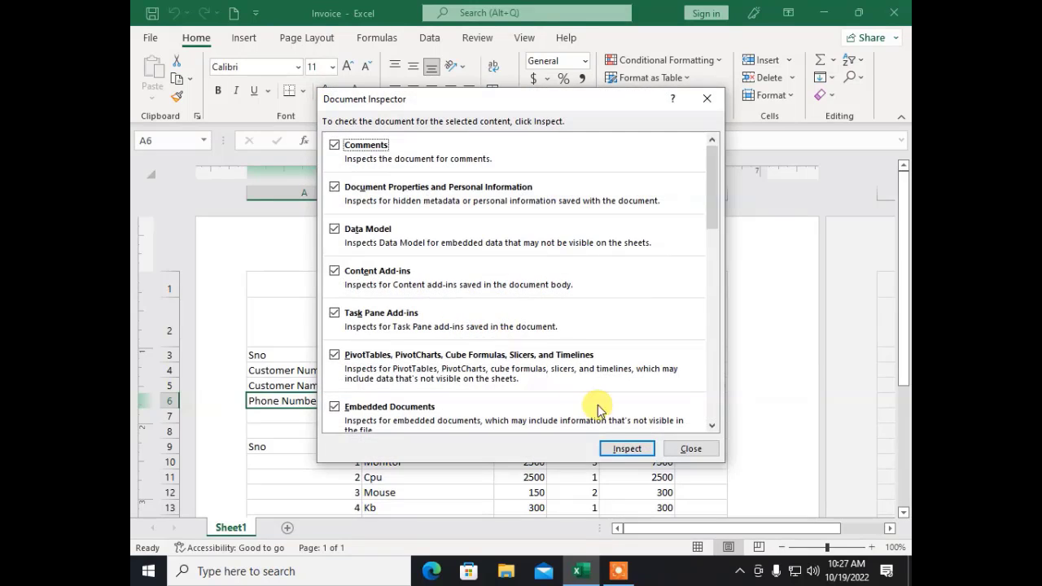
pyautogui.click(626, 446)
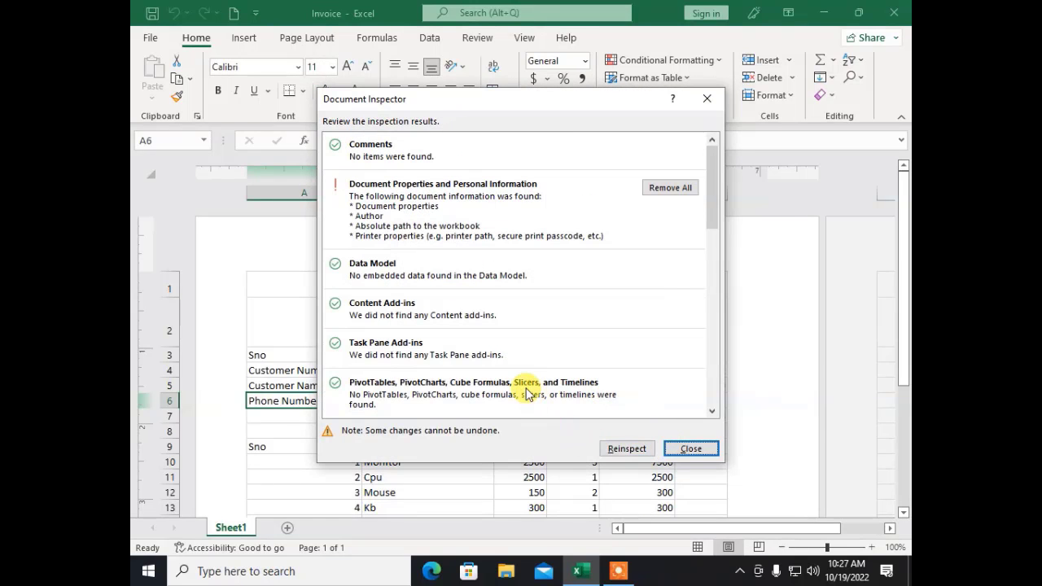
pyautogui.click(702, 448)
pyautogui.scroll(-6, 578, 391)
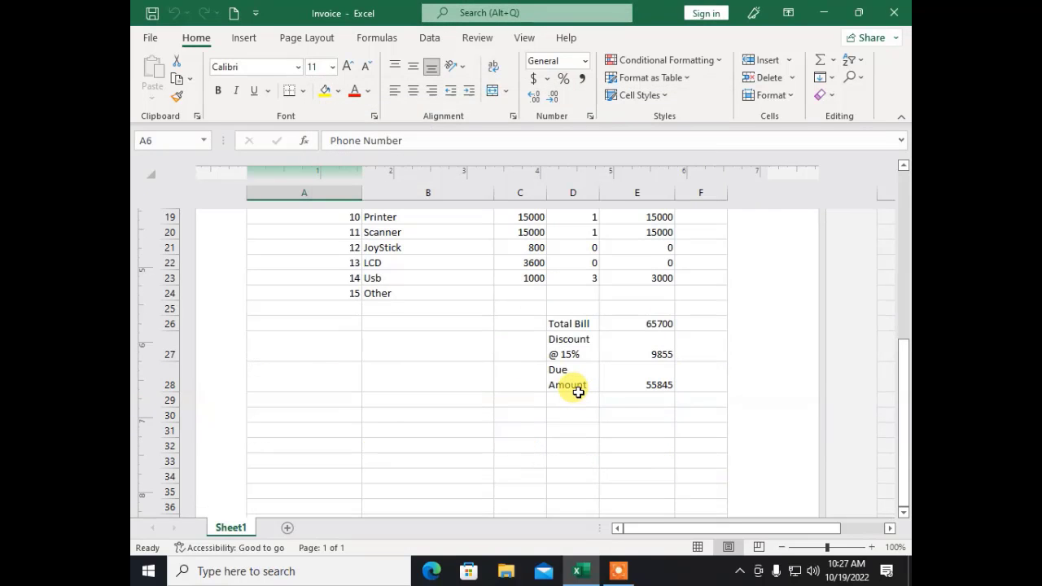
# Step: Return to the Invoice Info page and view the Manage Workbook options, which show no unsaved changes
pyautogui.scroll(6, 245, 346)
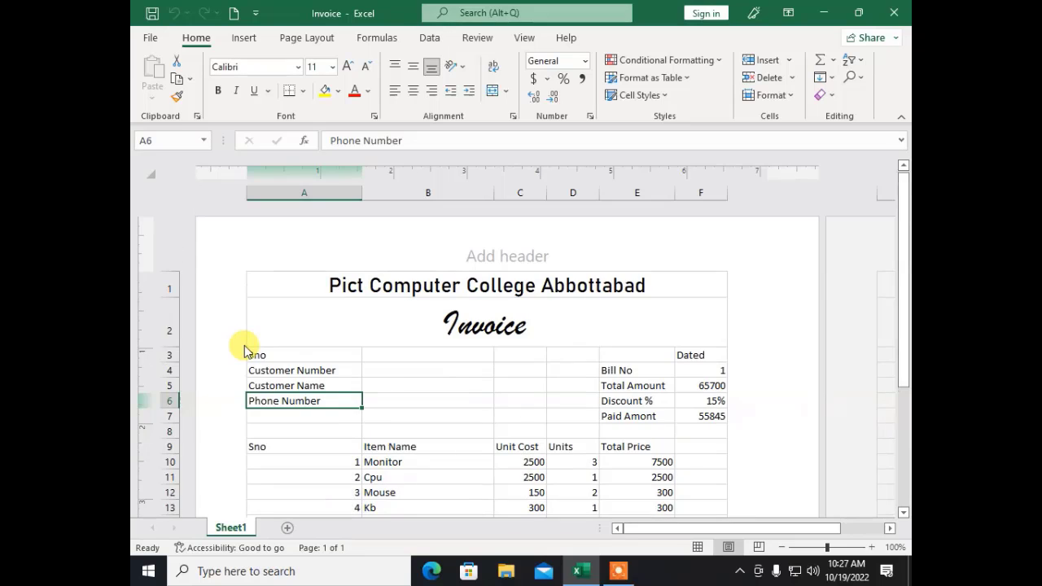
pyautogui.click(153, 38)
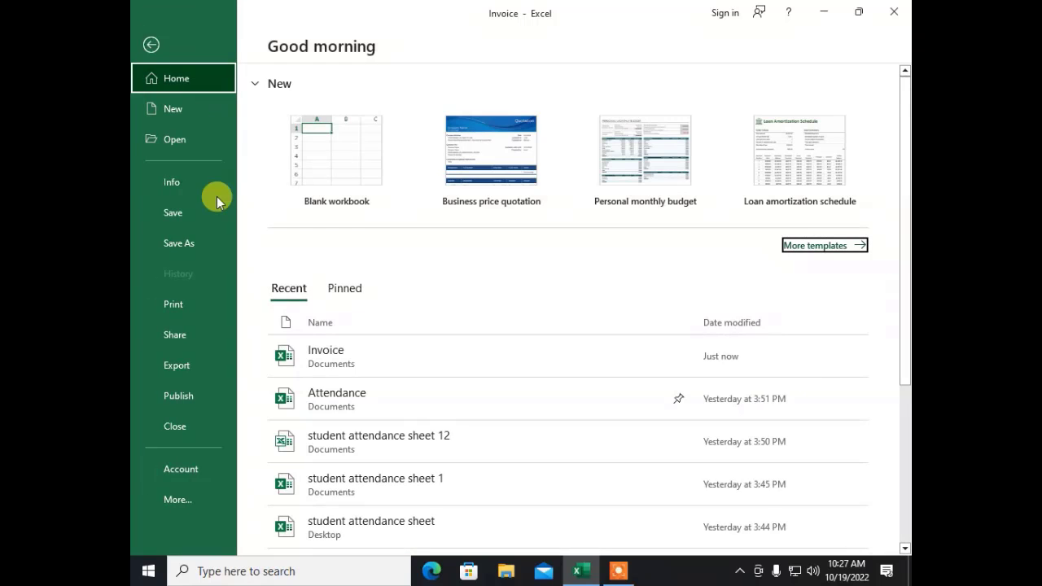
pyautogui.click(187, 189)
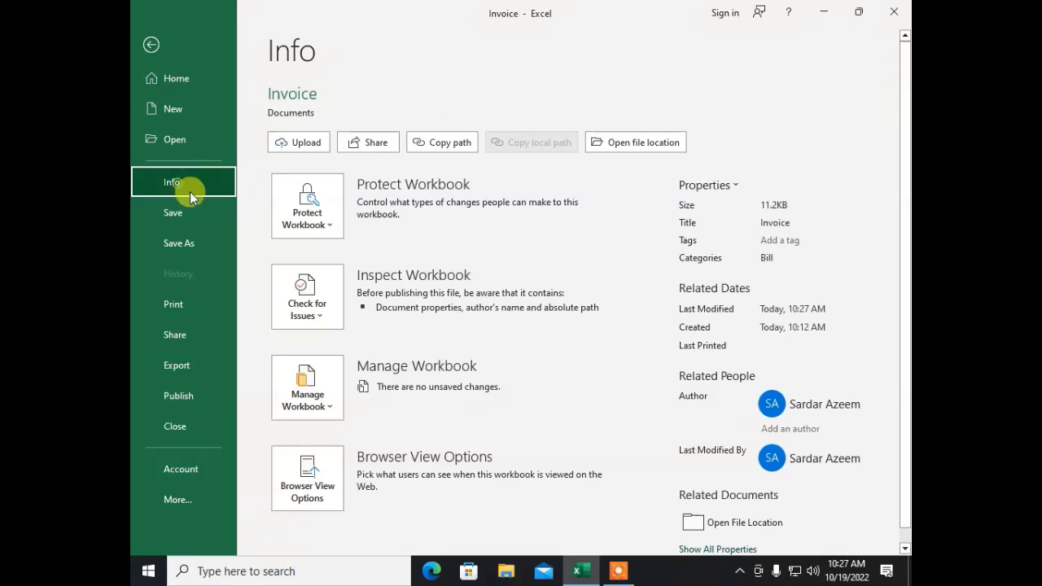
pyautogui.click(320, 394)
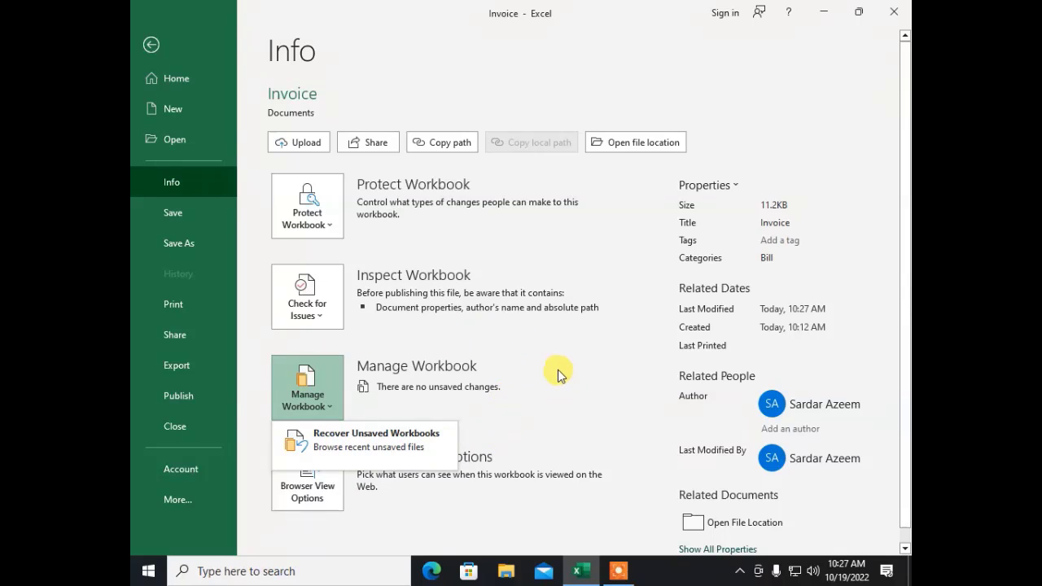
pyautogui.press('Escape')
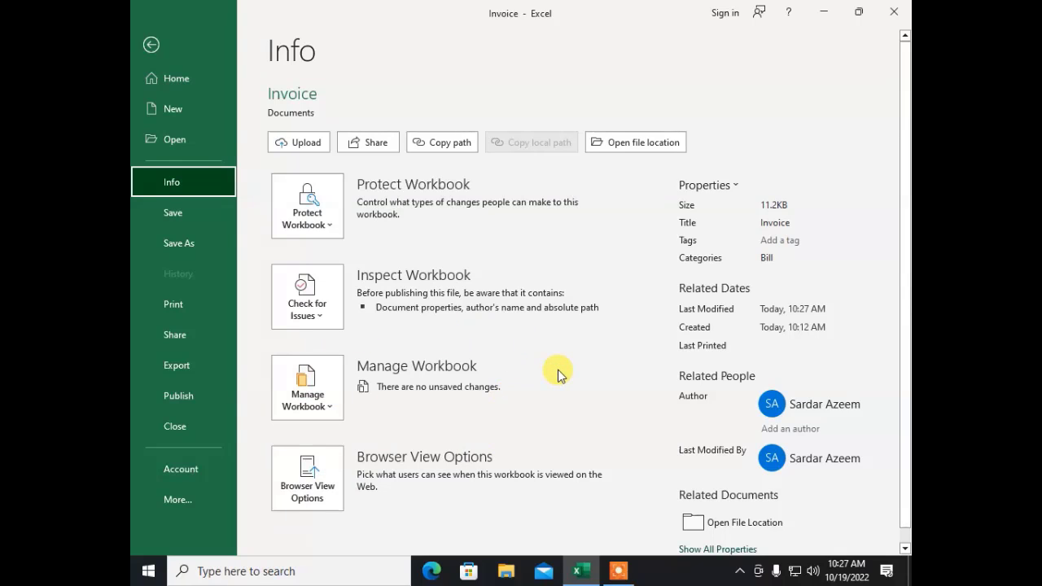
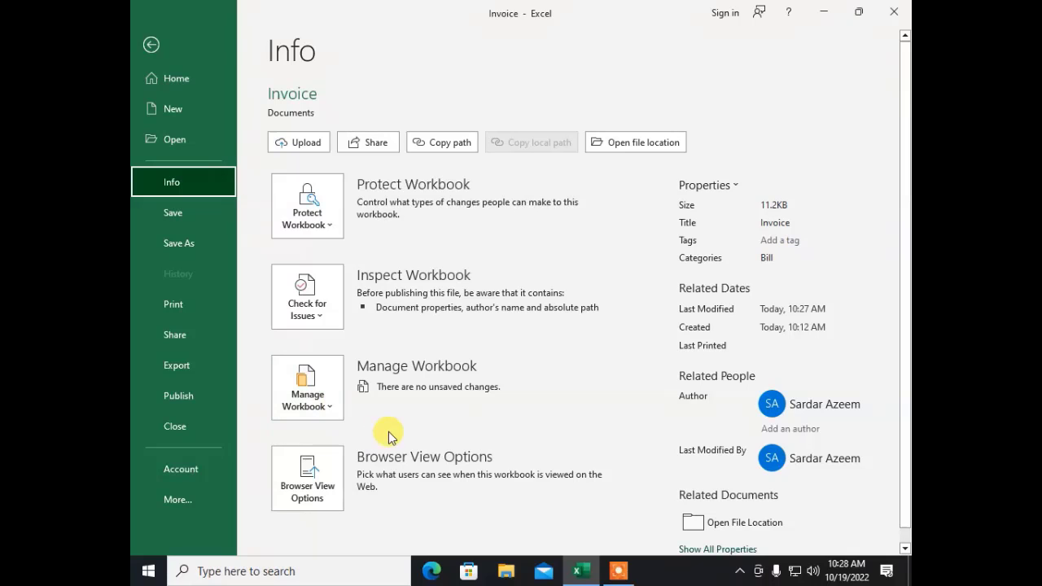
# Step: Glance at Manage Workbook, keep Browser View Options on Entire Workbook, and return to the Invoice sheet
pyautogui.click(316, 402)
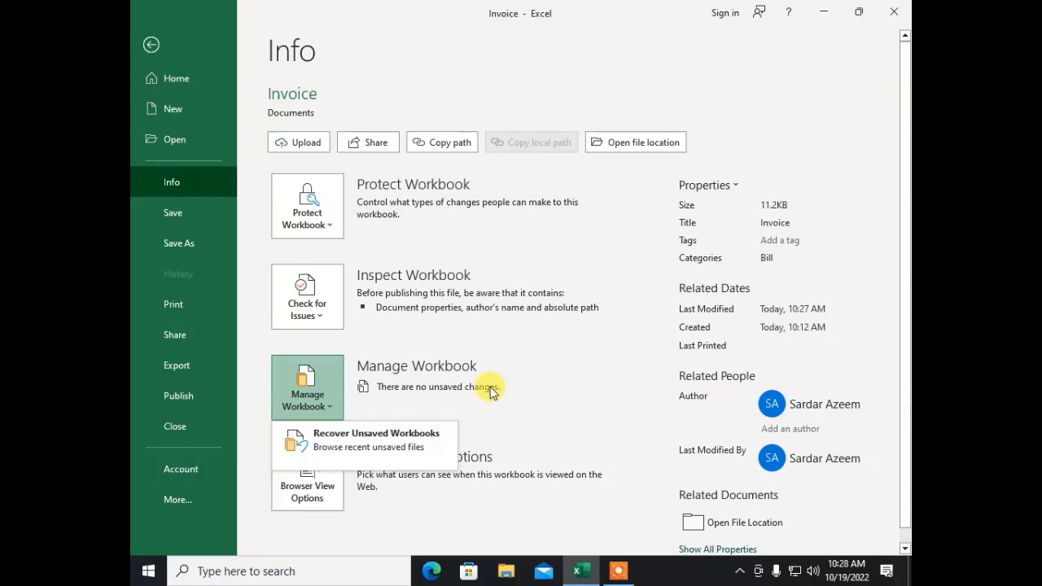
pyautogui.press('Escape')
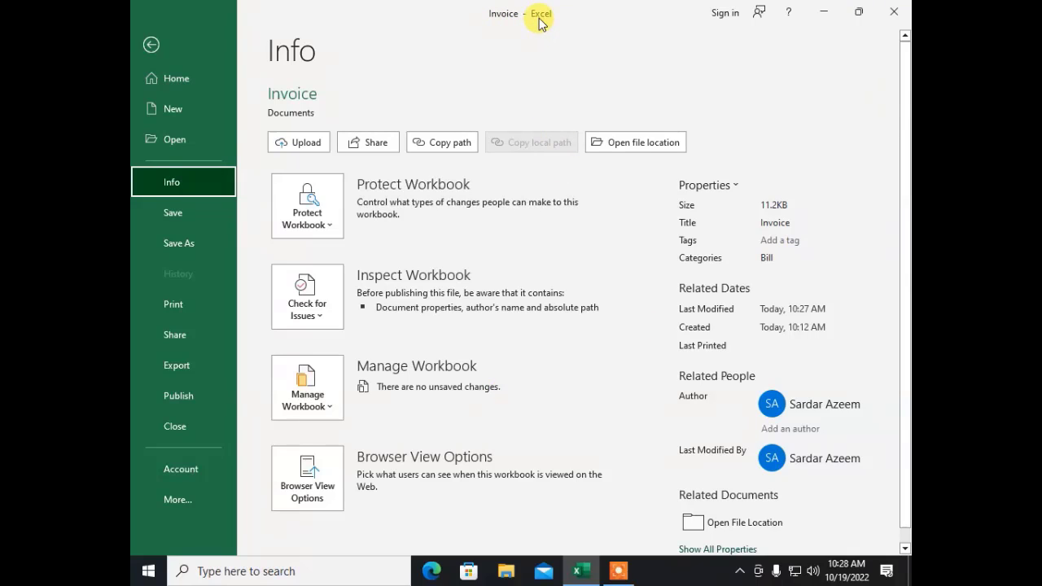
pyautogui.scroll(-1, 456, 440)
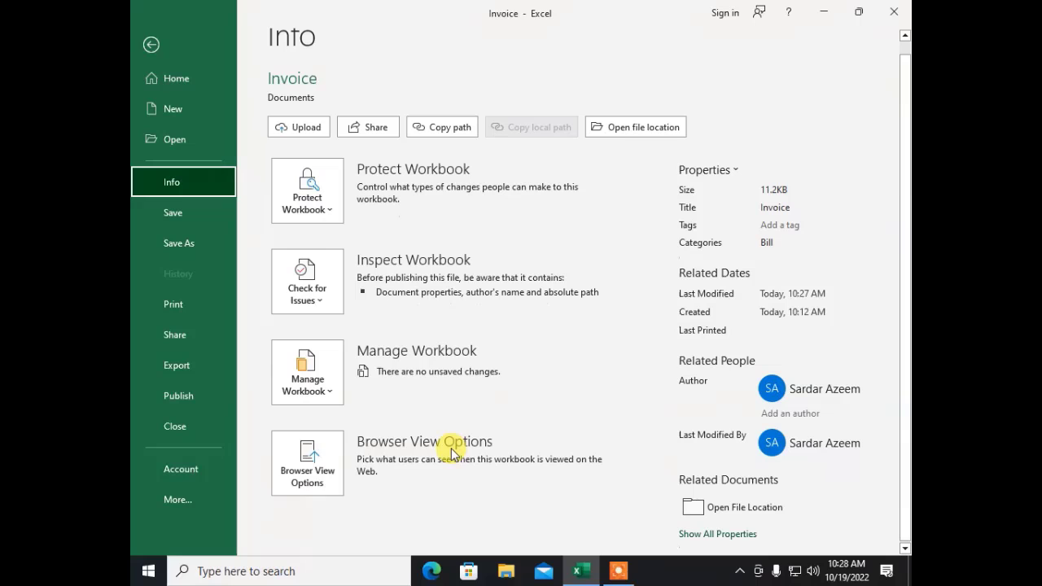
pyautogui.click(311, 482)
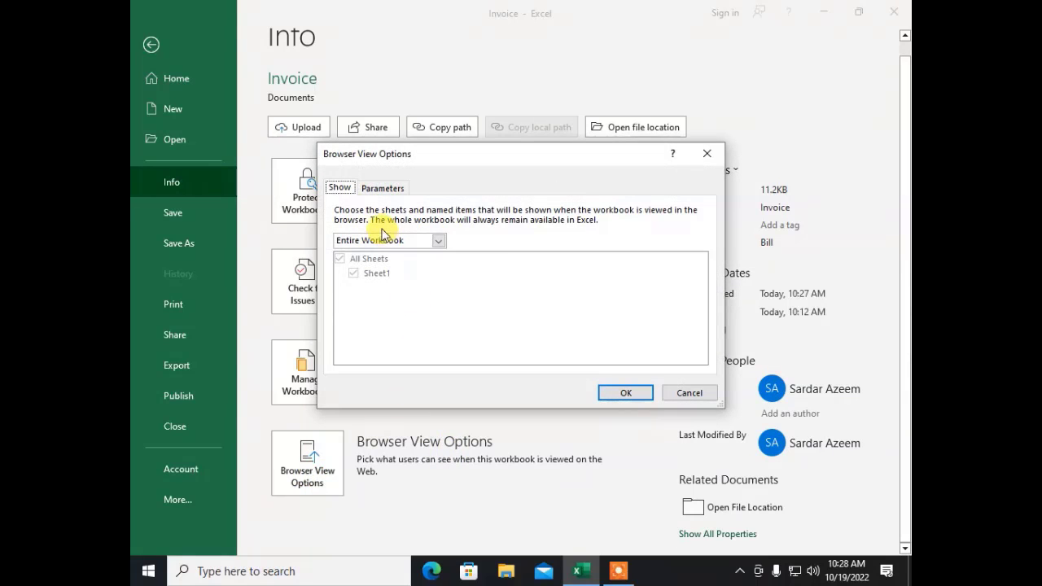
pyautogui.click(620, 391)
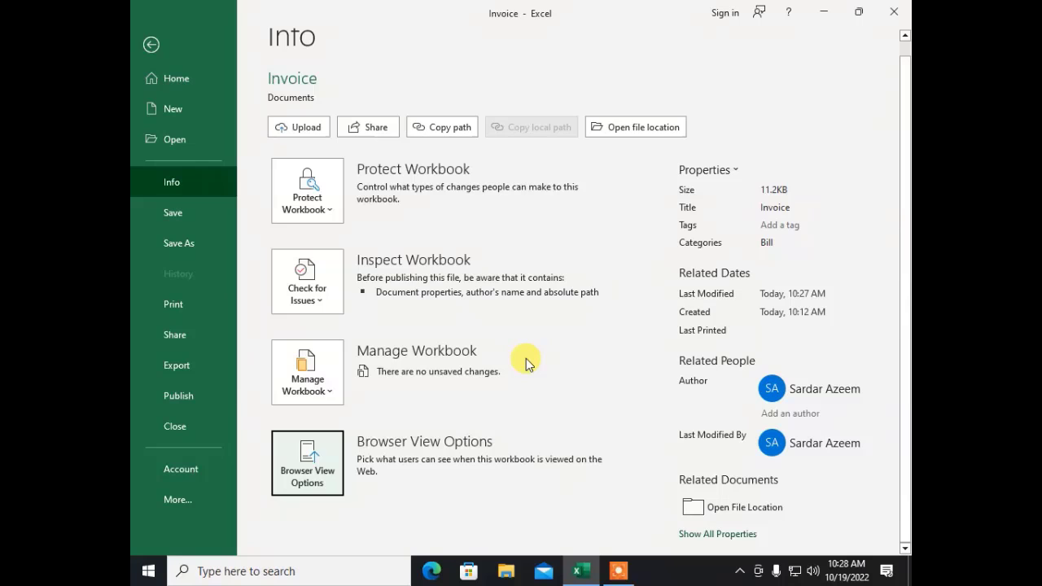
pyautogui.moveTo(579, 568)
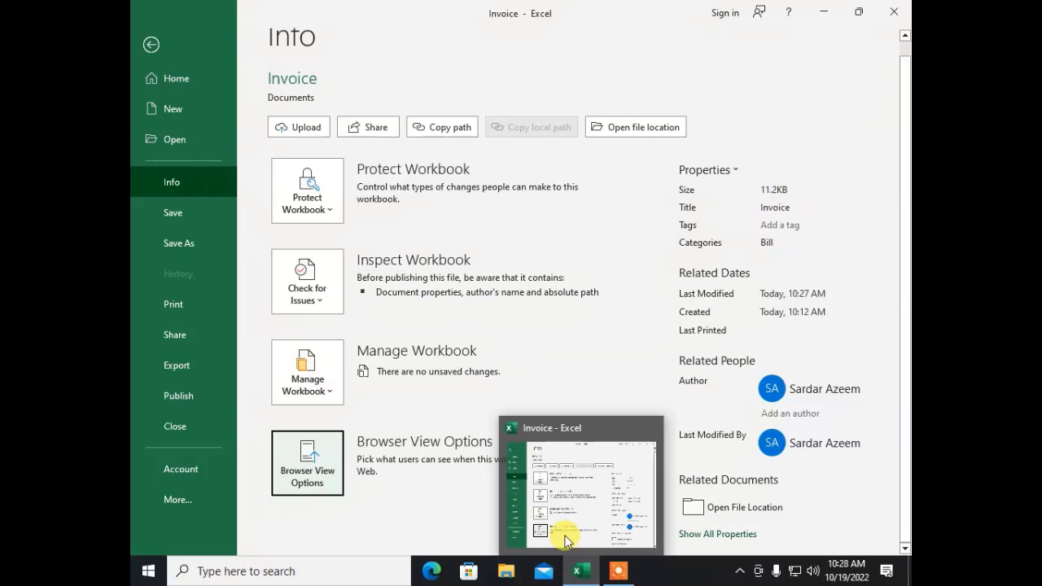
pyautogui.click(151, 210)
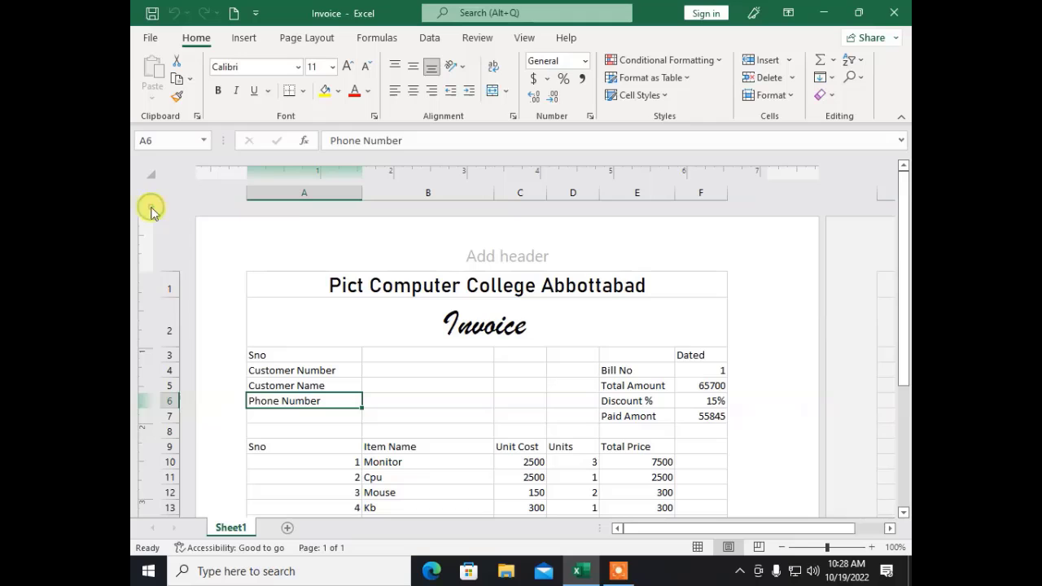
# Step: Save the Invoice workbook to the Desktop and confirm its icon appears there
pyautogui.click(147, 38)
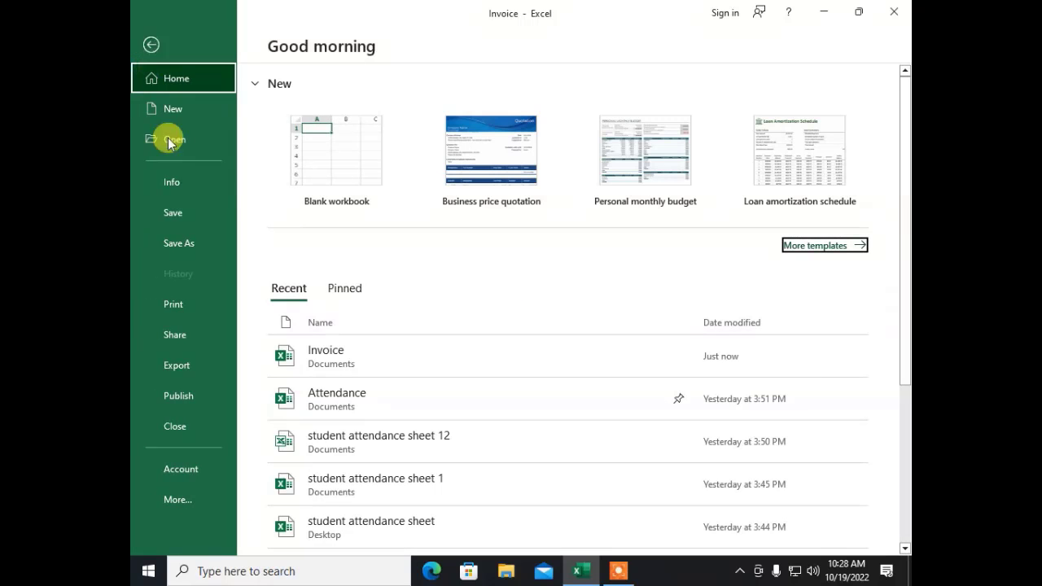
pyautogui.click(173, 248)
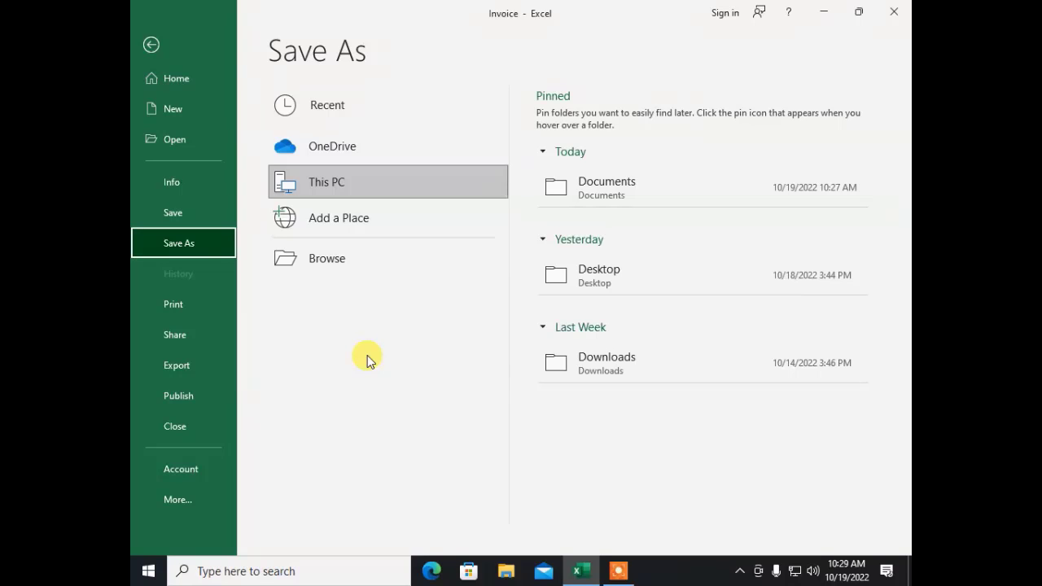
pyautogui.click(297, 264)
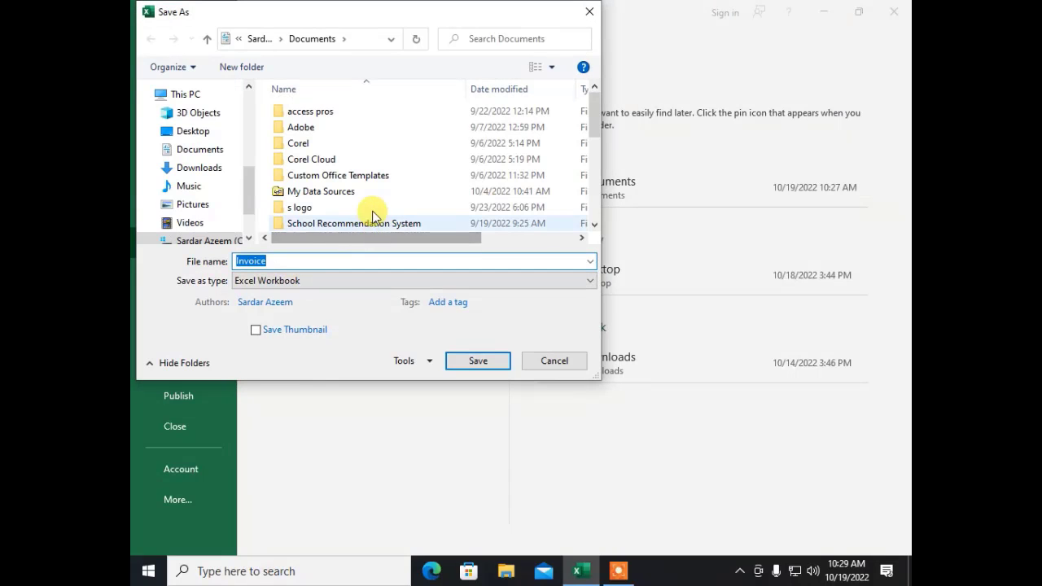
pyautogui.scroll(-3, 190, 159)
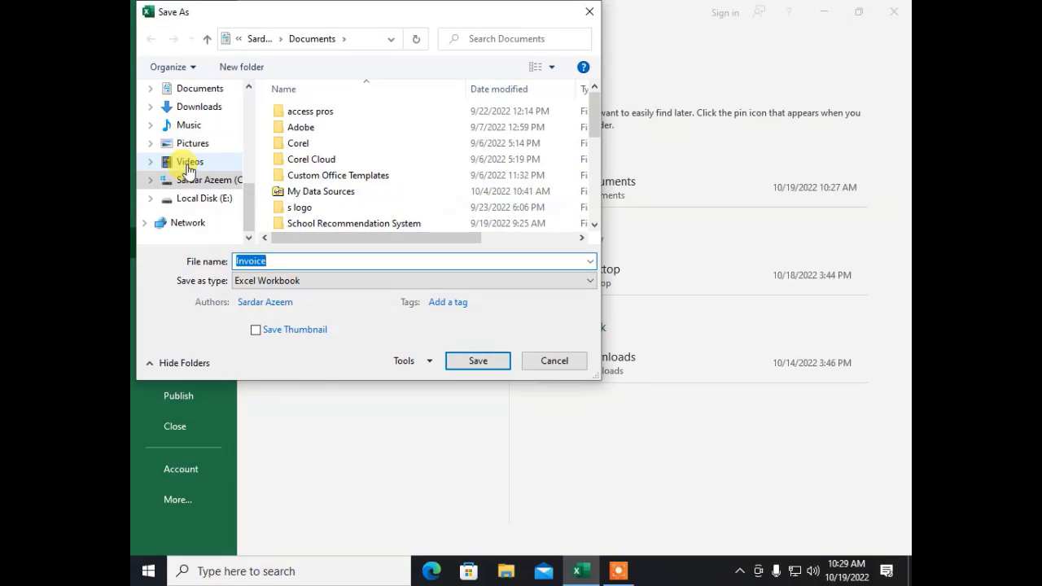
pyautogui.scroll(3, 189, 175)
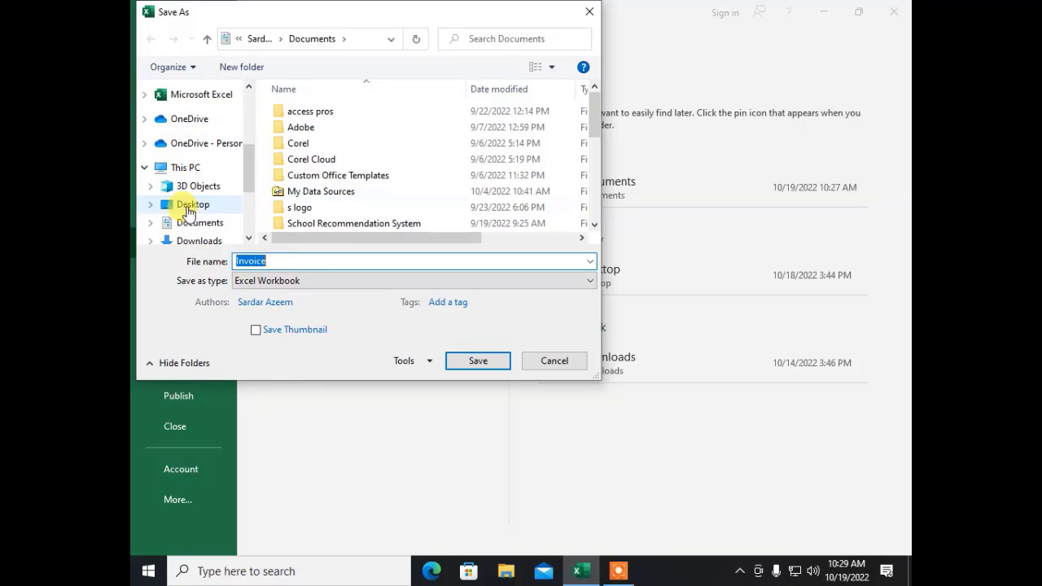
pyautogui.click(189, 210)
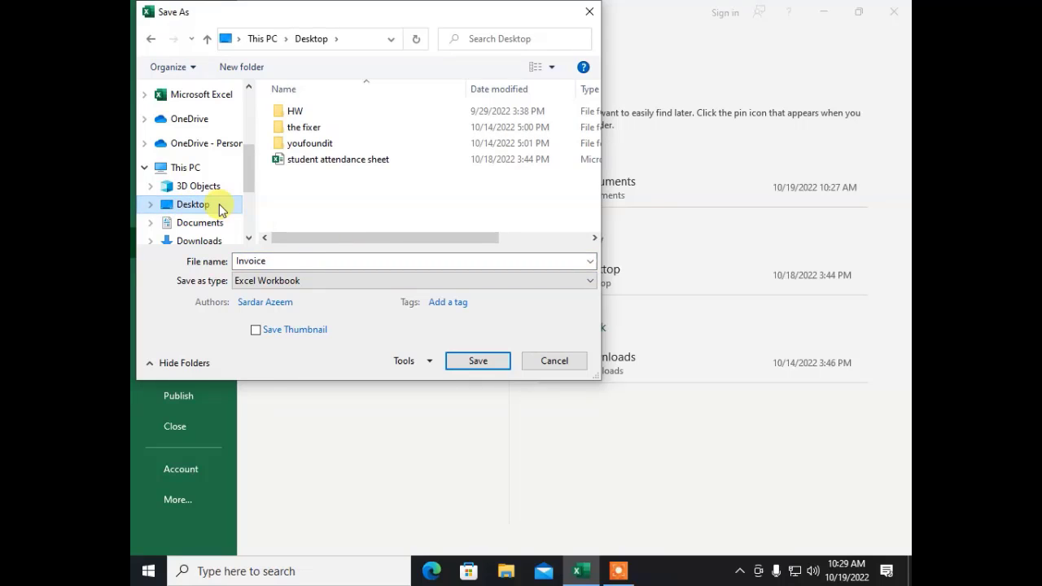
pyautogui.click(468, 364)
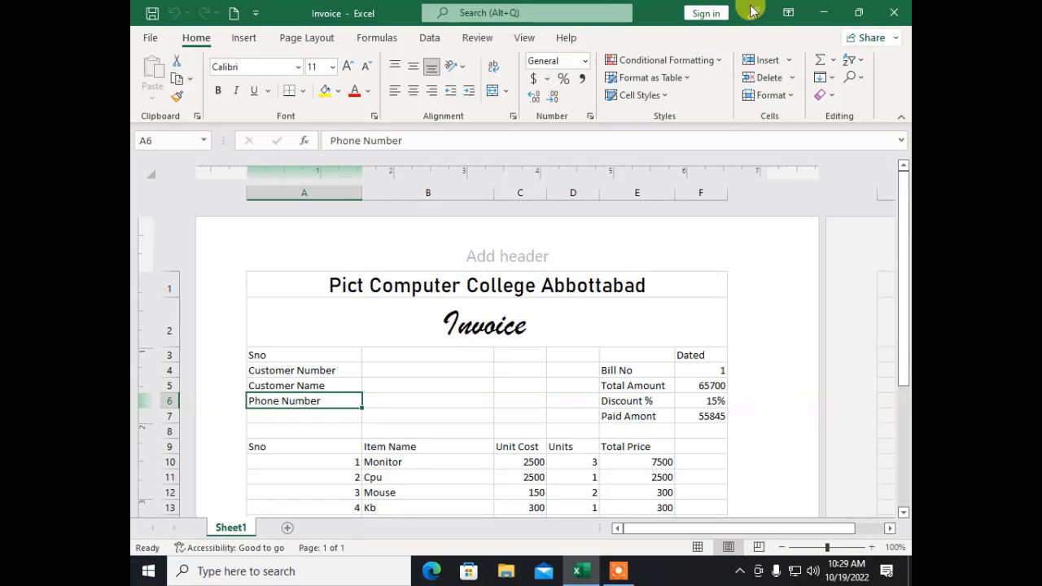
pyautogui.click(824, 12)
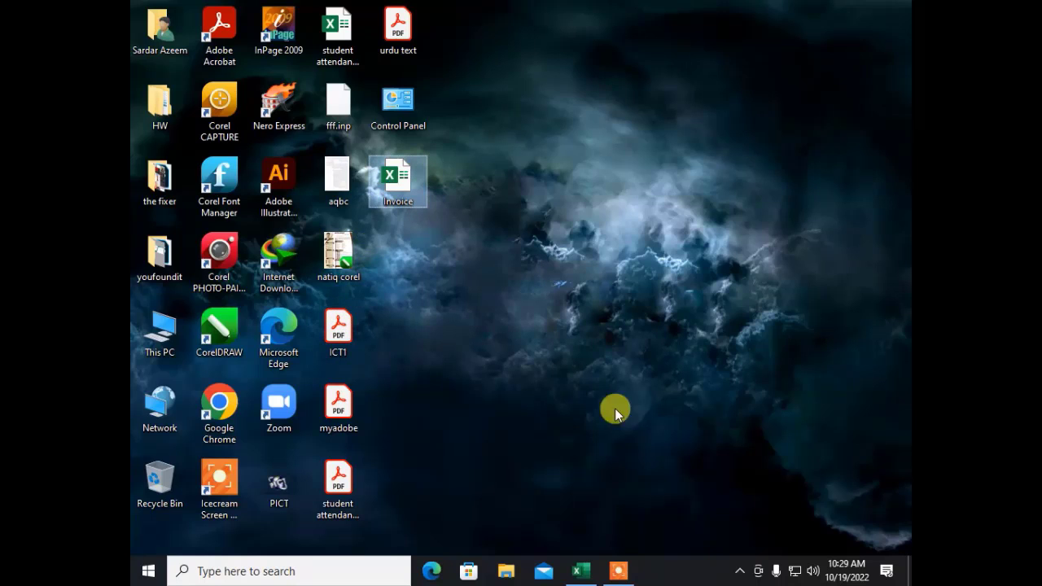
pyautogui.click(590, 568)
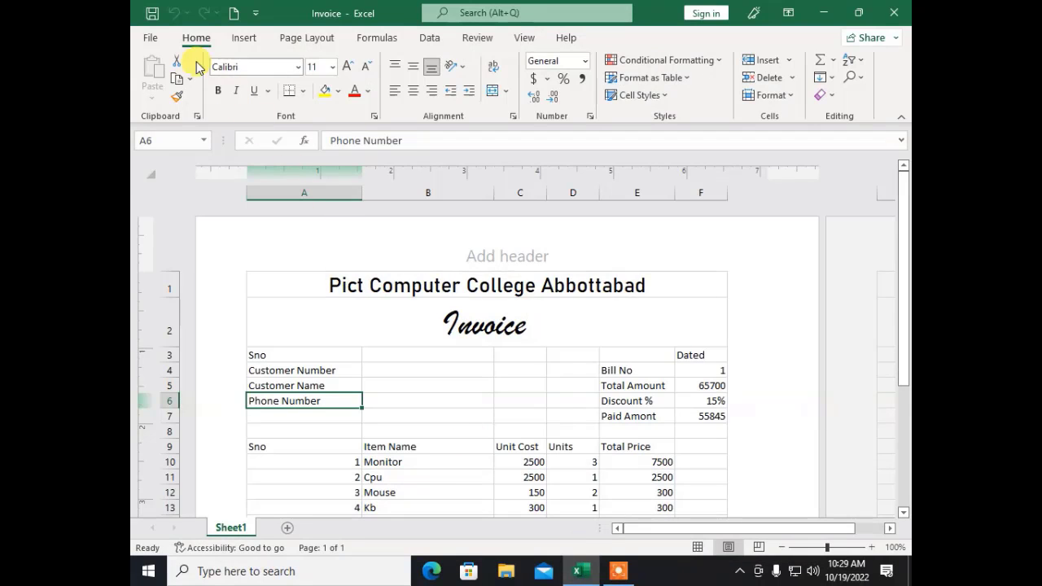
# Step: Save the invoice to the Desktop as 'Bill' and check the new Bill icon beside Invoice
pyautogui.click(152, 38)
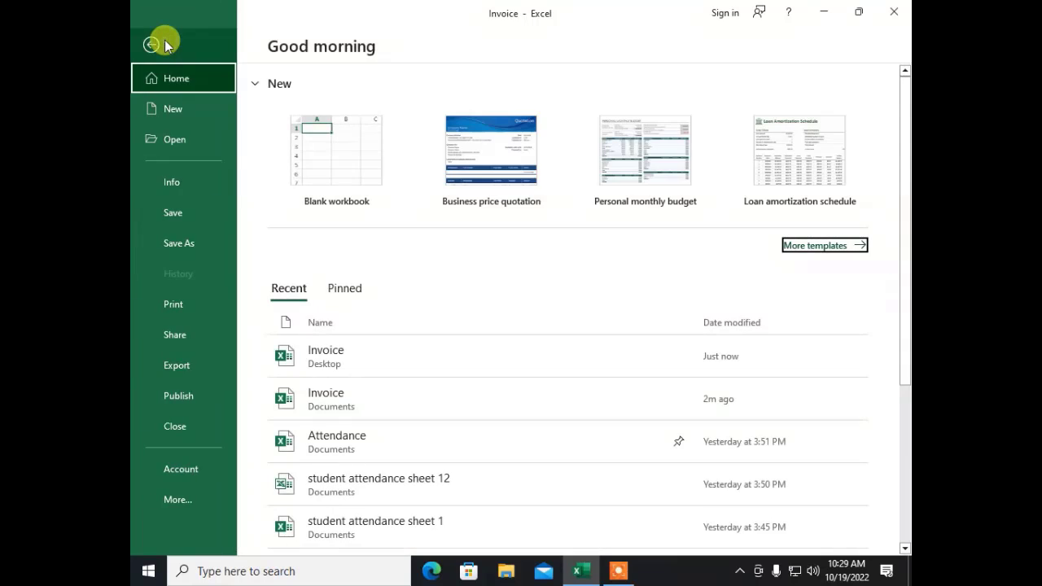
pyautogui.click(196, 255)
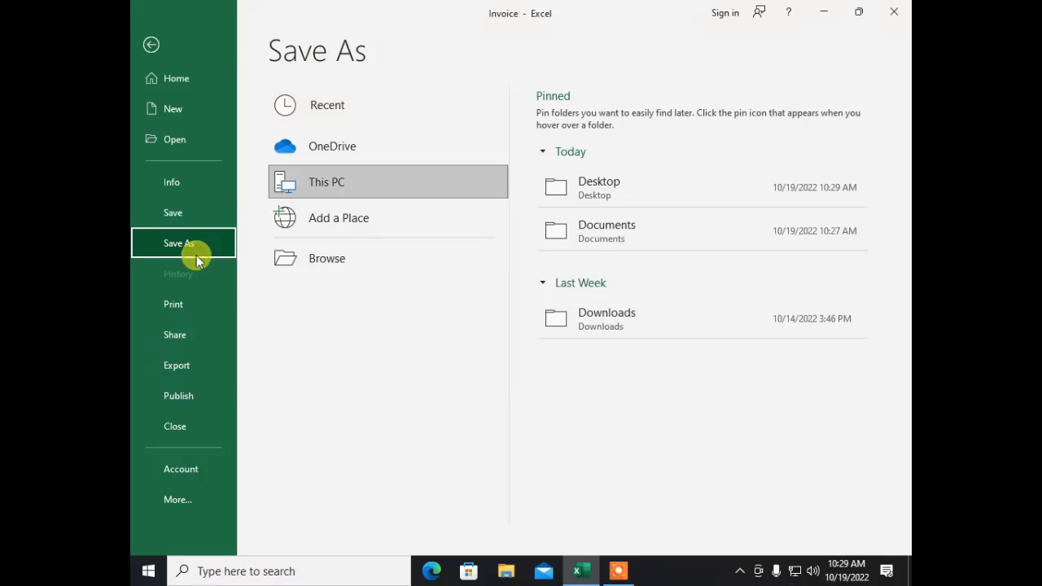
pyautogui.click(377, 244)
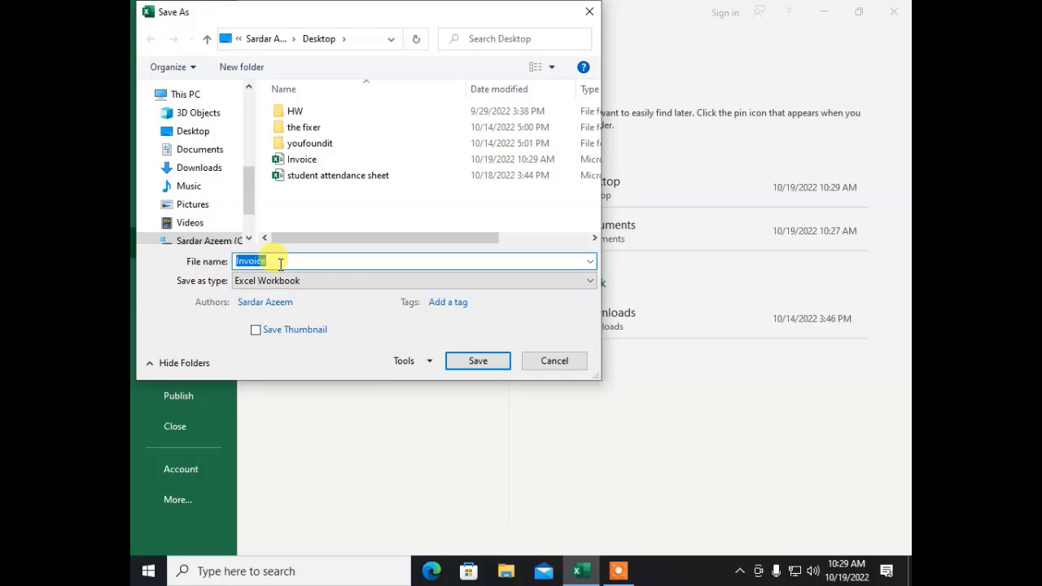
pyautogui.write('Bill')
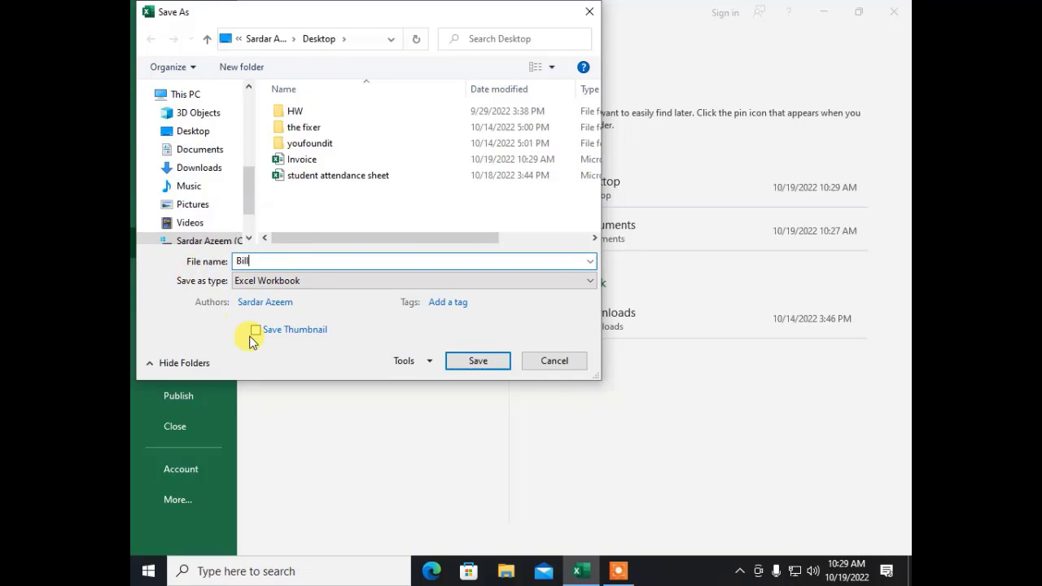
pyautogui.click(478, 363)
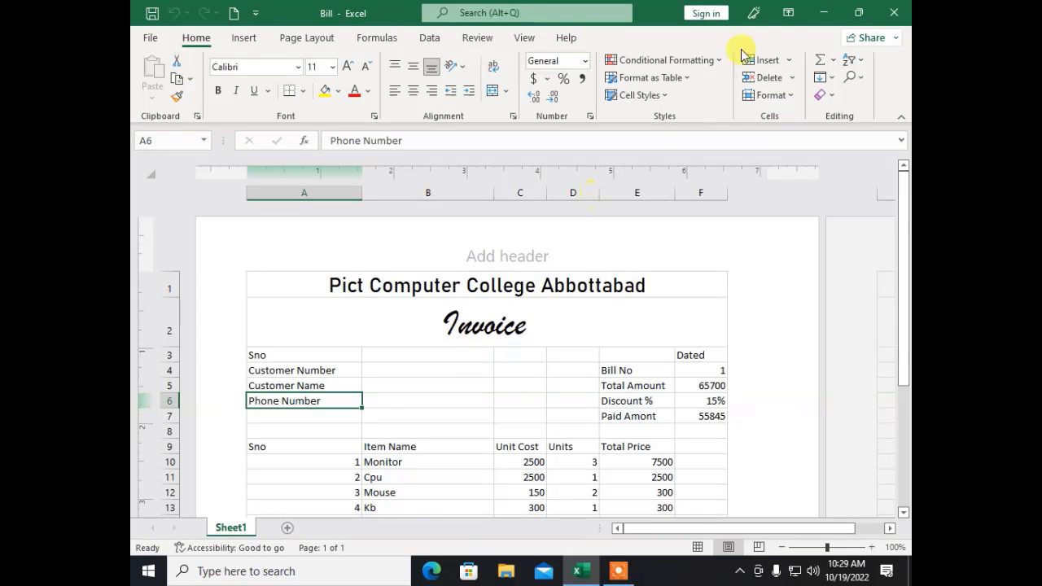
pyautogui.click(823, 10)
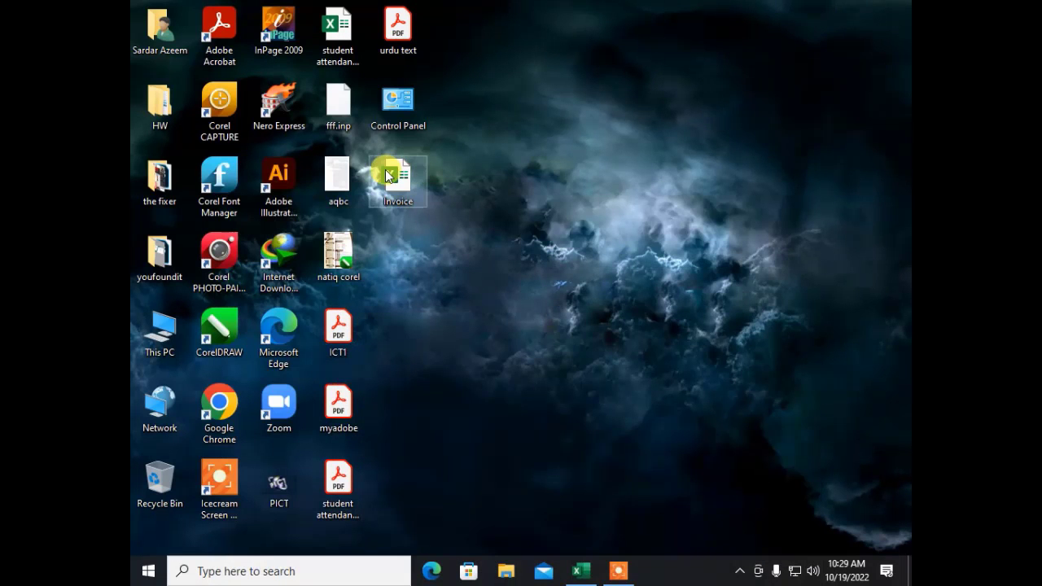
pyautogui.click(400, 257)
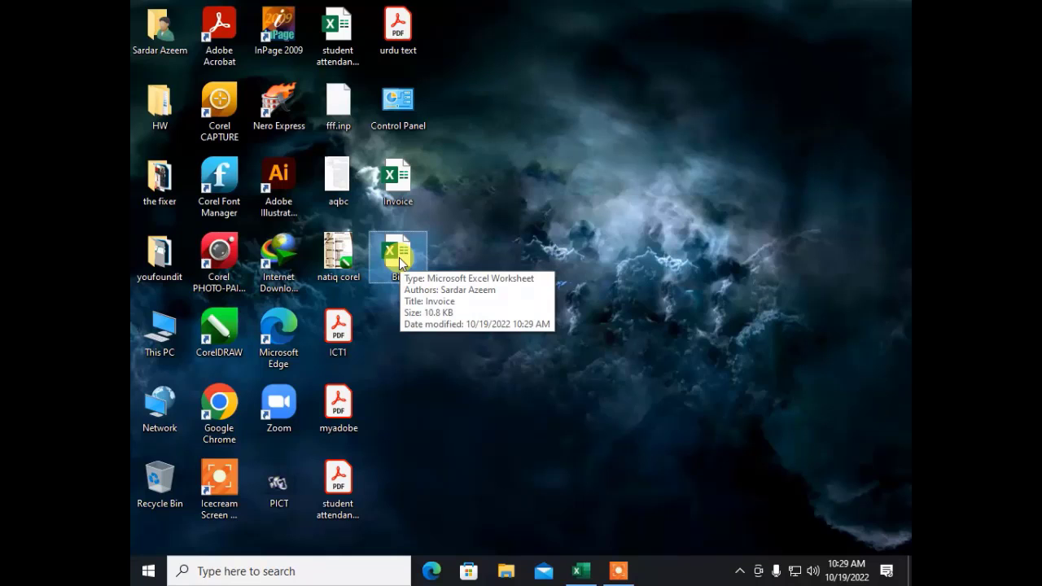
pyautogui.click(580, 570)
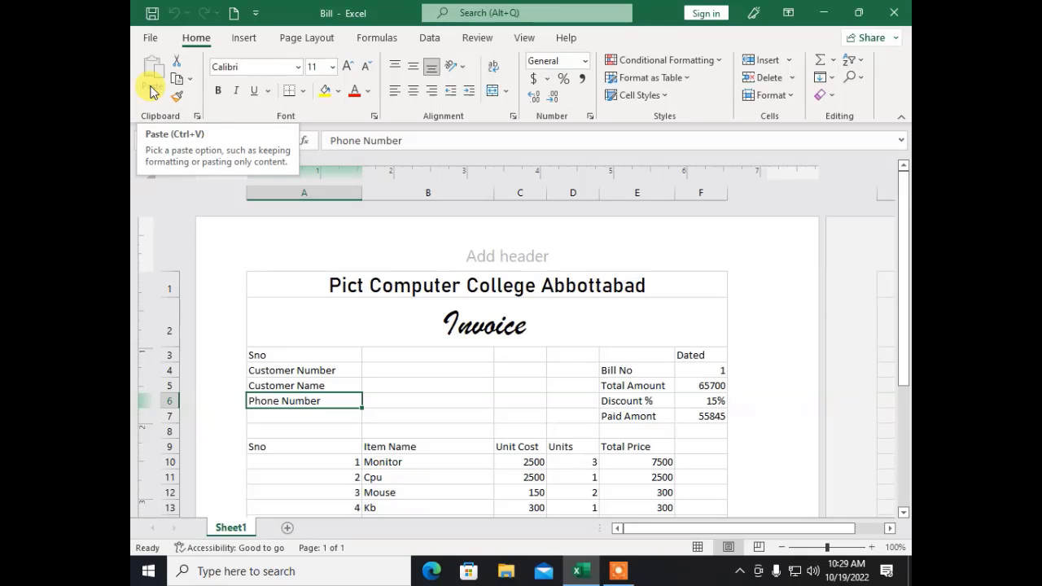
# Step: Set an open password and a modify password in General Options, then replace Bill.xlsx on save
pyautogui.click(148, 37)
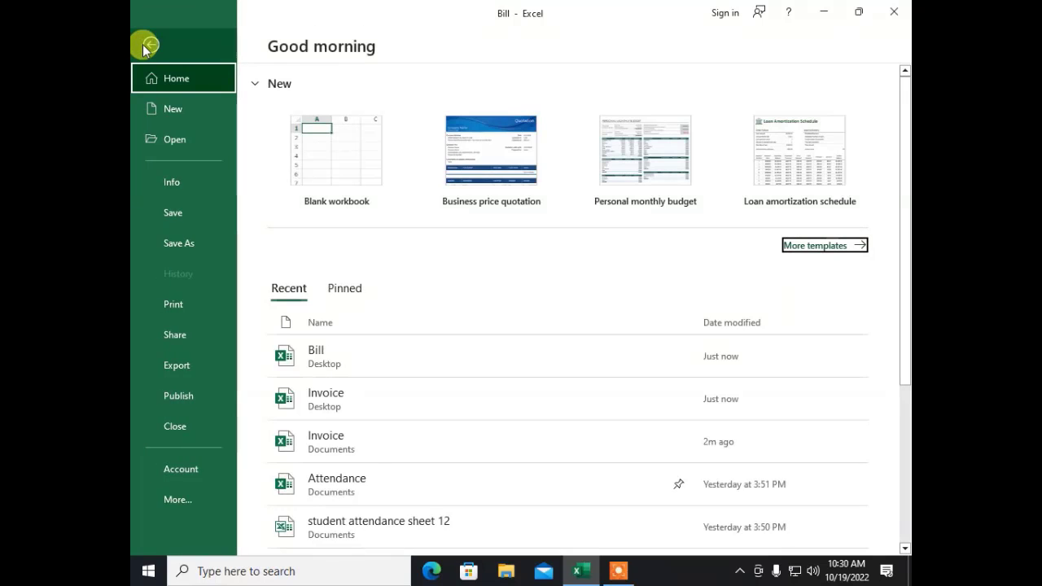
pyautogui.click(158, 251)
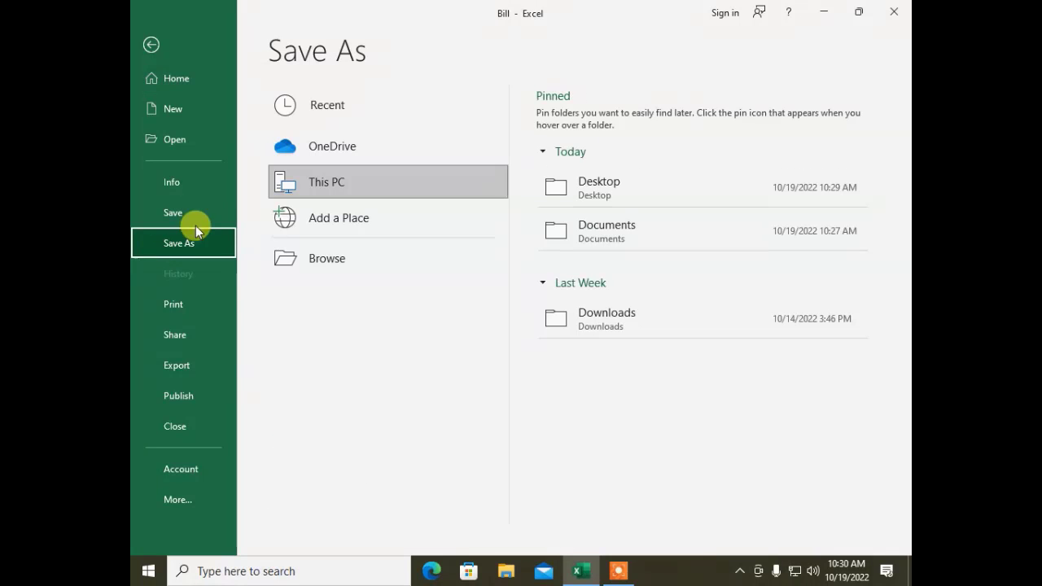
pyautogui.click(301, 251)
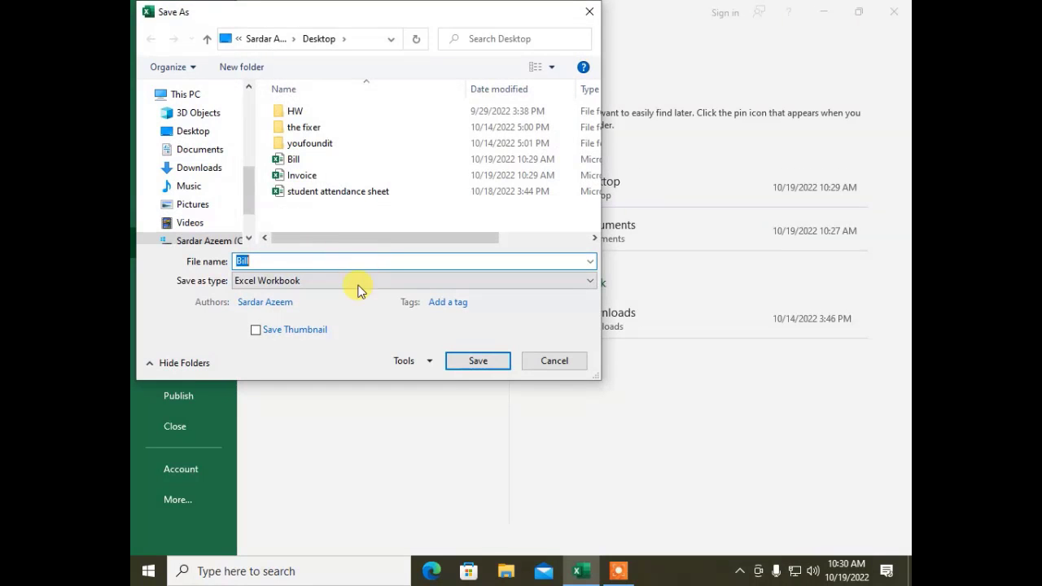
pyautogui.click(410, 361)
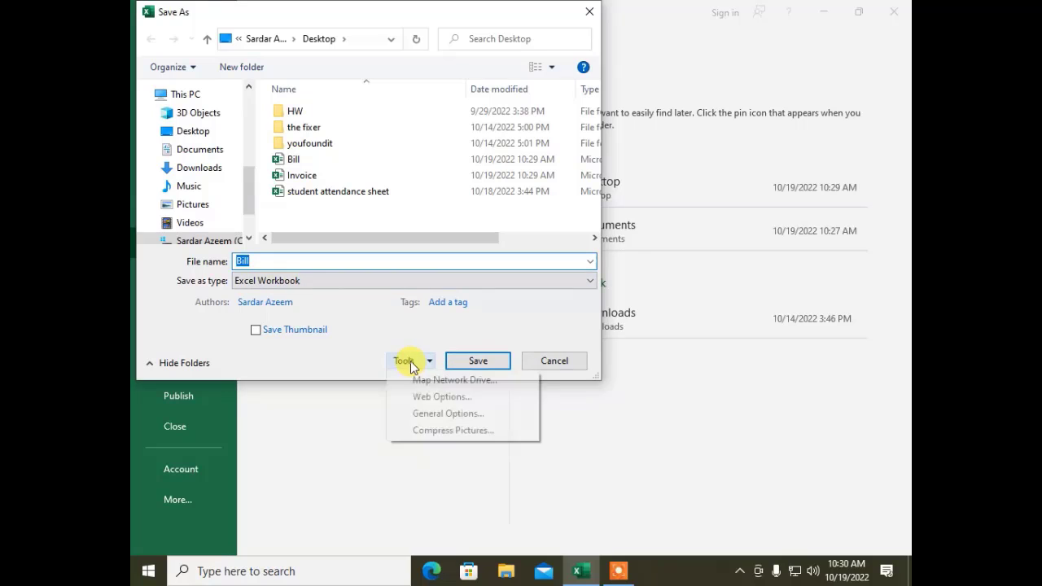
pyautogui.click(423, 413)
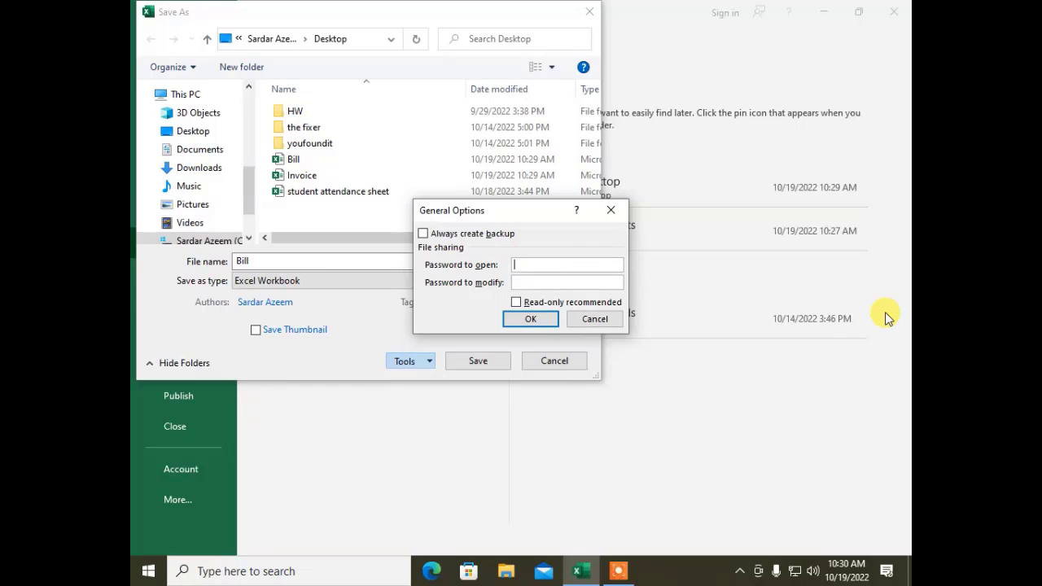
pyautogui.write('23')
pyautogui.click(527, 318)
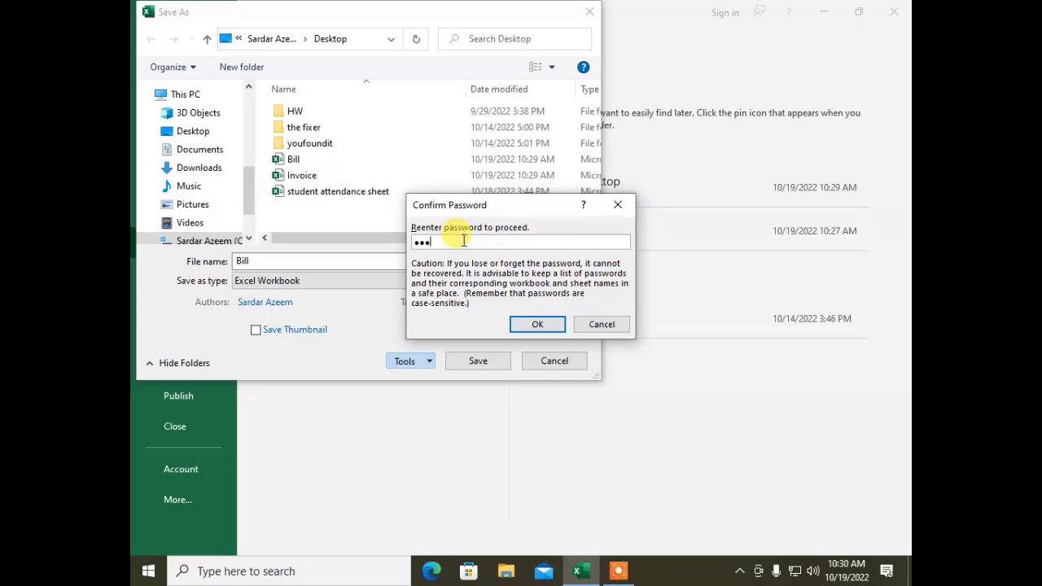
pyautogui.click(535, 323)
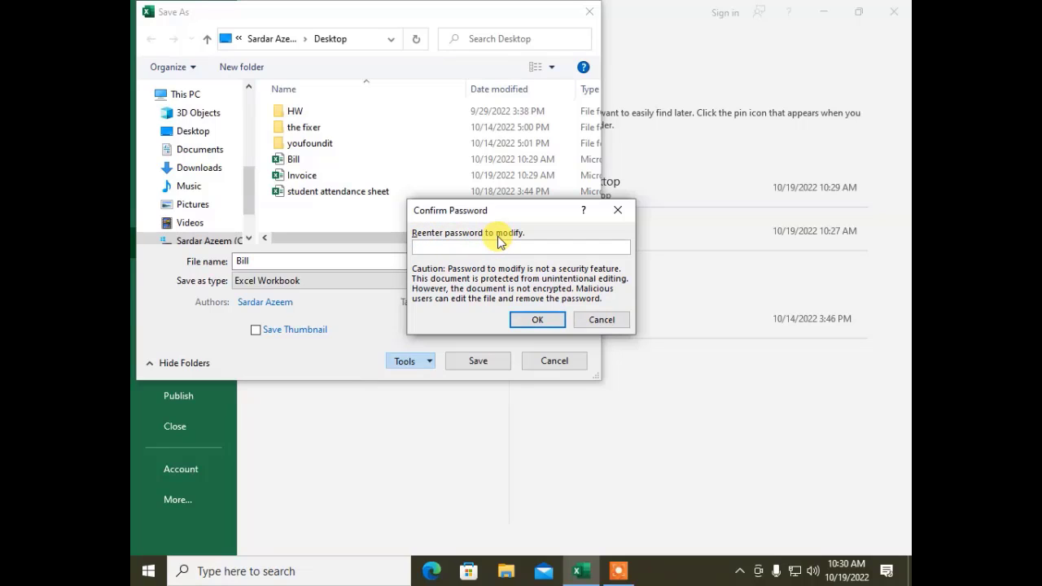
pyautogui.write('123')
pyautogui.click(530, 322)
pyautogui.click(485, 358)
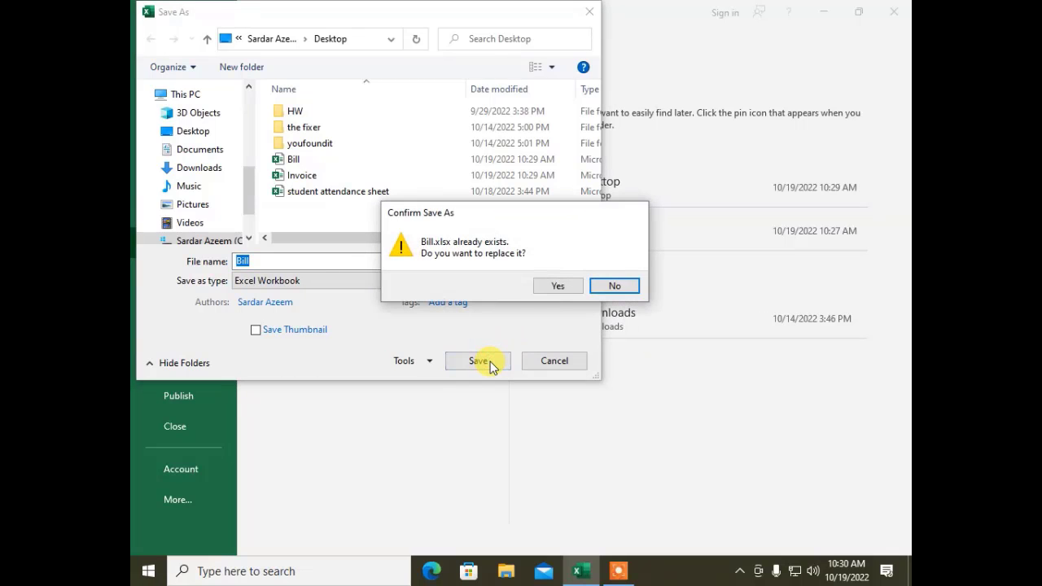
pyautogui.click(557, 287)
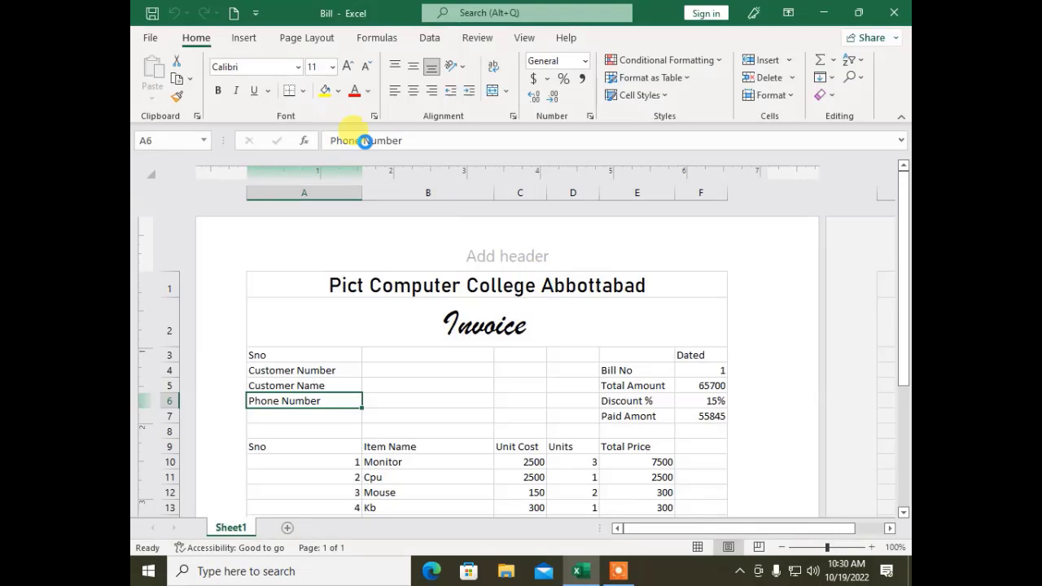
# Step: Close Bill, reopen it from Recent, and enter its open and modify passwords for write access
pyautogui.click(151, 38)
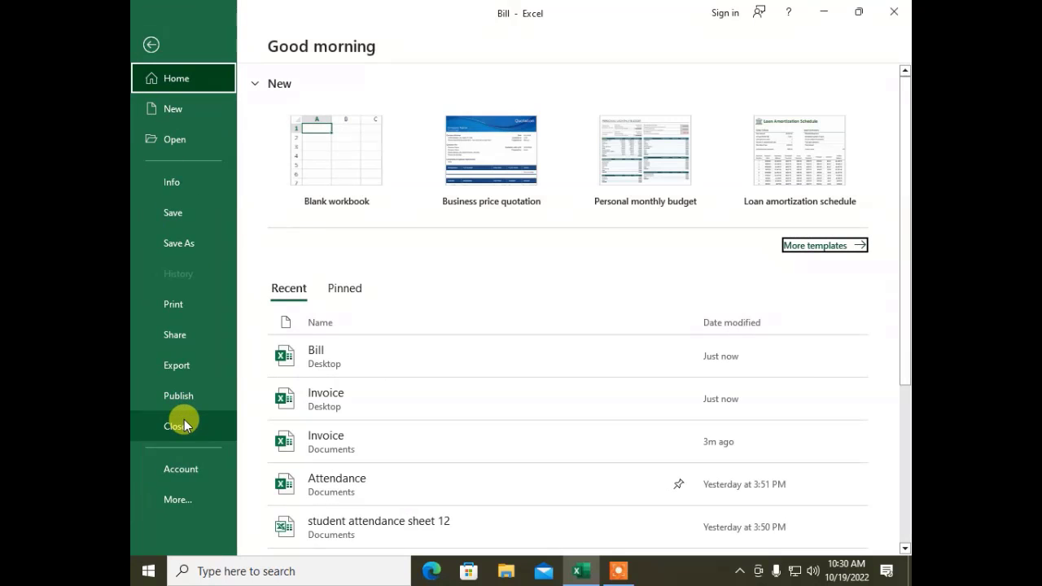
pyautogui.click(184, 422)
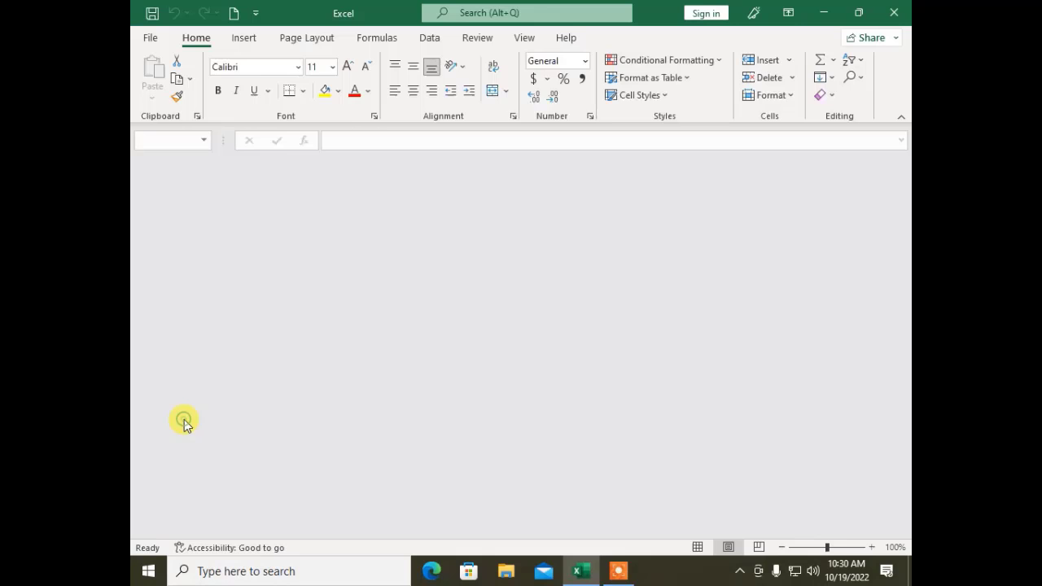
pyautogui.click(153, 37)
pyautogui.click(314, 357)
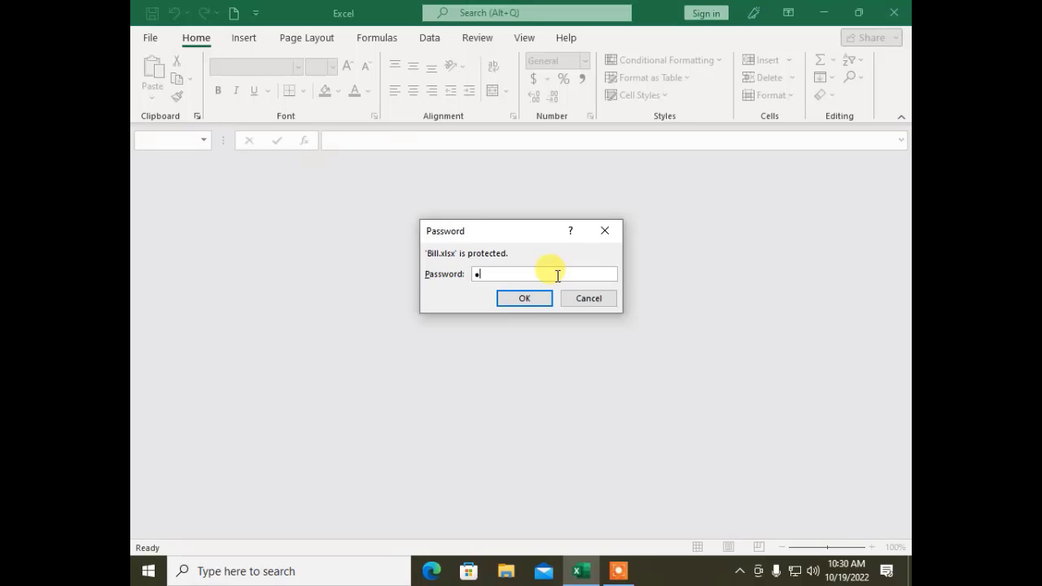
pyautogui.press('Return')
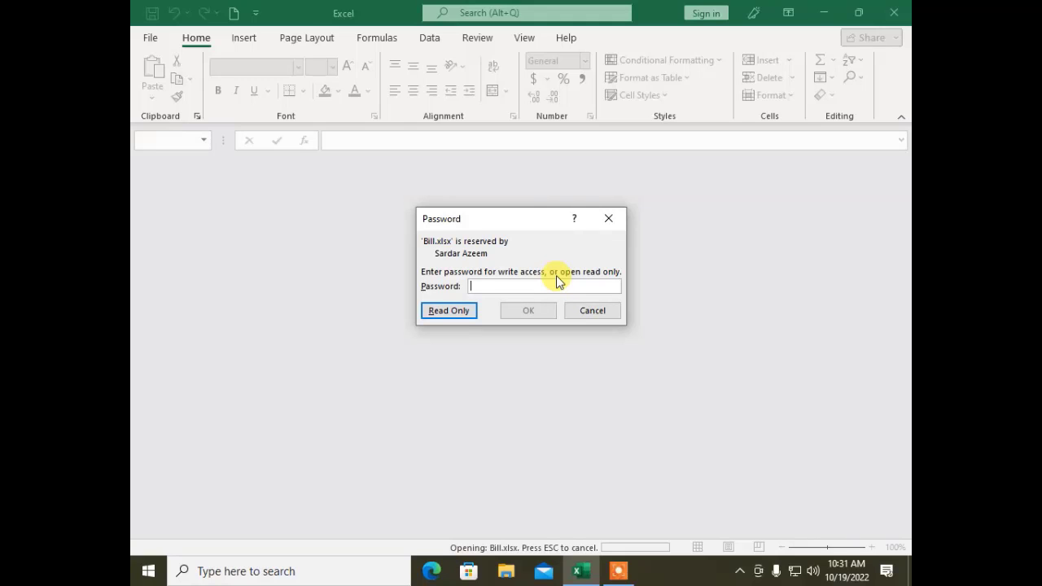
pyautogui.write('123')
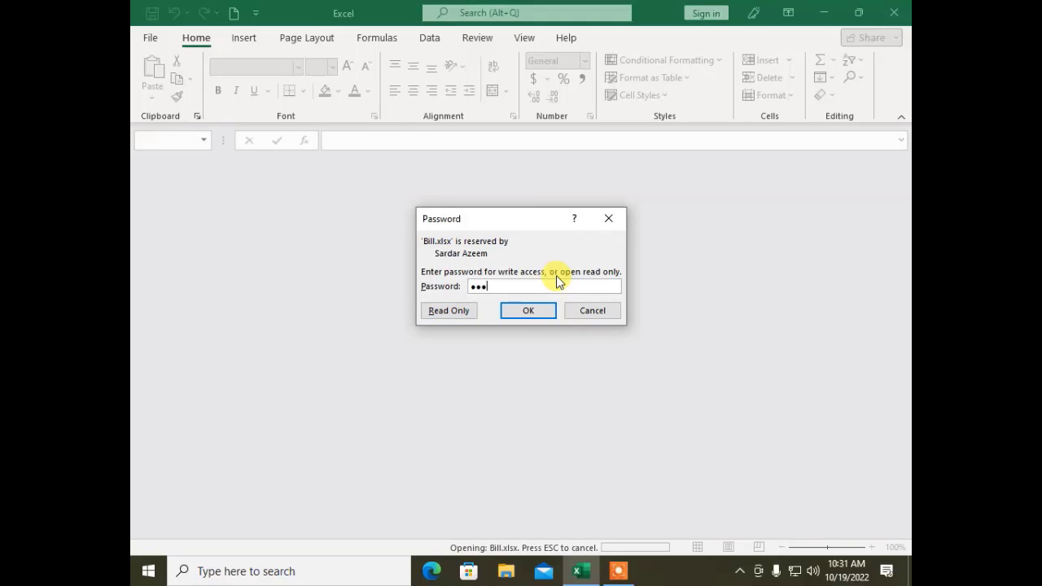
pyautogui.click(556, 275)
pyautogui.press('Return')
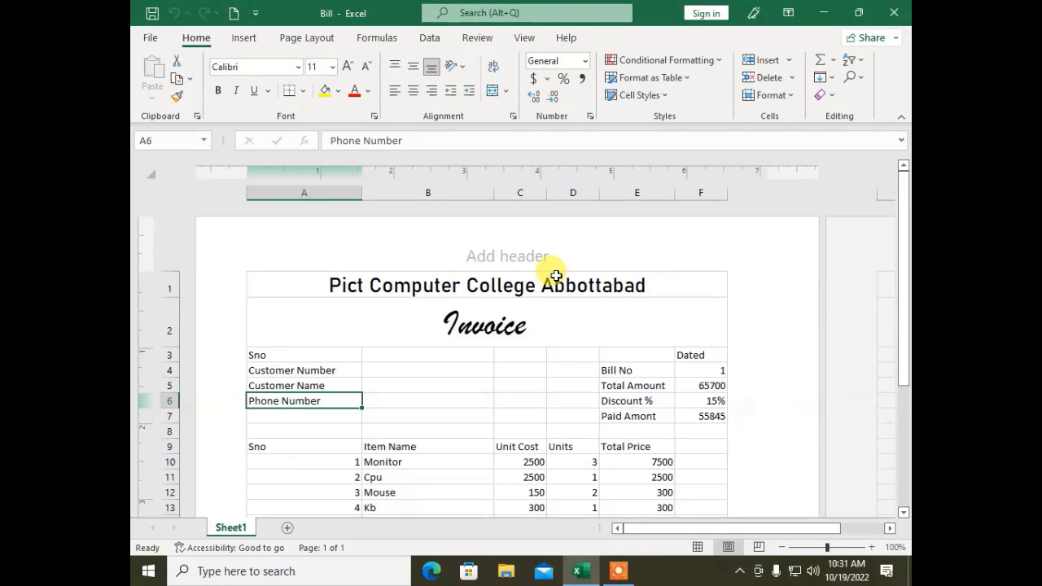
# Step: Delete both the open and modify passwords in General Options and save Bill again
pyautogui.click(147, 38)
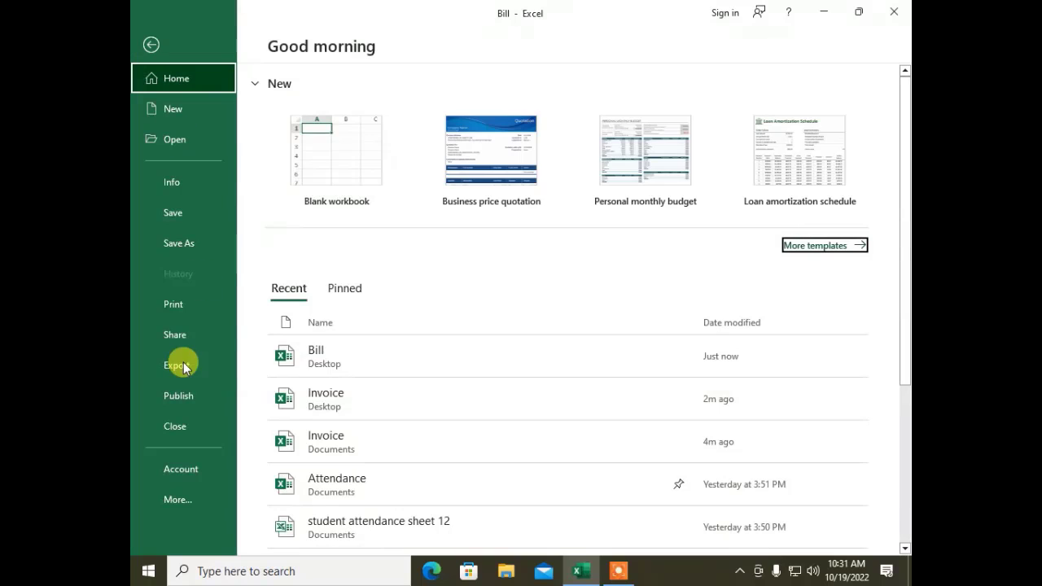
pyautogui.click(164, 251)
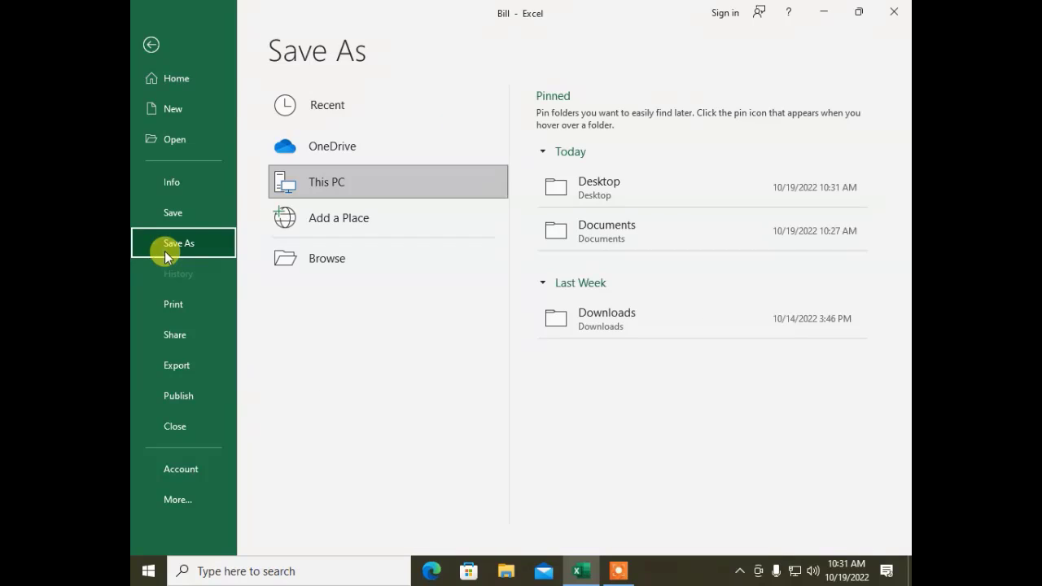
pyautogui.click(341, 266)
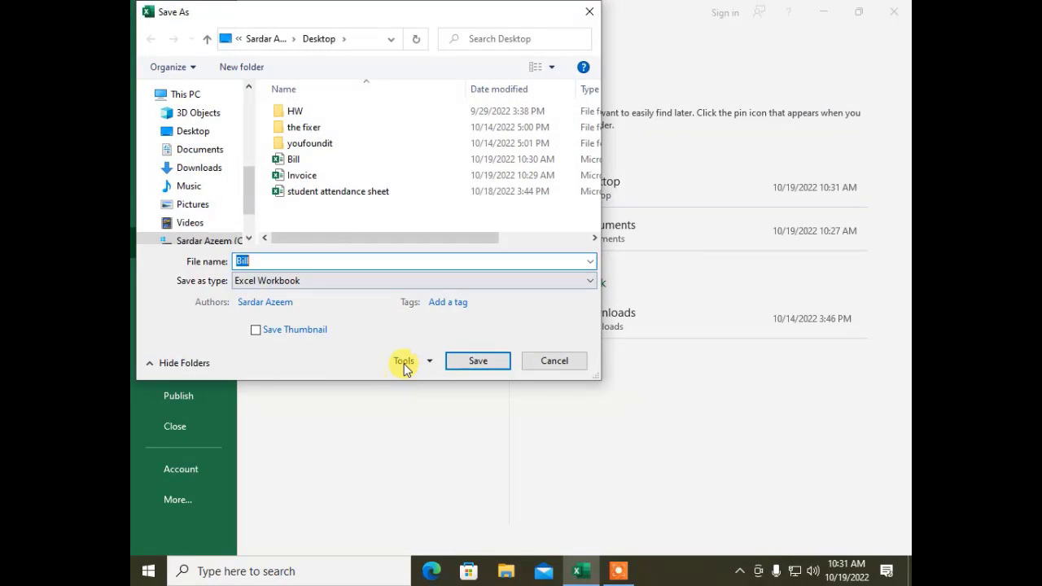
pyautogui.click(400, 362)
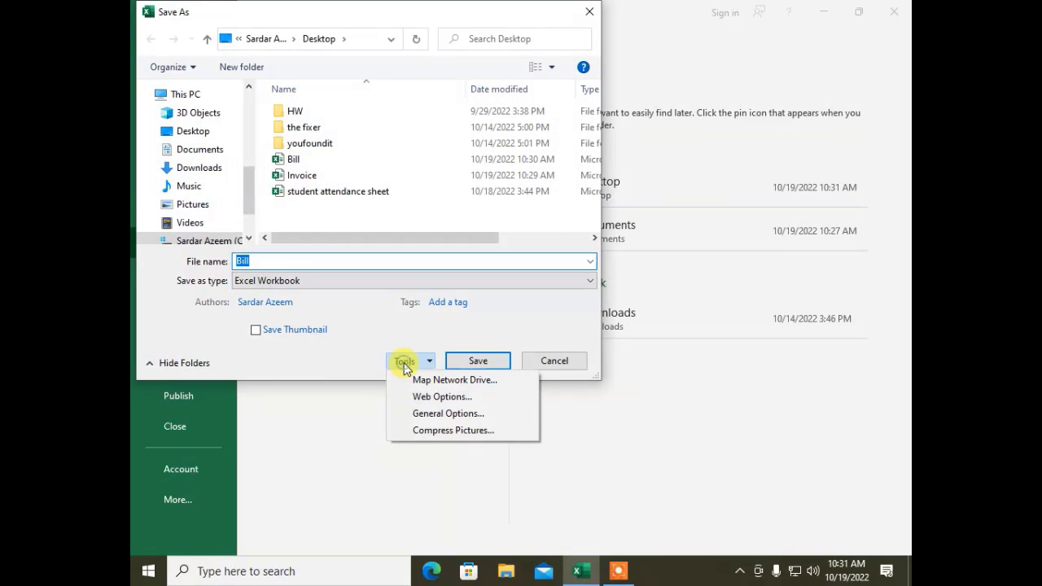
pyautogui.click(420, 416)
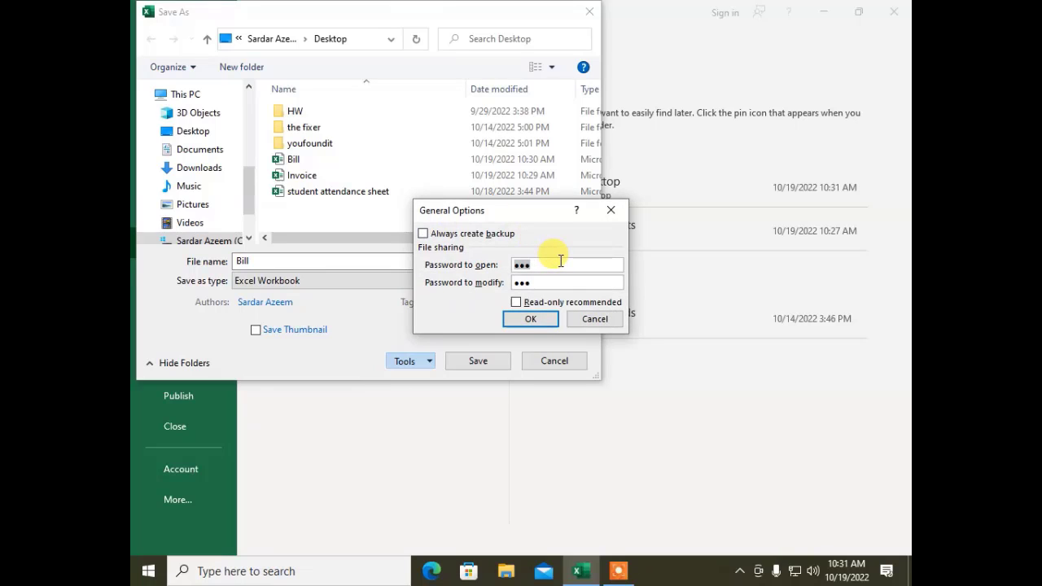
pyautogui.press('BackSpace')
pyautogui.press('Tab')
pyautogui.press('BackSpace')
pyautogui.click(545, 323)
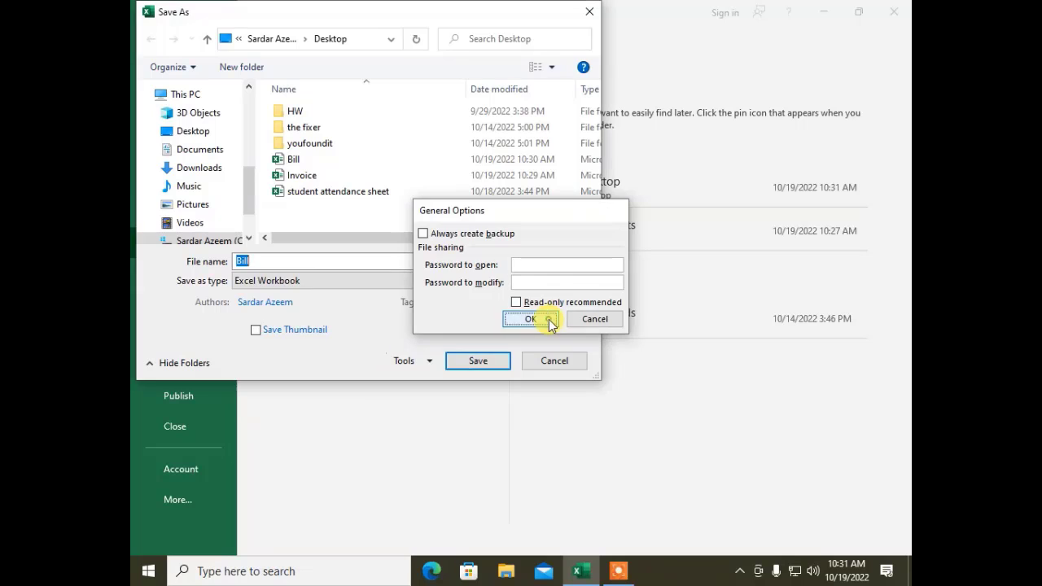
pyautogui.click(475, 361)
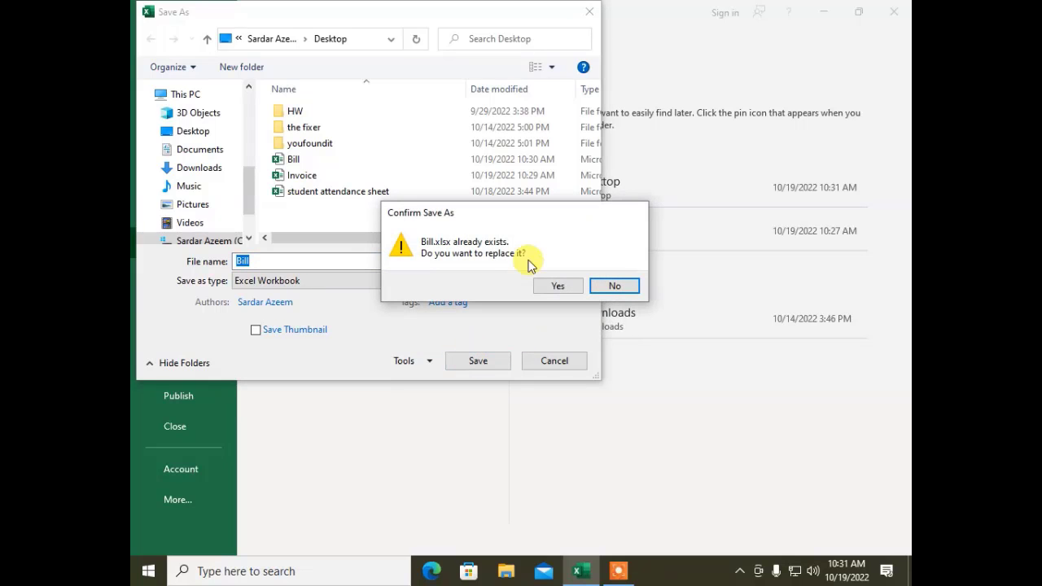
# Step: Replace Bill.xlsx with the password-free copy, then close and reopen Bill from Recent without prompts
pyautogui.click(574, 286)
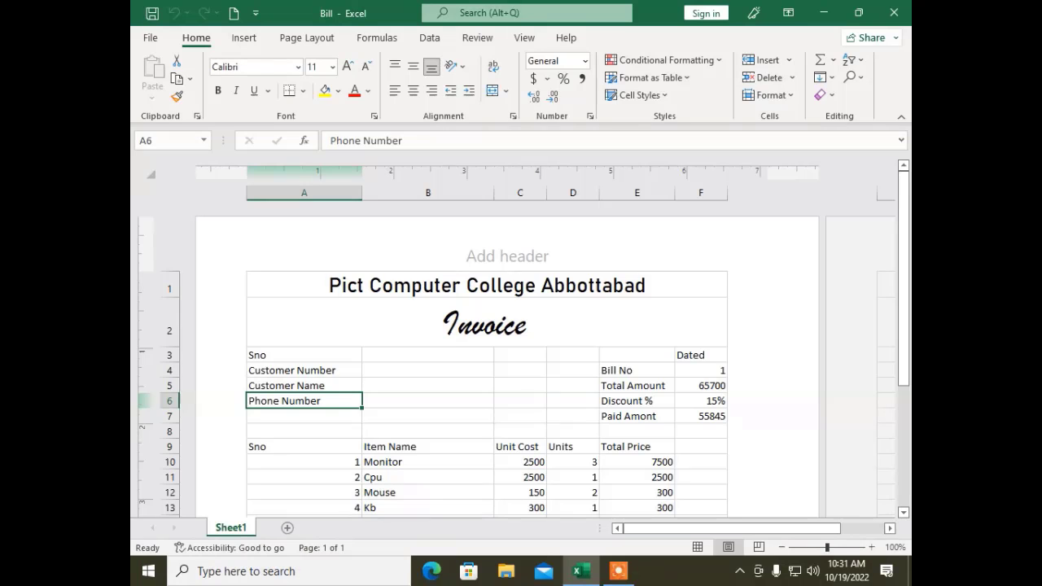
pyautogui.click(150, 37)
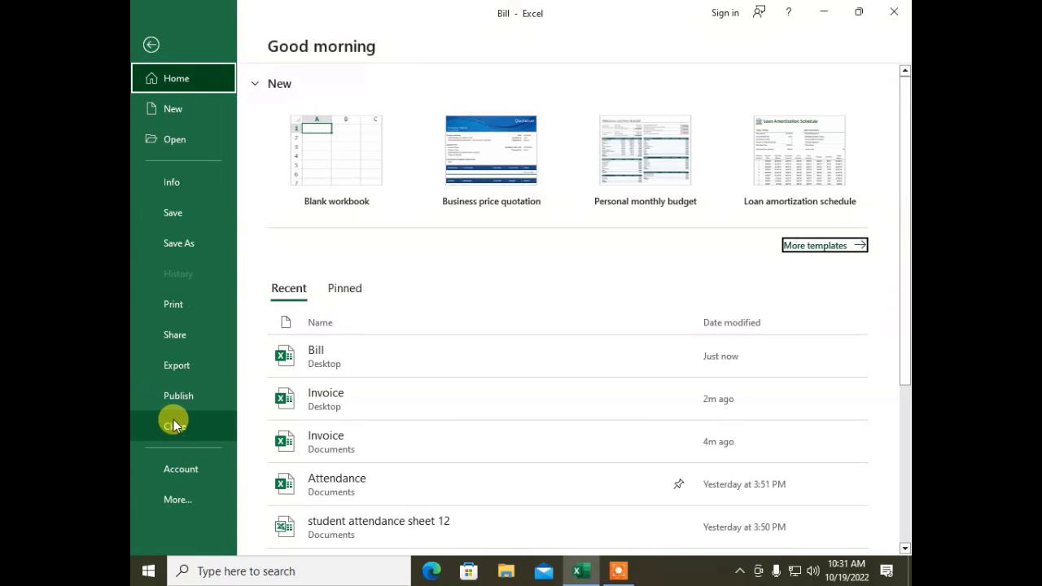
pyautogui.click(174, 423)
pyautogui.click(145, 35)
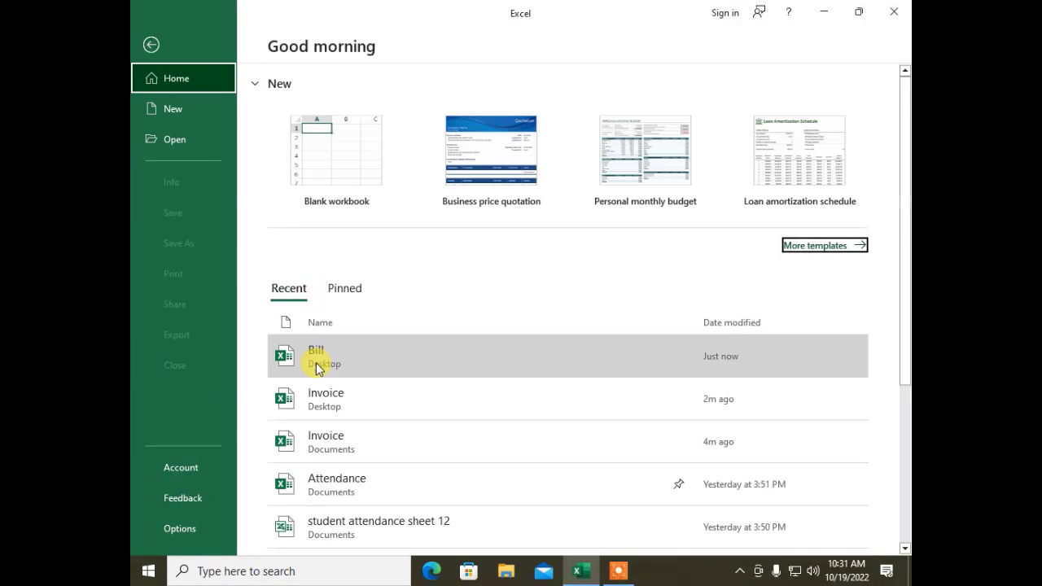
pyautogui.click(317, 368)
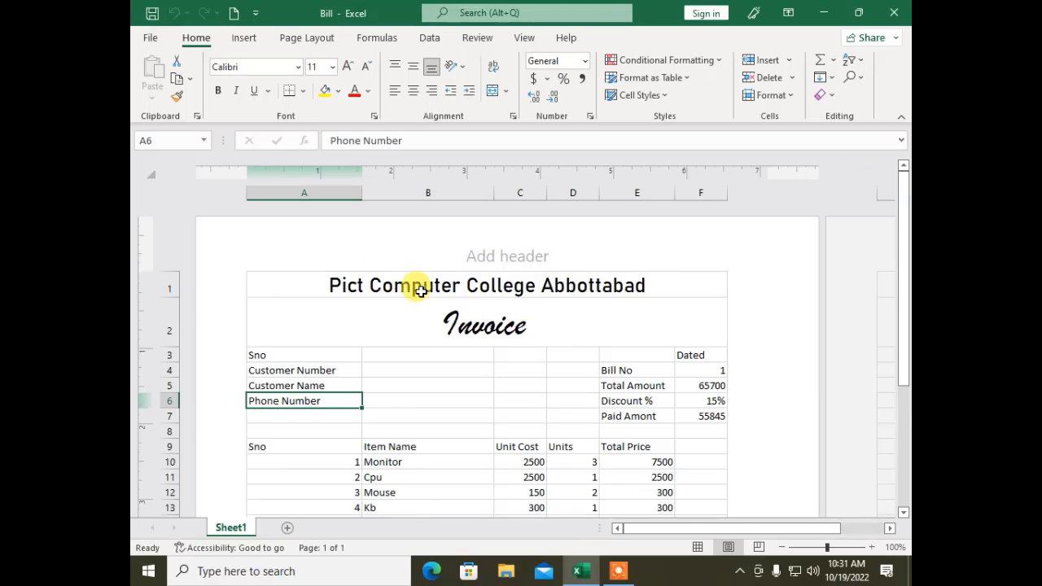
pyautogui.click(151, 38)
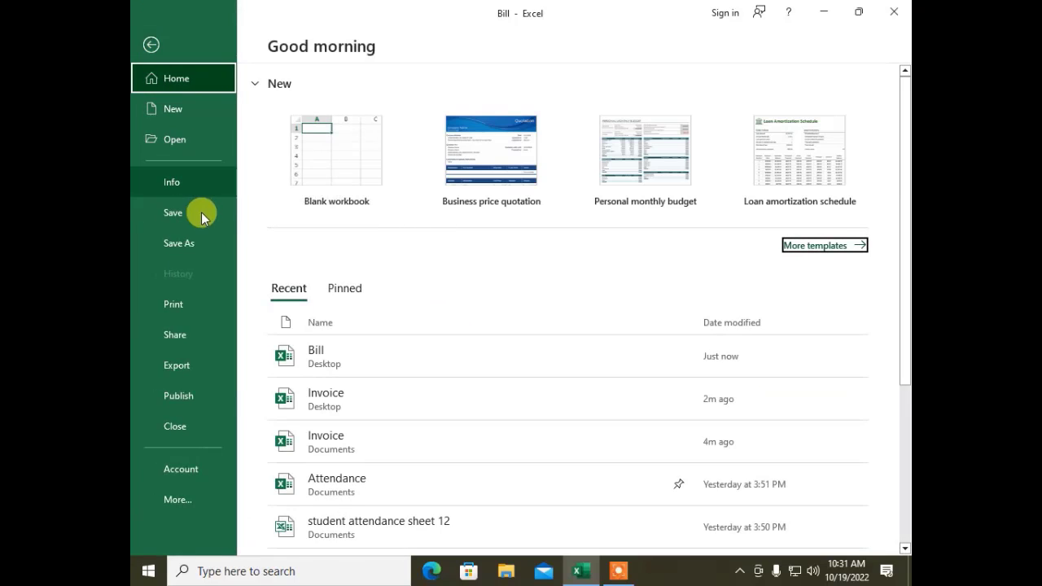
# Step: Show the print preview, keeping Microsoft Print to PDF as printer and Print Active Sheets
pyautogui.click(190, 312)
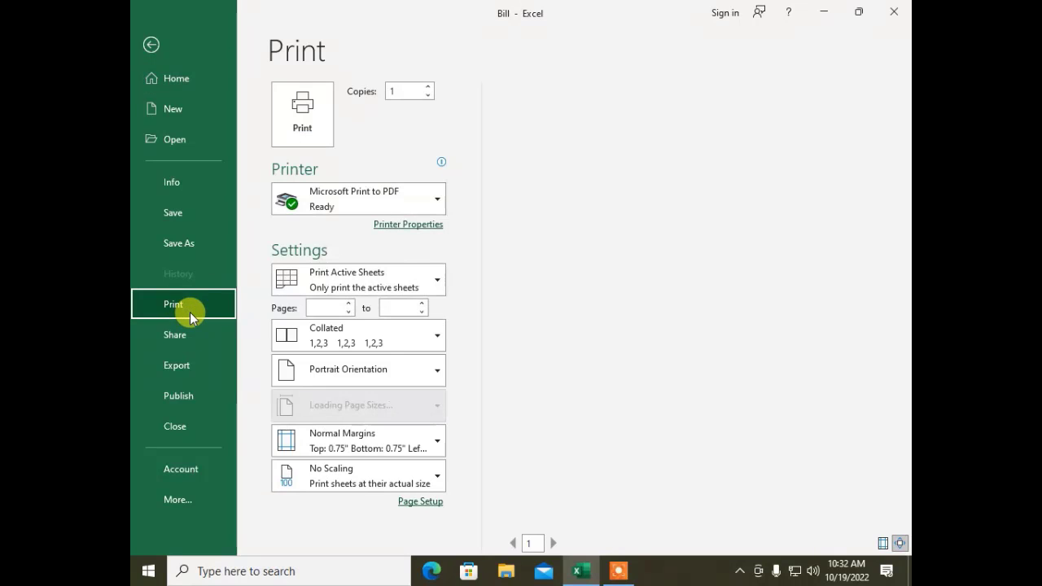
pyautogui.click(375, 205)
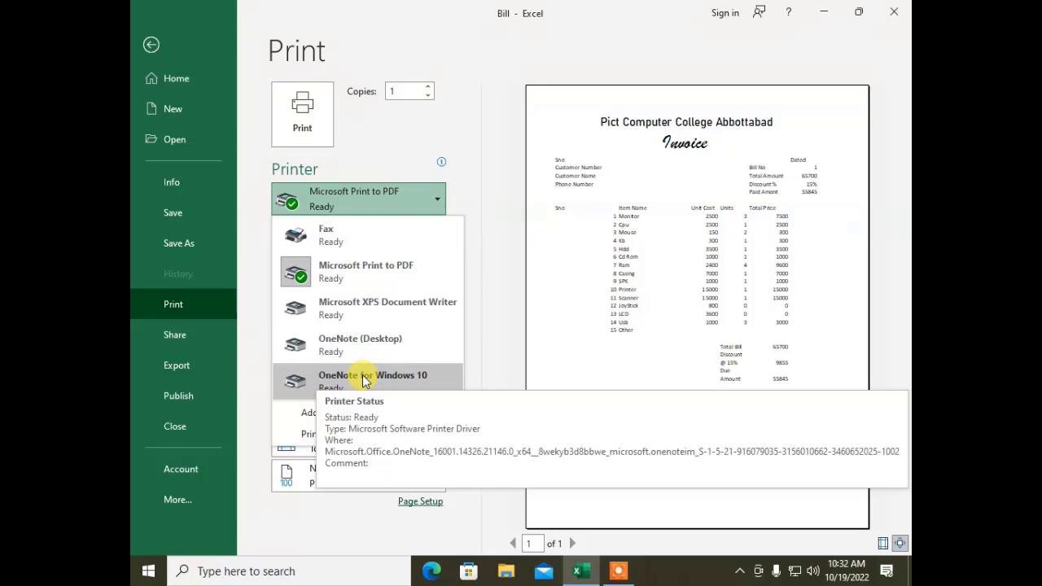
pyautogui.click(334, 269)
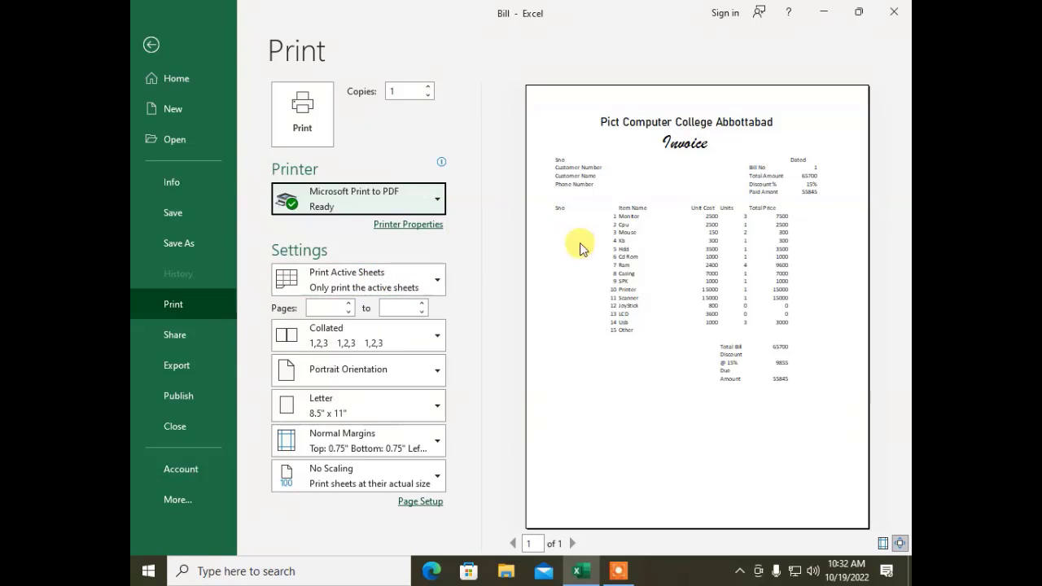
pyautogui.click(430, 288)
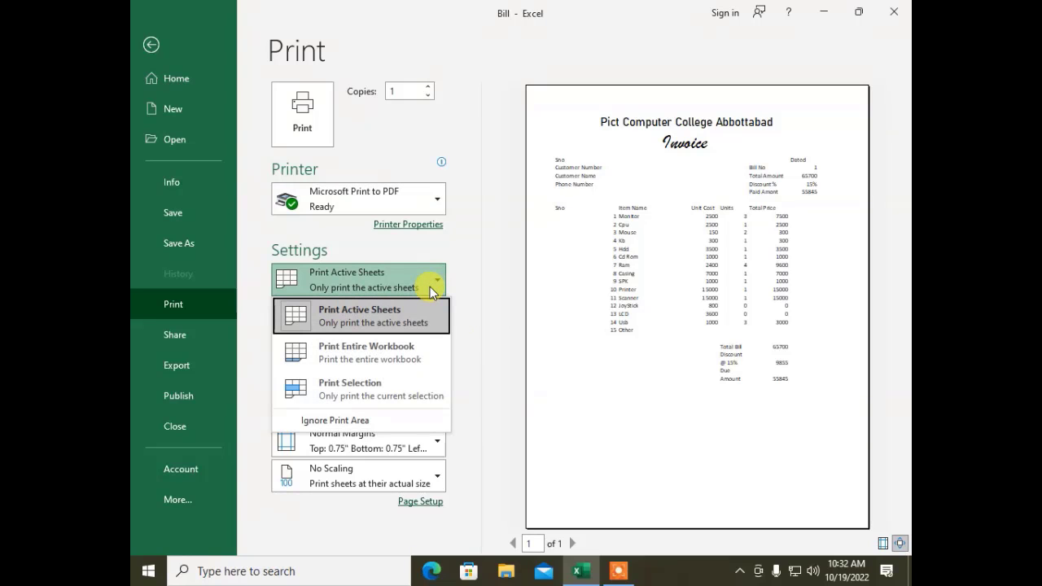
pyautogui.click(429, 287)
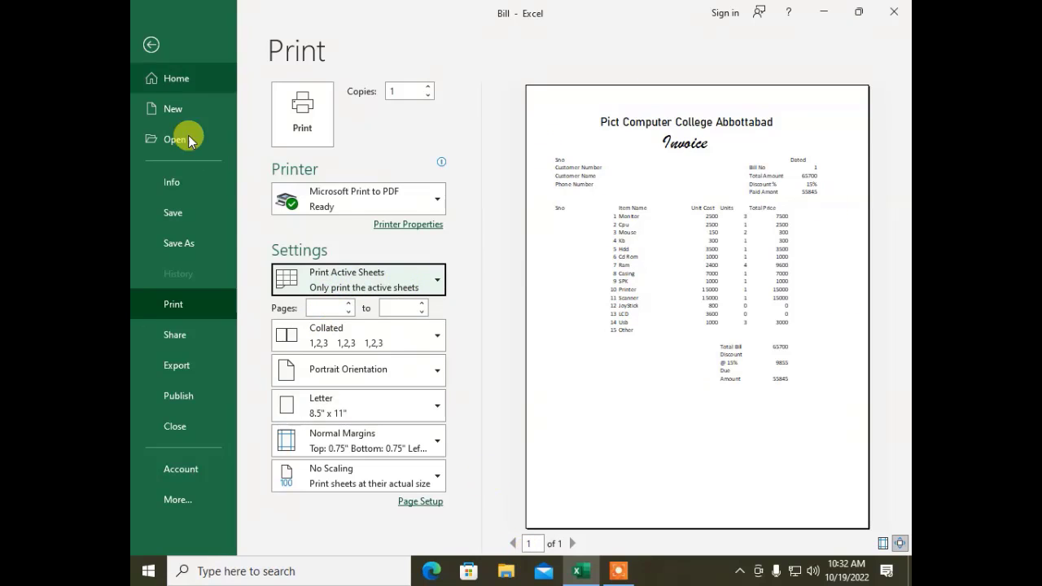
# Step: Limit the print range to pages 1 to 1
pyautogui.click(329, 308)
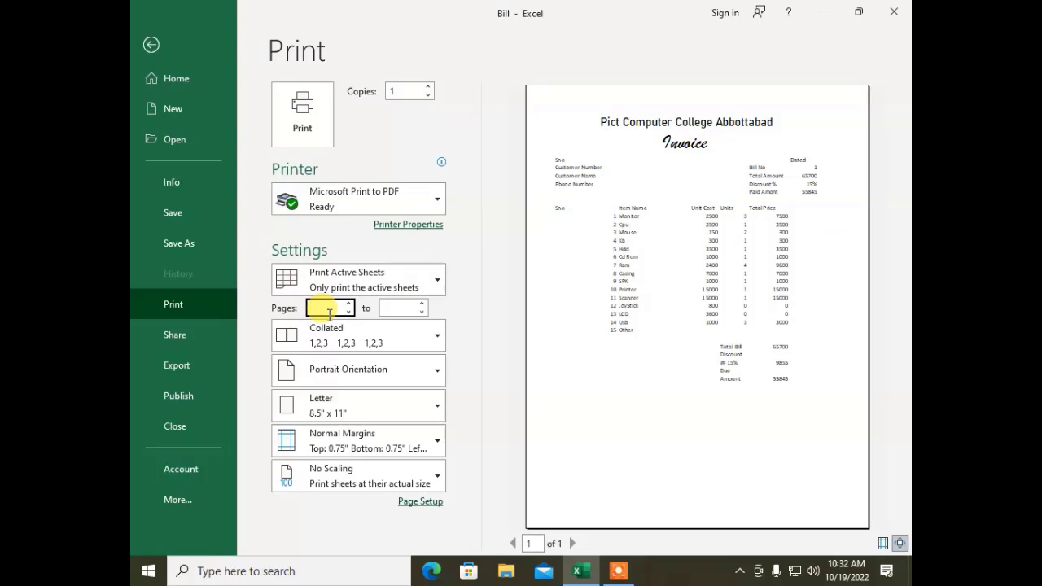
pyautogui.write('1')
pyautogui.press('Tab')
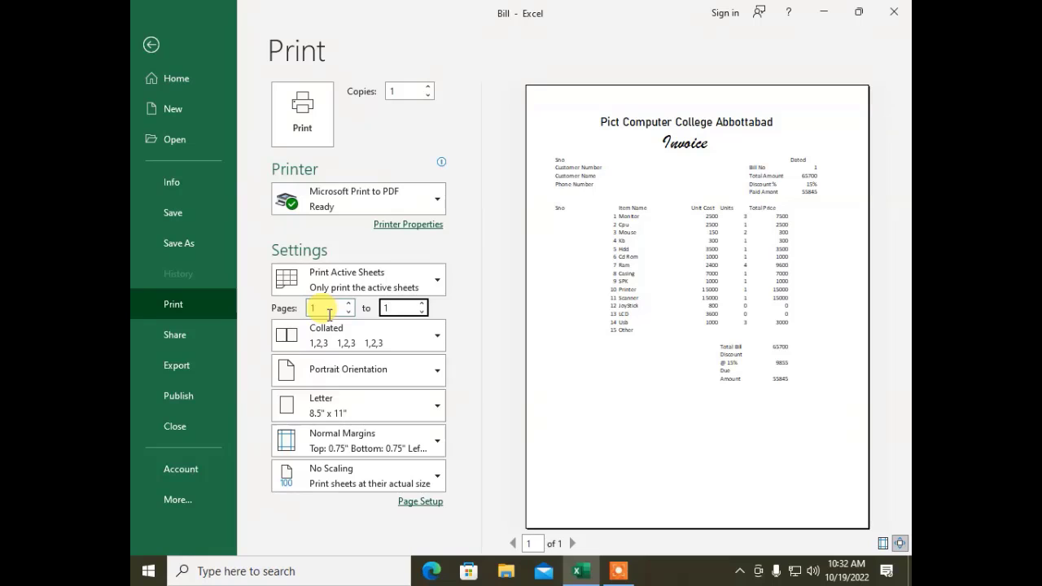
pyautogui.write('5')
pyautogui.press('BackSpace')
pyautogui.write('1')
pyautogui.press('BackSpace')
pyautogui.press('BackSpace')
pyautogui.write('1')
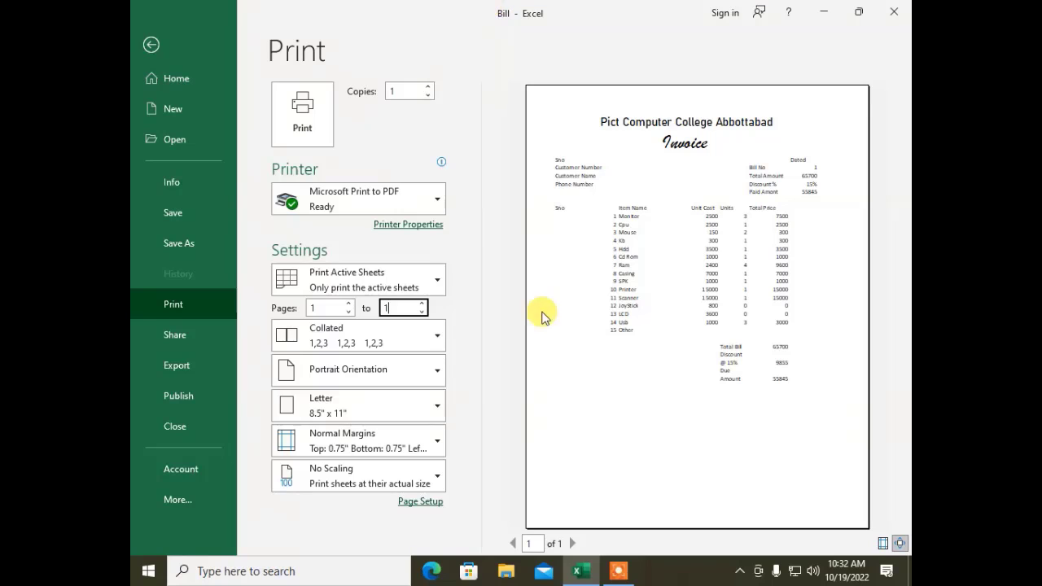
# Step: Switch collation to Uncollated and back to Collated, and set Copies to 1
pyautogui.click(325, 330)
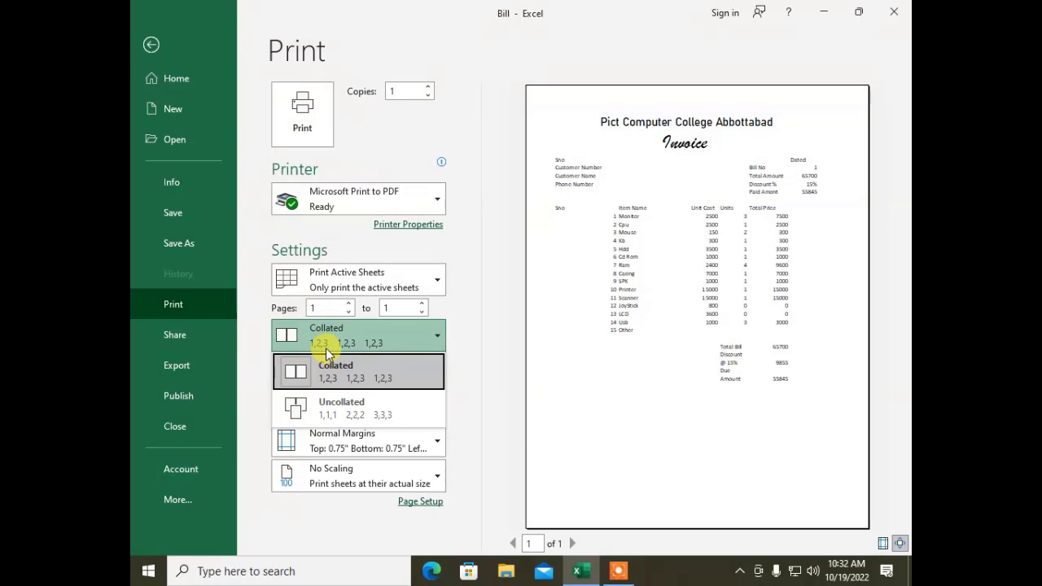
pyautogui.click(317, 371)
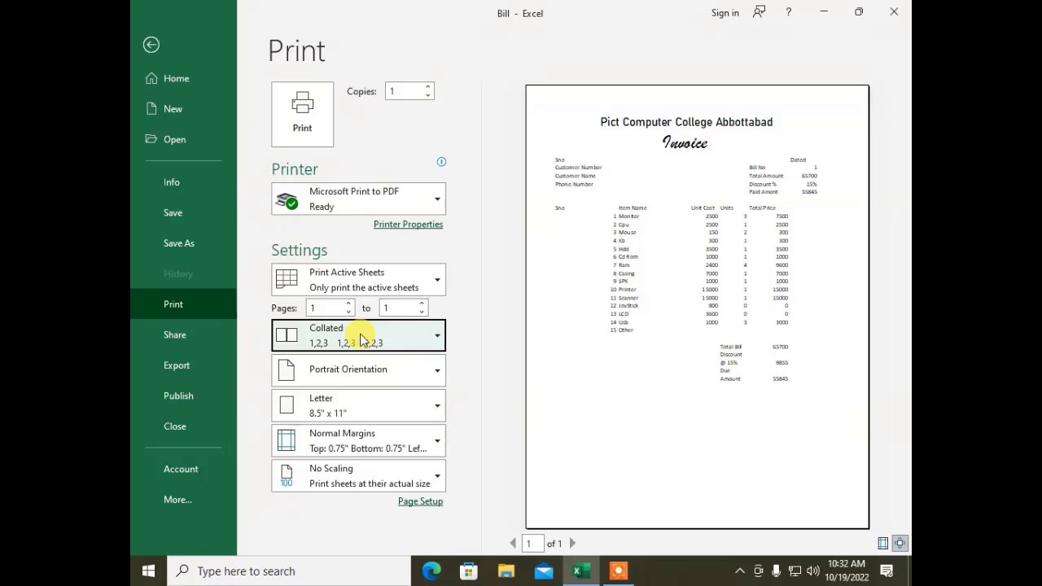
pyautogui.click(405, 91)
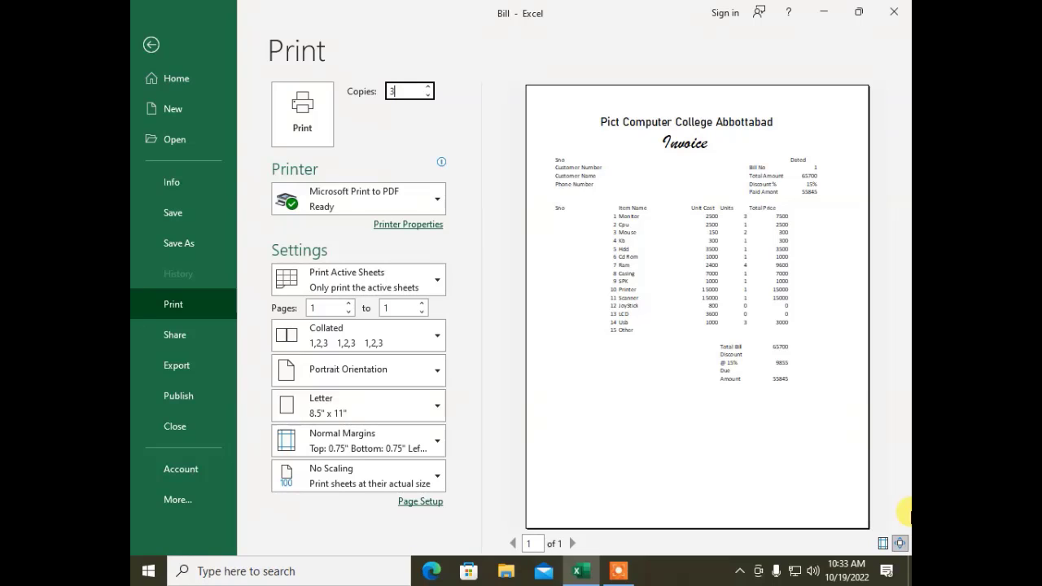
pyautogui.click(374, 345)
pyautogui.click(328, 405)
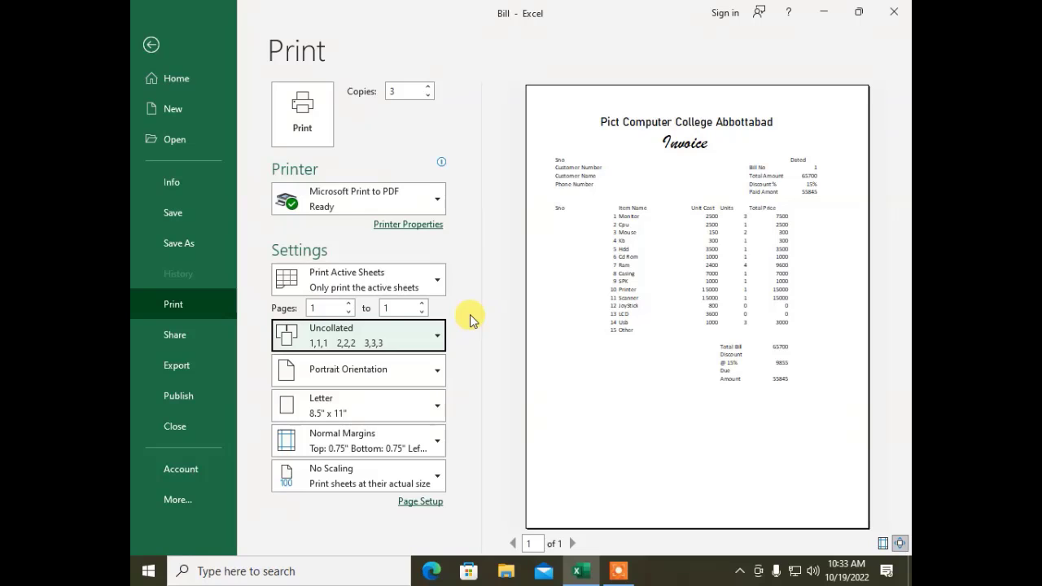
pyautogui.click(423, 329)
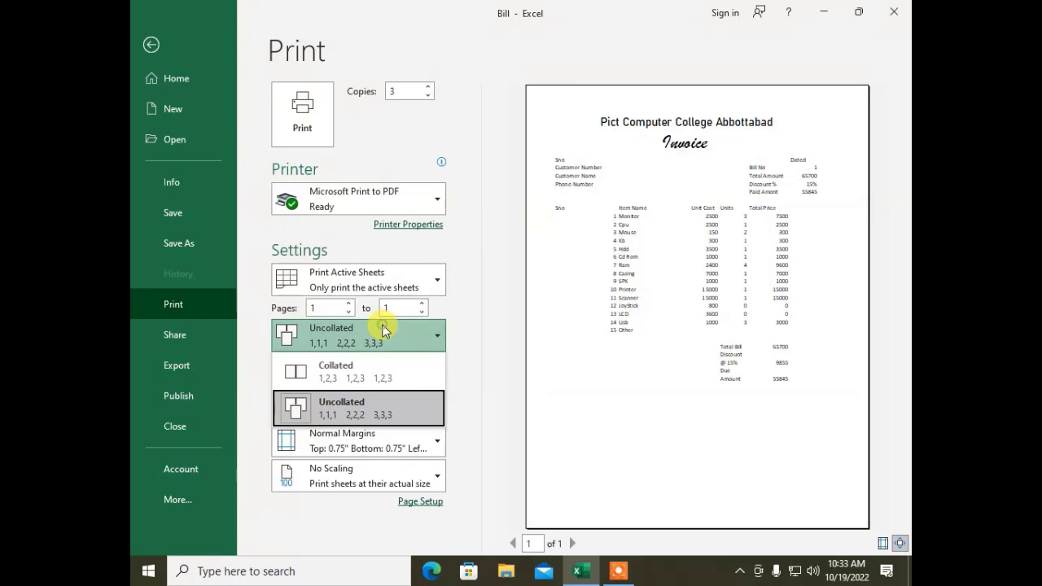
pyautogui.click(336, 375)
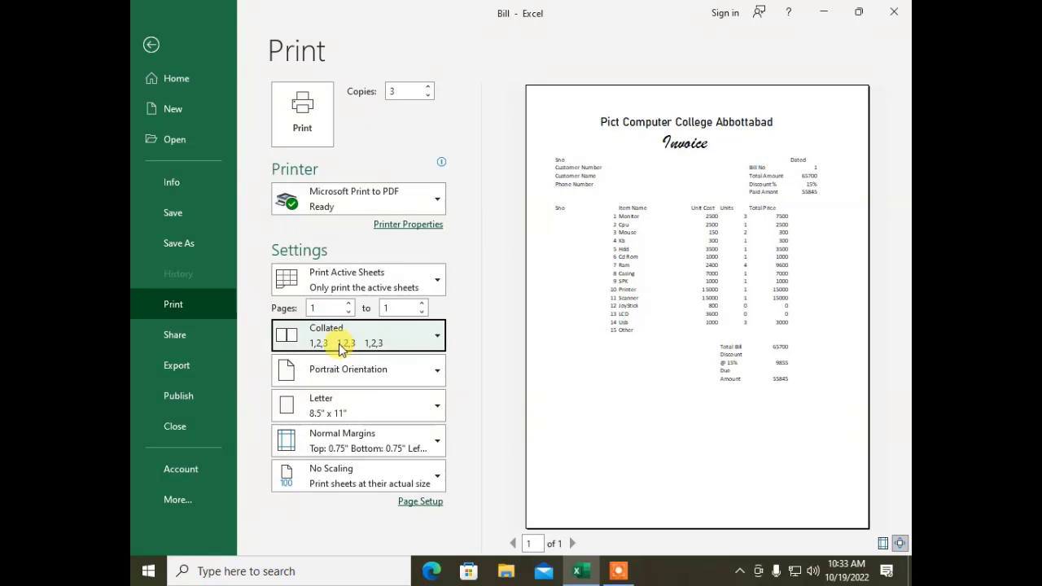
pyautogui.doubleClick(402, 89)
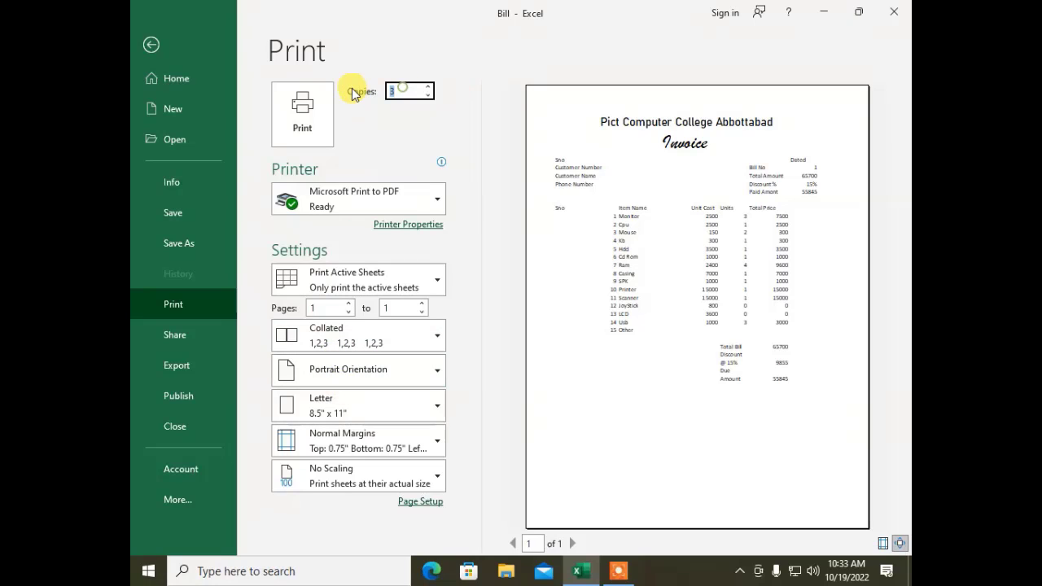
pyautogui.write('1')
pyautogui.click(517, 328)
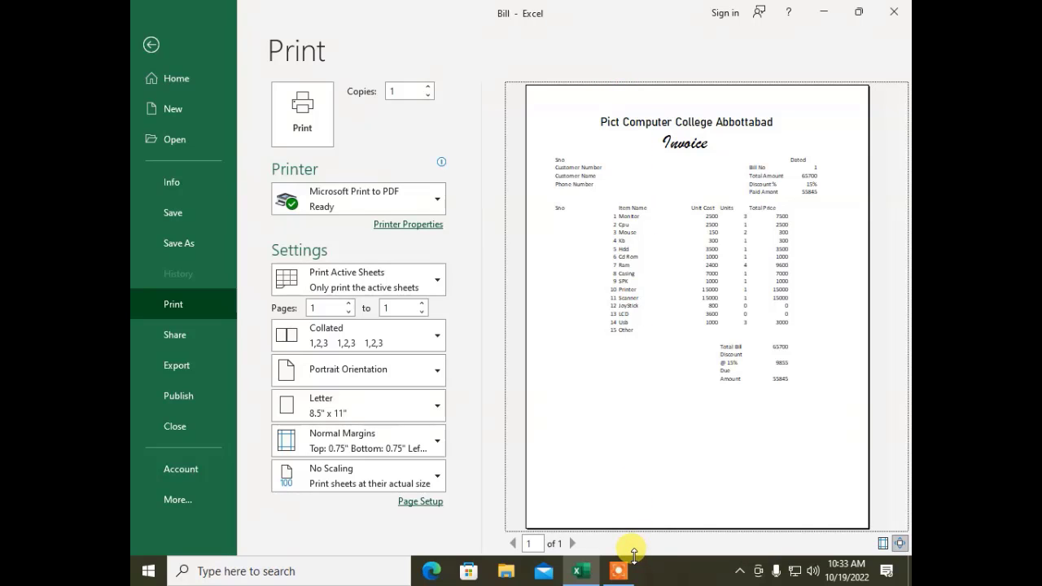
pyautogui.click(370, 412)
pyautogui.click(489, 383)
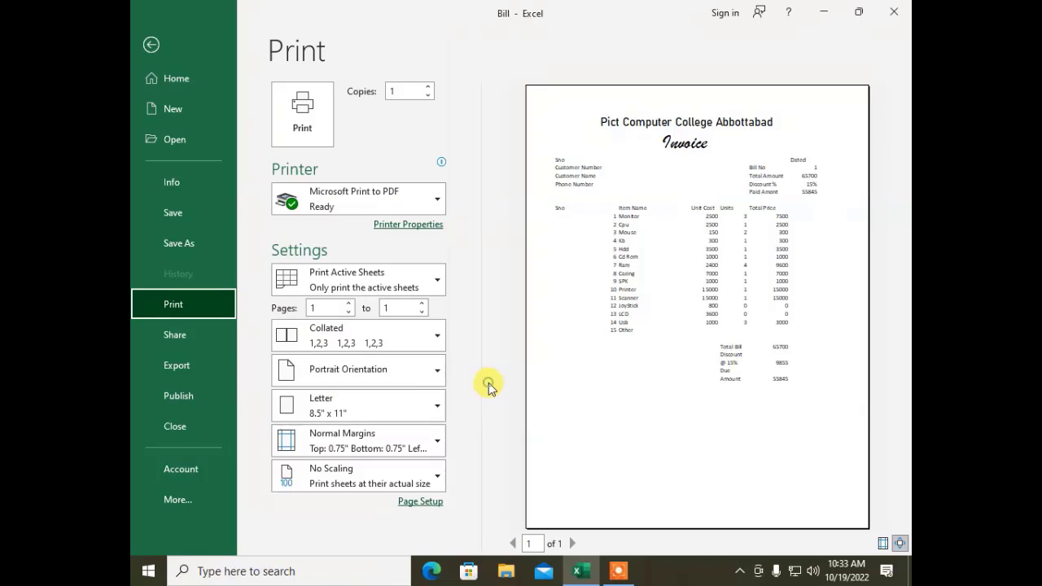
pyautogui.click(409, 372)
pyautogui.click(346, 433)
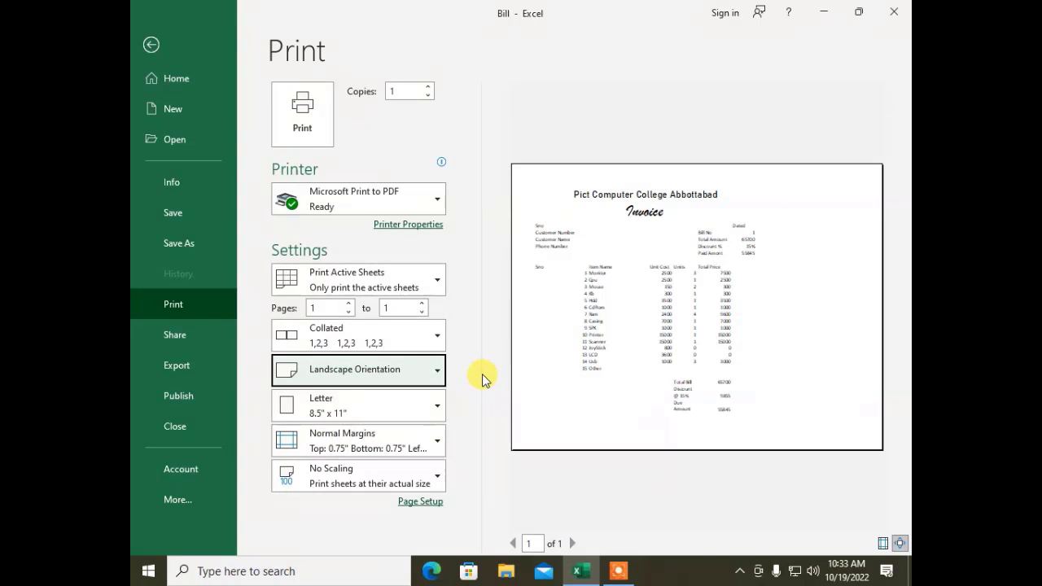
pyautogui.click(361, 373)
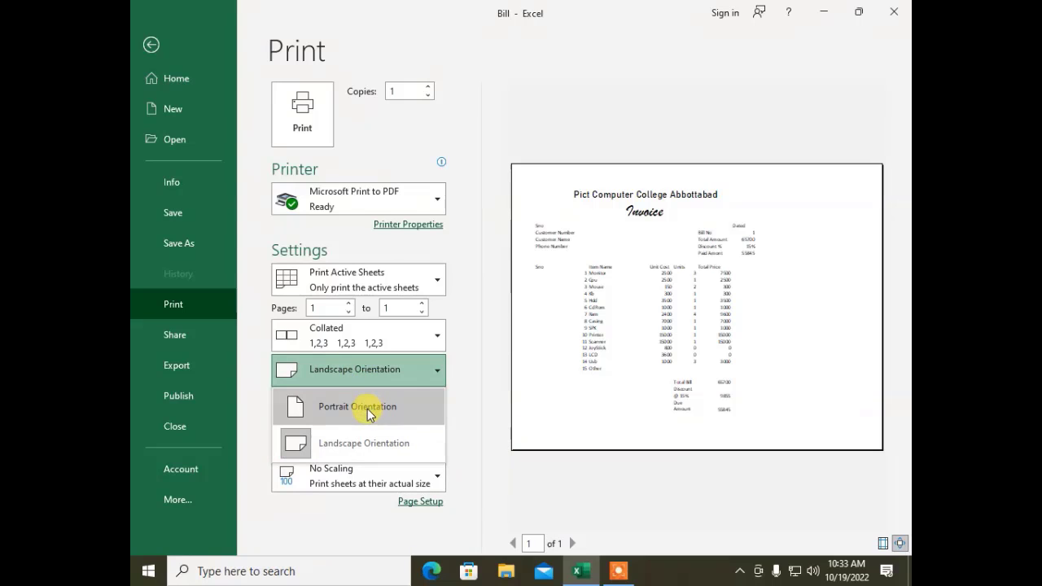
pyautogui.click(369, 406)
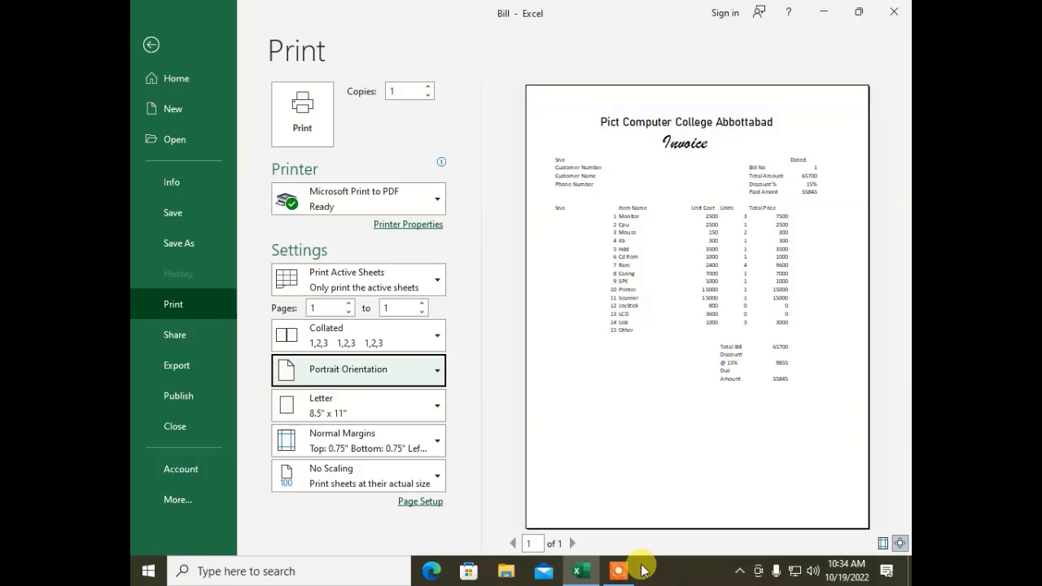
pyautogui.click(393, 406)
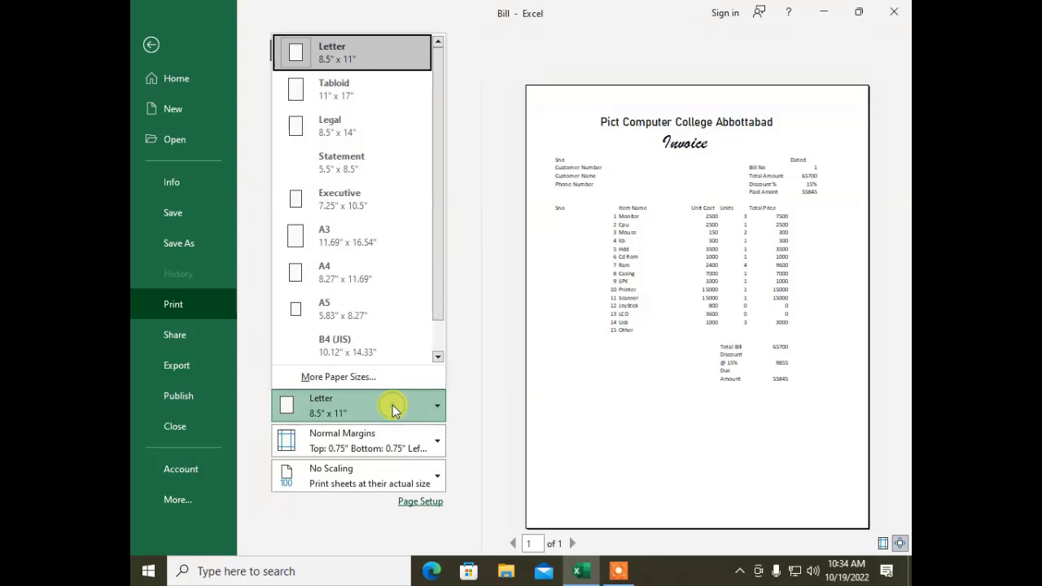
pyautogui.click(315, 65)
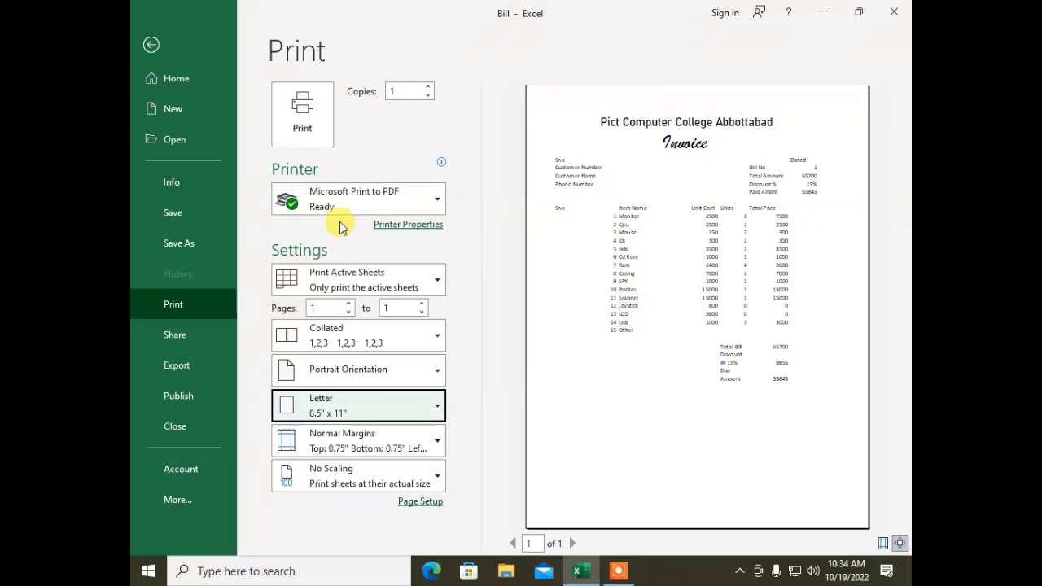
pyautogui.click(346, 402)
pyautogui.click(354, 116)
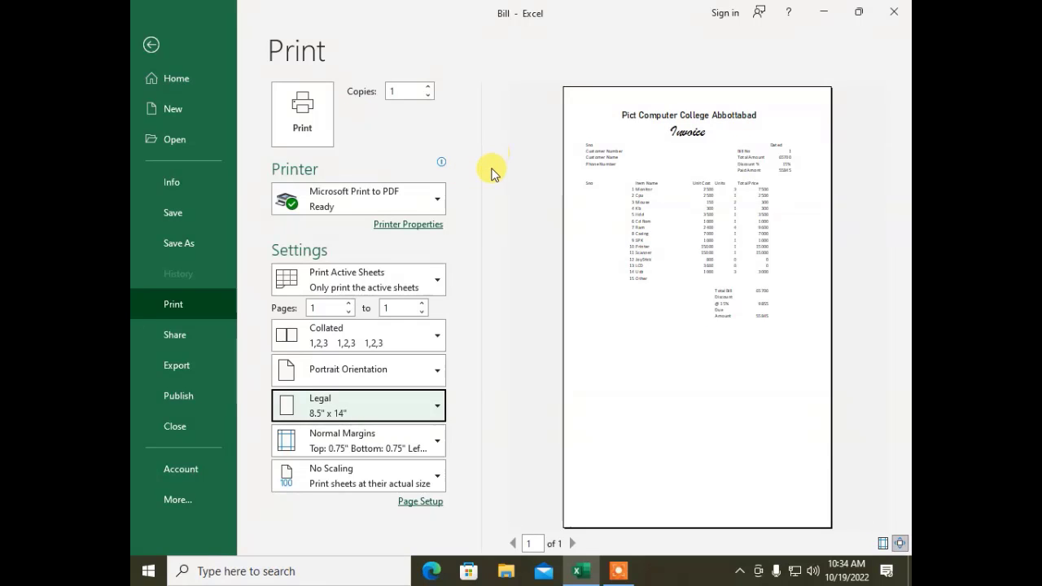
pyautogui.click(346, 407)
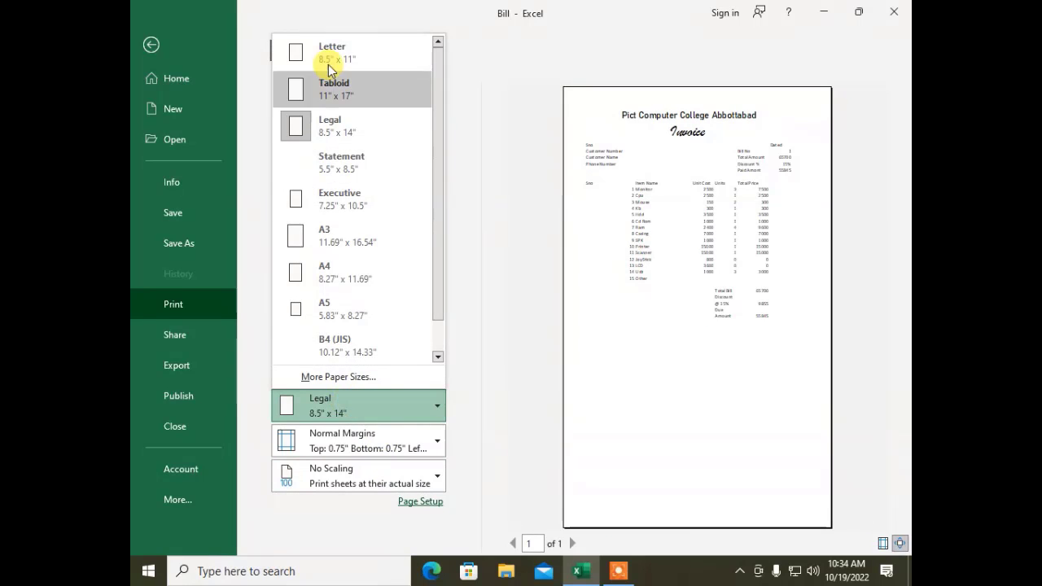
pyautogui.click(297, 49)
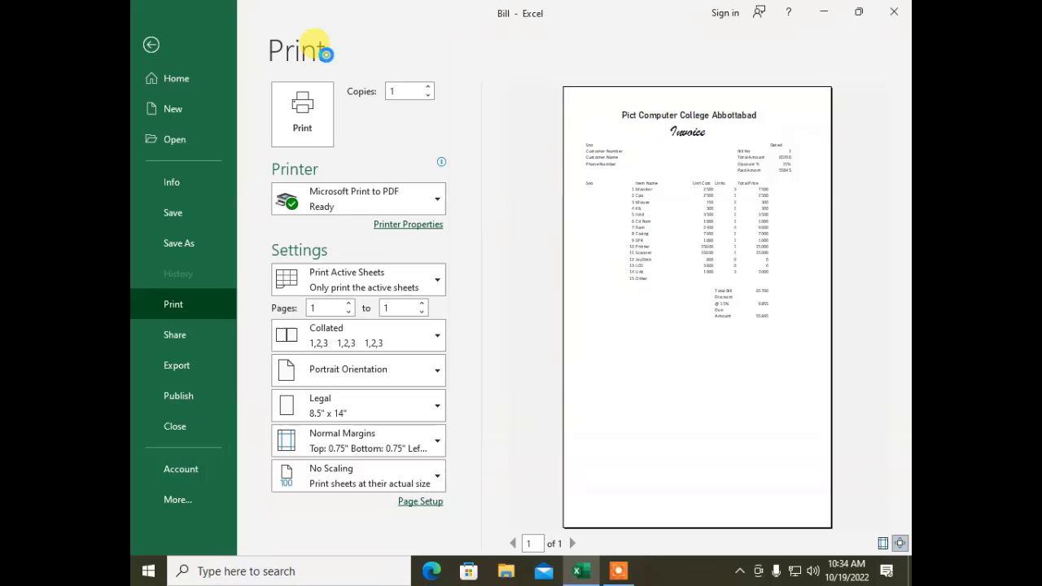
# Step: Try Wide, Narrow, then Normal margins on the invoice, ending with the margin presets open again
pyautogui.click(334, 452)
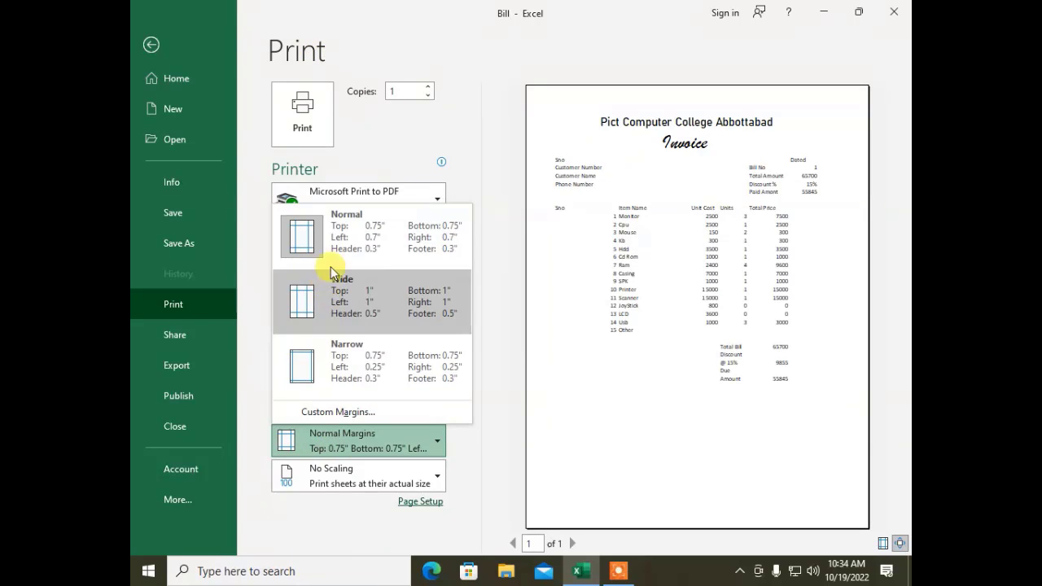
pyautogui.click(330, 300)
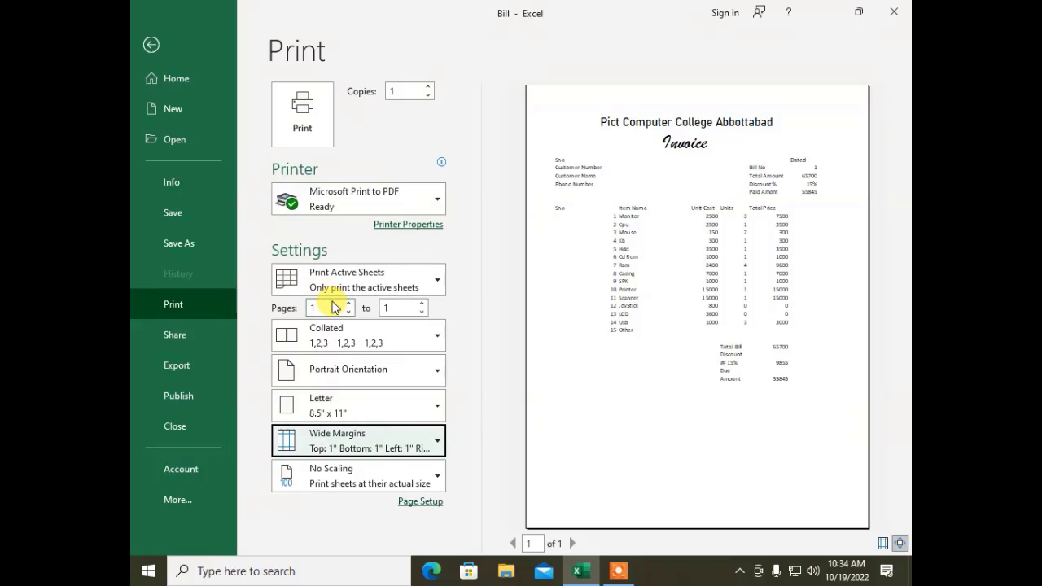
pyautogui.click(361, 429)
pyautogui.click(360, 371)
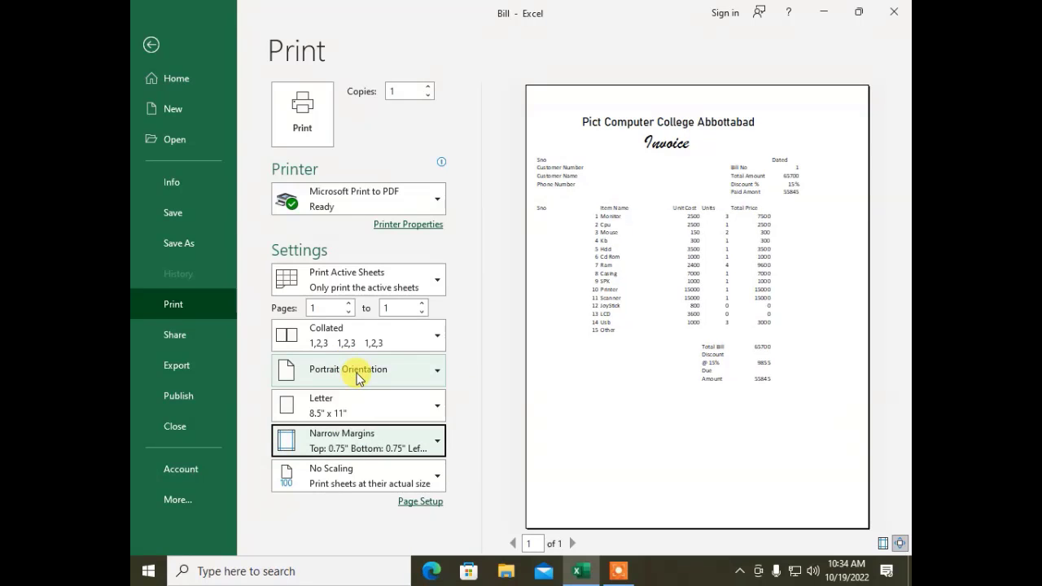
pyautogui.click(371, 433)
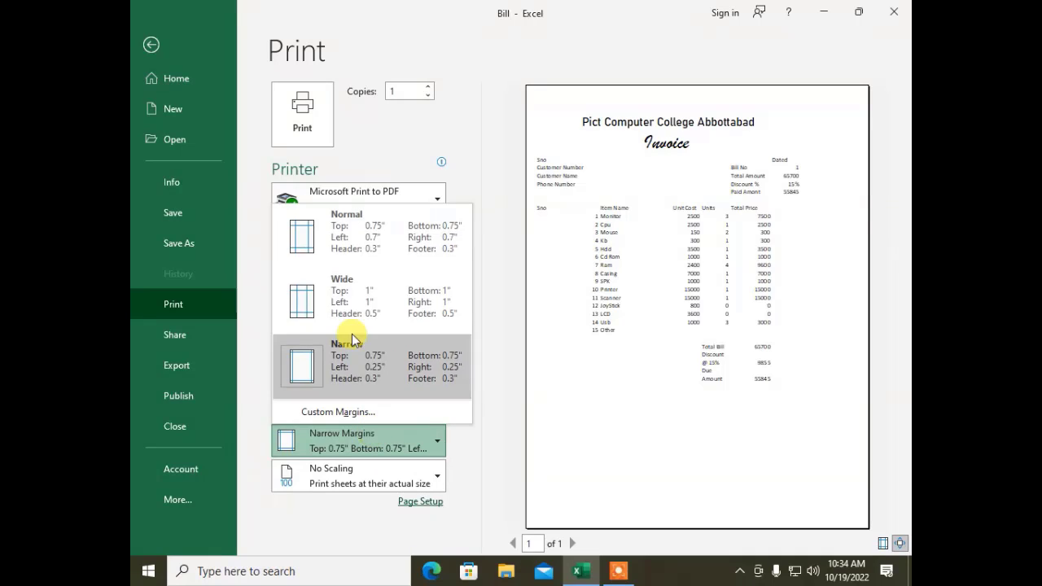
pyautogui.click(354, 230)
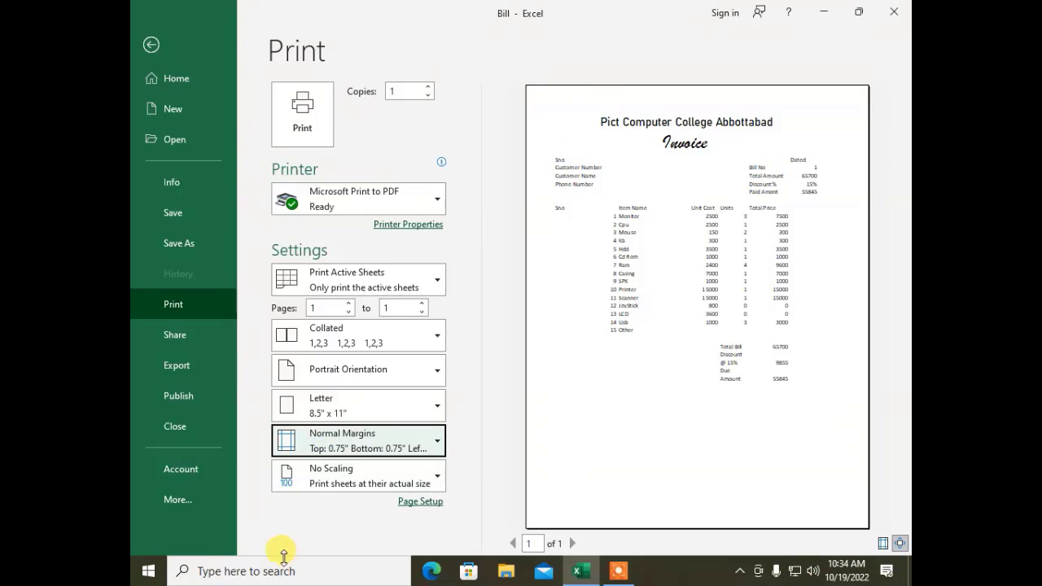
pyautogui.click(337, 446)
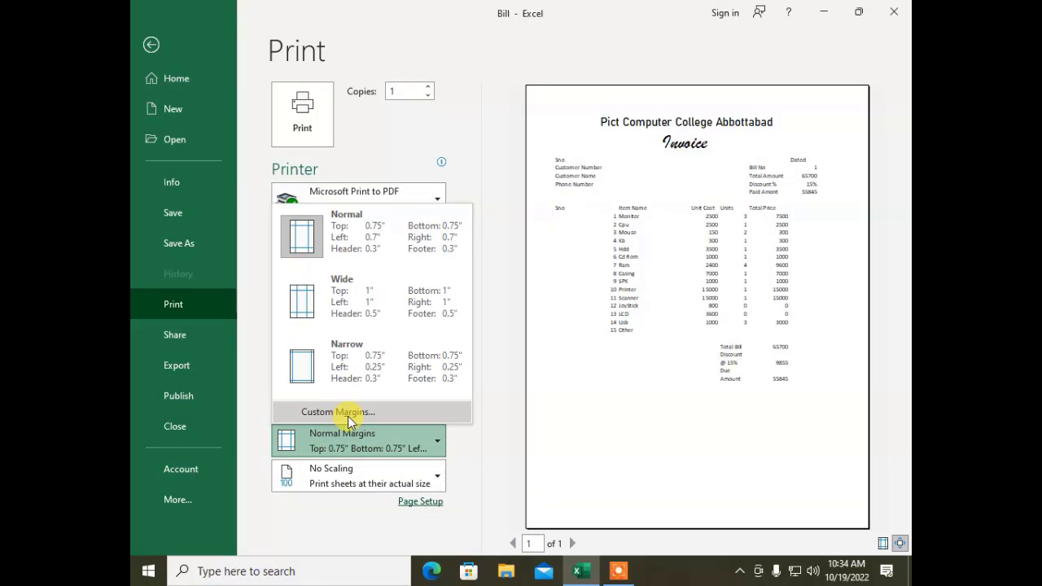
pyautogui.click(501, 354)
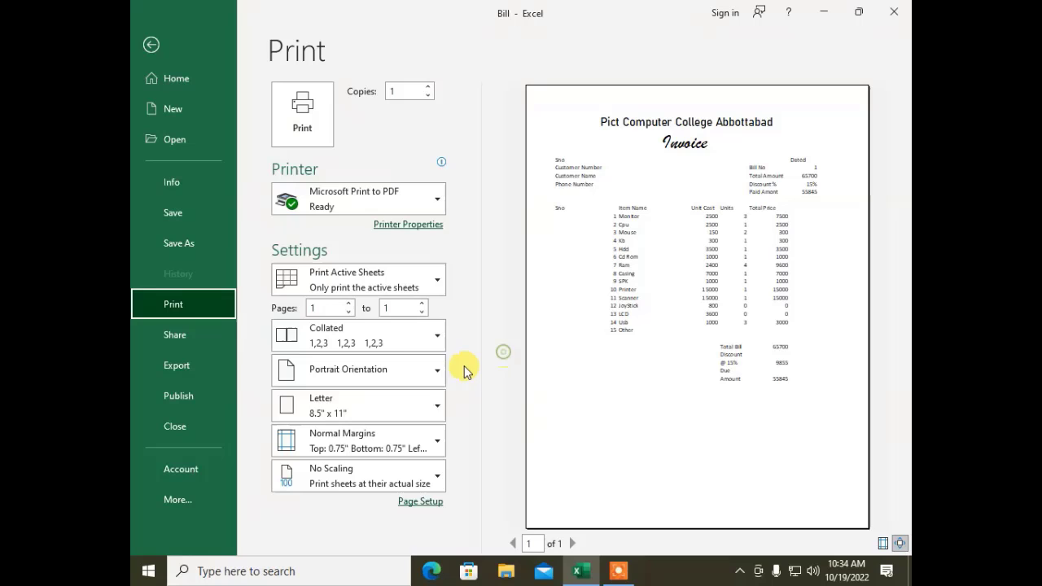
pyautogui.click(387, 439)
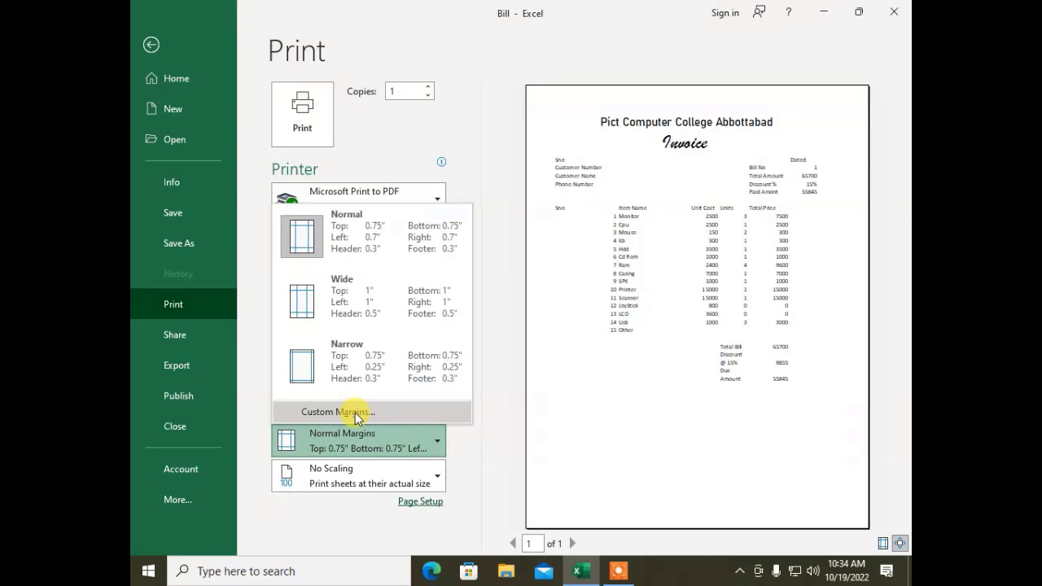
# Step: Edit the top, left, right, header and footer values in Custom Margins and apply them
pyautogui.click(355, 412)
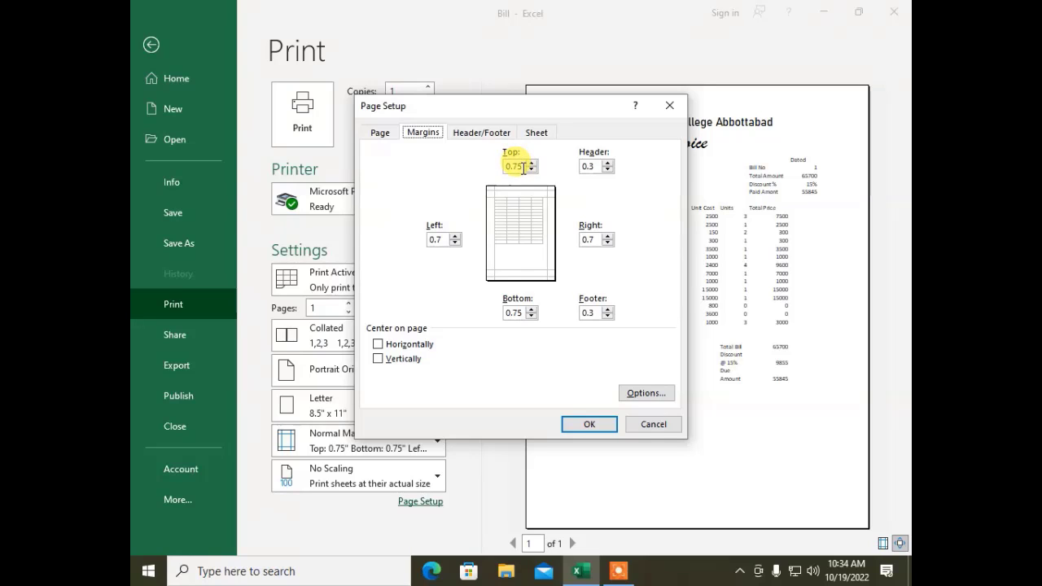
pyautogui.doubleClick(524, 167)
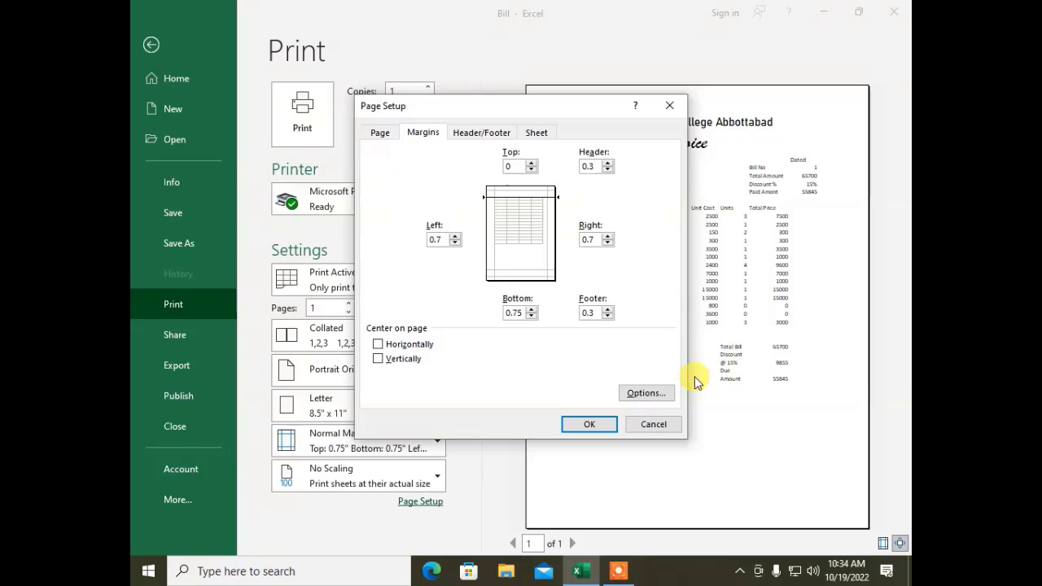
pyautogui.doubleClick(447, 240)
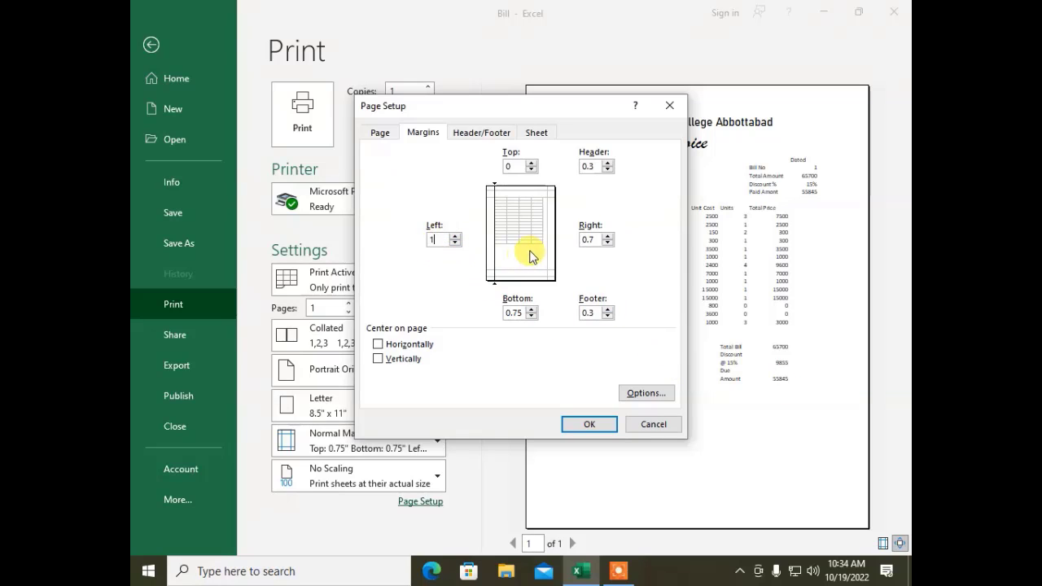
pyautogui.doubleClick(584, 240)
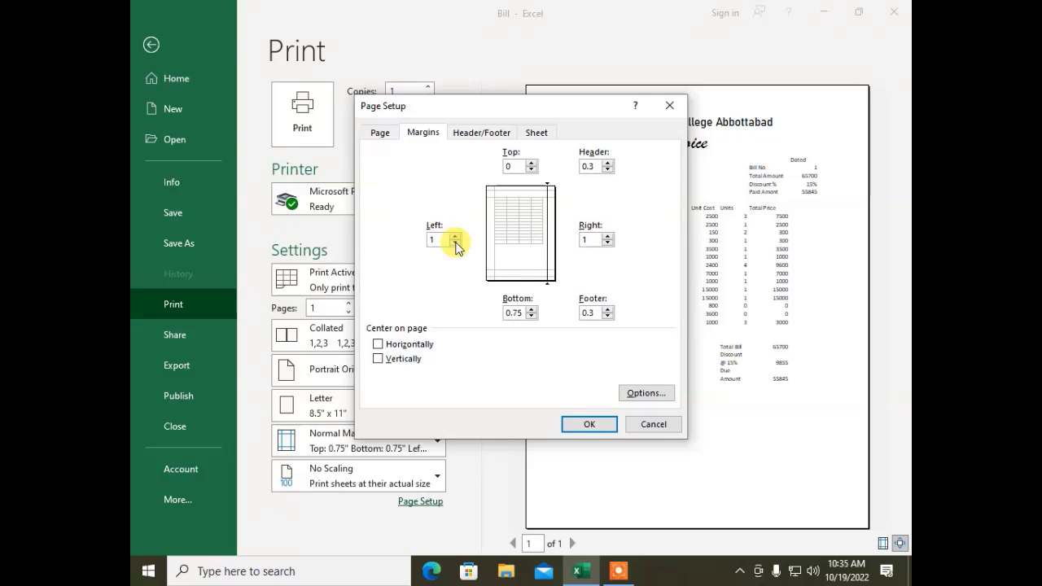
pyautogui.doubleClick(601, 163)
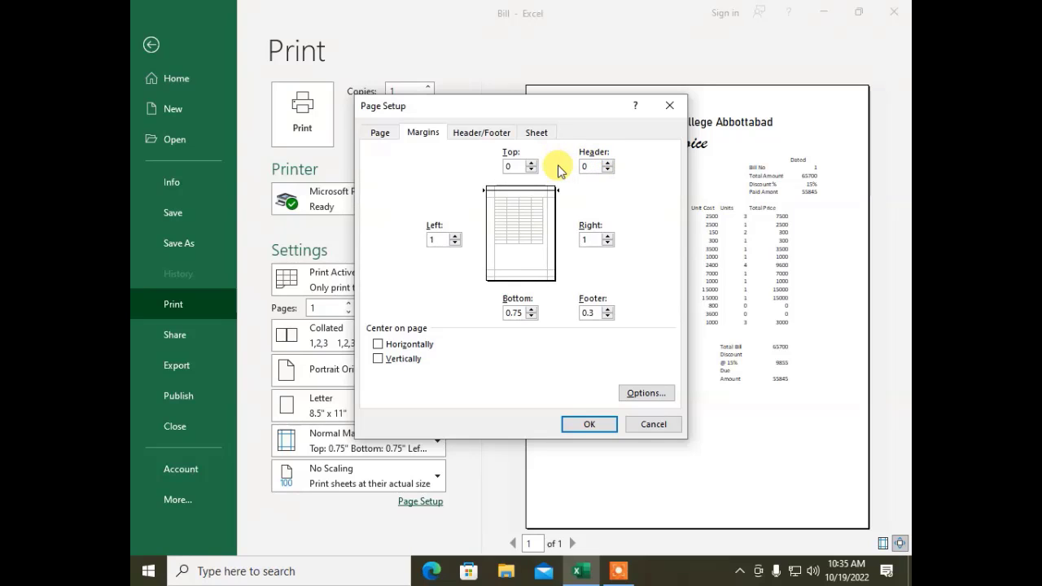
pyautogui.doubleClick(591, 313)
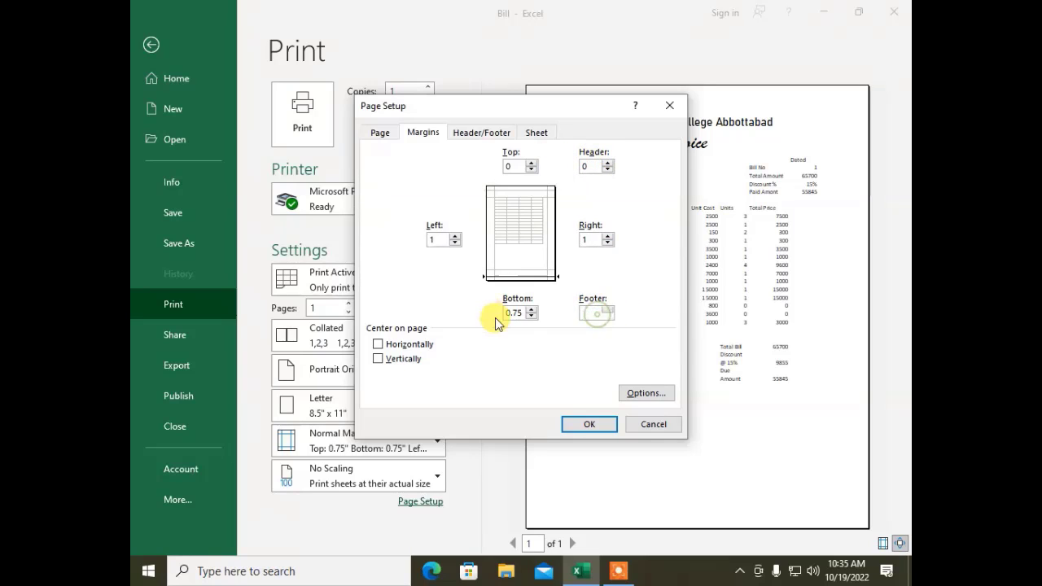
pyautogui.write('0')
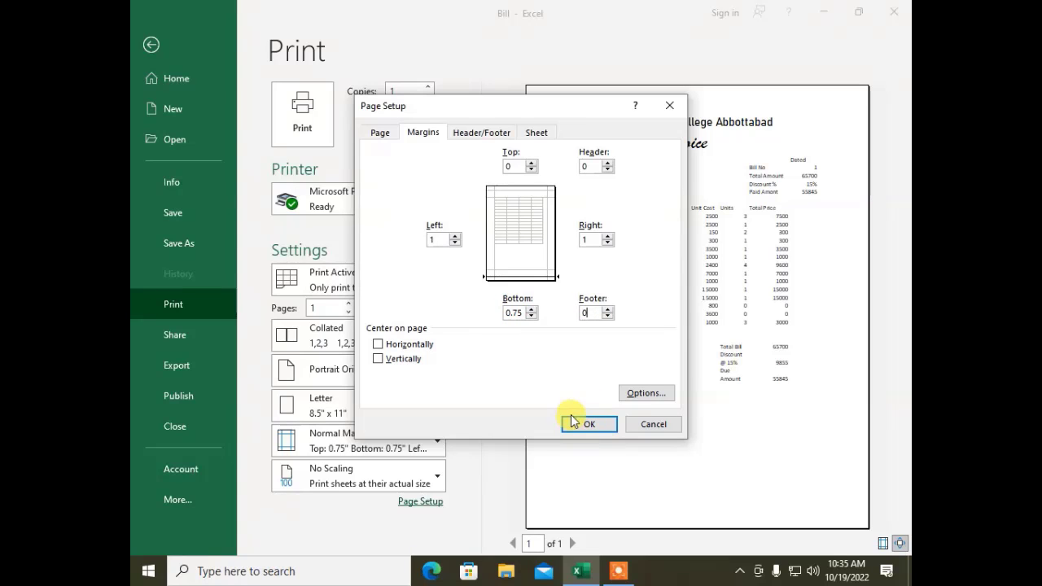
pyautogui.click(583, 423)
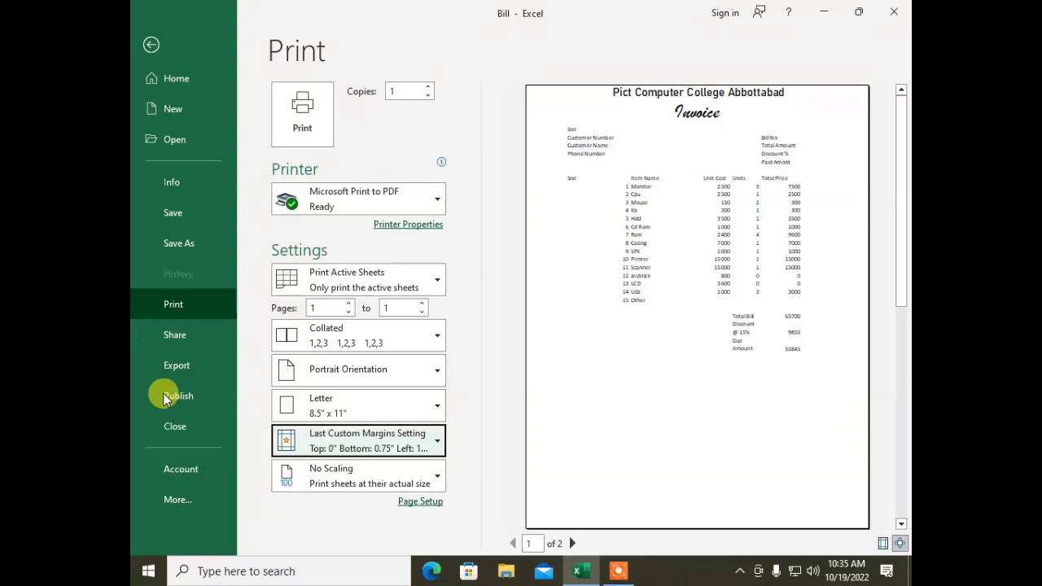
# Step: Reopen Custom Margins, set the top margin to 0.5 inch, and confirm
pyautogui.click(326, 448)
pyautogui.click(347, 412)
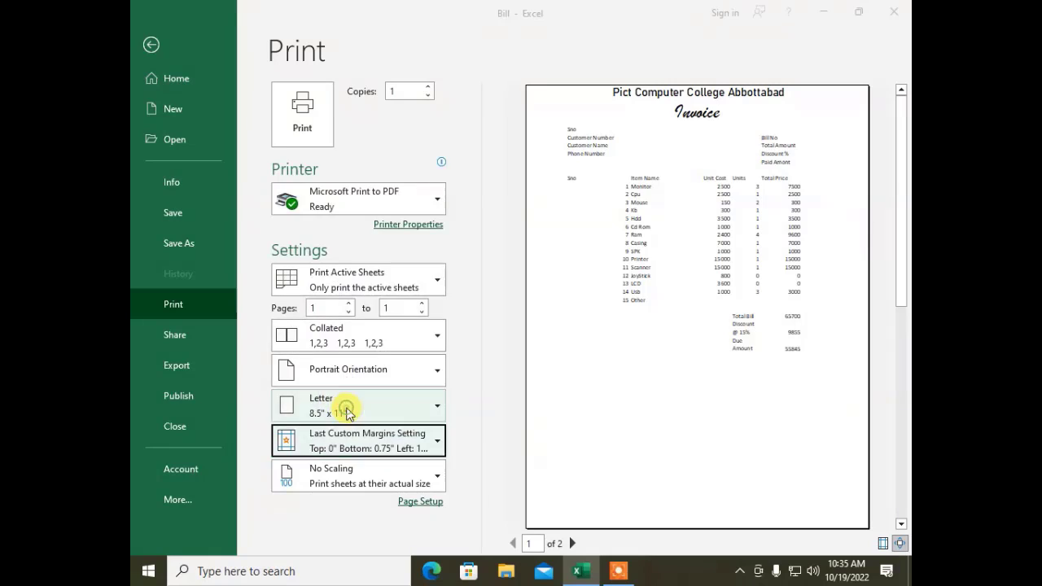
pyautogui.click(519, 165)
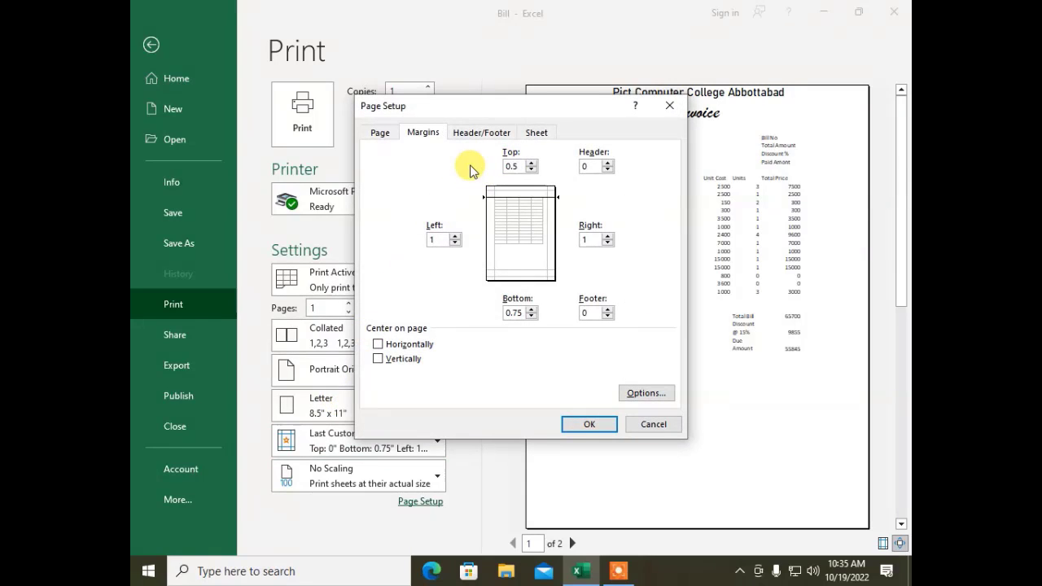
pyautogui.click(588, 424)
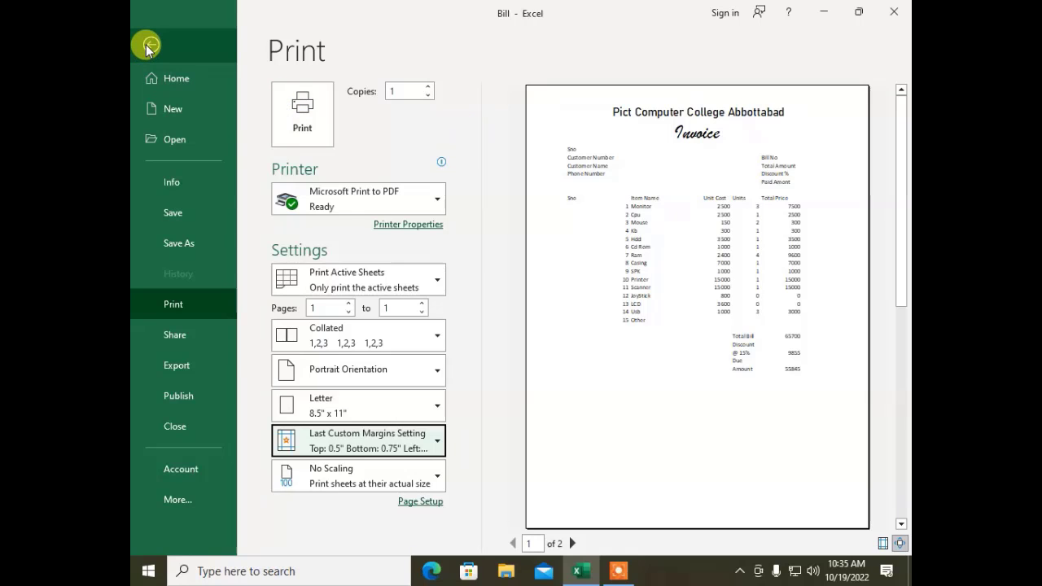
# Step: Save the Bill workbook and open Attendance from the recent workbooks list
pyautogui.click(175, 213)
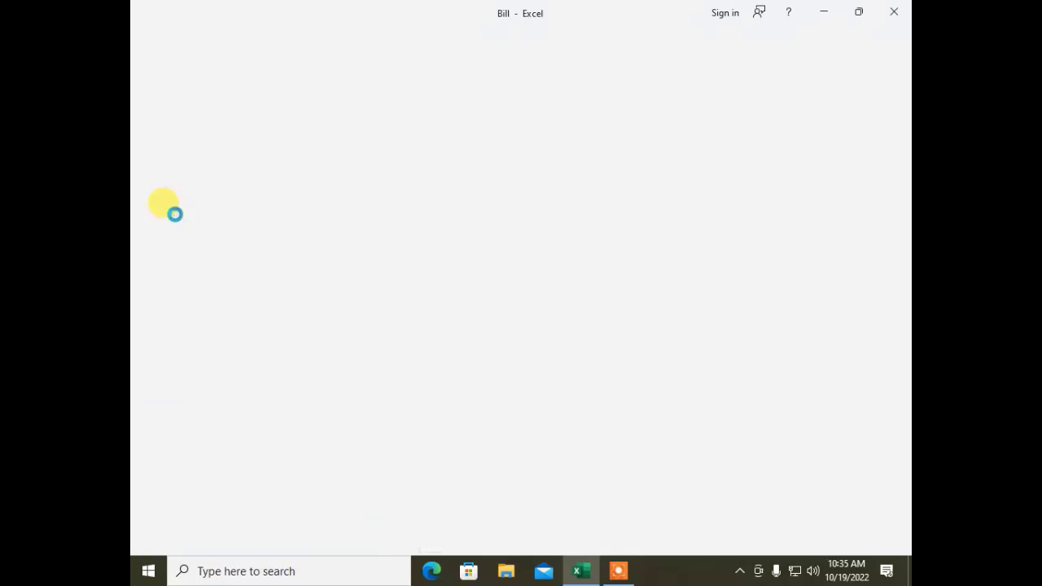
pyautogui.click(151, 37)
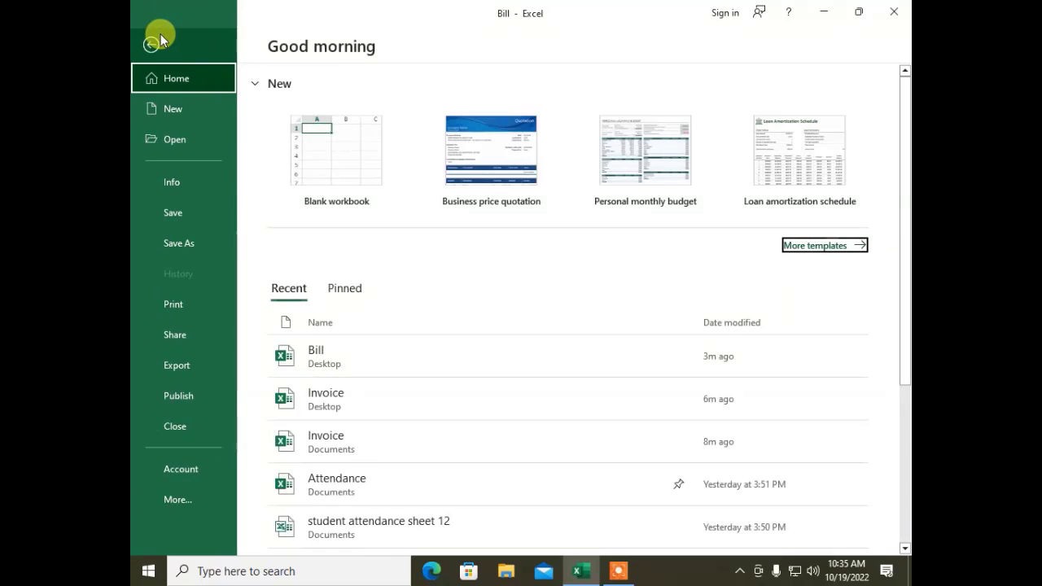
pyautogui.click(325, 488)
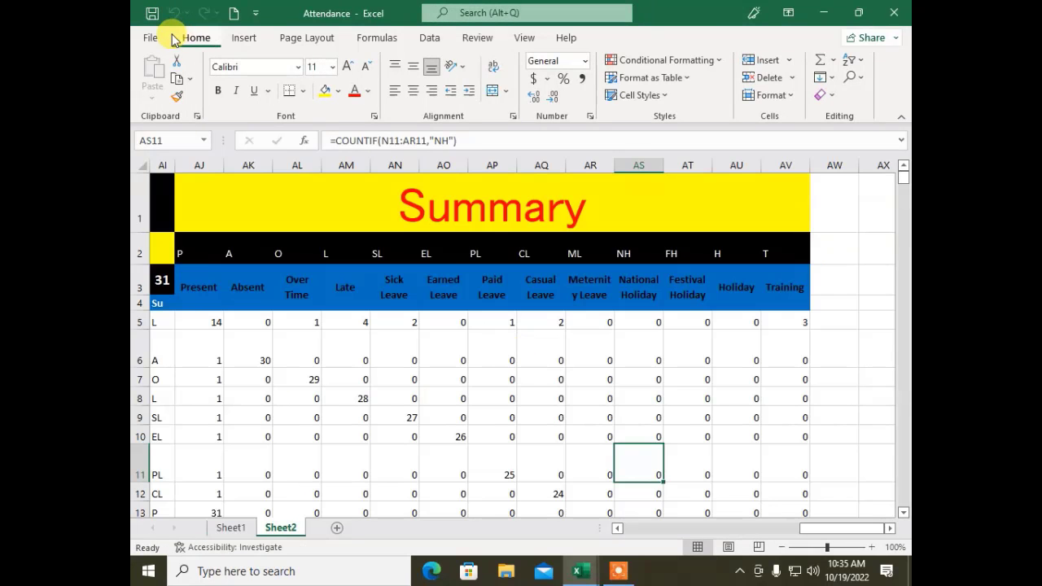
# Step: Page forward through Attendance's print preview, then back to the first page
pyautogui.click(151, 38)
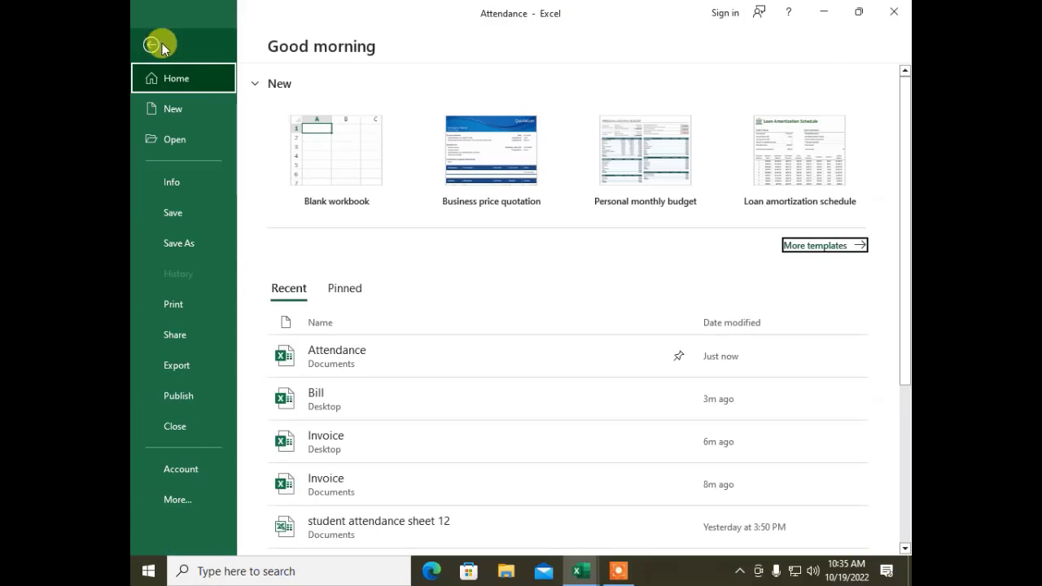
pyautogui.click(155, 302)
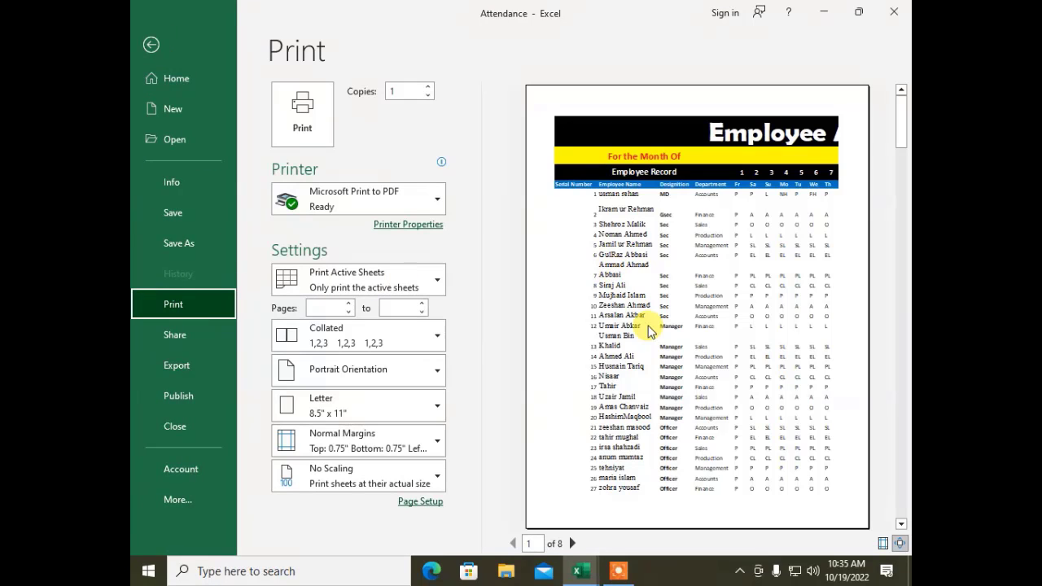
pyautogui.click(573, 544)
pyautogui.click(572, 544)
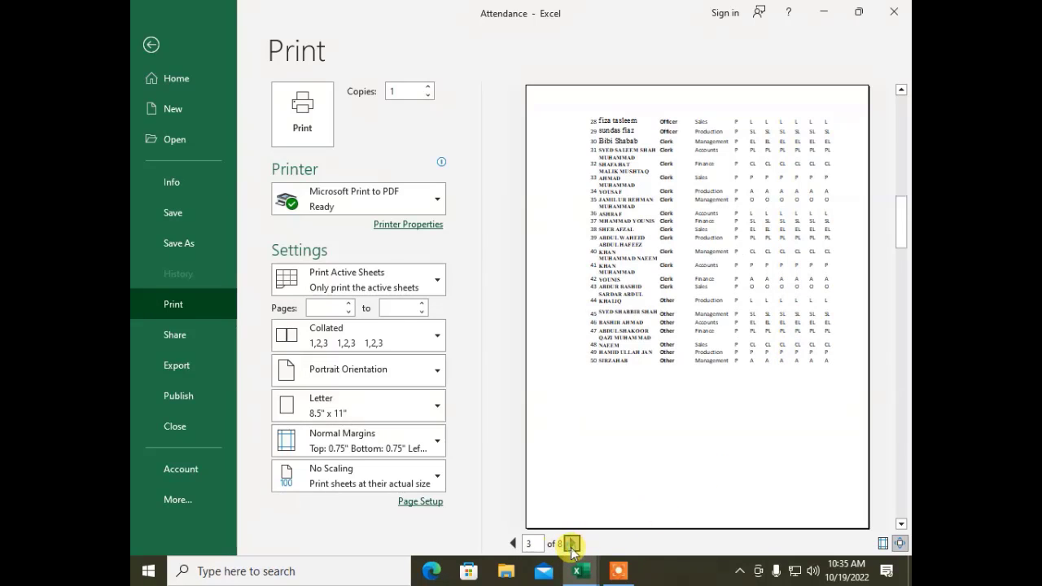
pyautogui.click(573, 544)
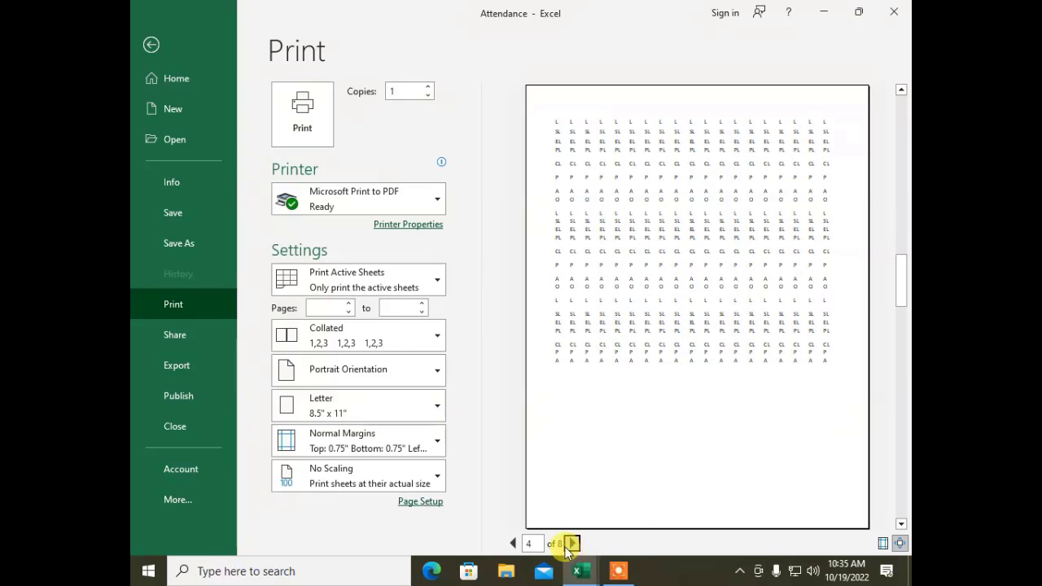
pyautogui.click(513, 544)
pyautogui.click(512, 546)
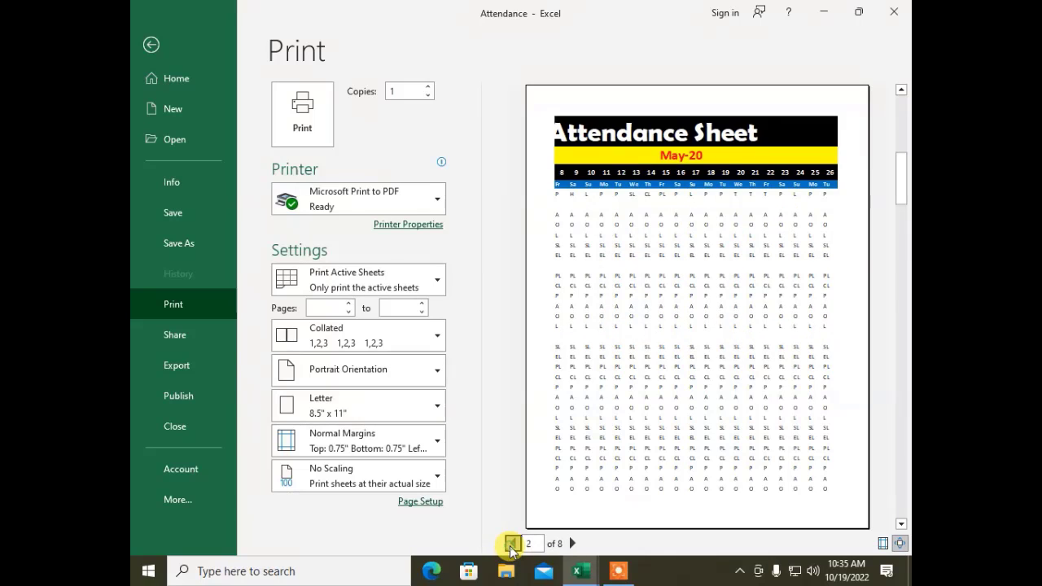
pyautogui.click(512, 546)
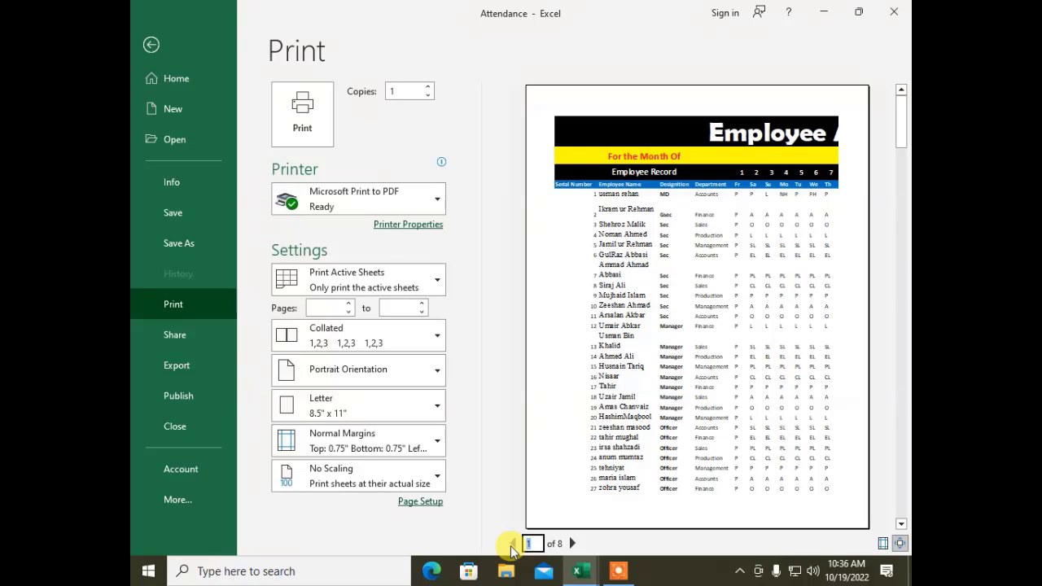
# Step: Switch the Attendance printout to Landscape Orientation with Fit Sheet on One Page scaling
pyautogui.click(317, 379)
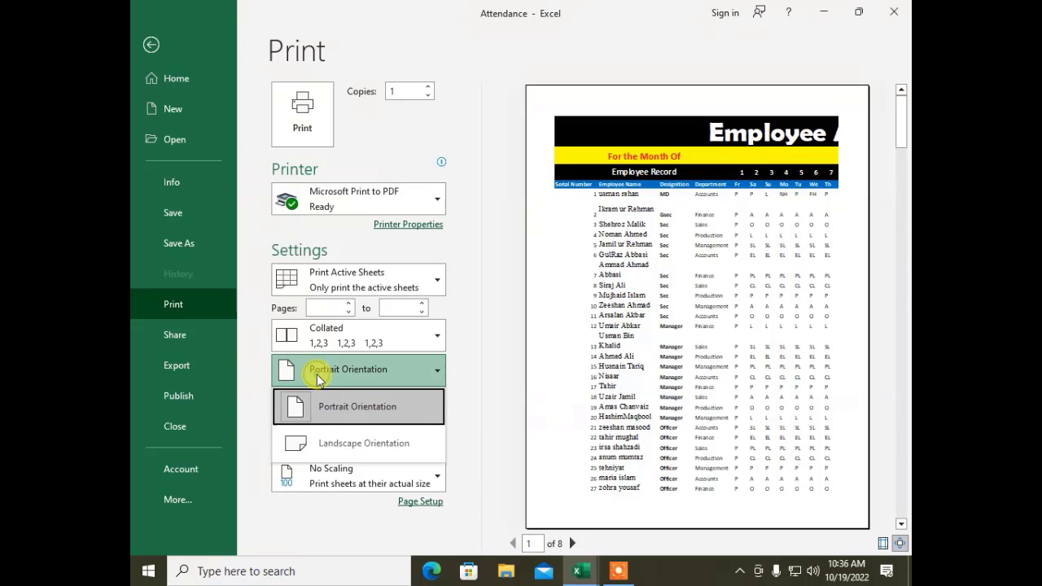
pyautogui.click(316, 452)
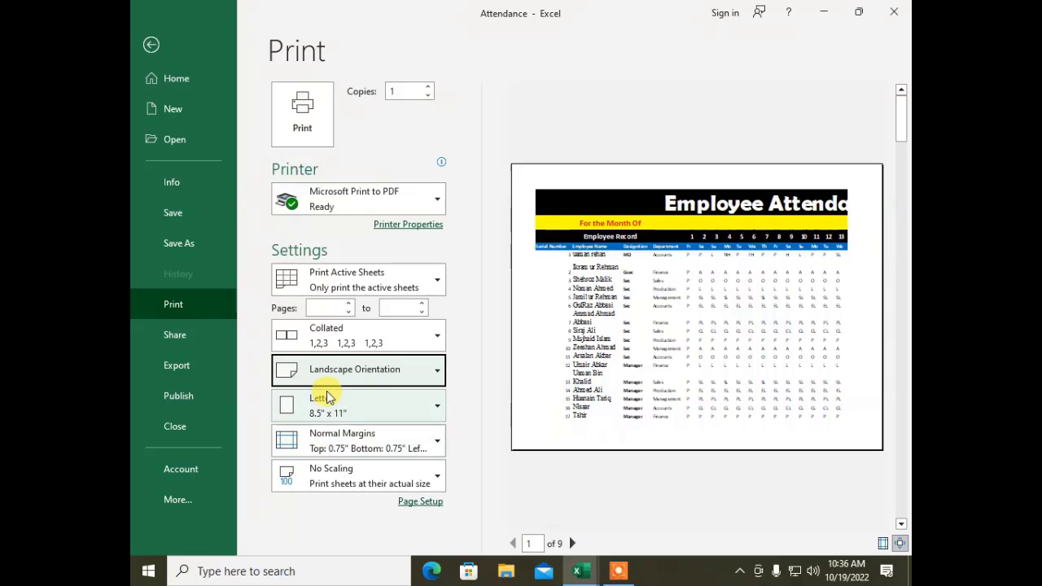
pyautogui.click(359, 479)
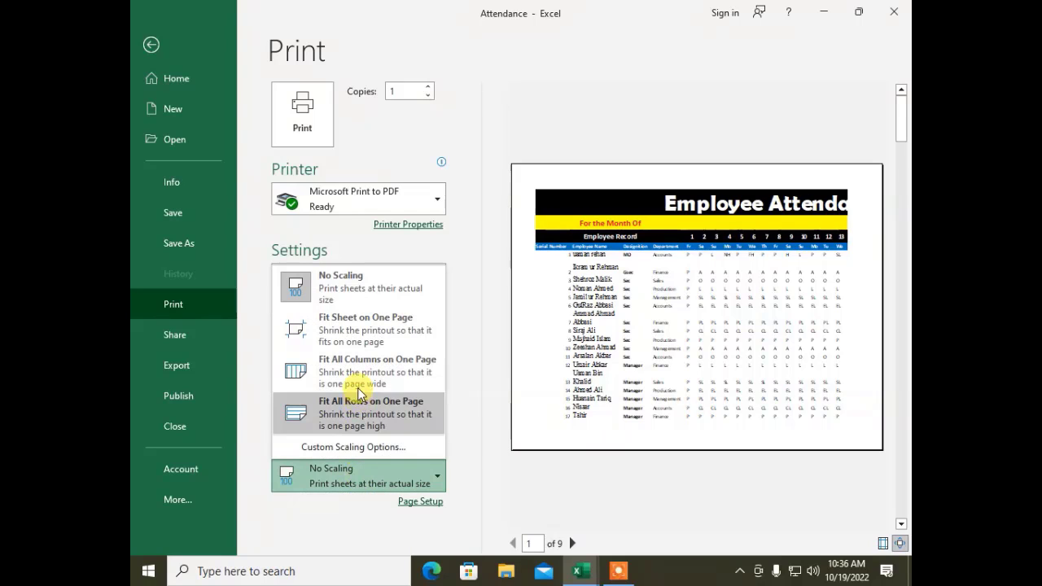
pyautogui.click(354, 336)
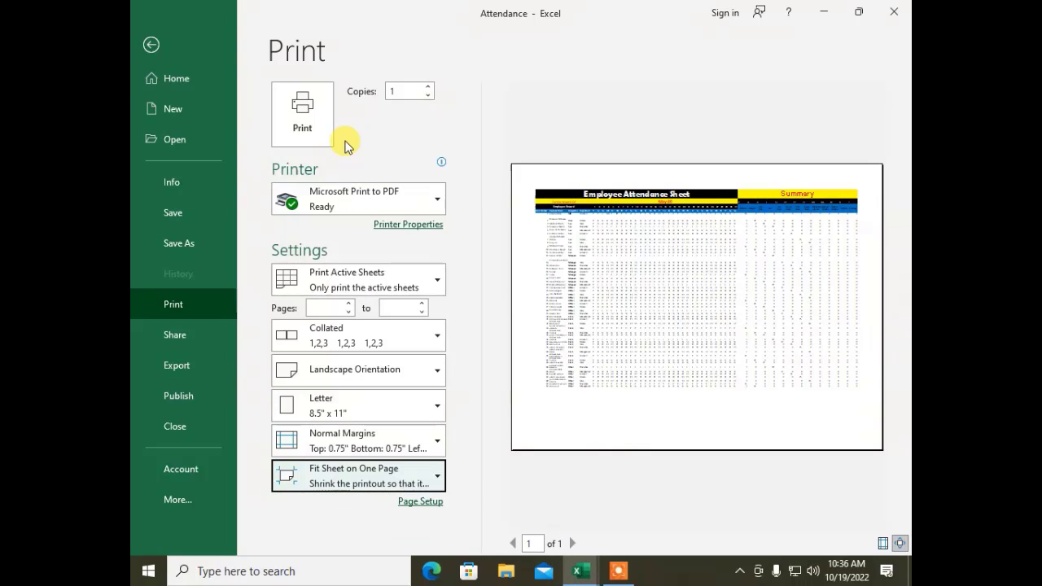
# Step: Print the one-page Attendance sheet, then look over the Share and Export pages
pyautogui.click(306, 113)
pyautogui.click(167, 347)
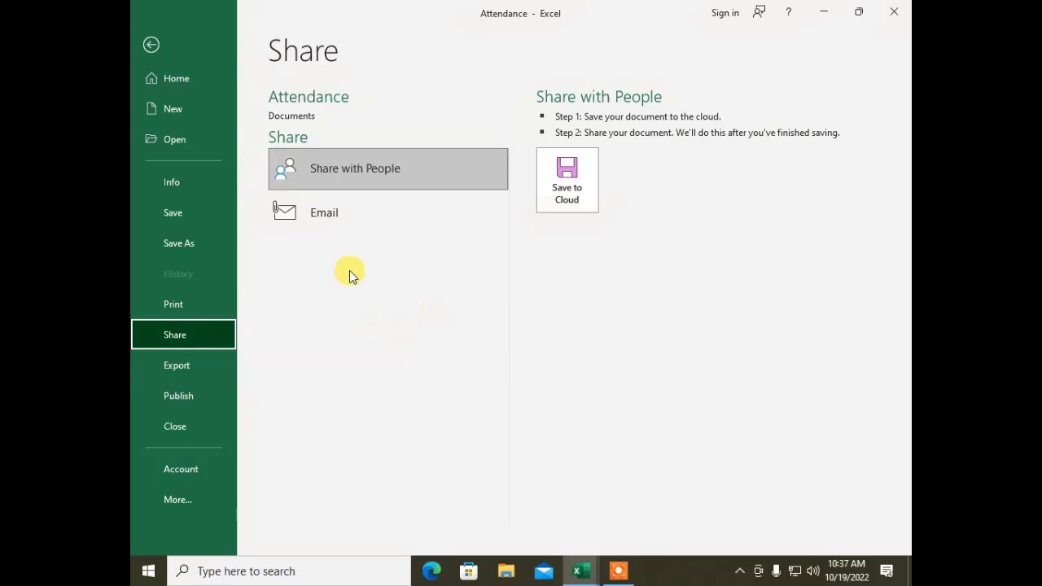
pyautogui.click(182, 367)
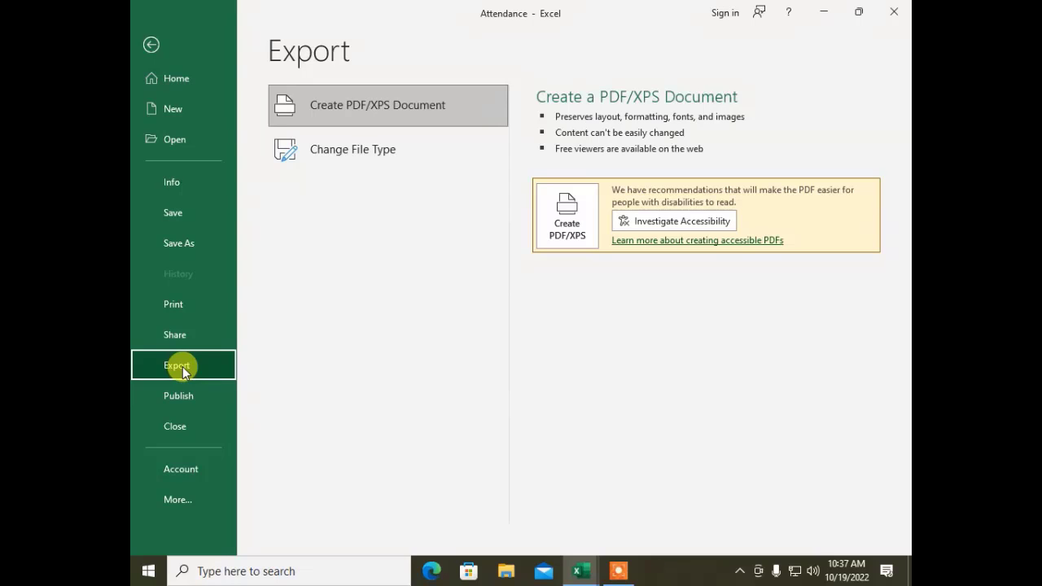
# Step: Close the Attendance workbook, choosing Don't Save
pyautogui.click(139, 45)
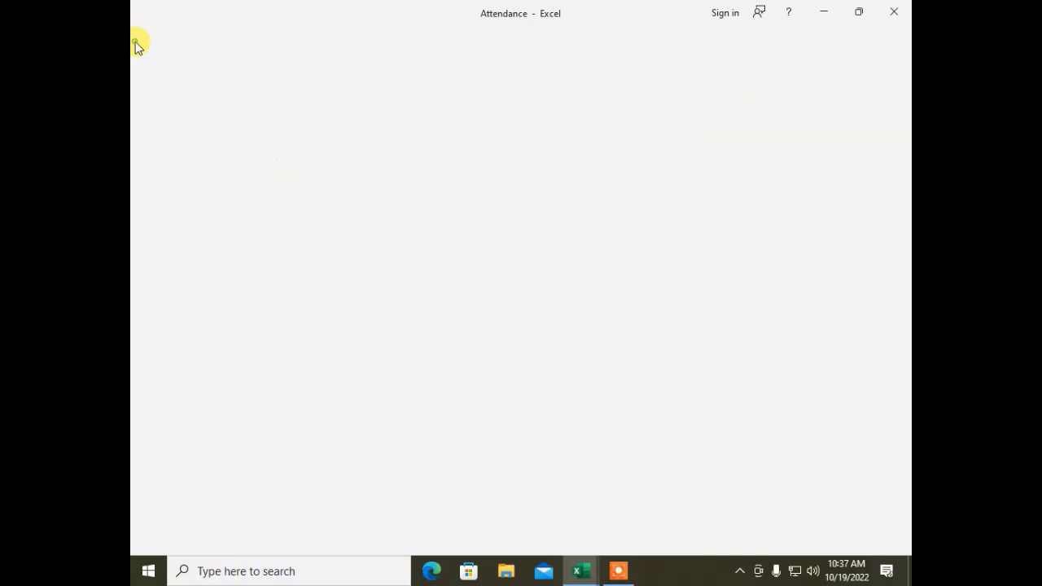
pyautogui.click(146, 40)
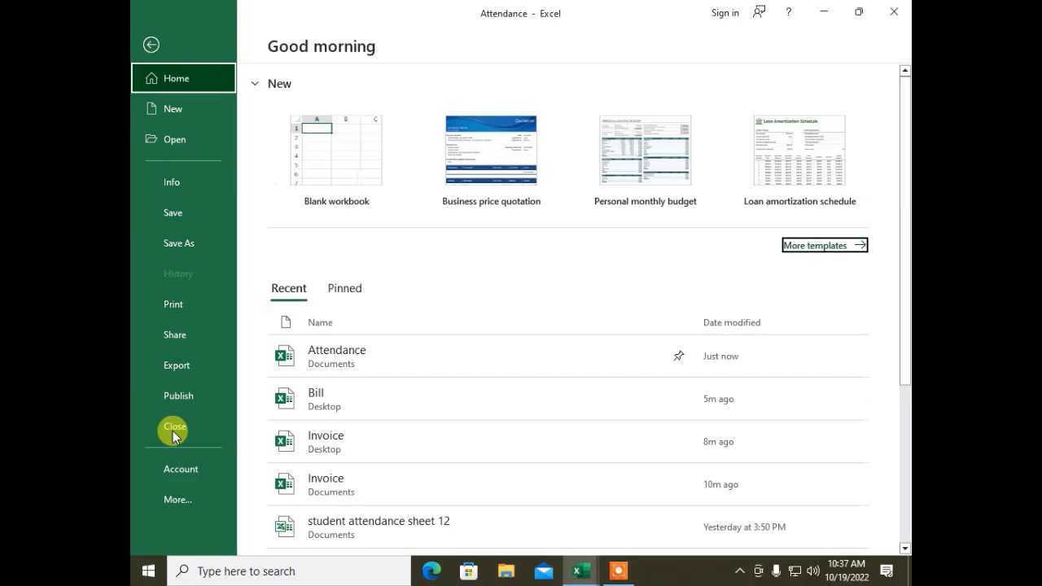
pyautogui.click(174, 425)
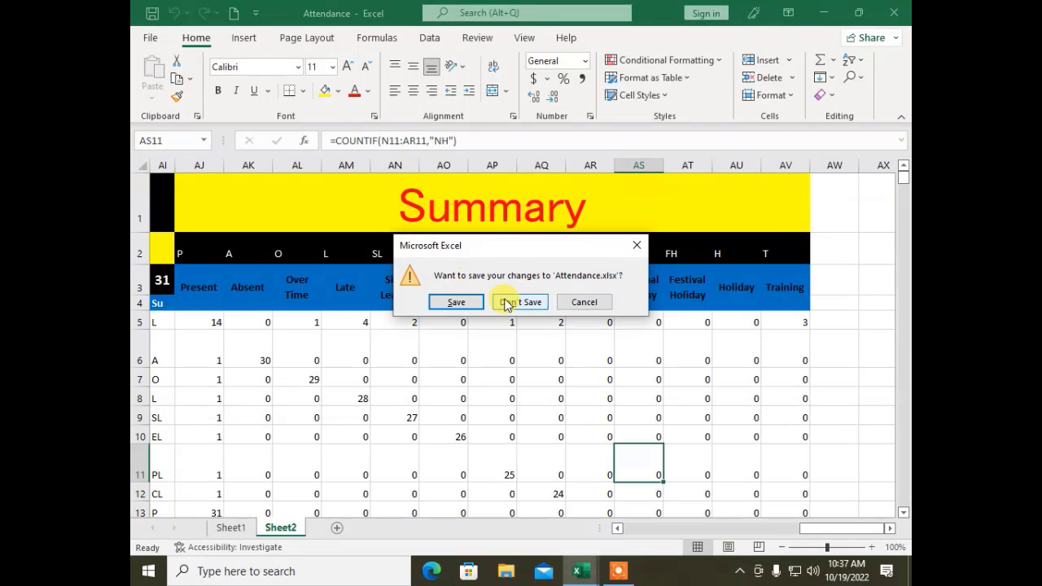
pyautogui.click(506, 303)
# Step: Publish the Bill invoice as a PDF named Bill on the Desktop
pyautogui.click(151, 37)
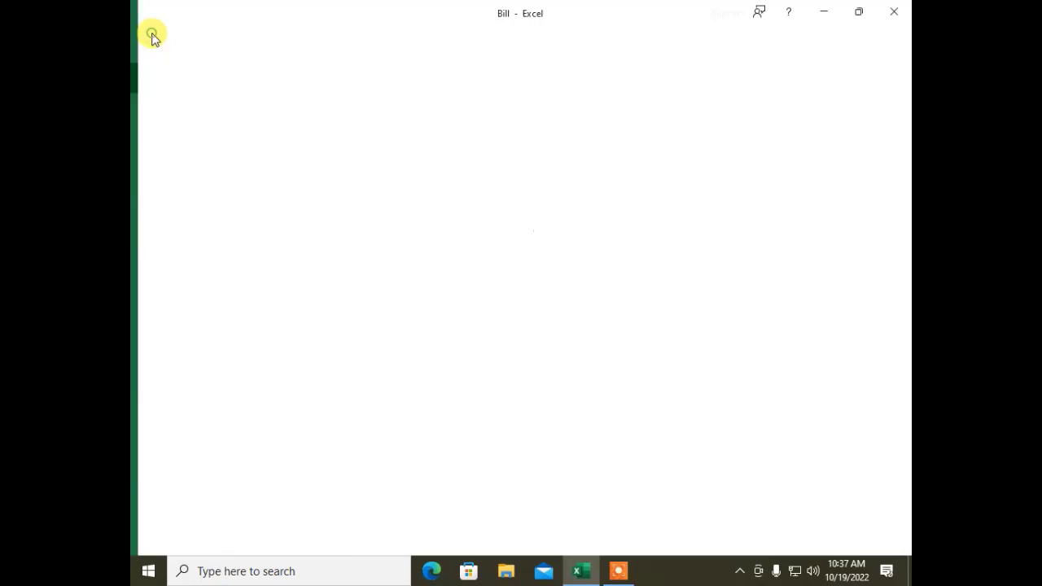
pyautogui.click(171, 373)
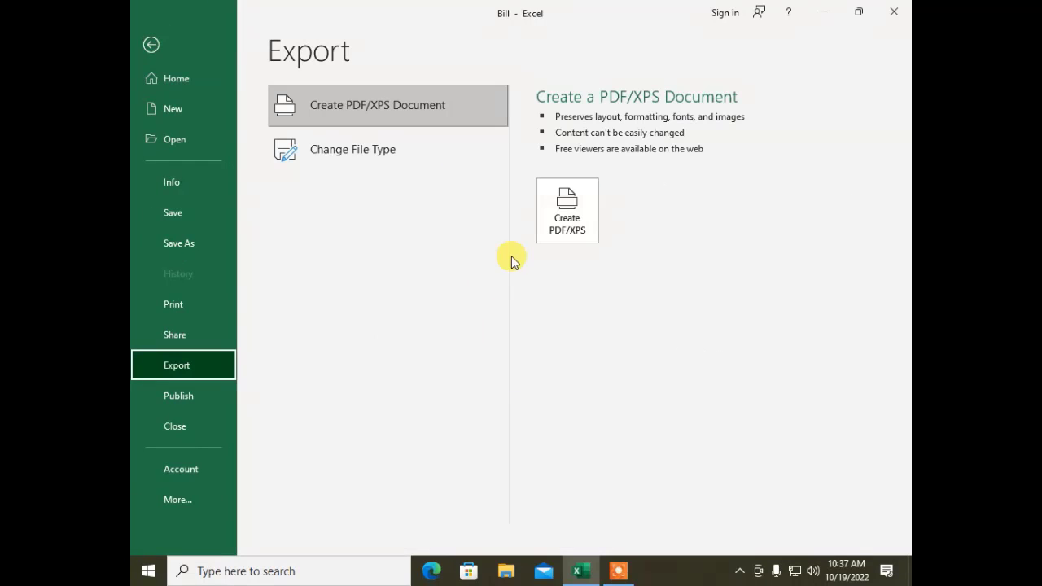
pyautogui.click(556, 232)
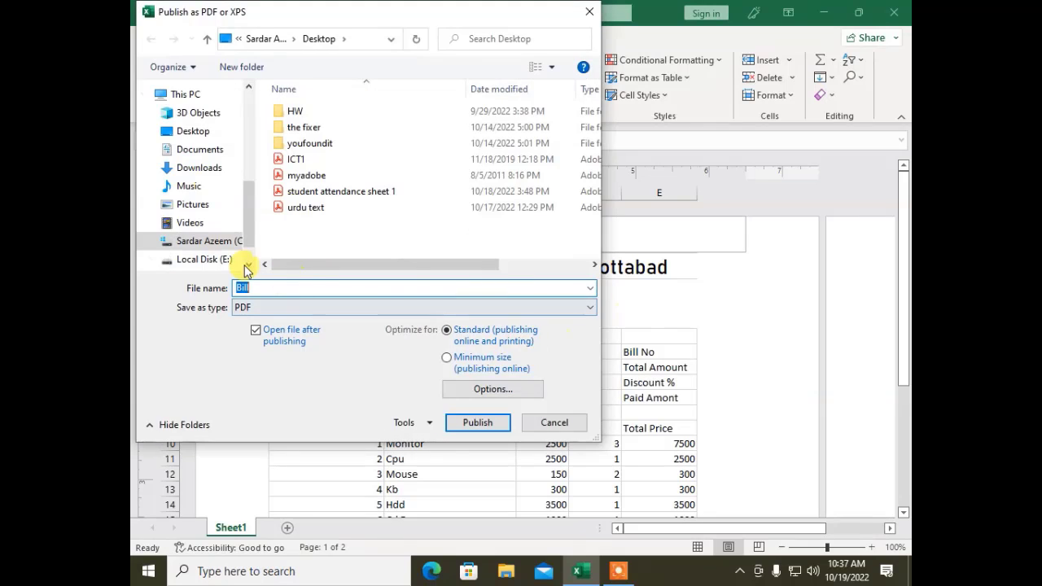
pyautogui.click(193, 131)
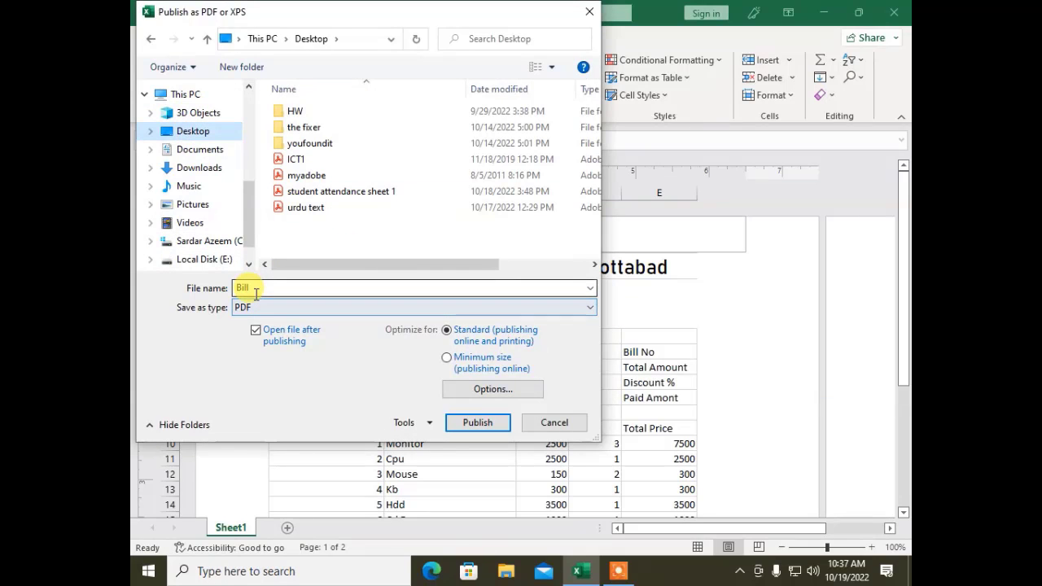
pyautogui.click(470, 429)
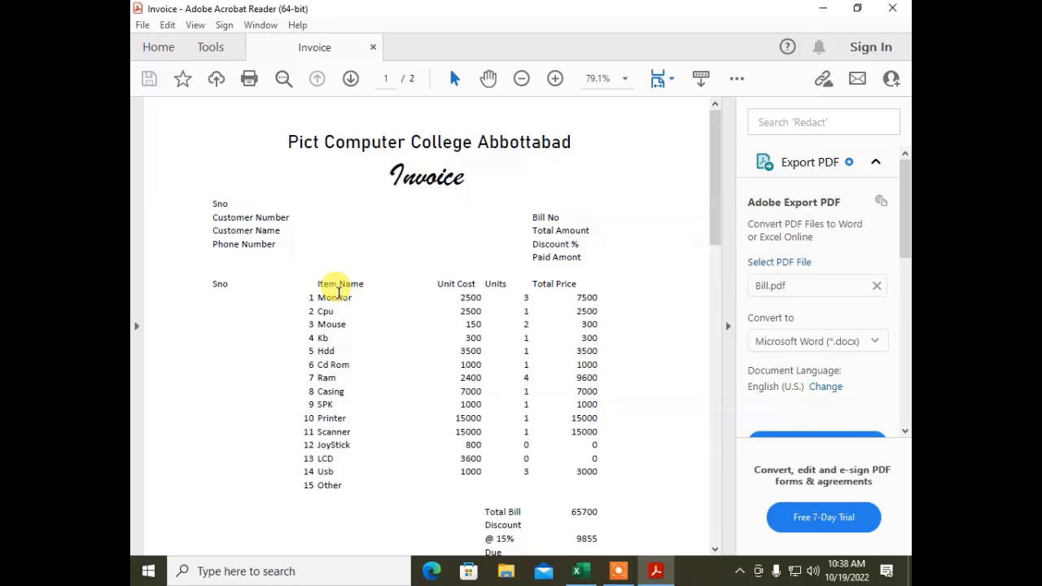
# Step: Strike through the selected invoice text, then close Acrobat Reader without saving the changes
pyautogui.moveTo(323, 297); pyautogui.dragTo(634, 422)
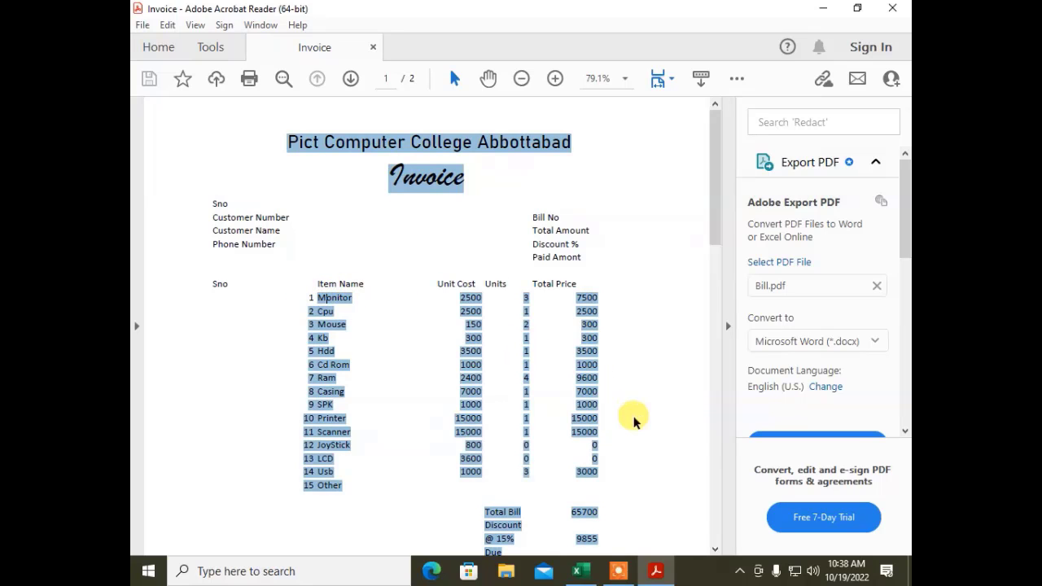
pyautogui.press('Delete')
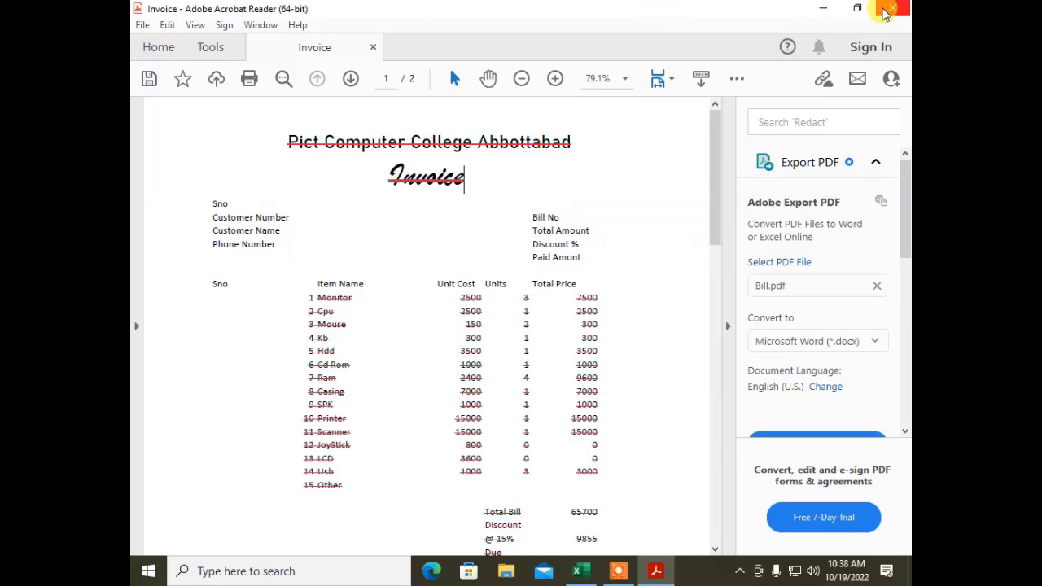
pyautogui.click(885, 14)
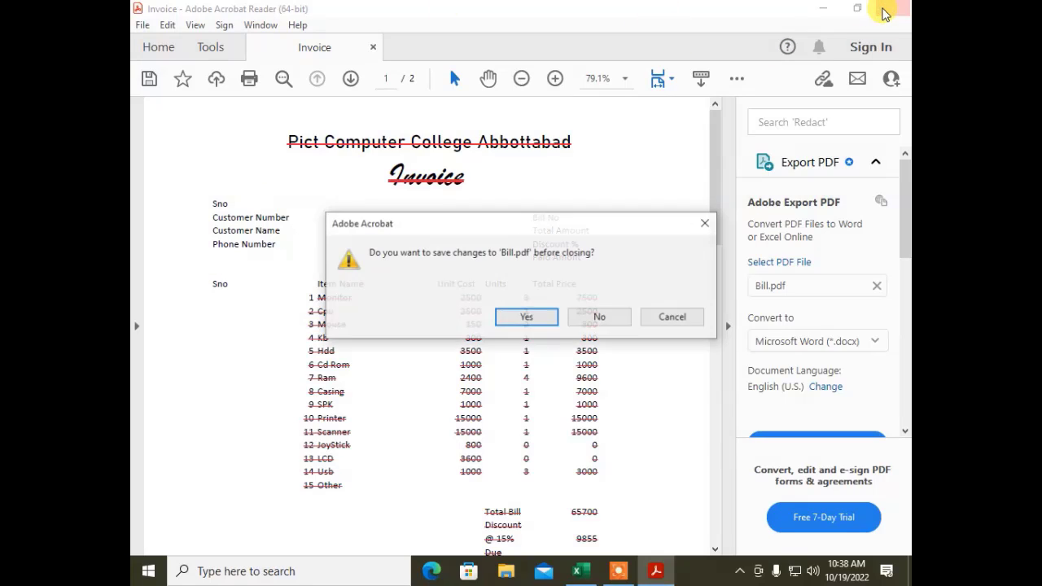
pyautogui.click(601, 318)
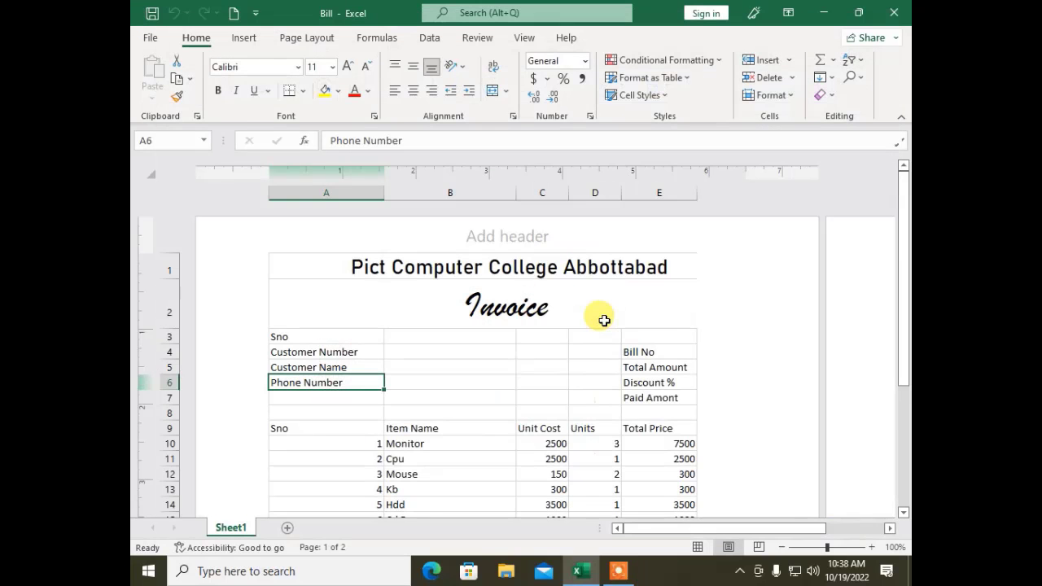
# Step: Choose OpenDocument Spreadsheet under Export > Change File Type and start Save As
pyautogui.click(140, 37)
pyautogui.click(191, 370)
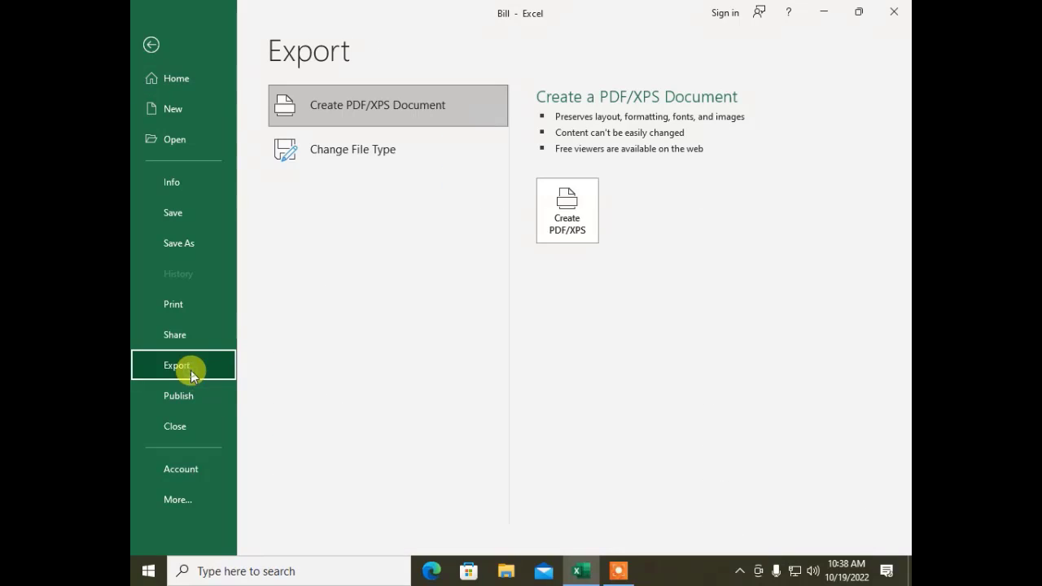
pyautogui.click(397, 161)
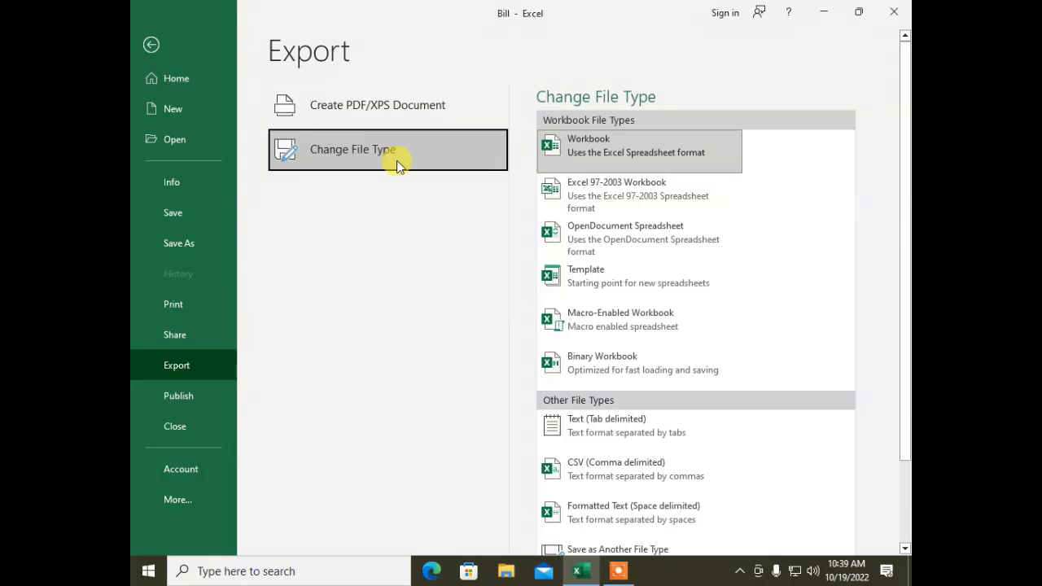
pyautogui.click(556, 238)
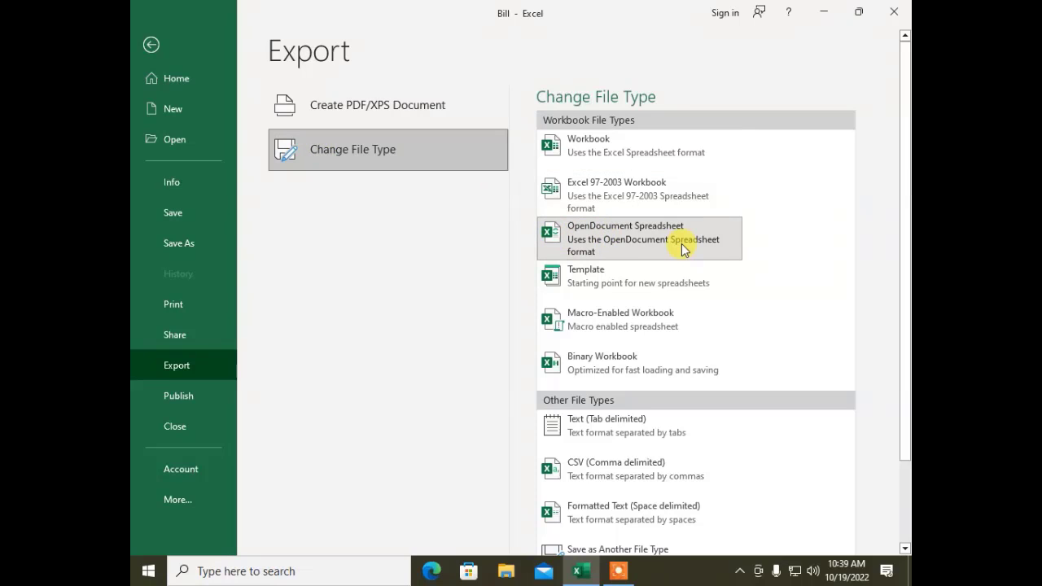
pyautogui.scroll(-3, 551, 452)
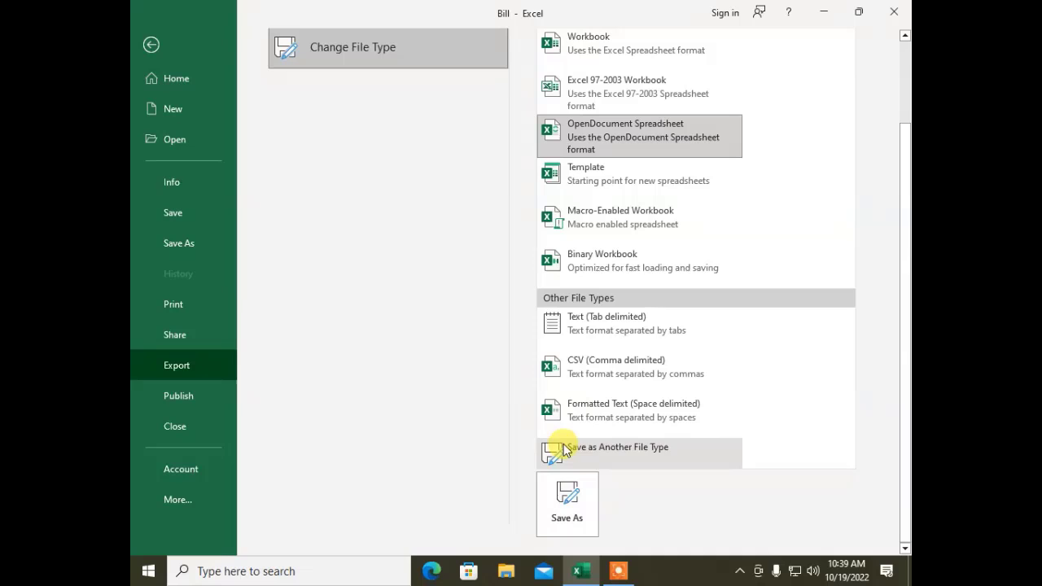
pyautogui.click(566, 510)
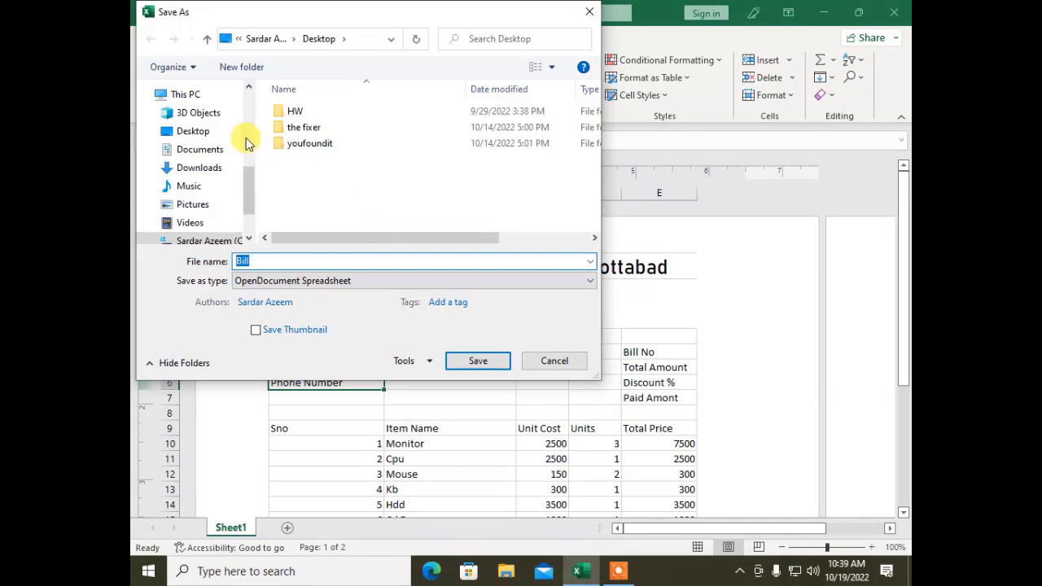
# Step: Save the copy to the Desktop as Bill1, accepting the compatibility warning
pyautogui.click(222, 135)
pyautogui.click(476, 360)
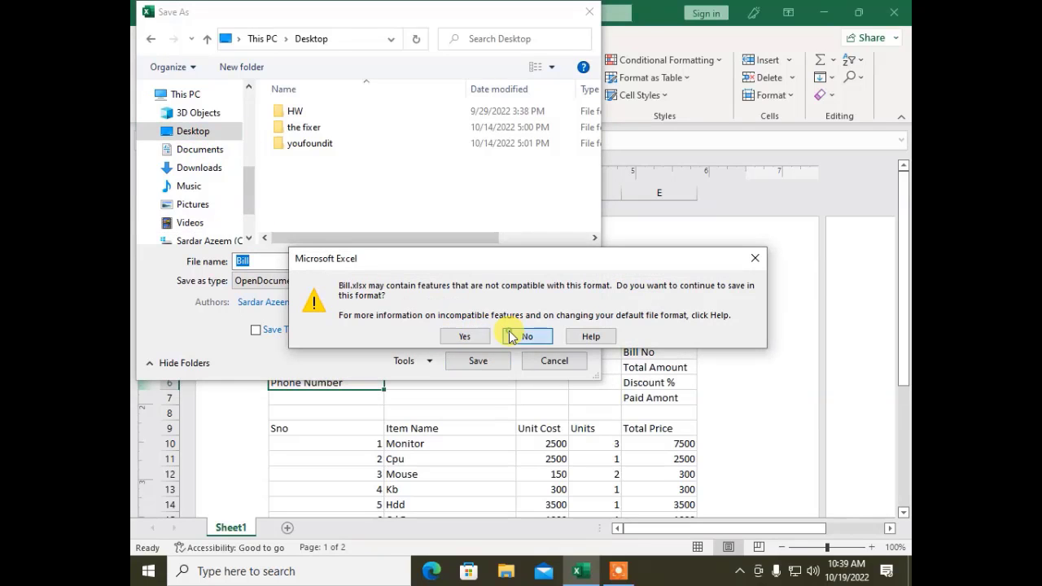
pyautogui.click(511, 334)
pyautogui.click(284, 261)
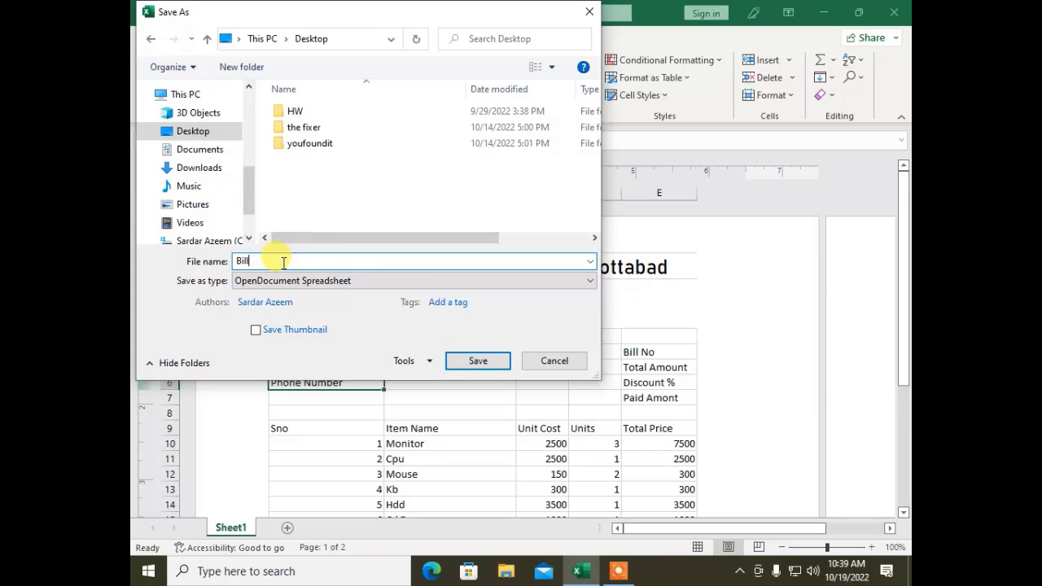
pyautogui.write('1')
pyautogui.click(478, 365)
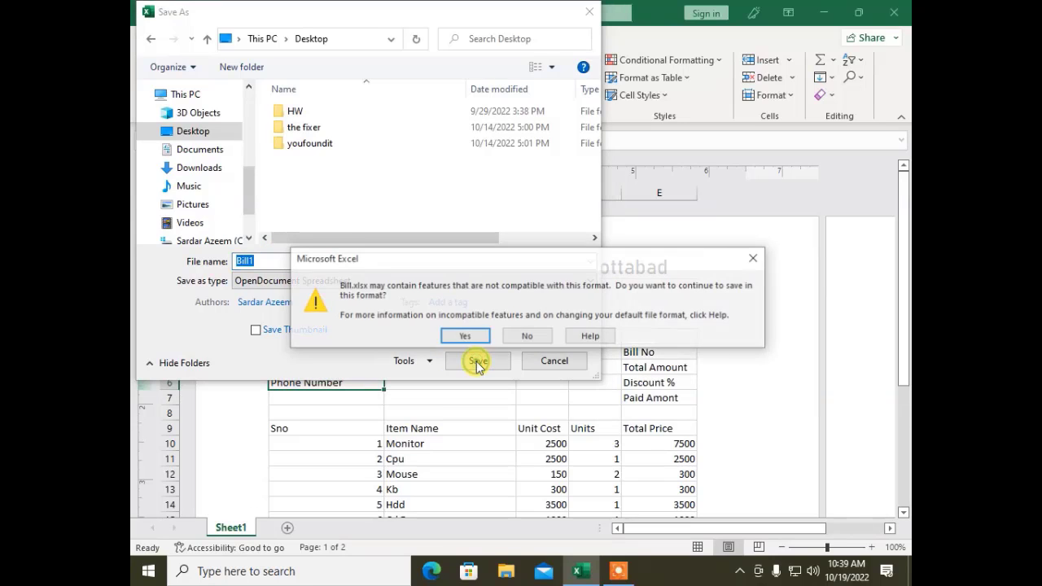
pyautogui.click(477, 335)
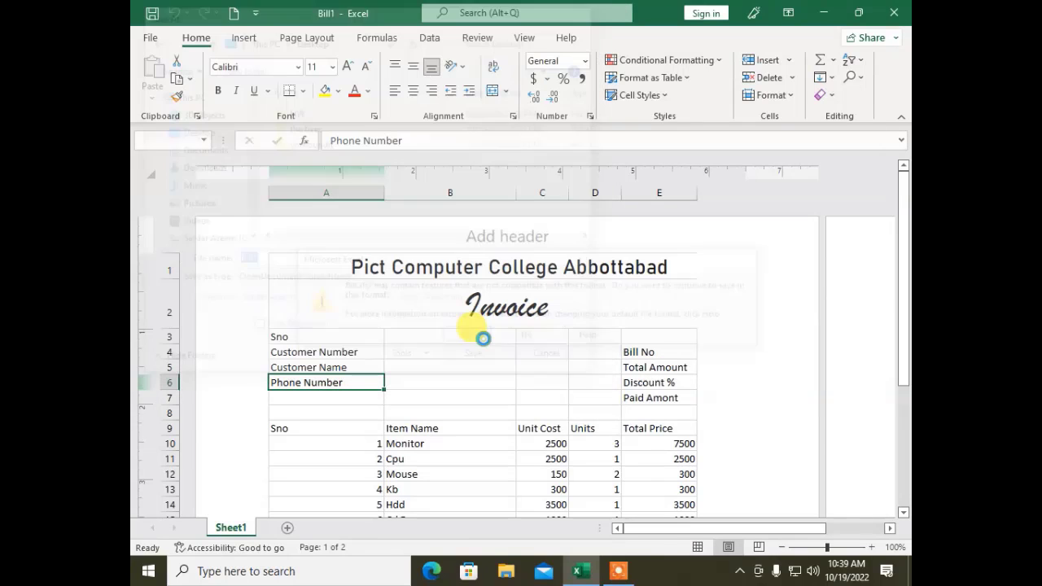
pyautogui.click(823, 12)
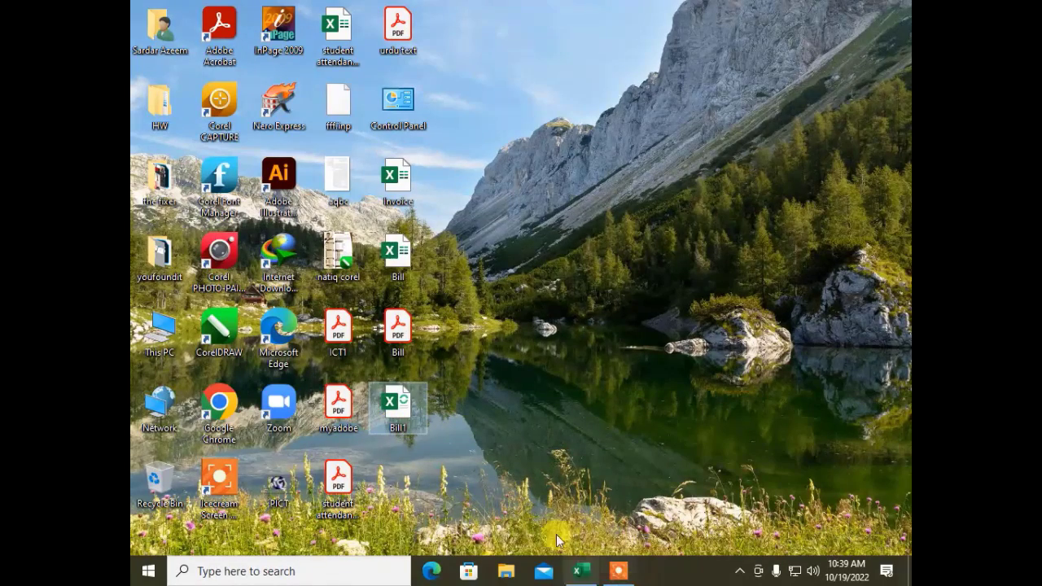
# Step: Restore the Bill1 window from the taskbar and select cells B3 and B6
pyautogui.click(580, 569)
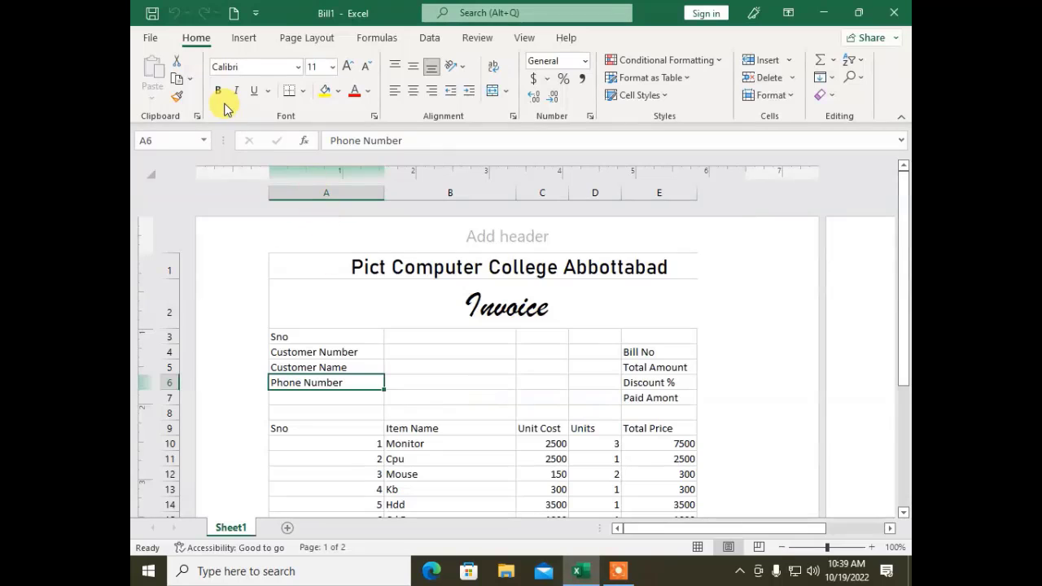
pyautogui.click(423, 337)
pyautogui.click(497, 385)
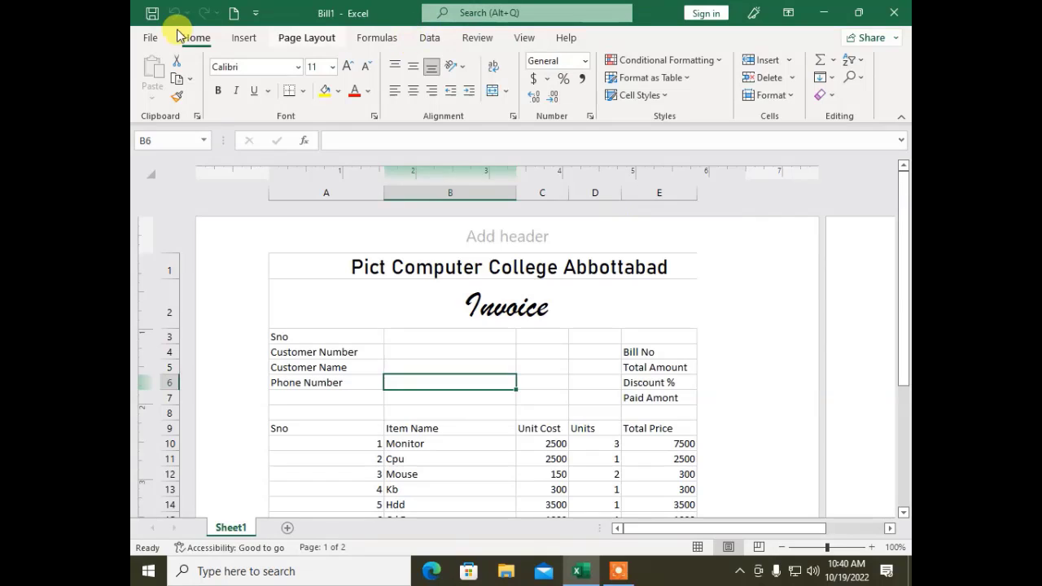
# Step: Choose Excel 97-2003 Workbook under Export > Change File Type and start Save As
pyautogui.click(153, 38)
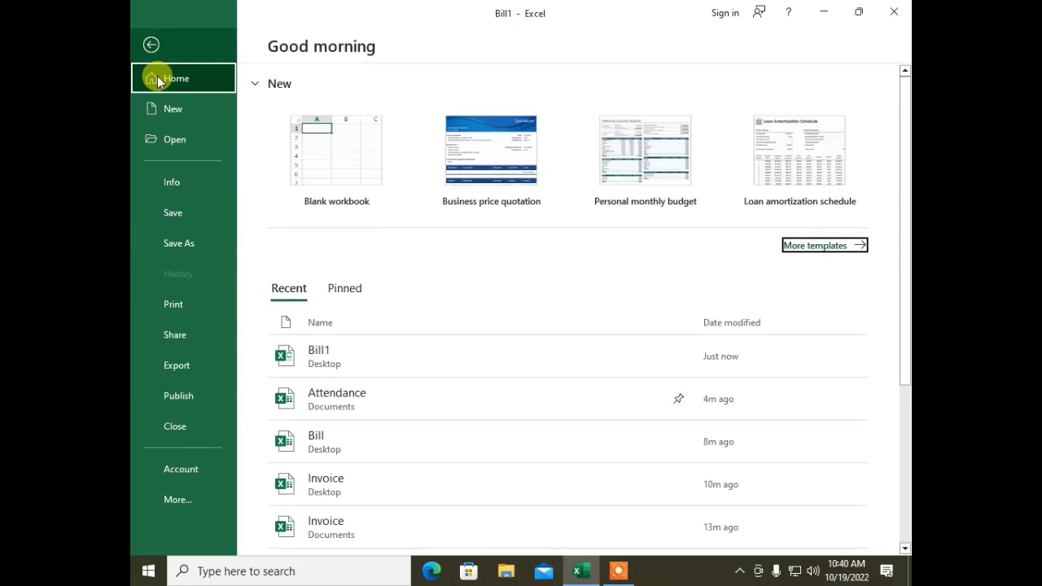
pyautogui.click(177, 371)
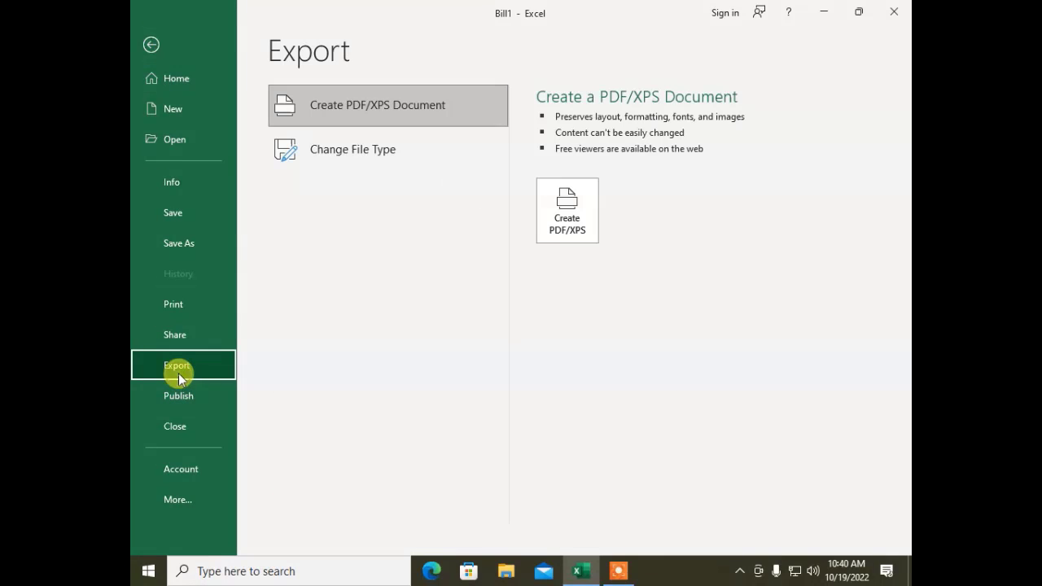
pyautogui.click(307, 166)
pyautogui.click(586, 197)
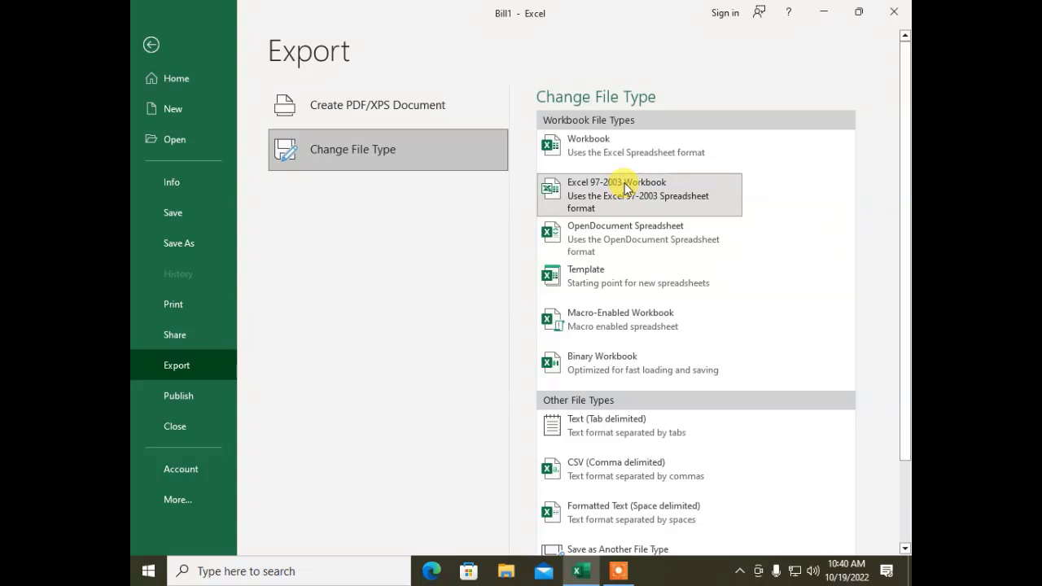
pyautogui.scroll(-1, 693, 324)
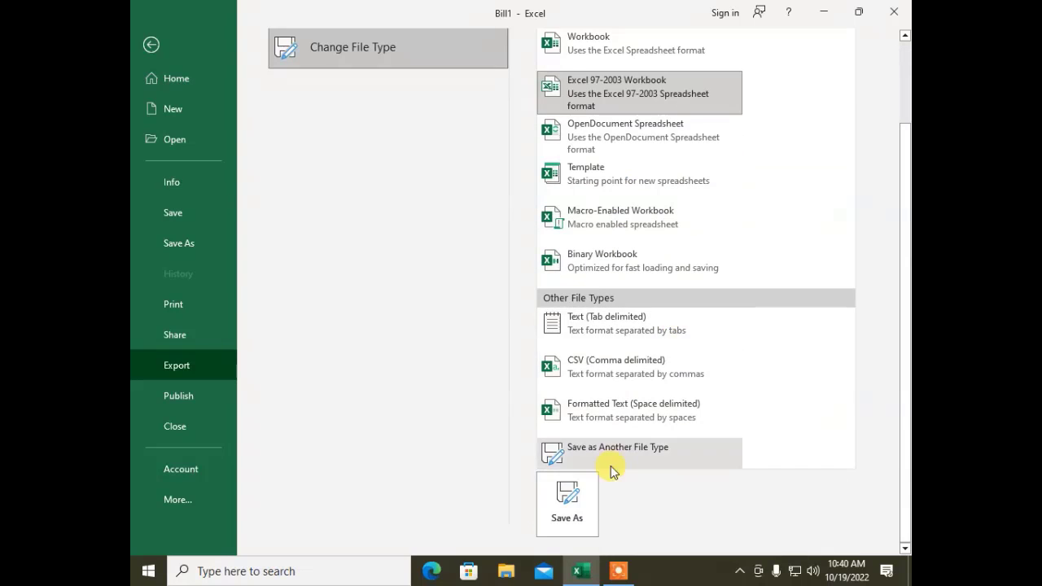
pyautogui.click(568, 509)
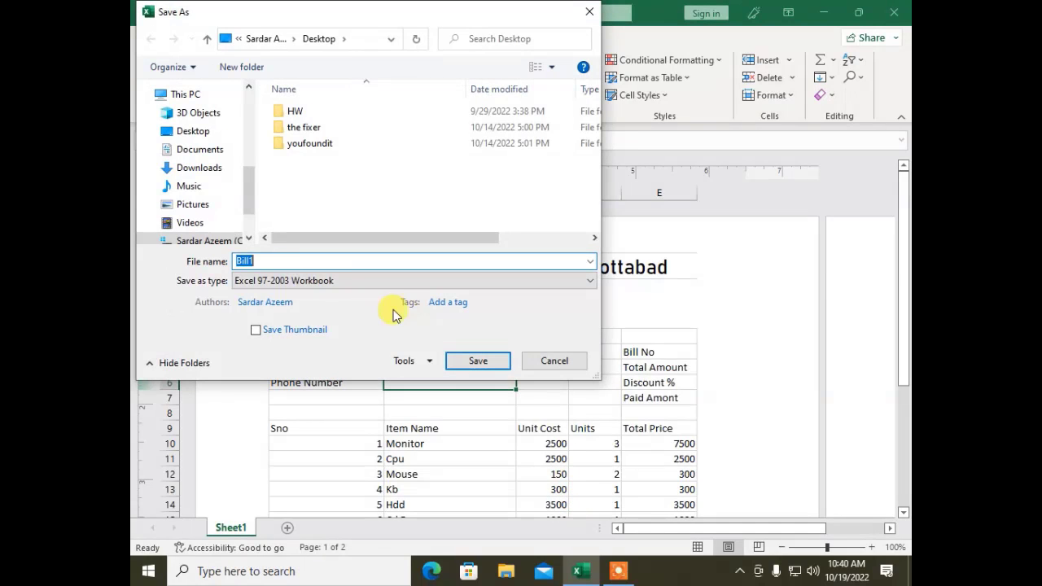
# Step: Append 2 to the file name and save the copy to the Desktop as Bill12
pyautogui.click(281, 262)
pyautogui.write('2')
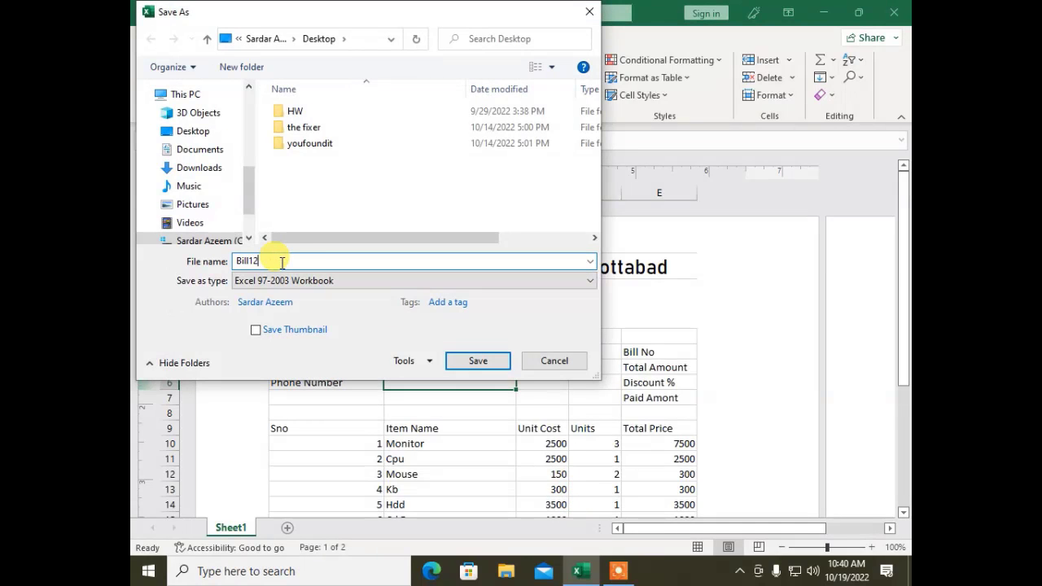
pyautogui.click(476, 363)
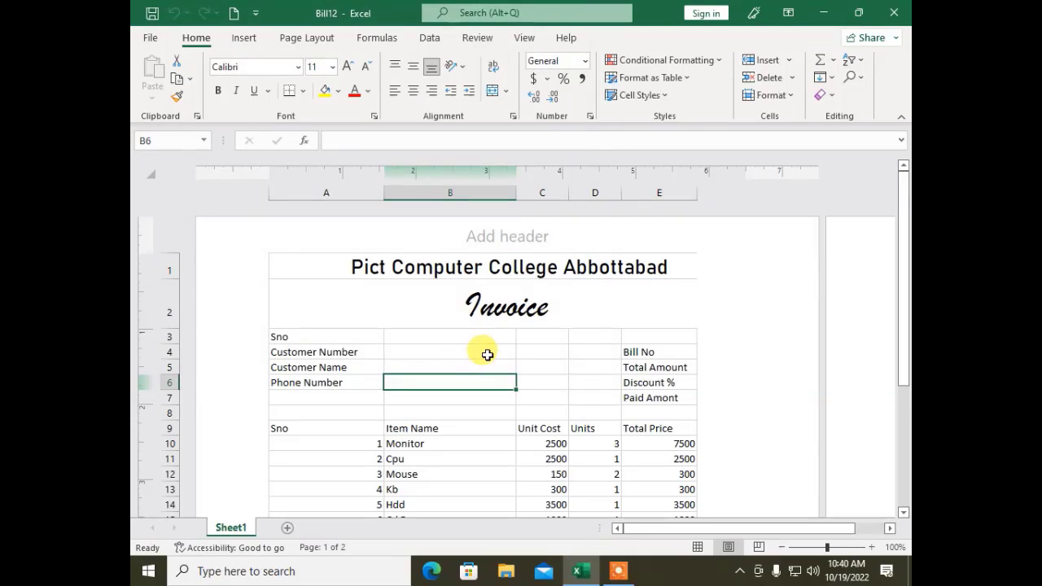
pyautogui.click(824, 11)
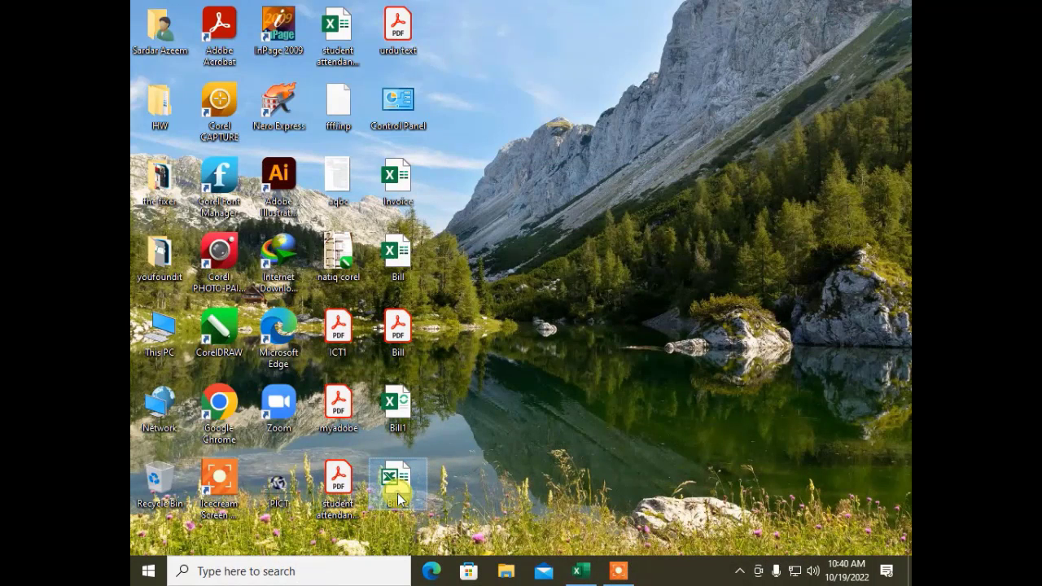
pyautogui.click(579, 569)
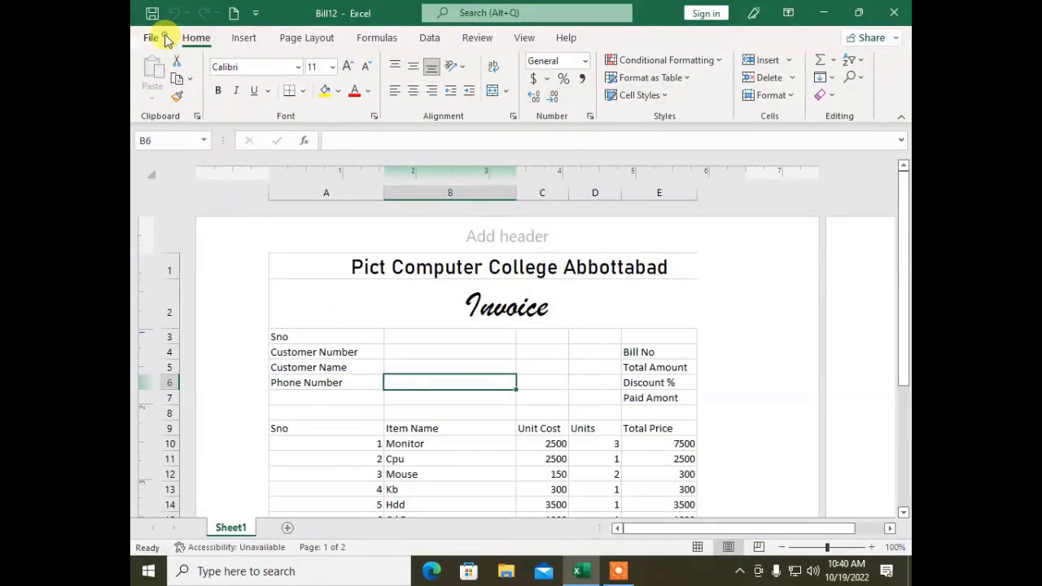
# Step: Open File > Publish for Bill12 to view the Publish to Power BI option
pyautogui.click(166, 39)
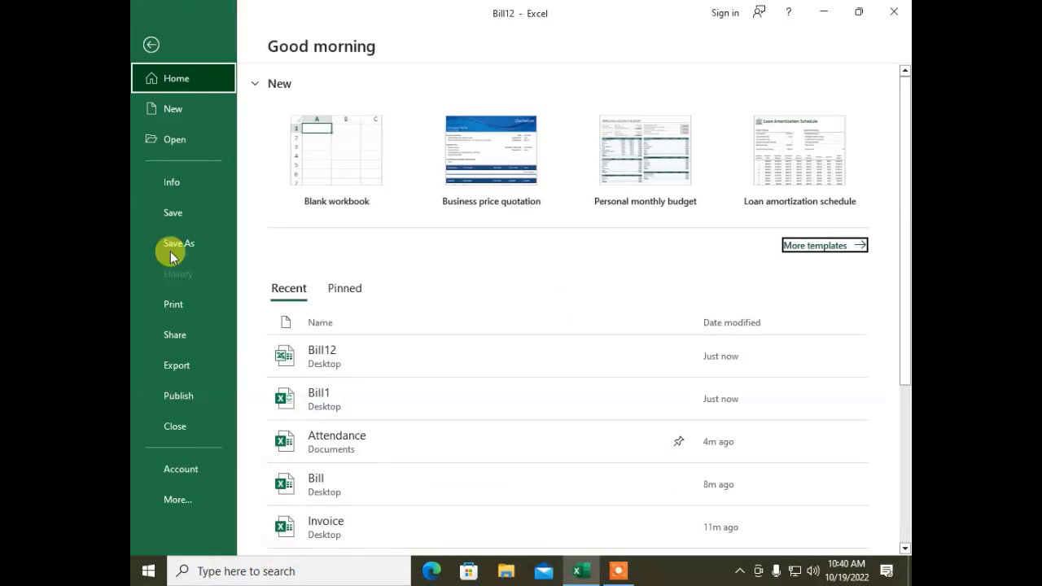
pyautogui.click(176, 402)
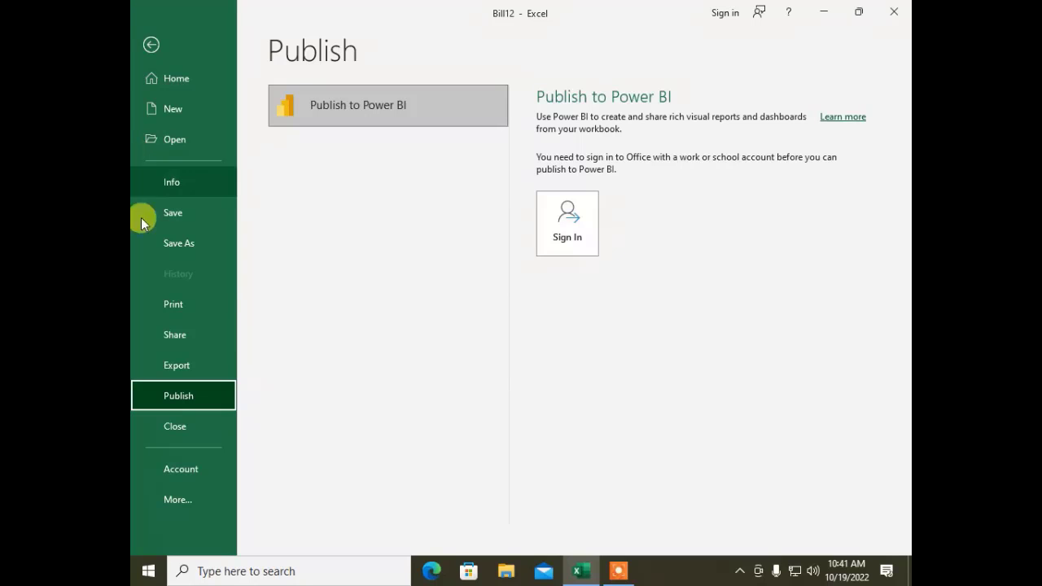
# Step: Close Bill12, browse Account (cancelling sign-in) and Feedback, then open Excel Options
pyautogui.click(160, 426)
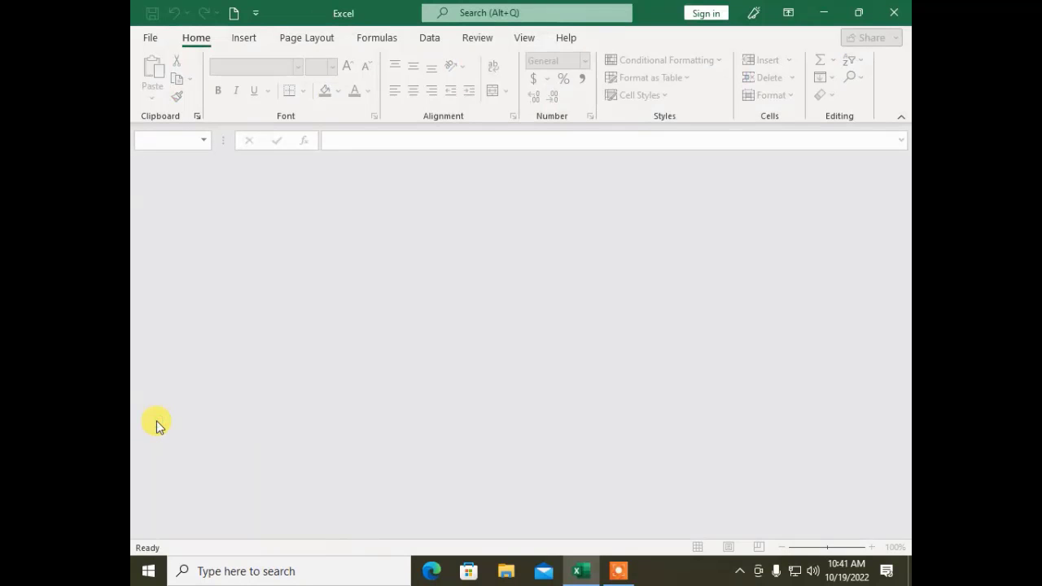
pyautogui.click(157, 43)
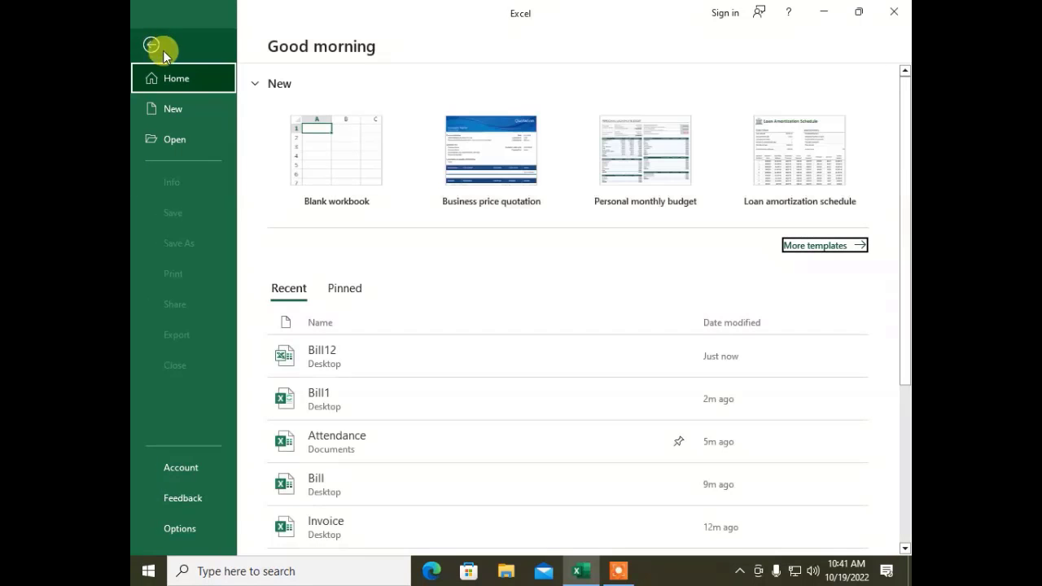
pyautogui.click(171, 471)
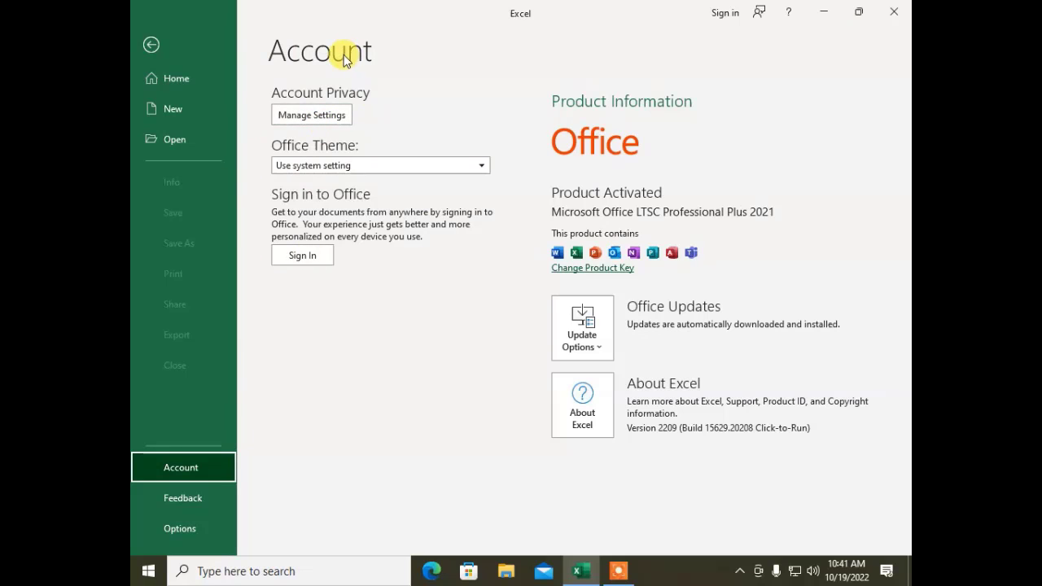
pyautogui.click(304, 256)
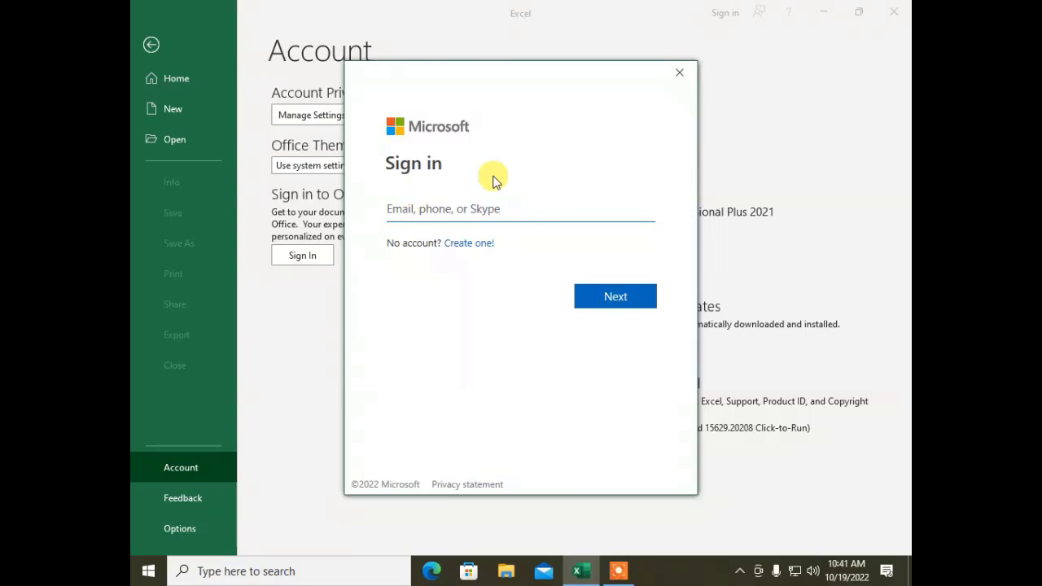
pyautogui.click(679, 73)
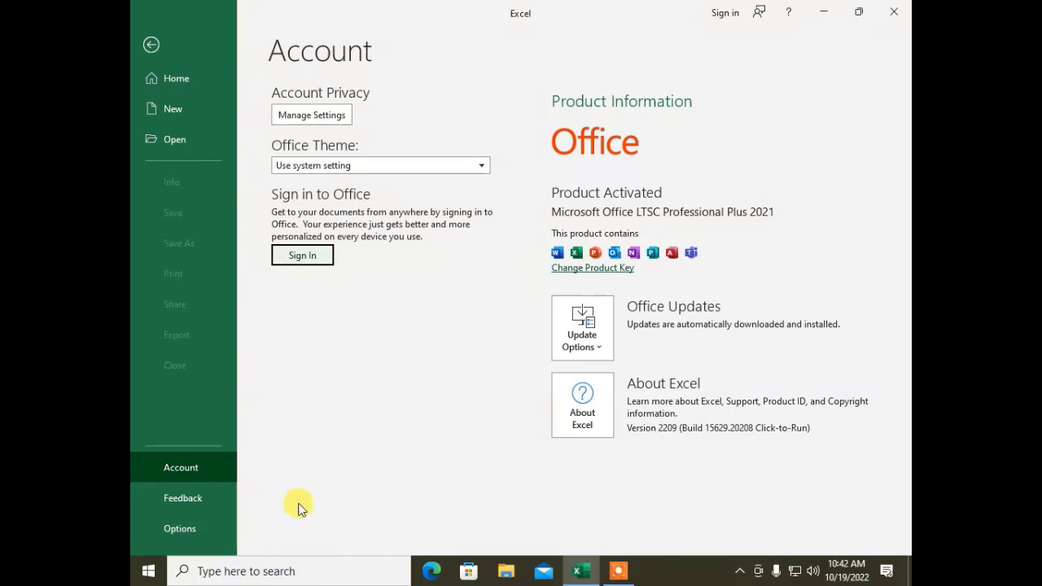
pyautogui.click(198, 504)
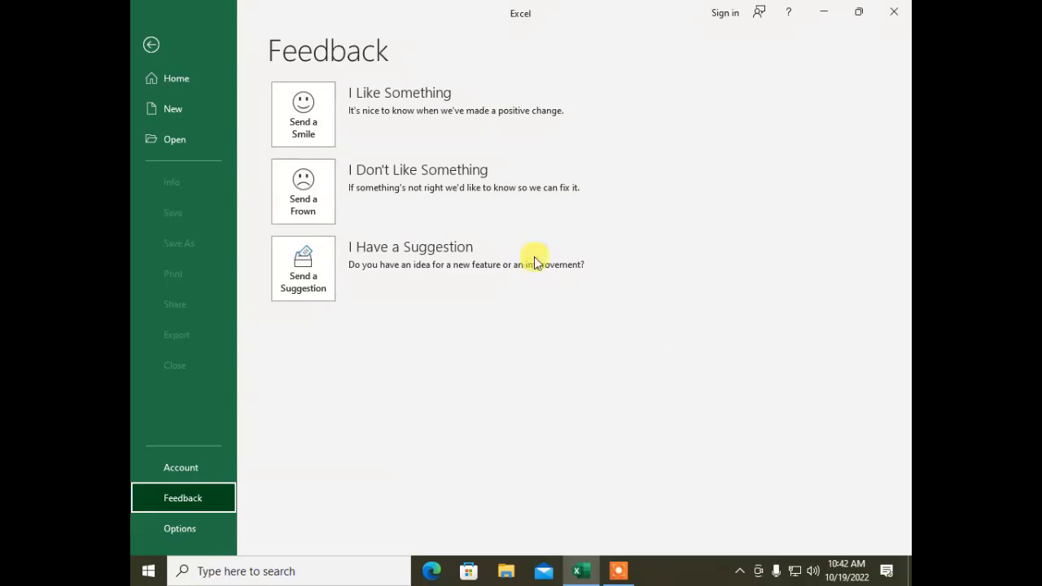
pyautogui.click(195, 525)
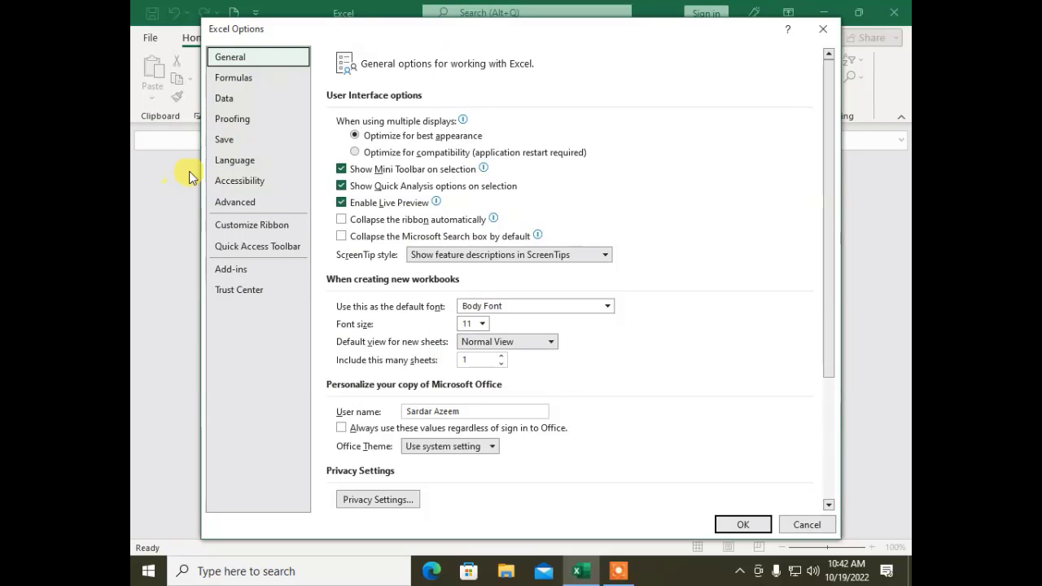
# Step: On the Language page, add Urdu (Pakistan) as an authoring language next to English (United States)
pyautogui.click(258, 118)
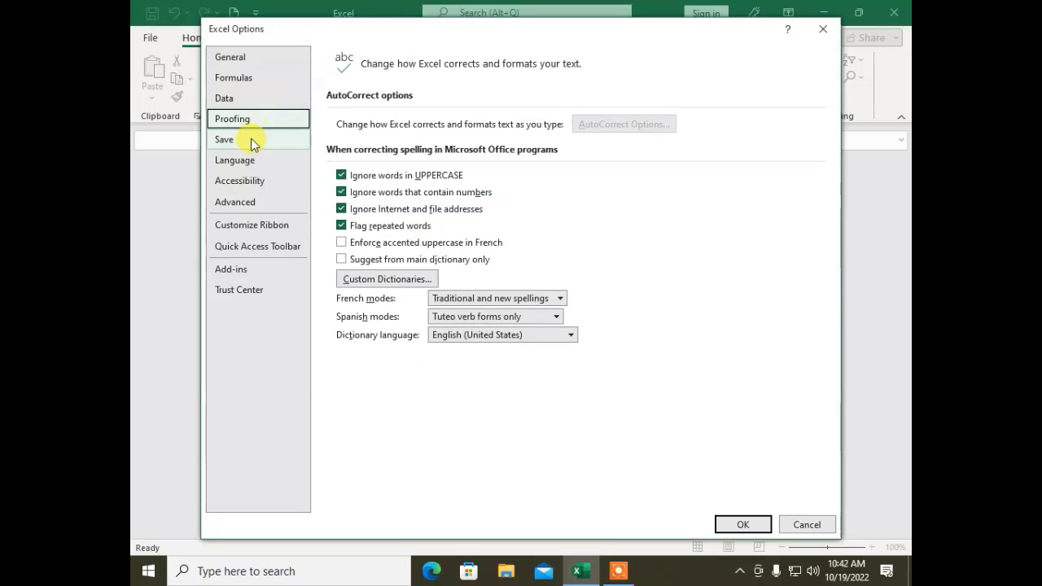
pyautogui.click(249, 160)
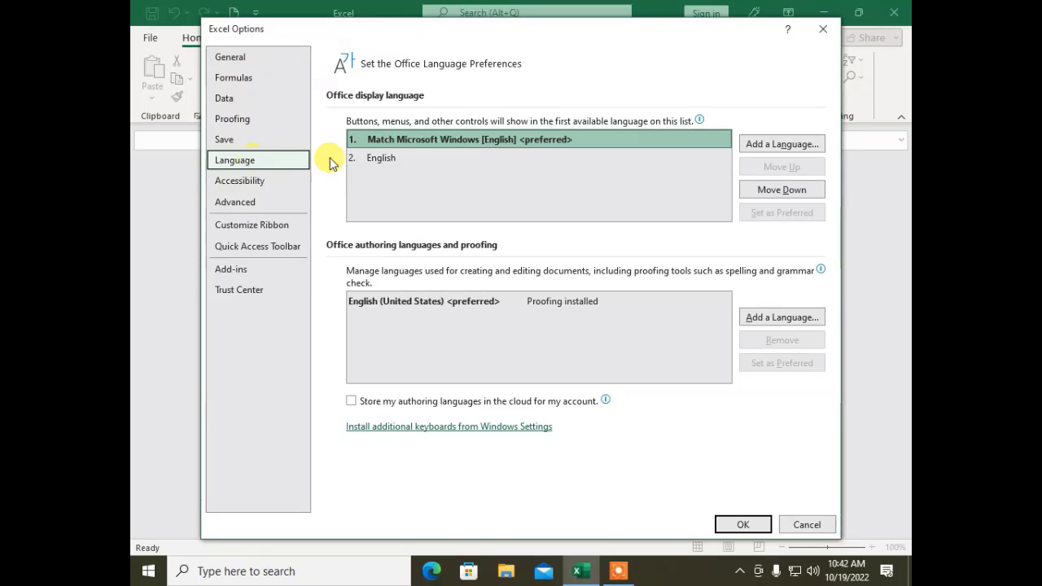
pyautogui.click(381, 159)
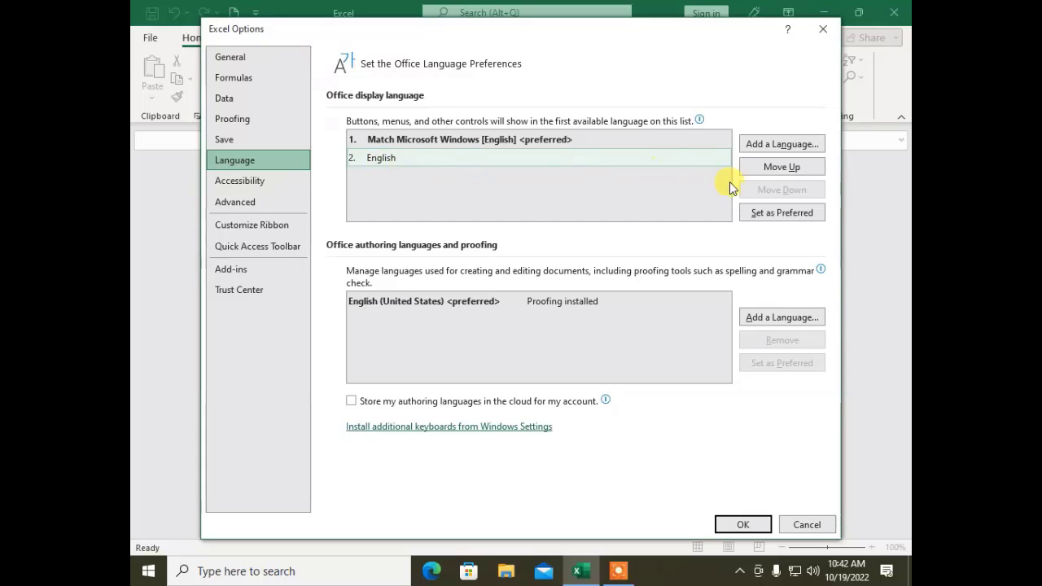
pyautogui.click(763, 319)
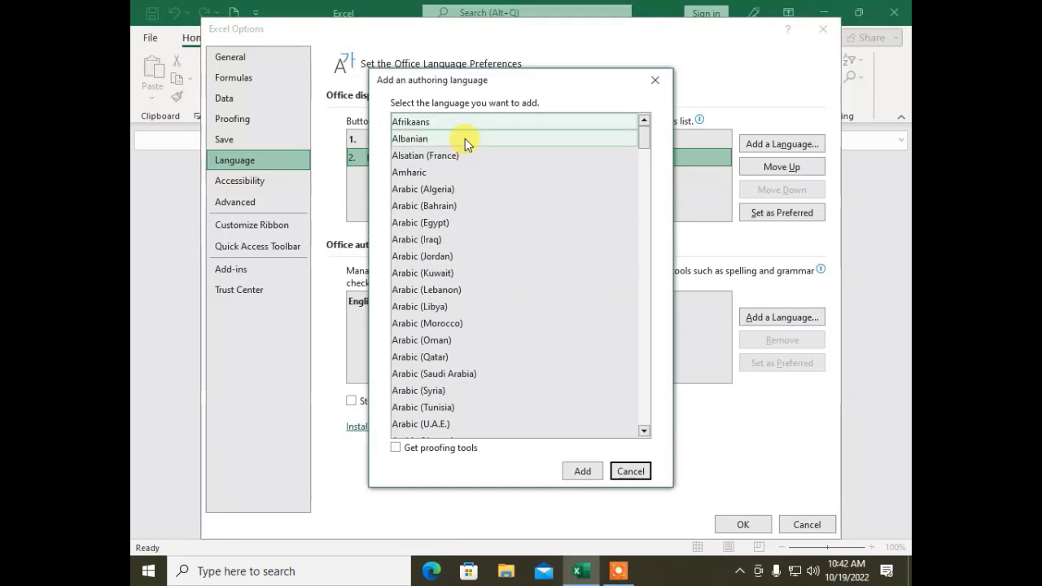
pyautogui.scroll(-14, 465, 256)
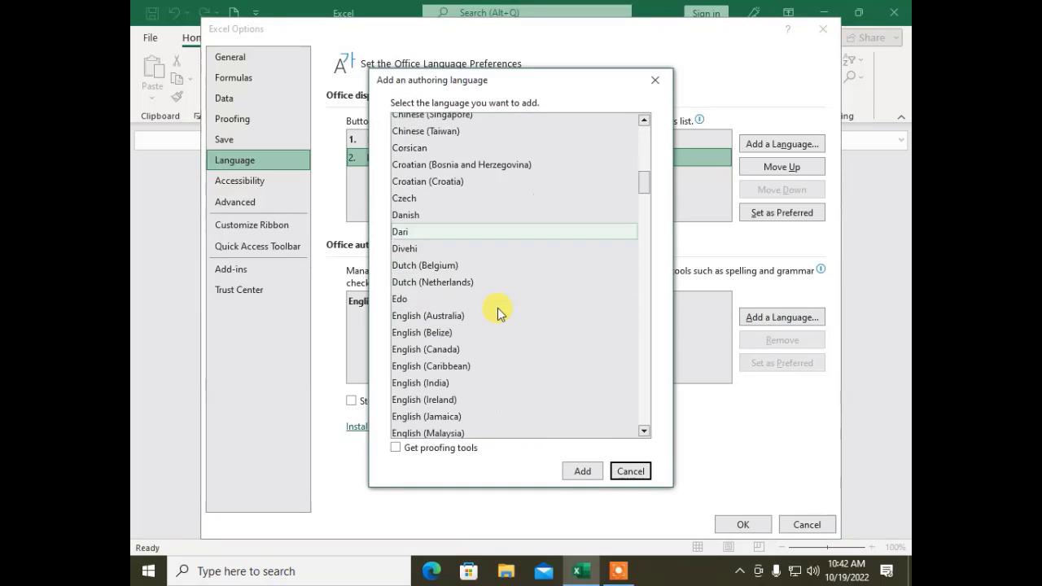
pyautogui.scroll(-20, 499, 314)
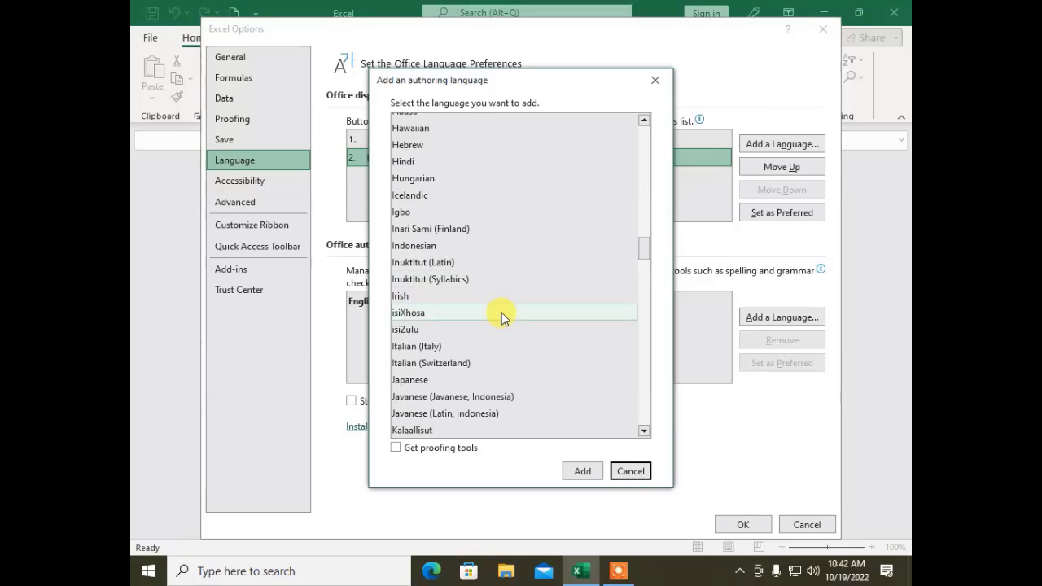
pyautogui.scroll(-6, 497, 262)
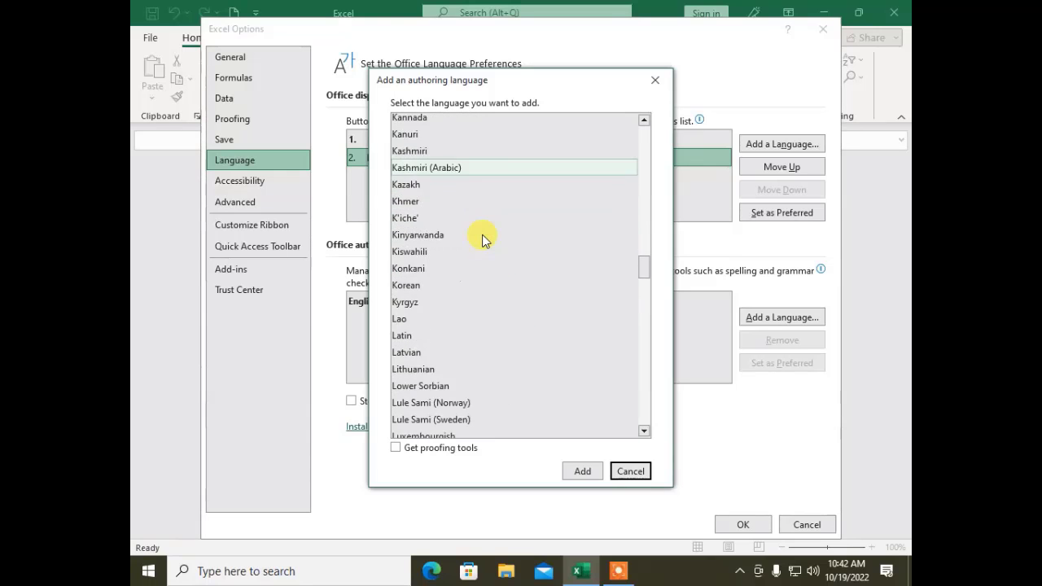
pyautogui.scroll(-20, 482, 236)
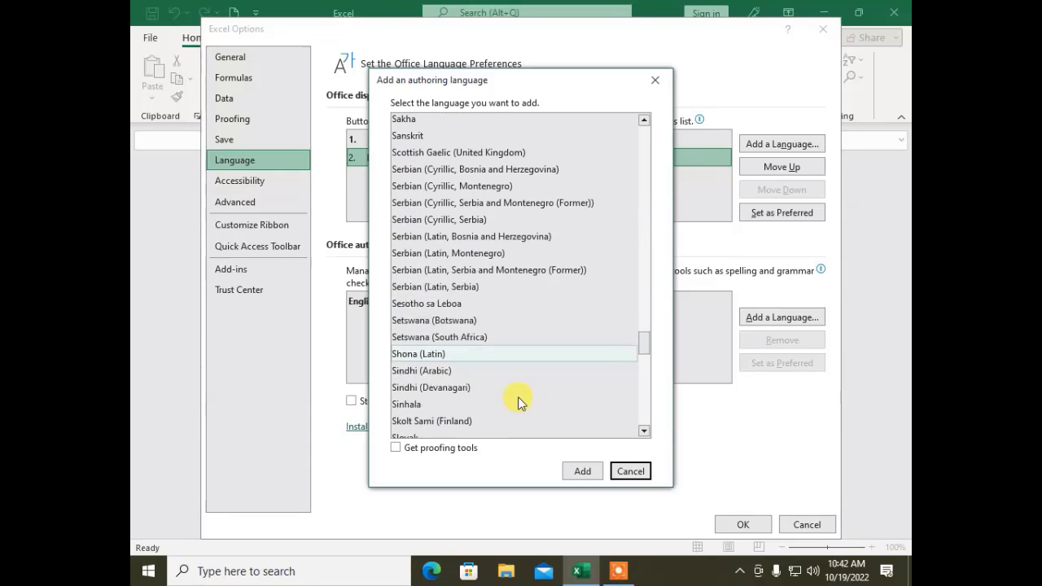
pyautogui.scroll(-20, 521, 402)
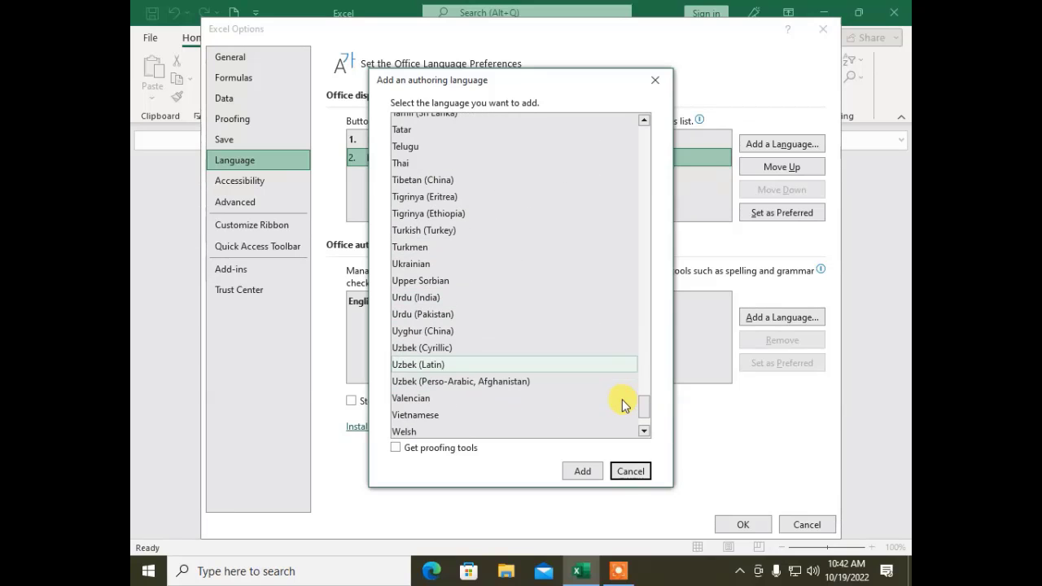
pyautogui.click(583, 472)
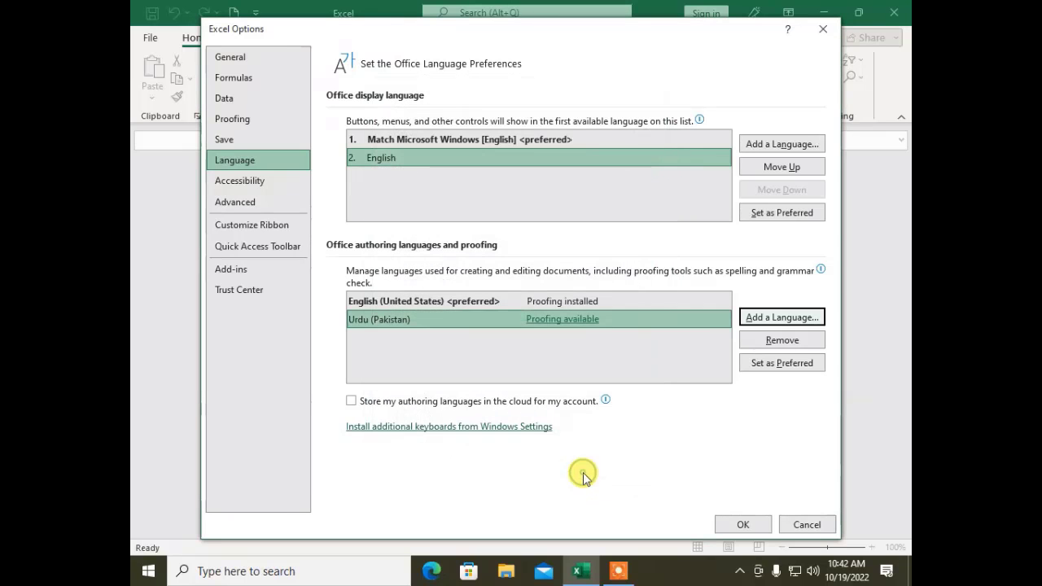
pyautogui.click(402, 321)
# Step: Set Urdu (Pakistan) as the preferred authoring language and install Urdu as the display language
pyautogui.click(760, 368)
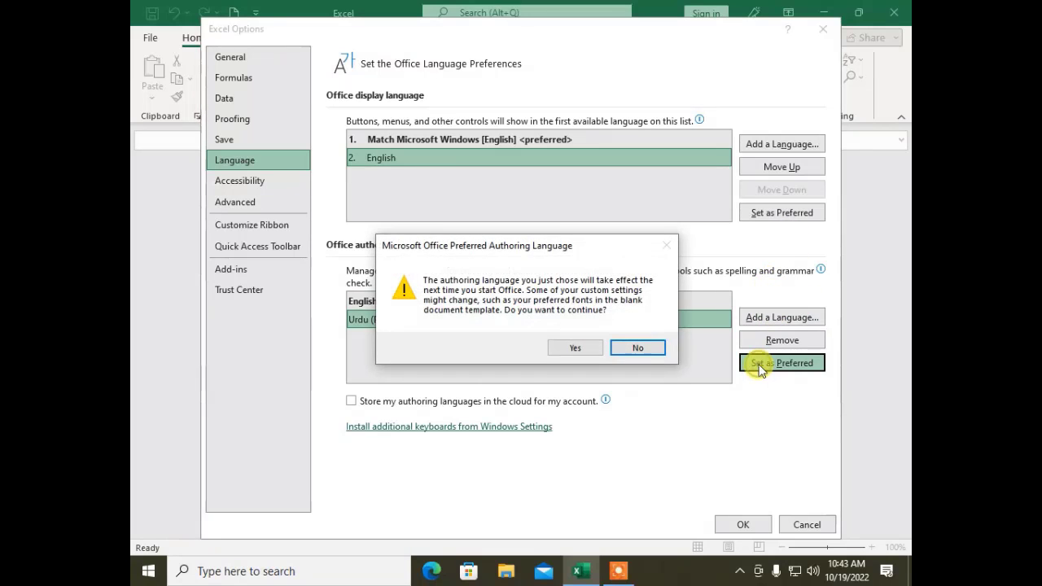
pyautogui.click(584, 346)
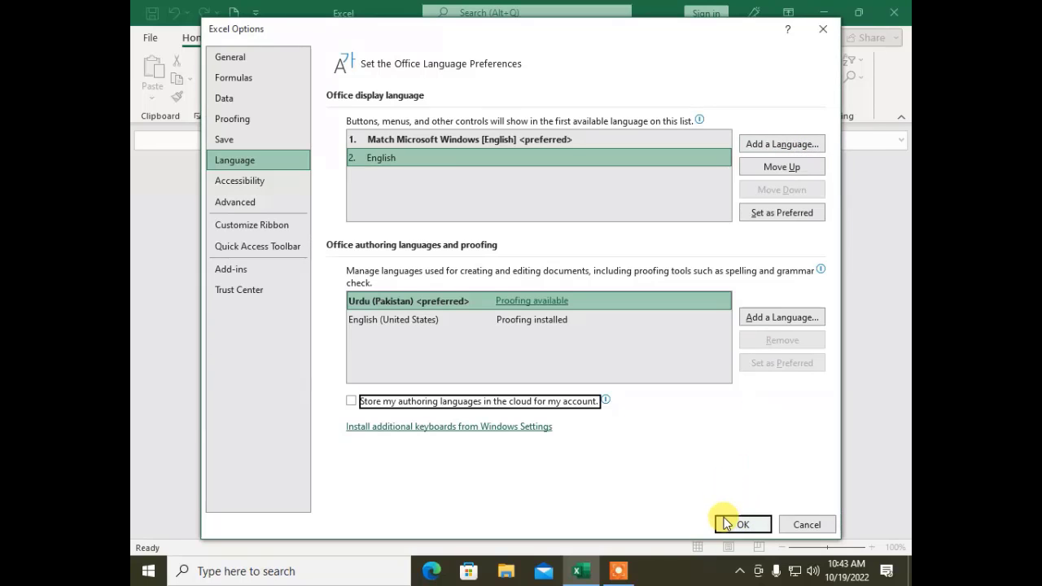
pyautogui.click(763, 148)
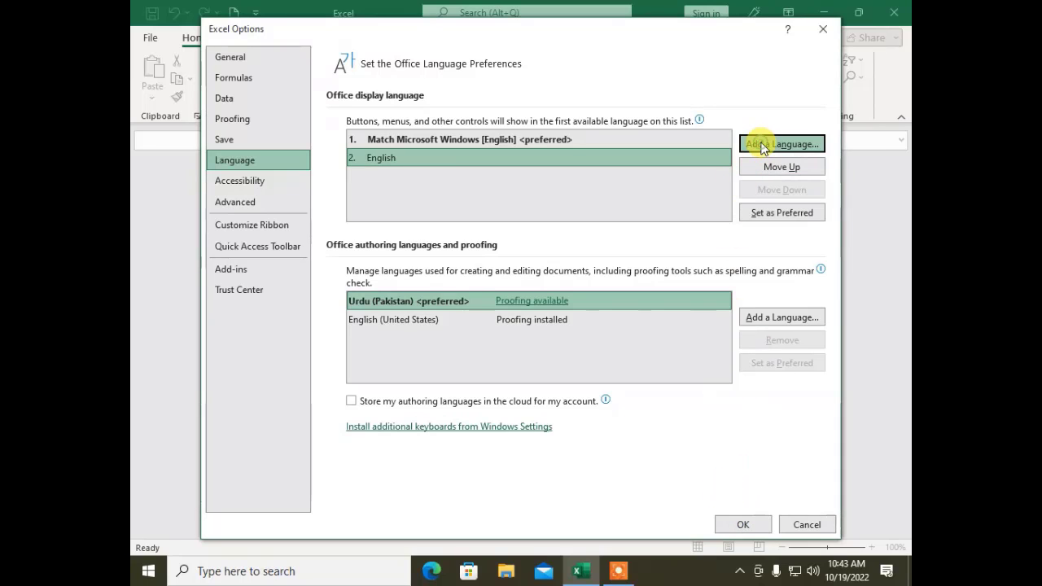
pyautogui.scroll(-7, 521, 340)
pyautogui.scroll(-15, 521, 340)
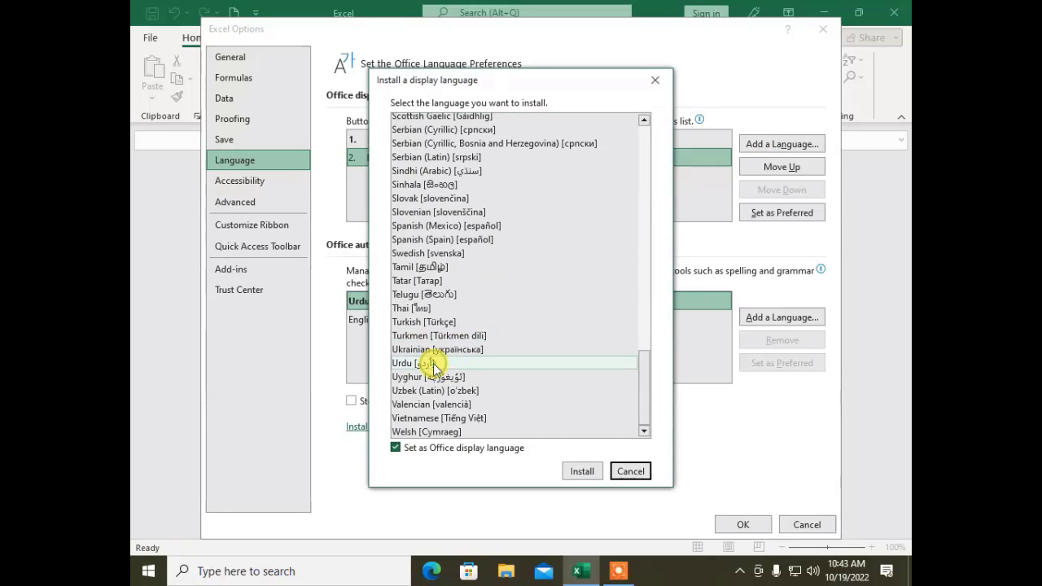
pyautogui.click(578, 472)
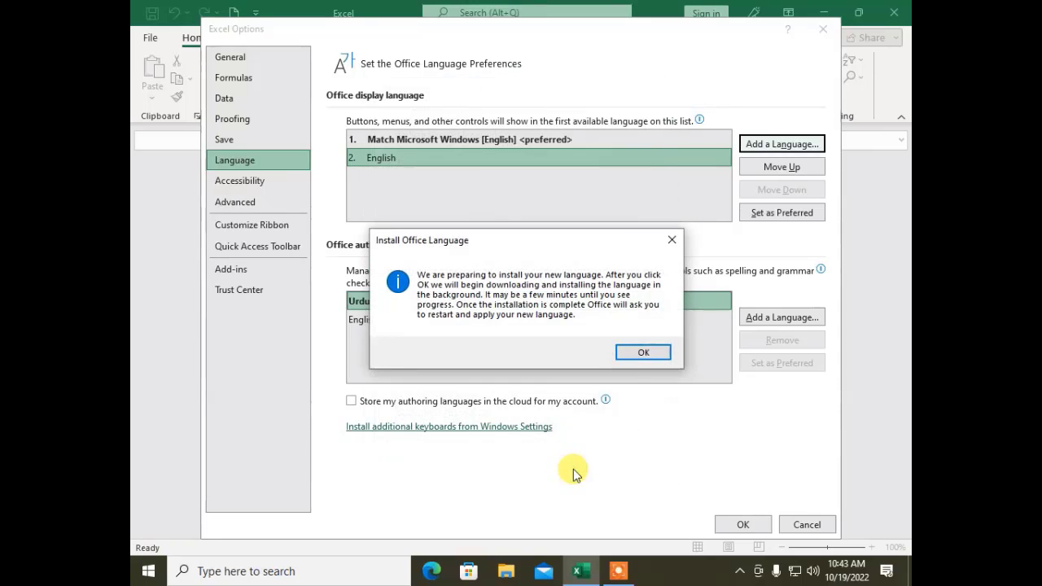
pyautogui.click(641, 348)
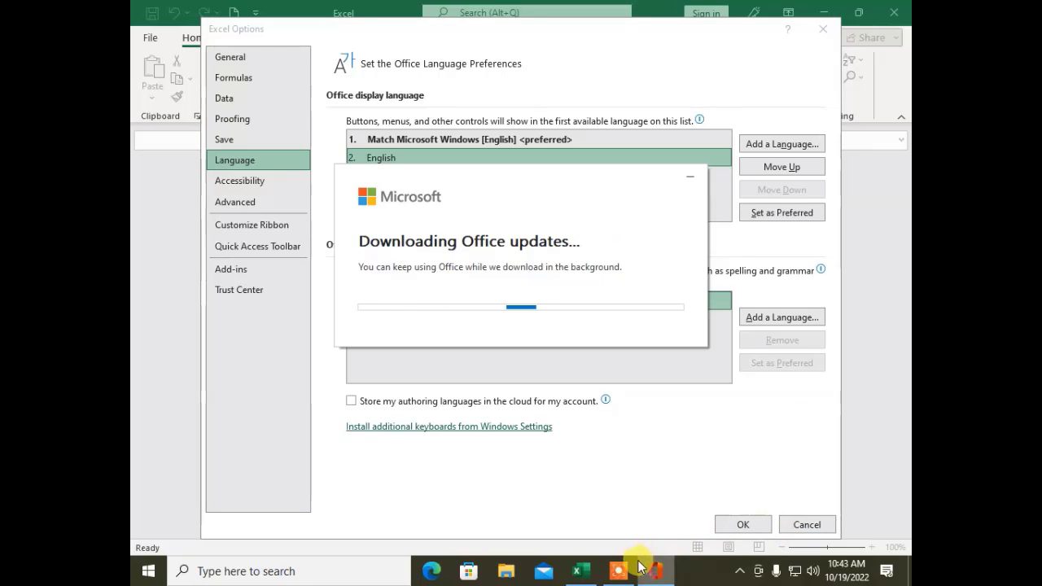
# Step: Make English (United States) the preferred authoring language again and remove Urdu (Pakistan)
pyautogui.moveTo(630, 568)
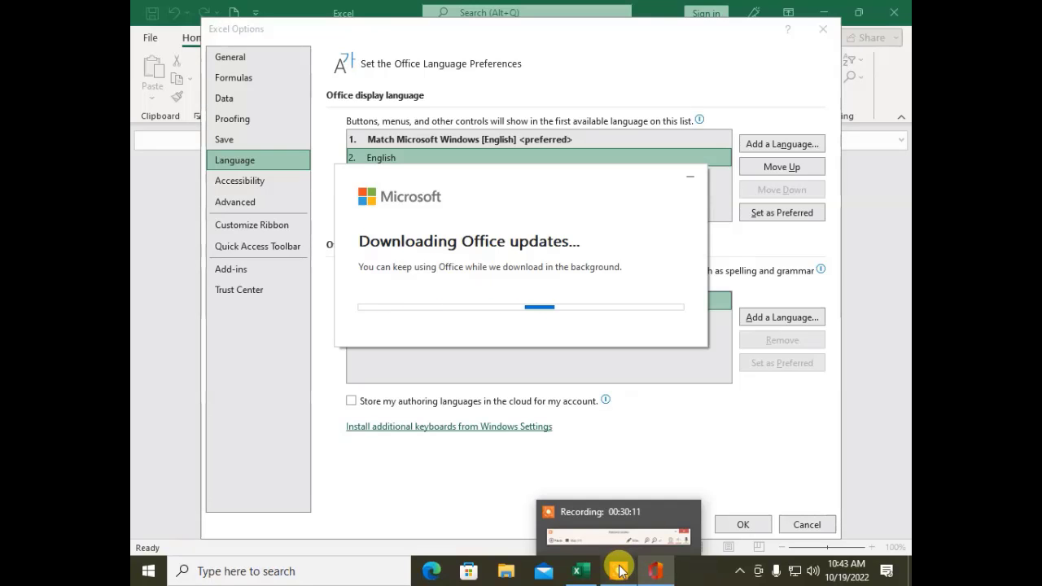
pyautogui.click(621, 570)
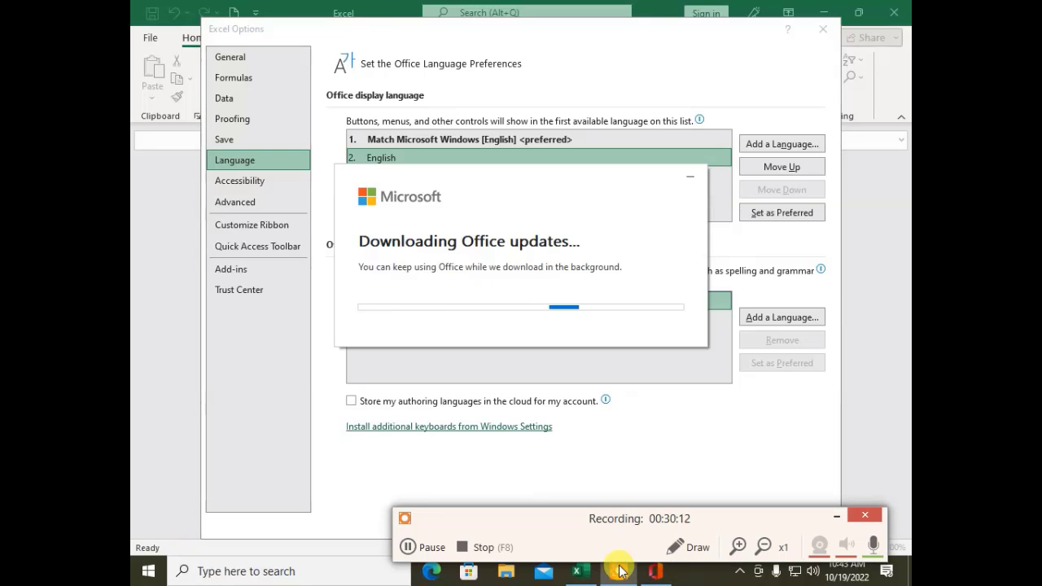
pyautogui.click(431, 550)
pyautogui.click(432, 551)
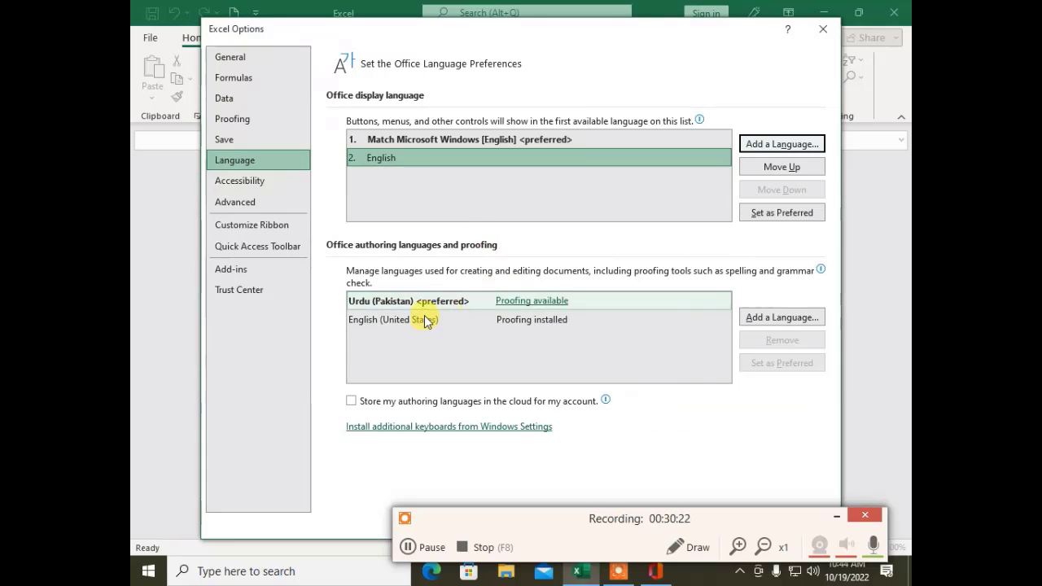
pyautogui.click(395, 335)
pyautogui.click(413, 322)
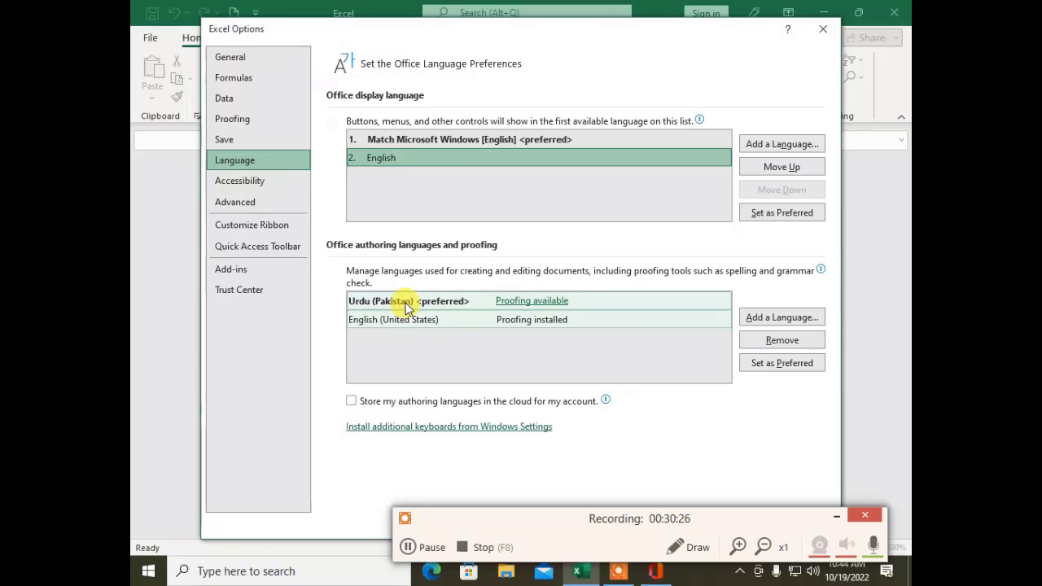
pyautogui.click(407, 306)
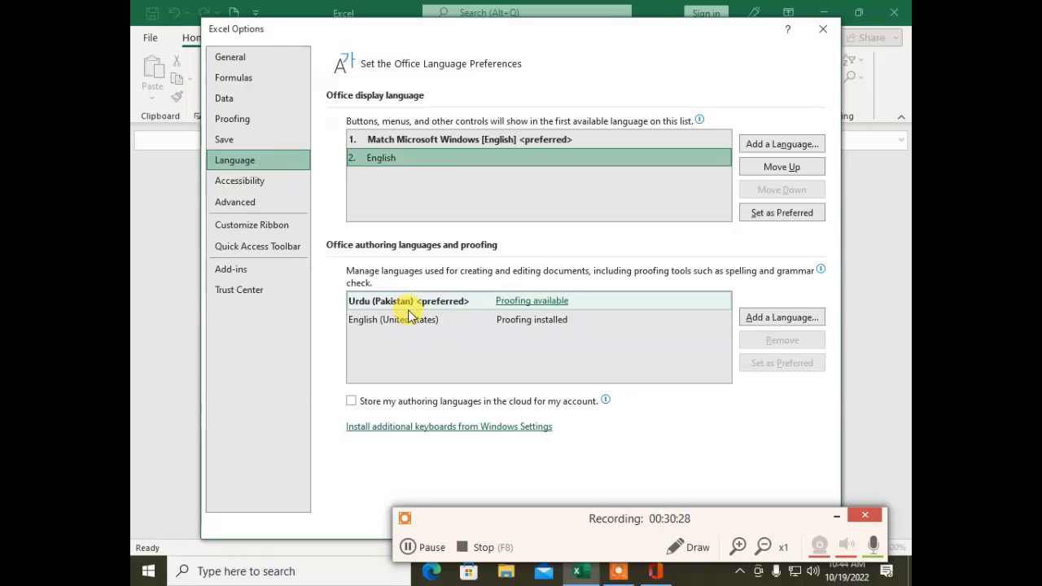
pyautogui.click(410, 320)
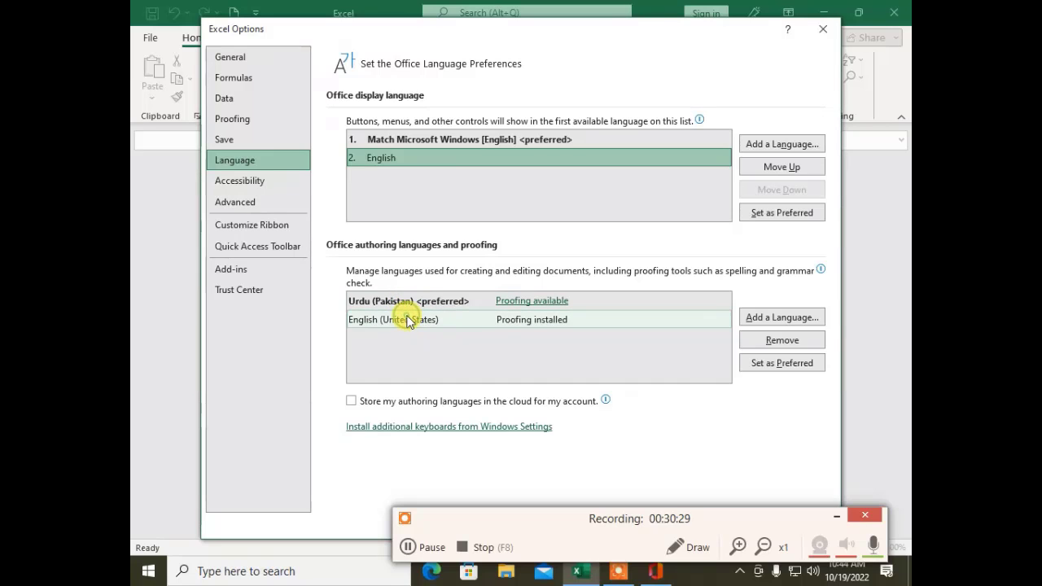
pyautogui.click(797, 362)
pyautogui.click(554, 346)
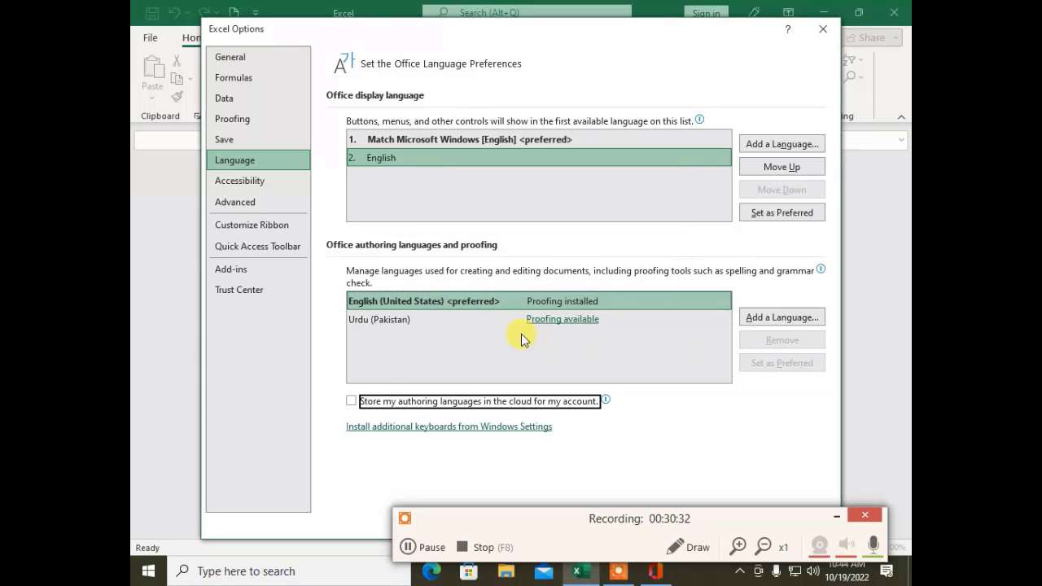
pyautogui.click(412, 318)
pyautogui.click(755, 339)
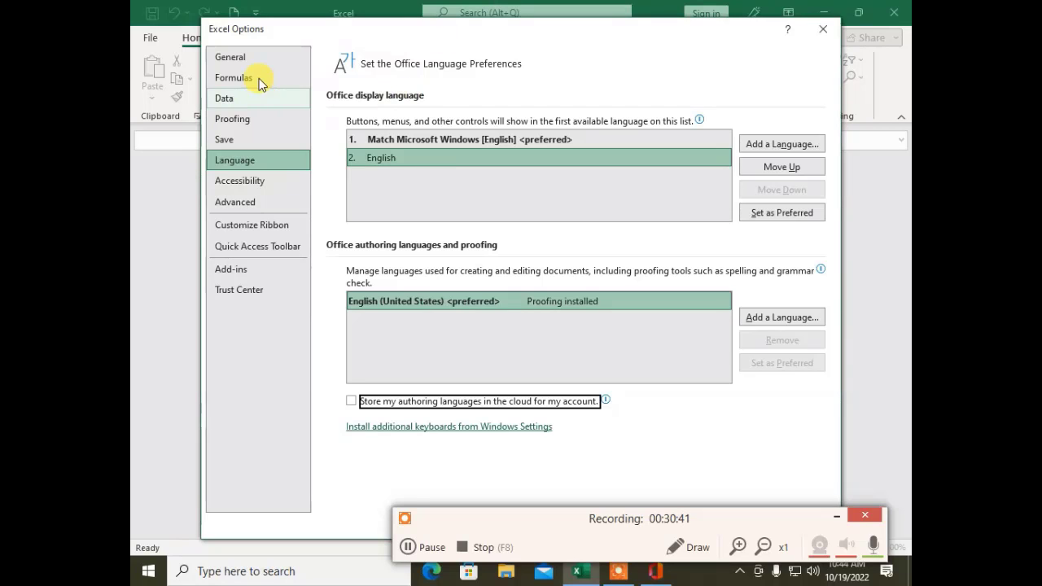
# Step: Look over the General and Advanced option pages, then close Excel Options
pyautogui.click(250, 57)
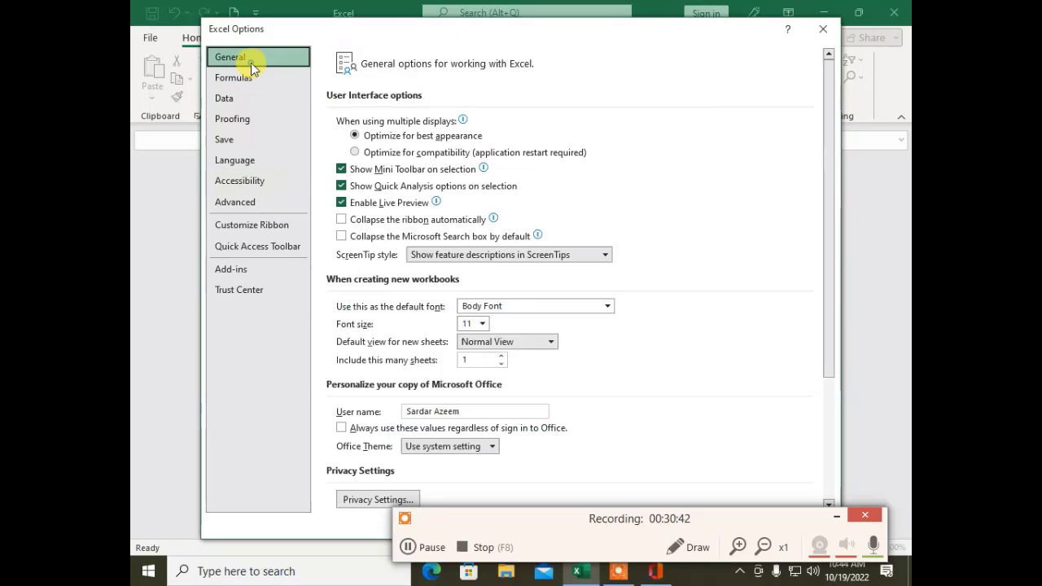
pyautogui.click(244, 203)
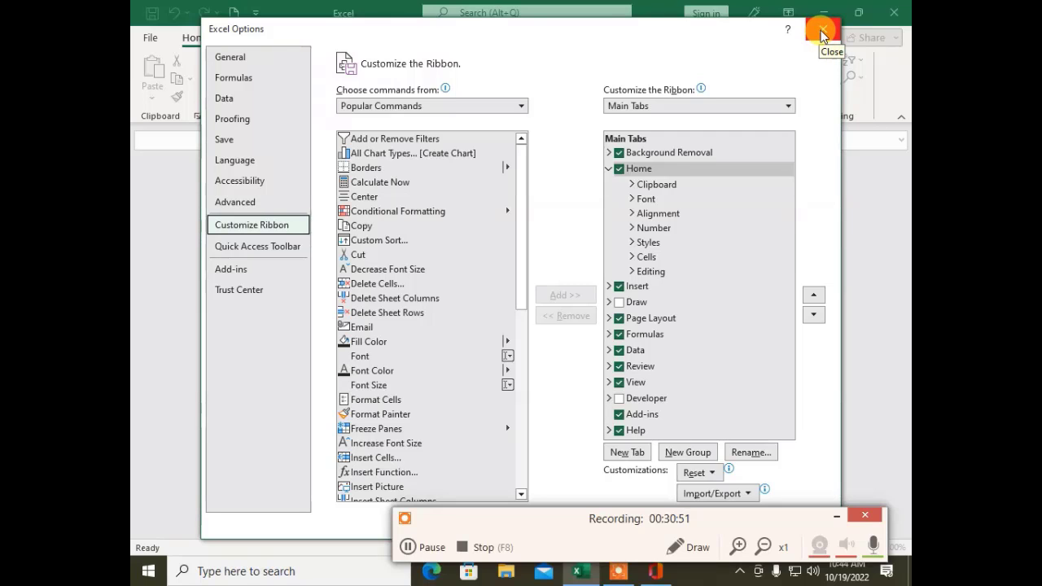
pyautogui.click(823, 35)
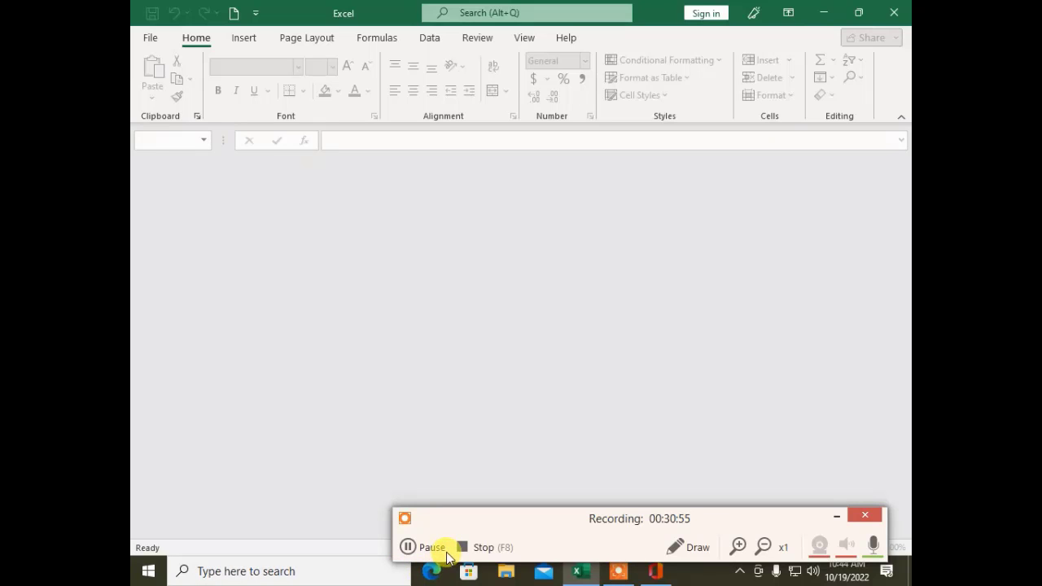
pyautogui.click(486, 547)
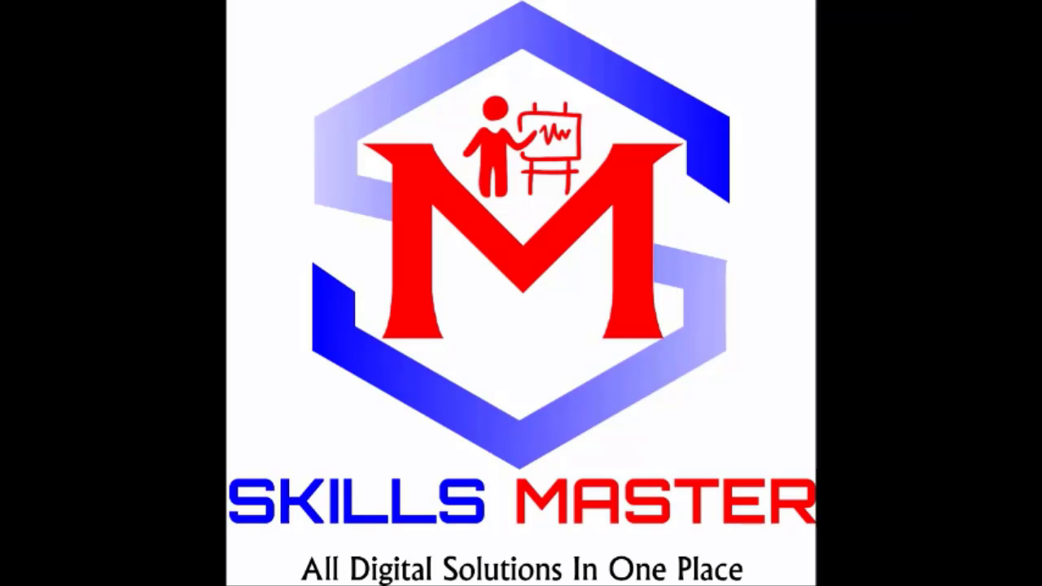